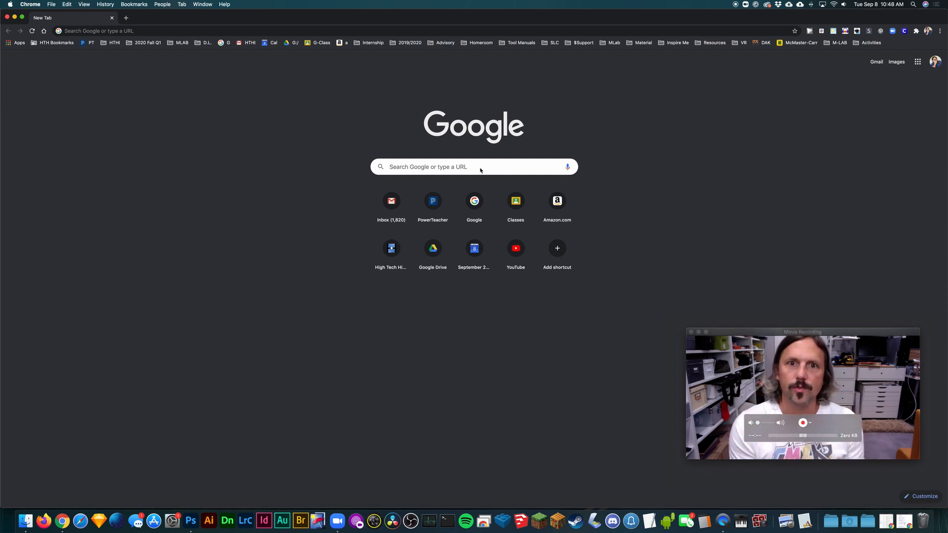
- Search Google for vistaprint and open the official Vistaprint online printing services site
left_click(482, 165)
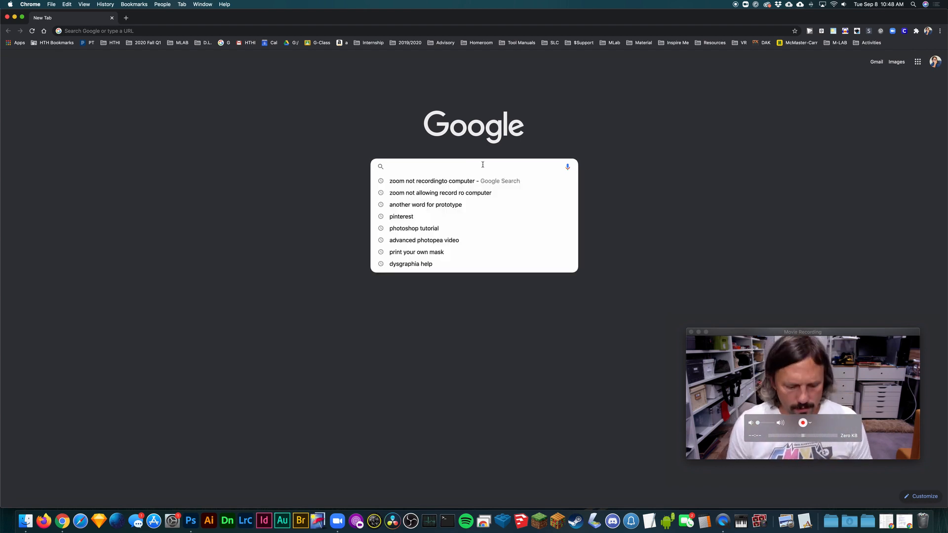
type("vistaprint")
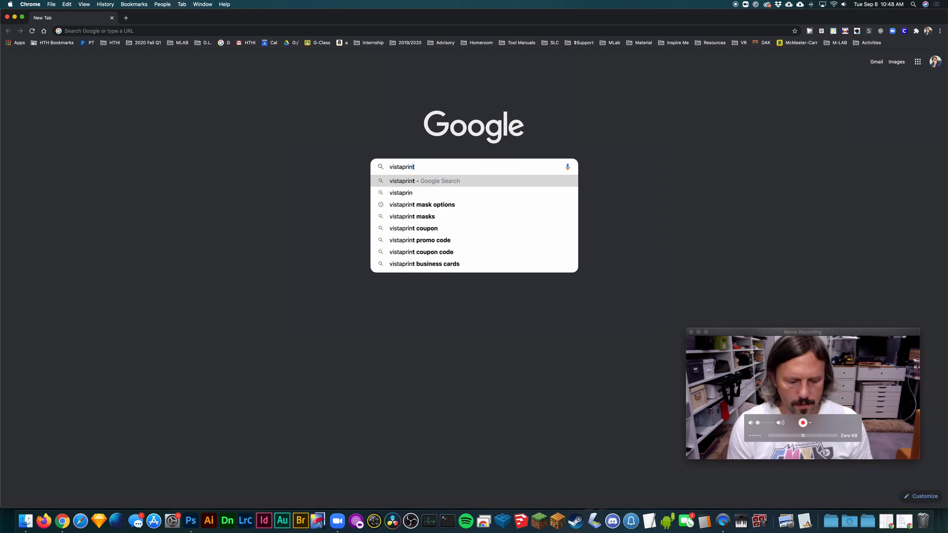
key("Return")
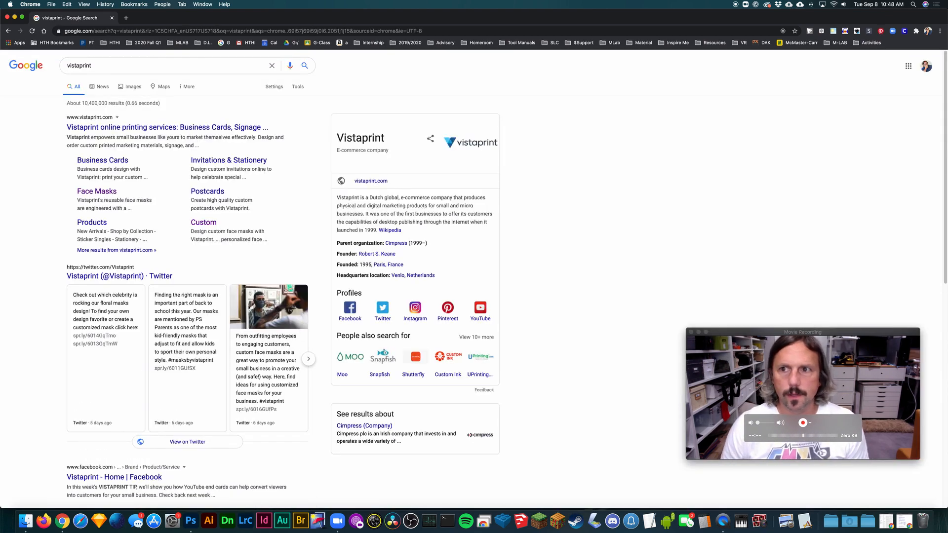
left_click(123, 128)
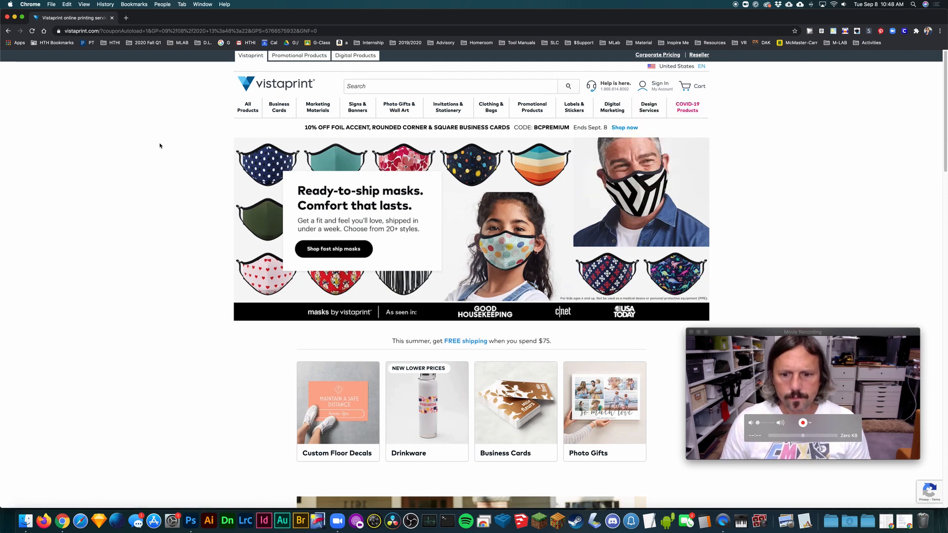
- Look through the product categories and promotions on the Vistaprint home page
scroll(148, 180, "down", 5)
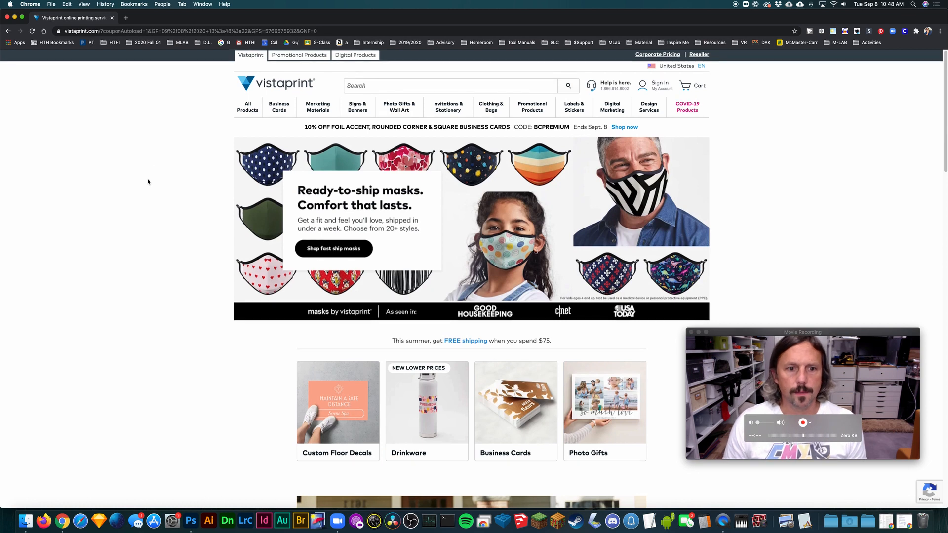
scroll(185, 296, "down", 3)
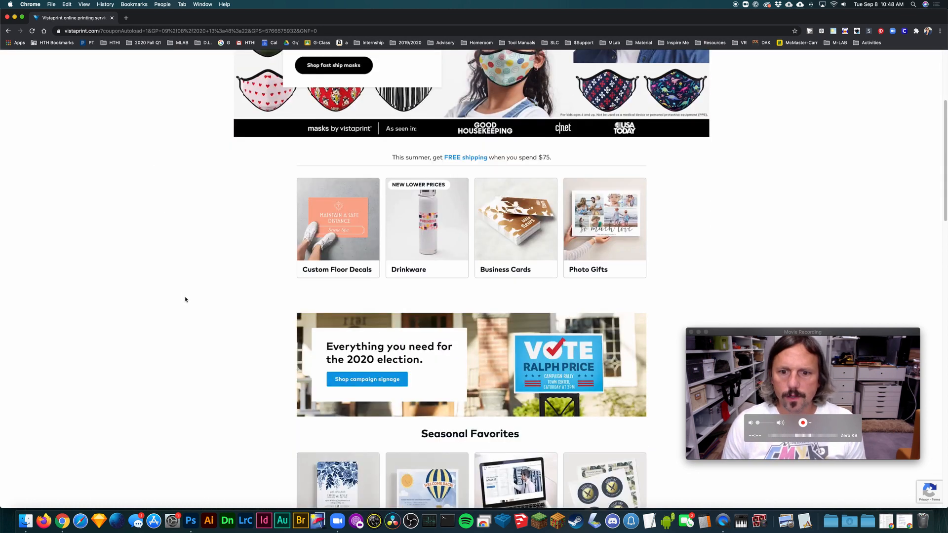
scroll(184, 298, "up", 8)
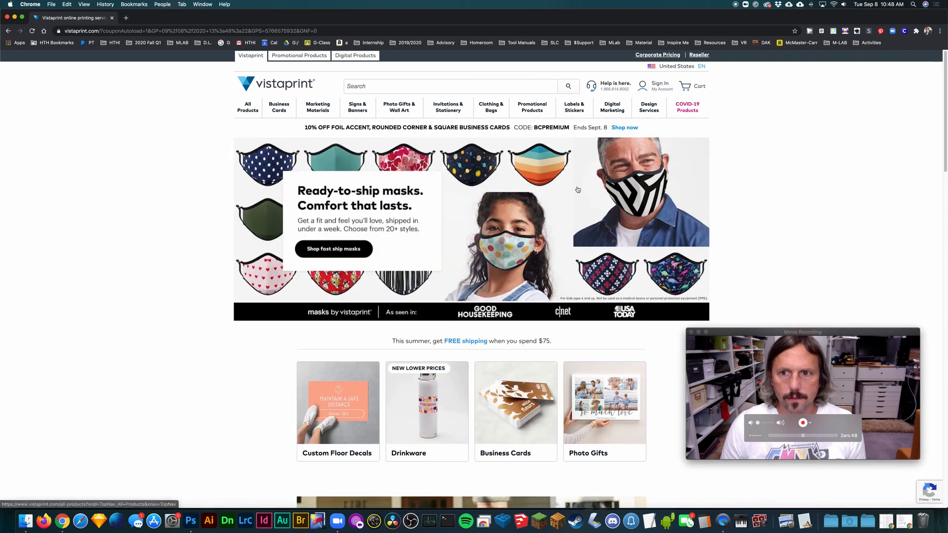
scroll(644, 252, "down", 5)
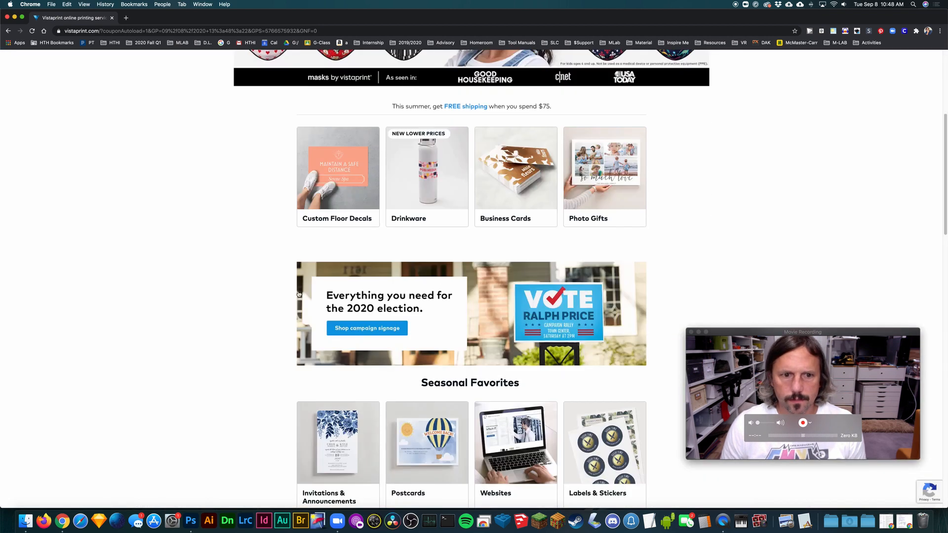
scroll(298, 294, "down", 8)
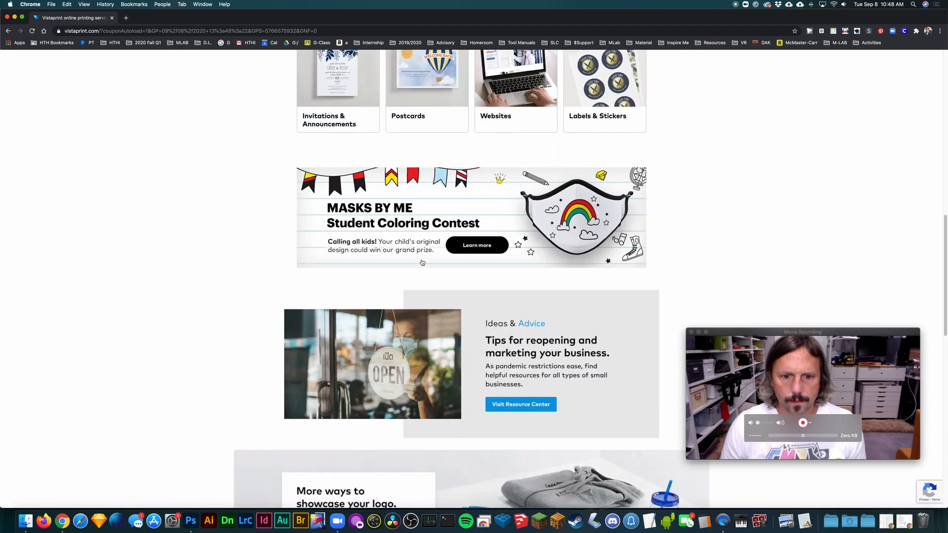
scroll(422, 262, "down", 12)
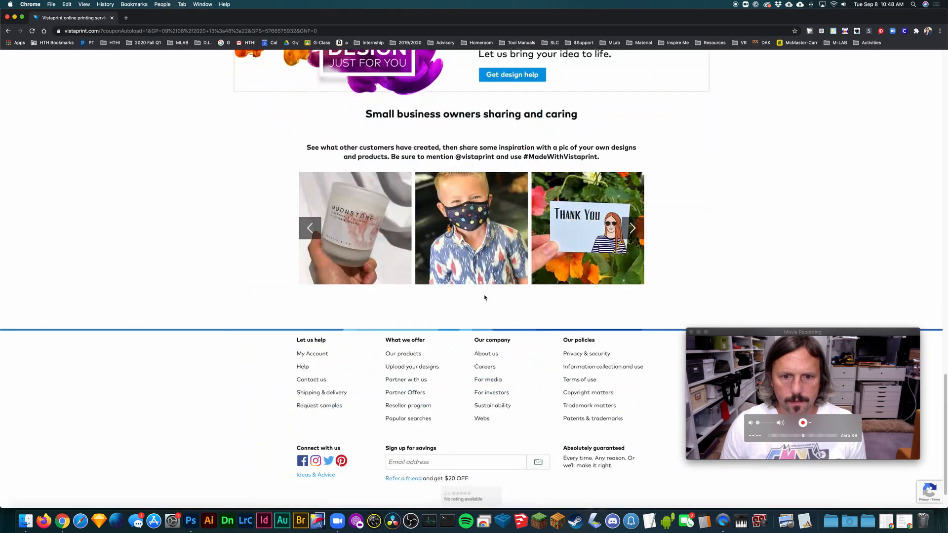
scroll(485, 297, "up", 8)
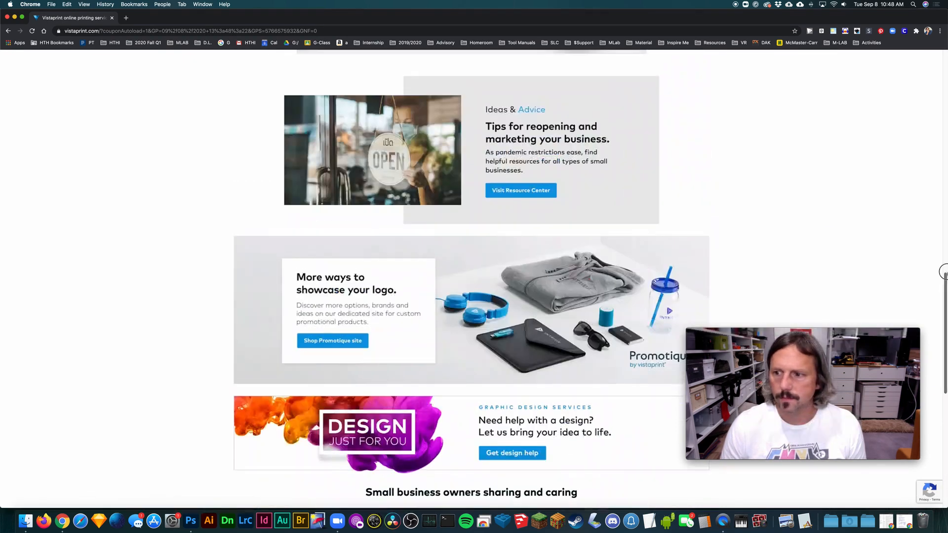
left_click_drag(943, 272, 943, 43)
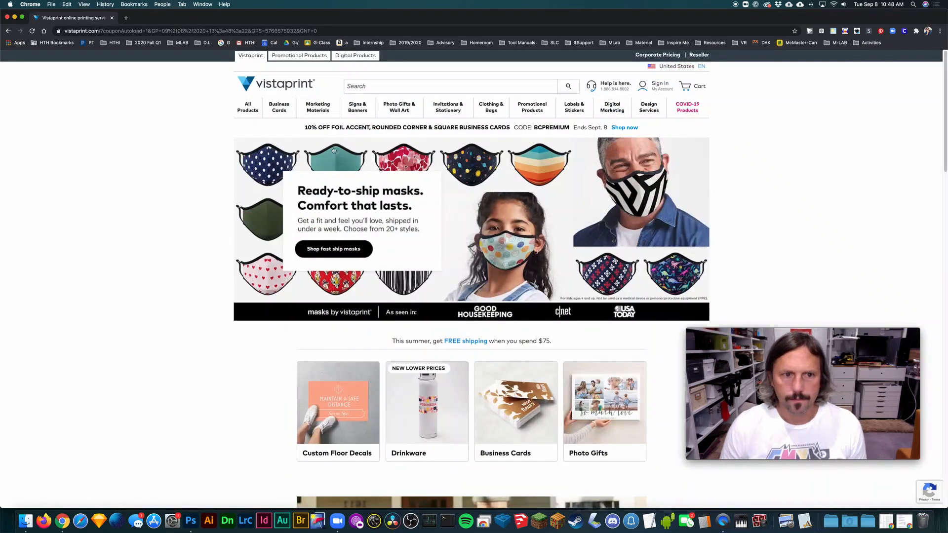
- Go through the fast-ship masks to the custom mask page and open the template option under For the pros
left_click(279, 110)
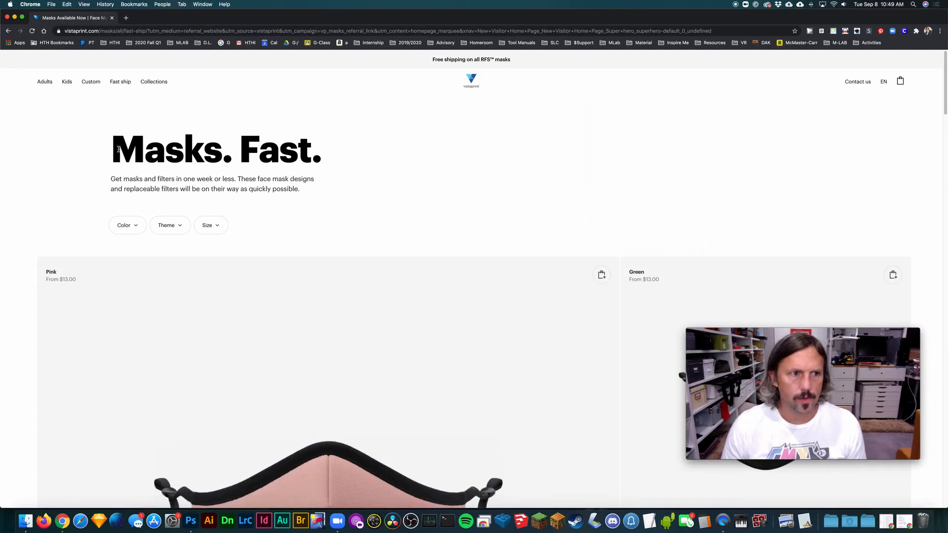
left_click(91, 82)
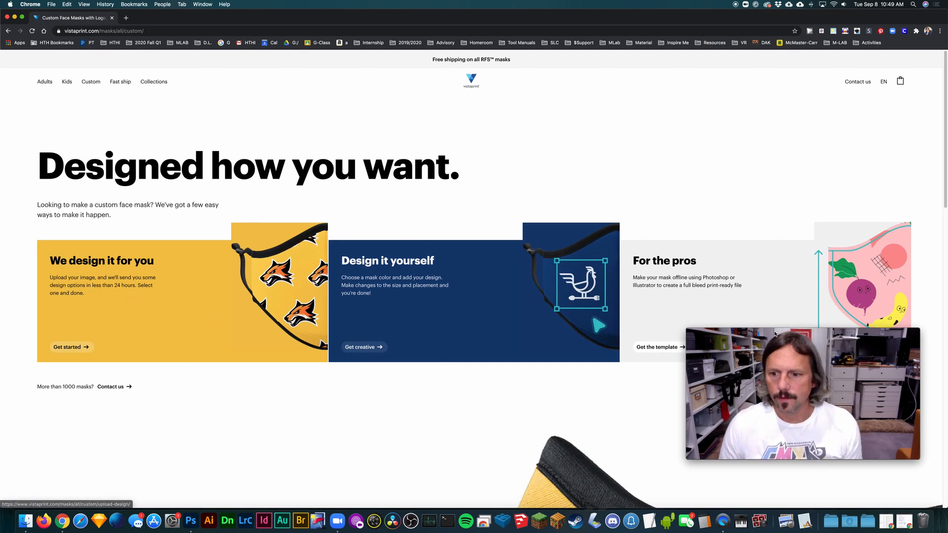
left_click(774, 333)
left_click_drag(775, 333, 793, 369)
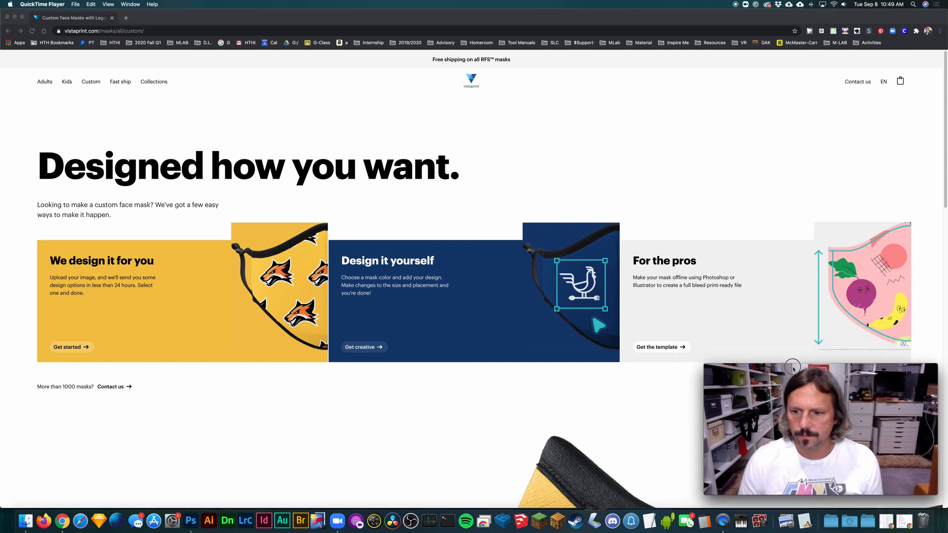
left_click(659, 384)
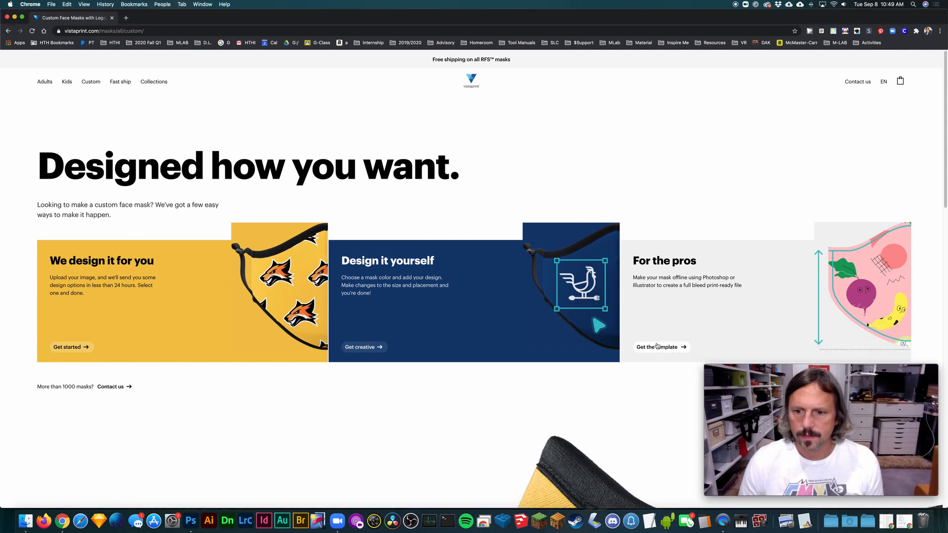
left_click(659, 347)
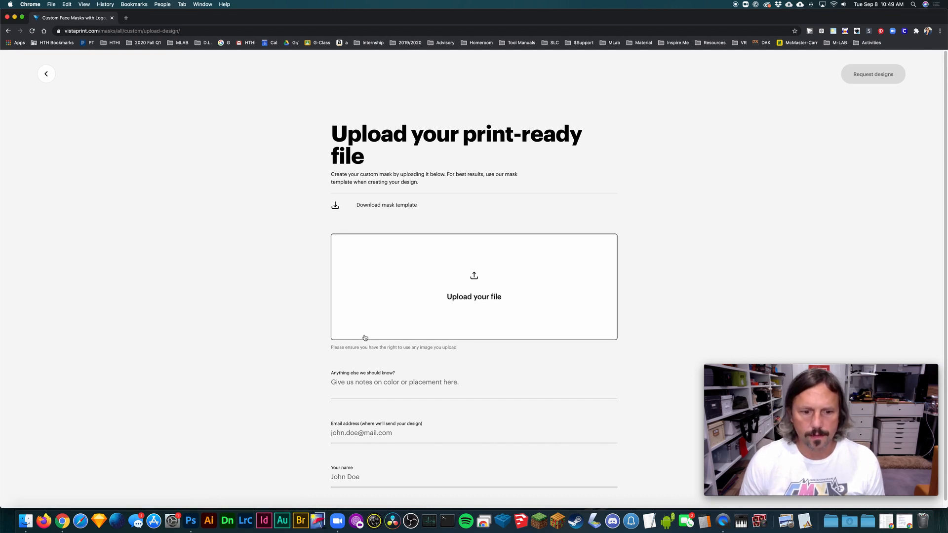
- Download the mask template and extract vistaprint-mask-template.zip on the desktop
scroll(296, 337, "down", 1)
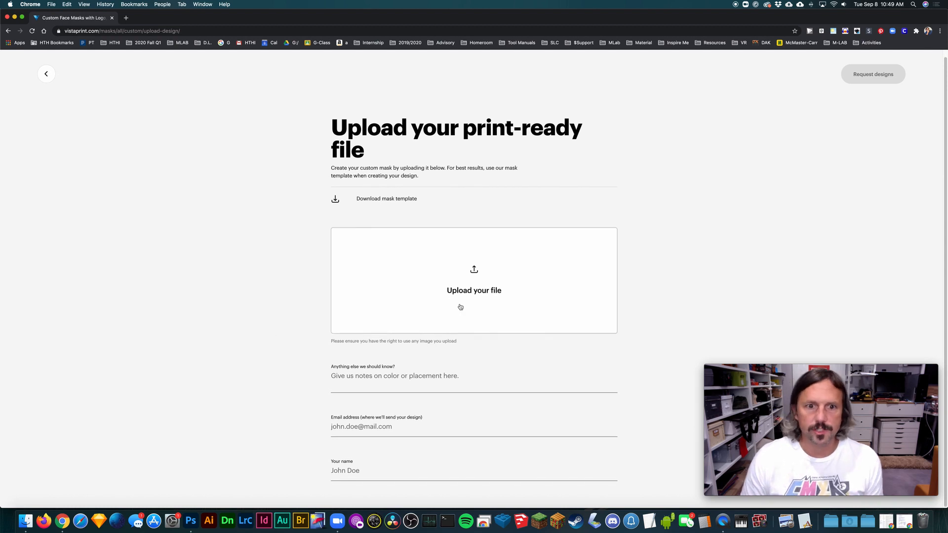
left_click(402, 197)
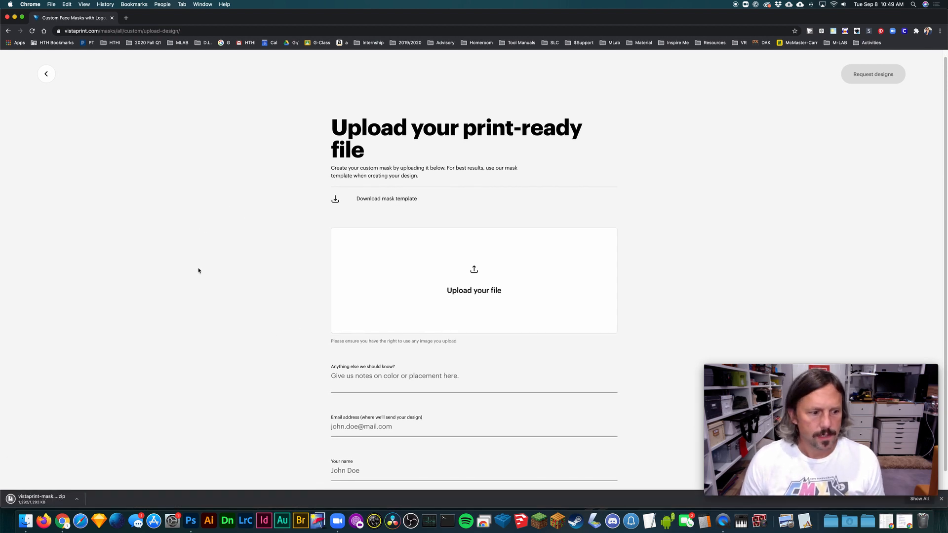
key("F11")
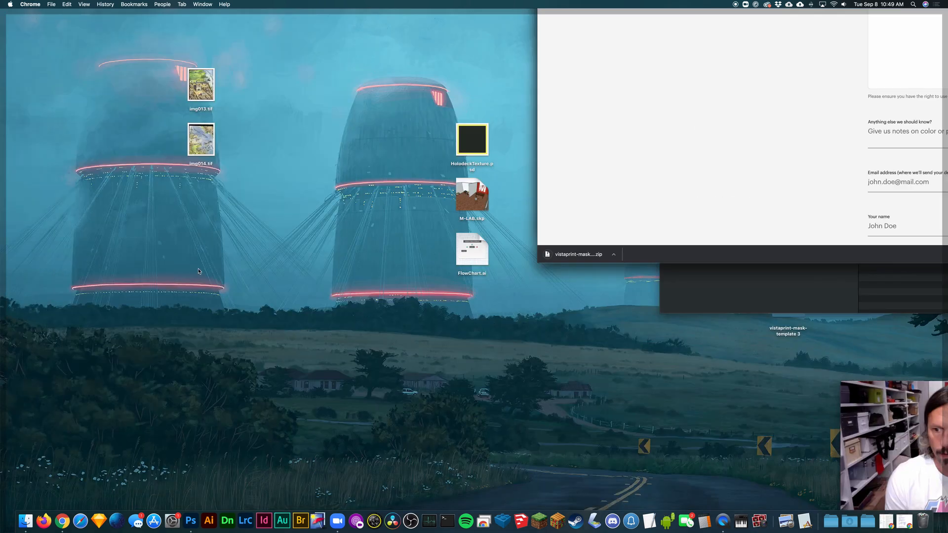
double_click(836, 145)
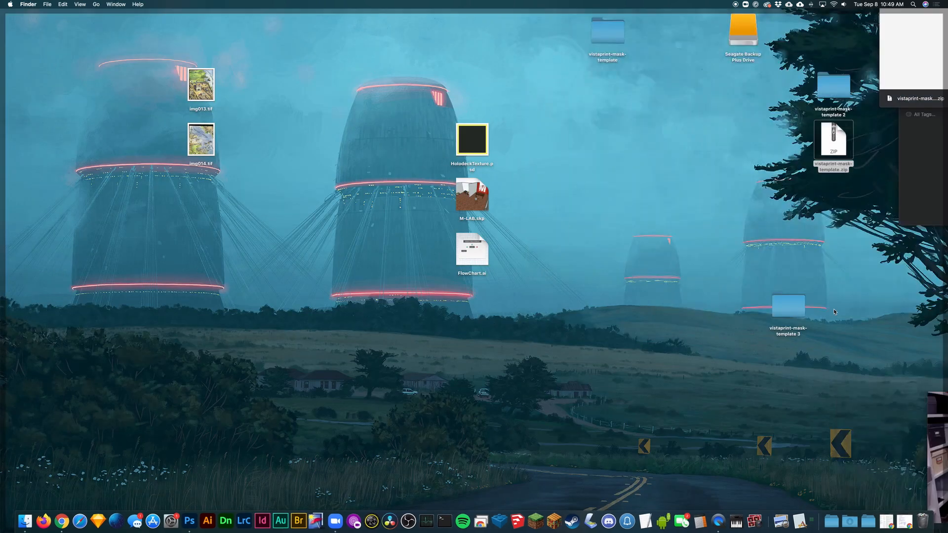
key("F11")
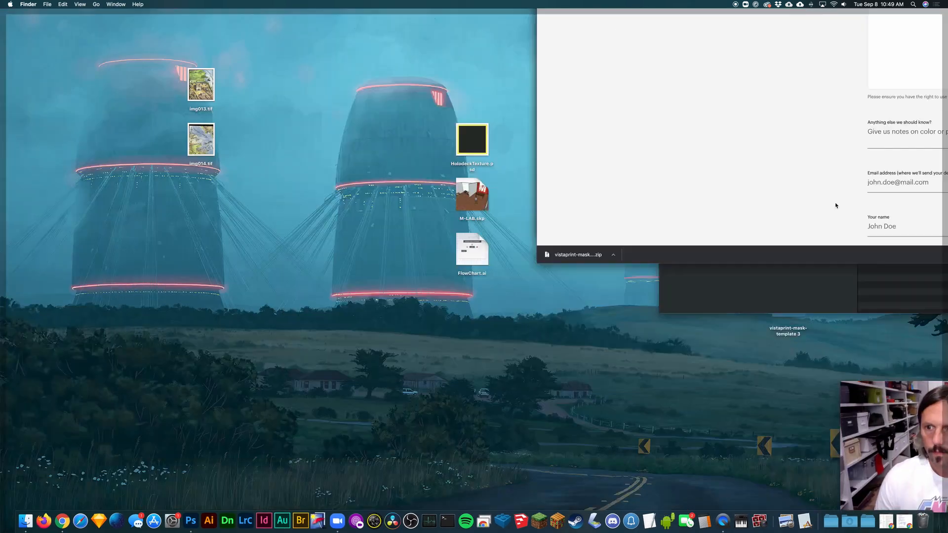
- Open the vistaprint-mask-template 3 folder from the desktop and show its files as icons in a larger window
double_click(791, 309)
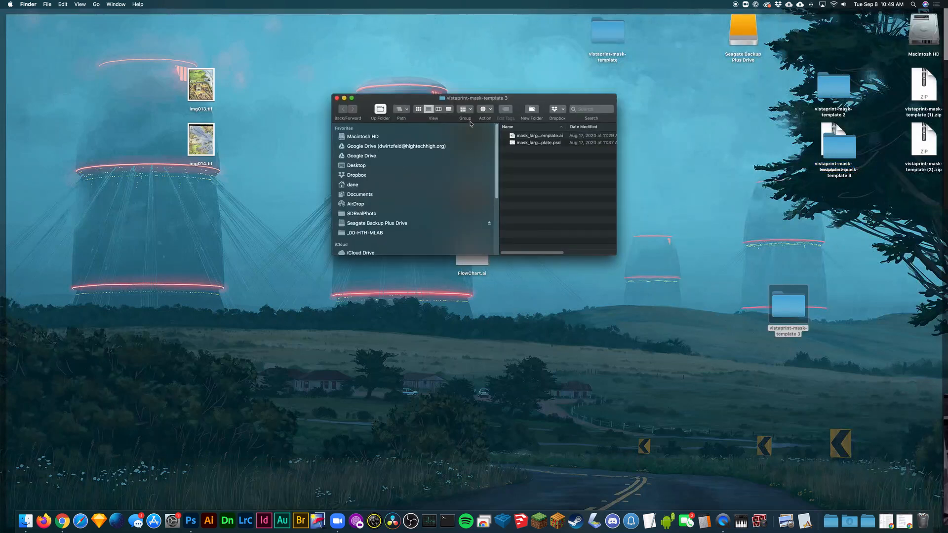
left_click_drag(515, 101, 359, 102)
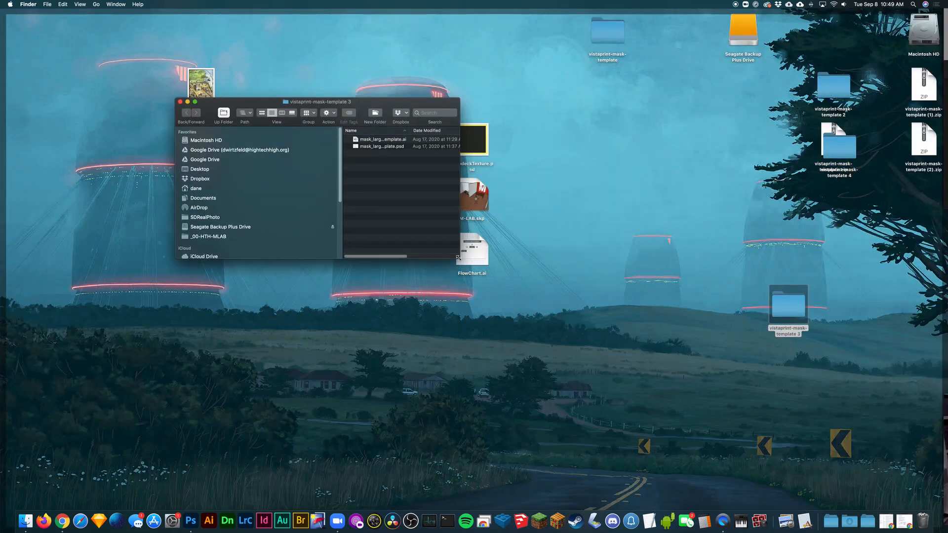
double_click(380, 98)
left_click(392, 113)
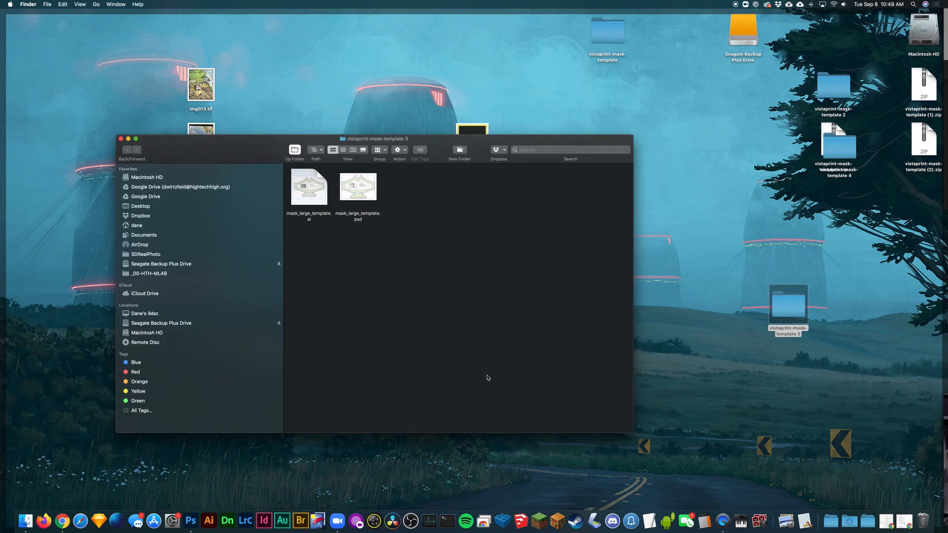
- Compare the Illustrator and Photoshop template files and open mask_large_template.psd in Photoshop
left_click(321, 218)
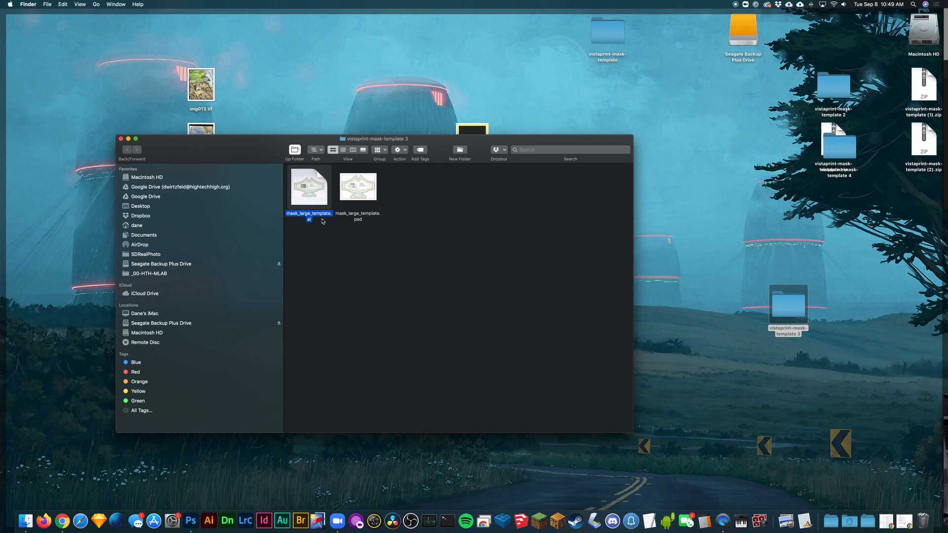
left_click(350, 217)
left_click(418, 264)
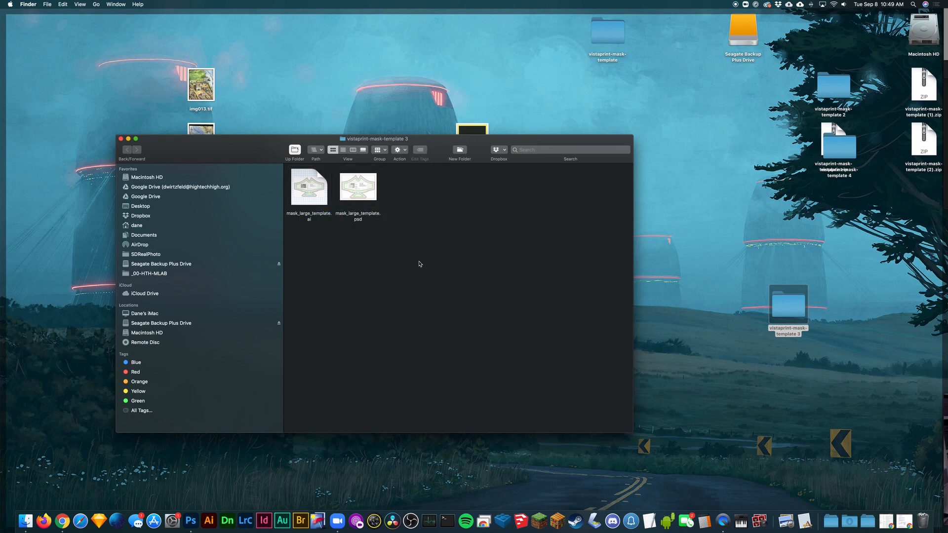
left_click(439, 268)
double_click(370, 190)
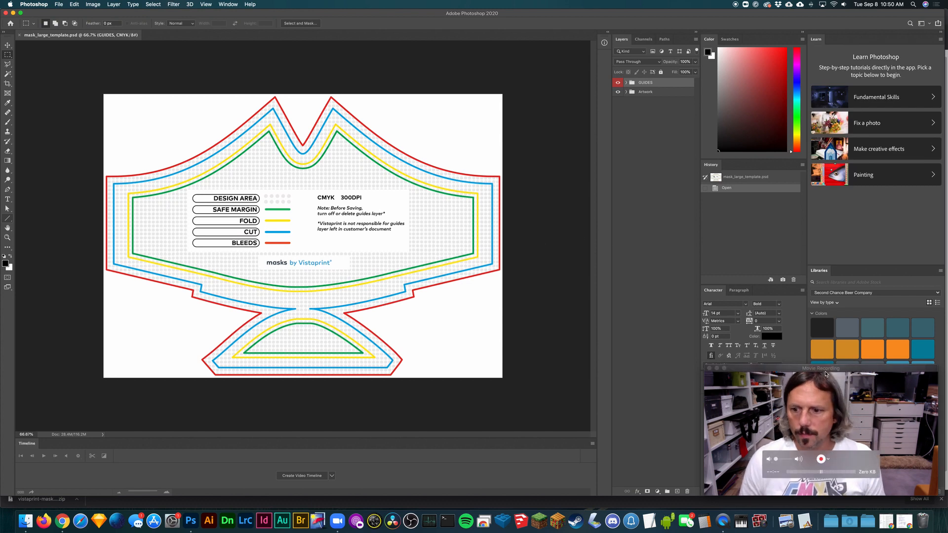
- Reposition the Movie Recording window and activate the Move tool in the mask template document
left_click(858, 370)
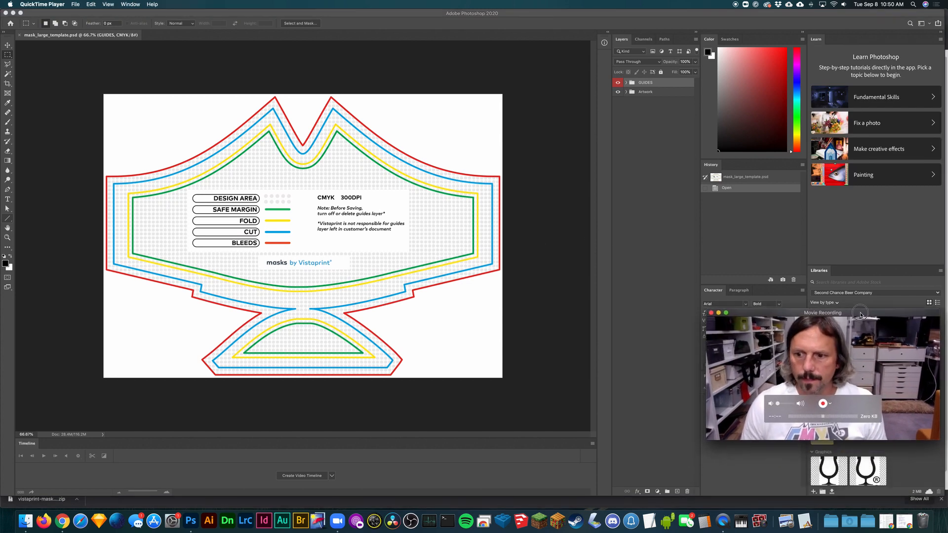
left_click_drag(858, 371, 854, 325)
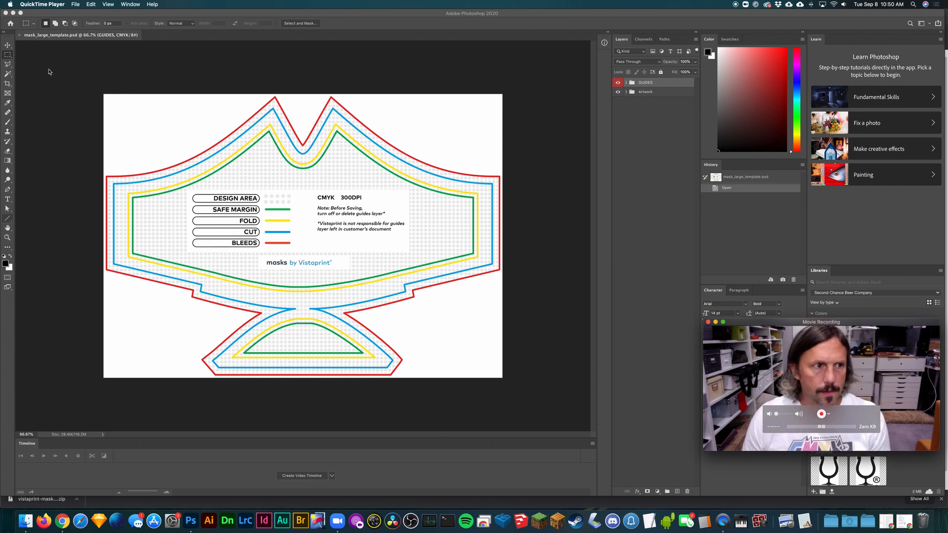
left_click(10, 49)
key("super+plus")
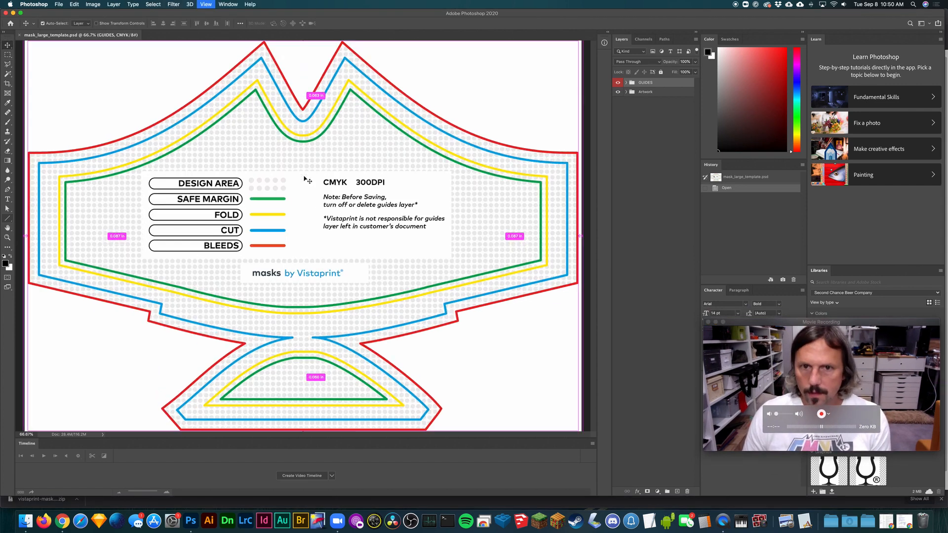
key("super+minus")
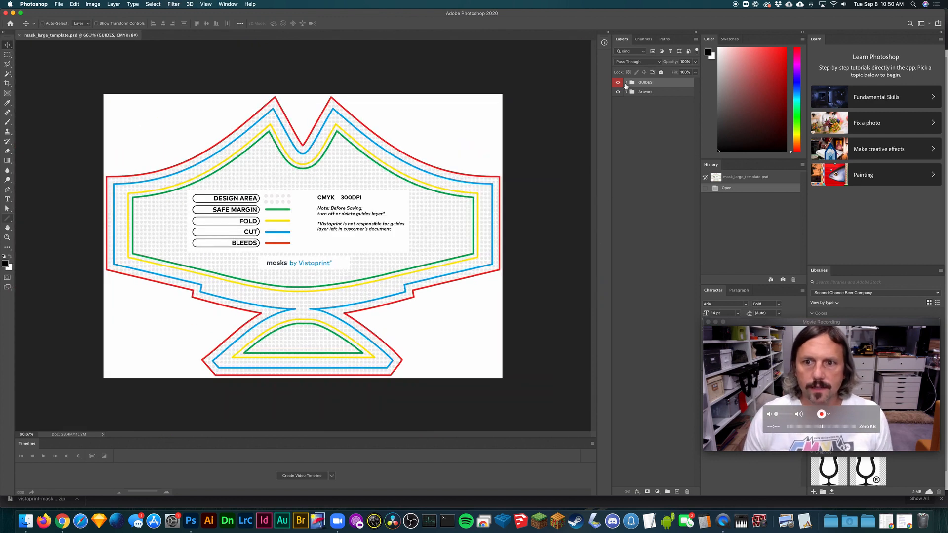
- Expand the Artwork layer group and select the BG layer inside it
left_click(643, 92)
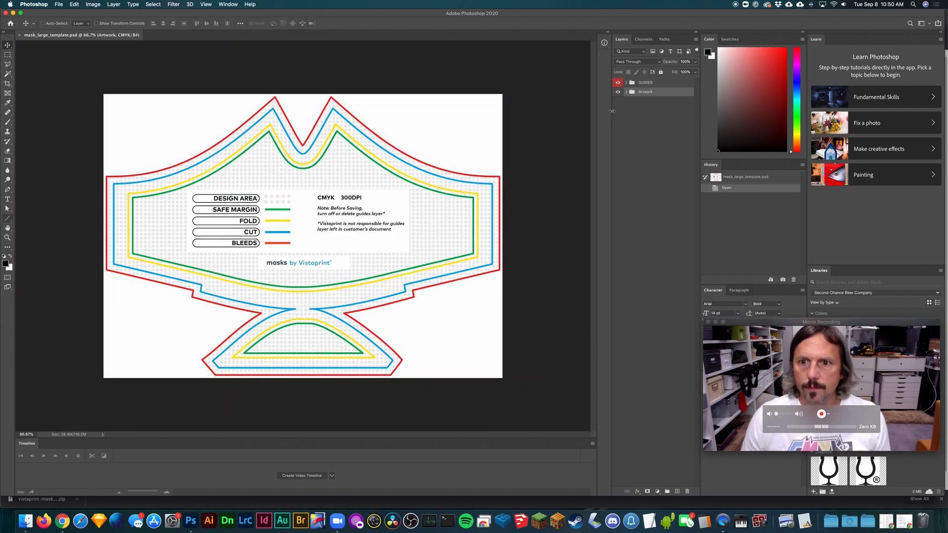
left_click(617, 92)
left_click(626, 92)
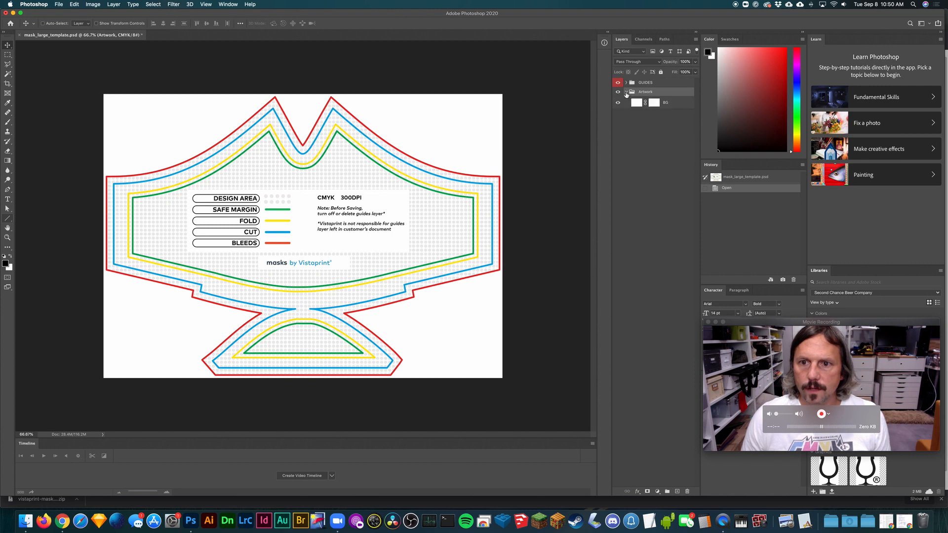
left_click(671, 102)
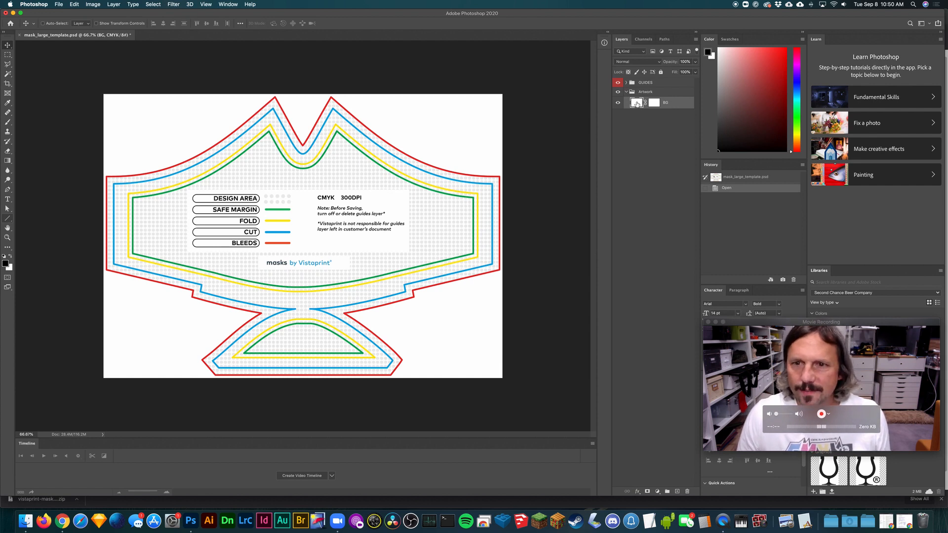
- Try painting on the BG layer's mask with the Brush tool, and undo the strokes
left_click(653, 103)
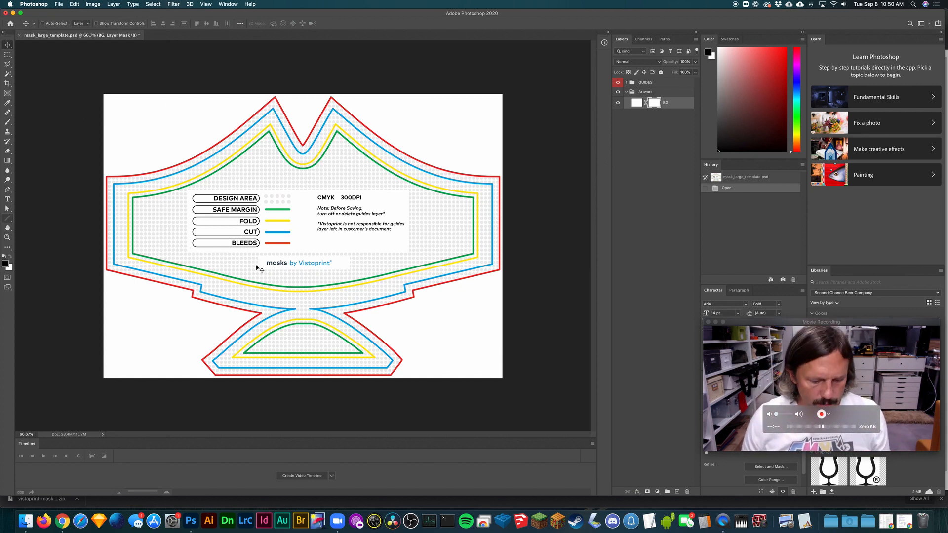
key("b")
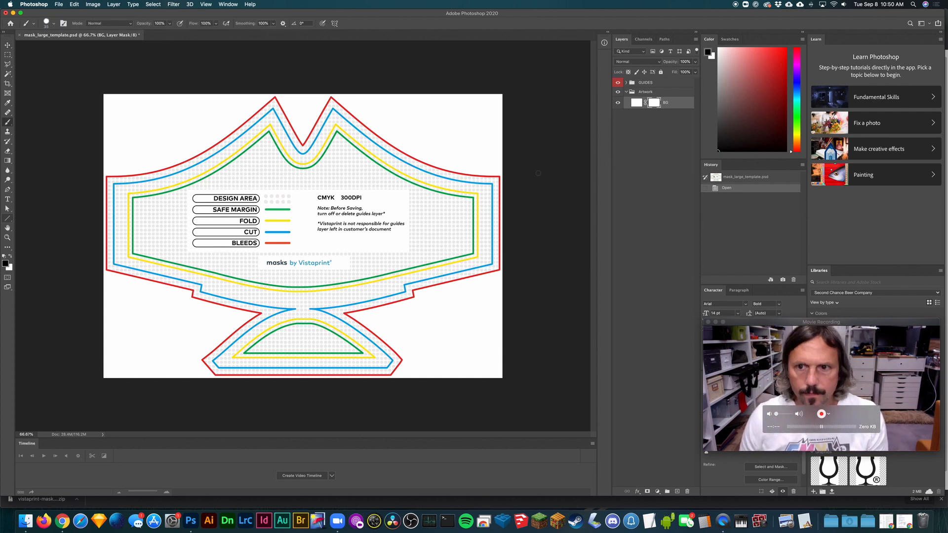
left_click_drag(195, 126, 313, 185)
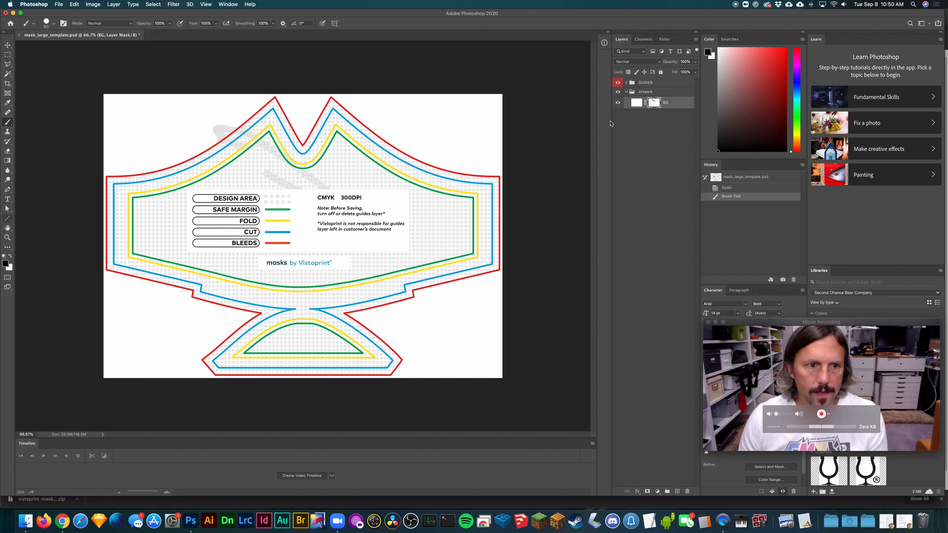
mouse_move(429, 143)
left_mouse_down()
mouse_move(403, 144)
mouse_move(380, 130)
mouse_move(428, 126)
left_mouse_up()
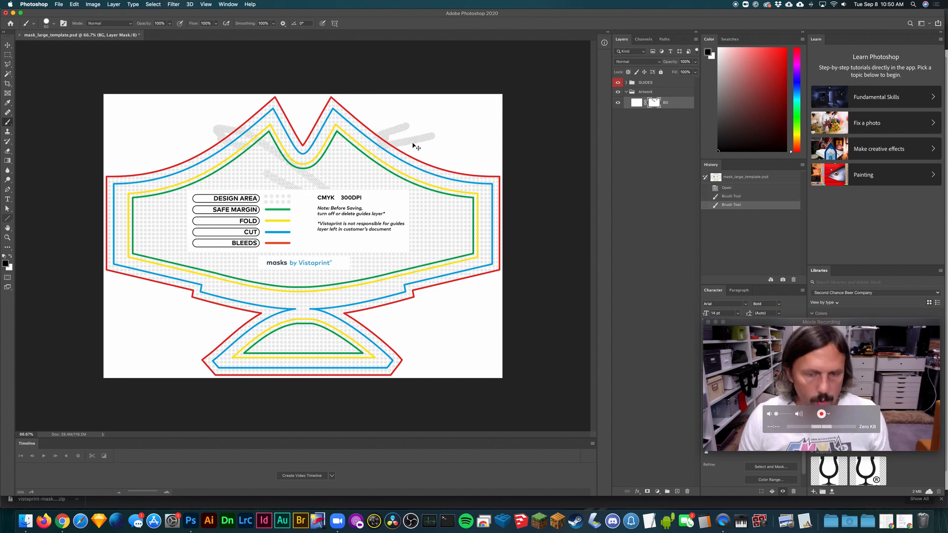
key("super+z")
left_click(743, 187)
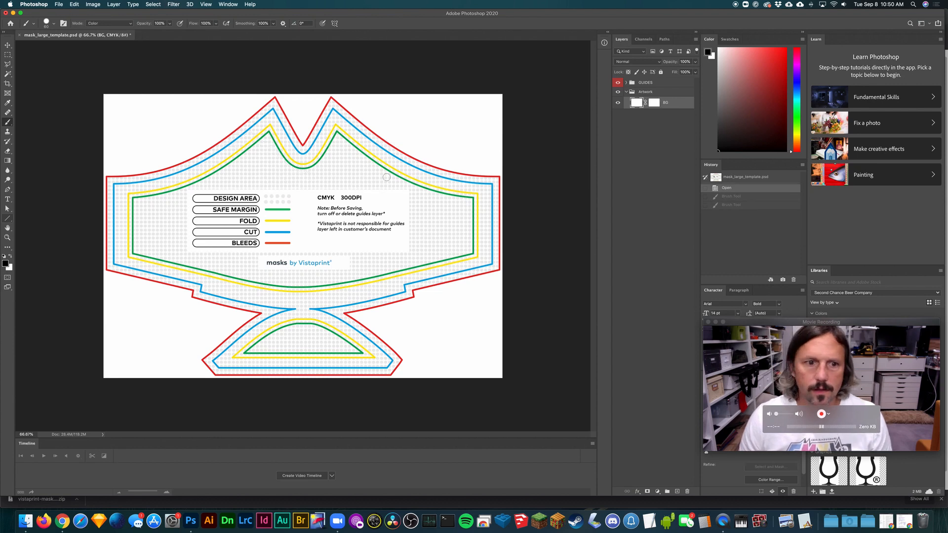
- Apply the BG layer's mask and delete the BG layer from the Artwork group
left_click(7, 44)
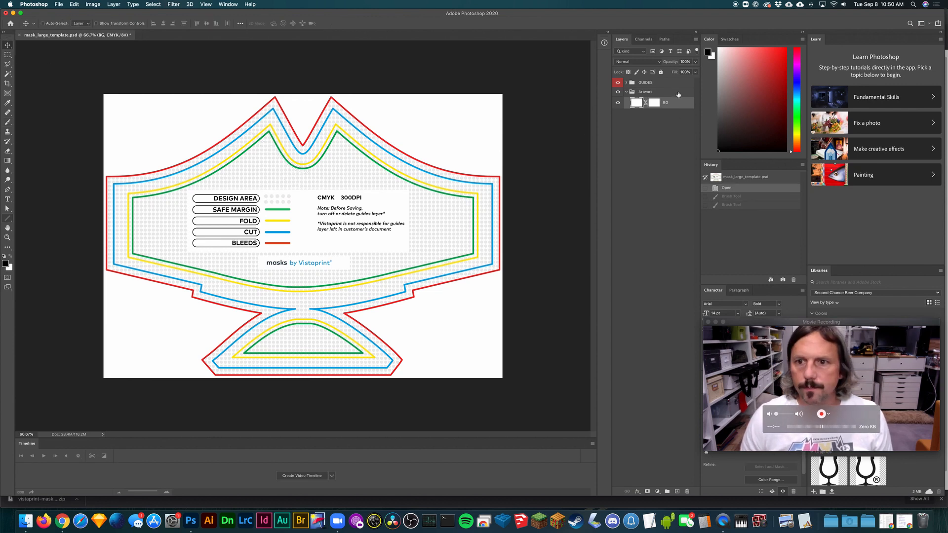
left_click(633, 93)
left_click(654, 103)
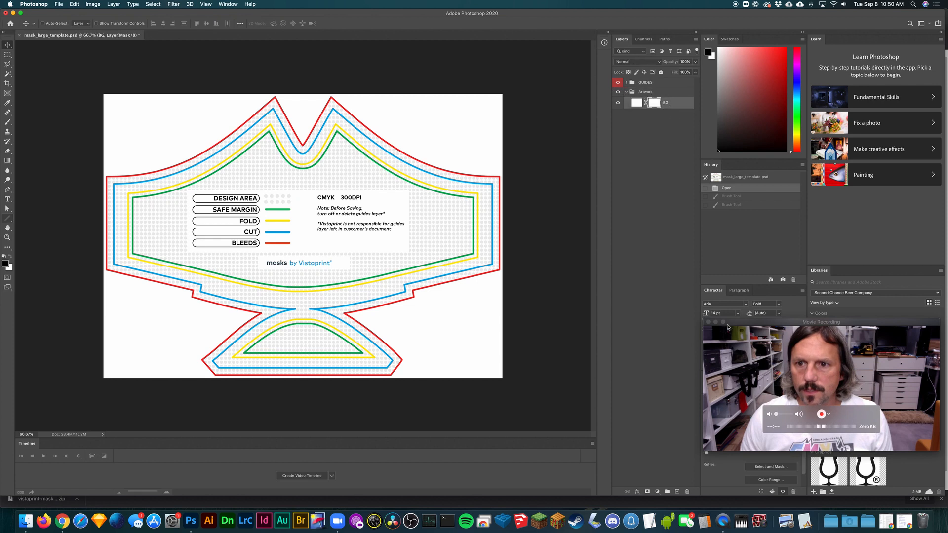
left_click(687, 491)
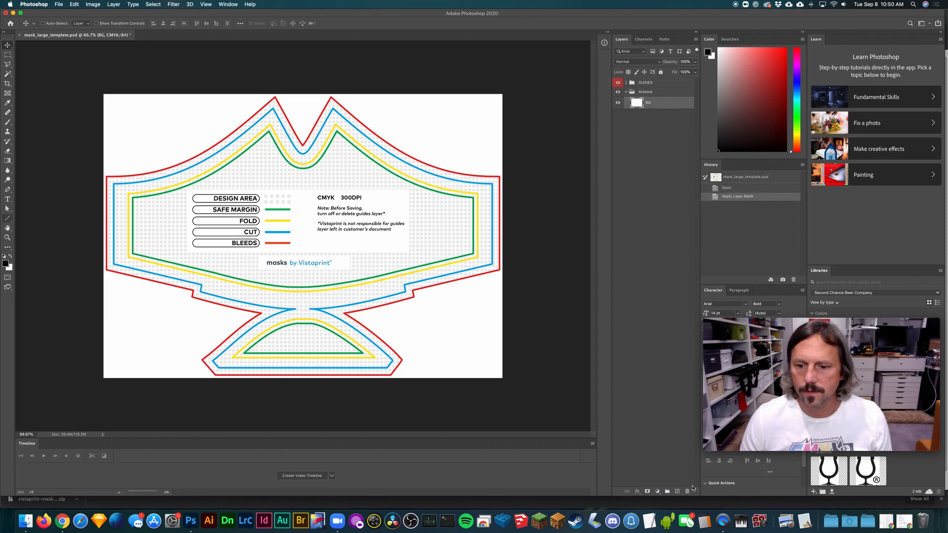
left_click(688, 491)
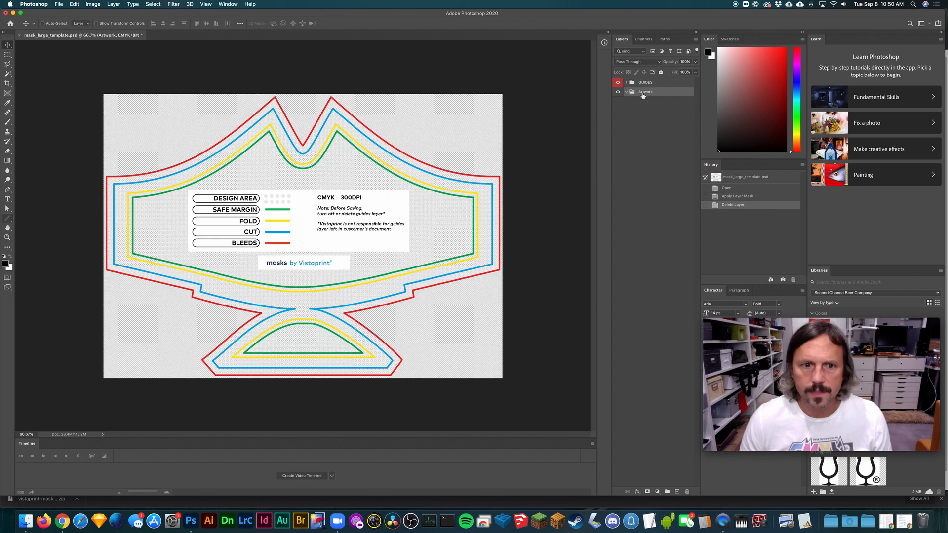
- Expand the GUIDES layer group to list its layers and select the empty Artwork group
left_click(635, 83)
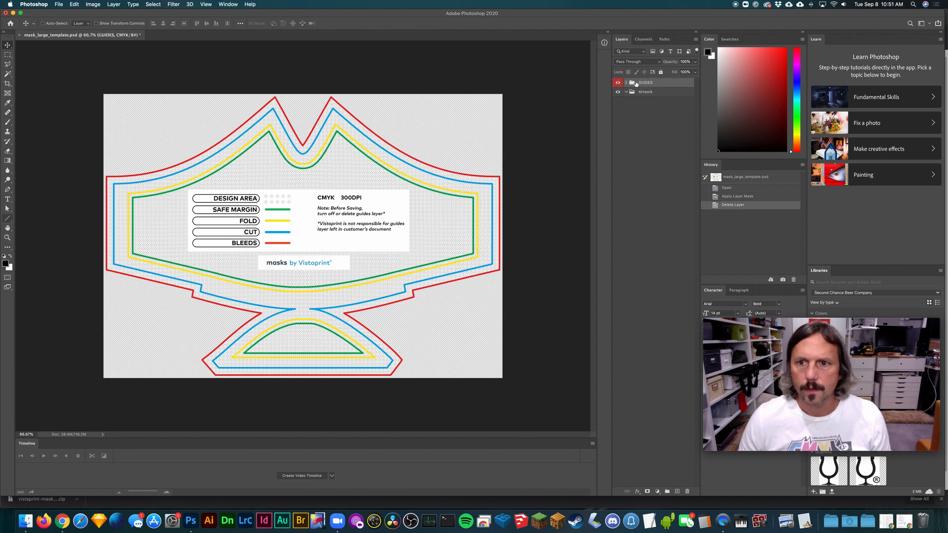
left_click(626, 83)
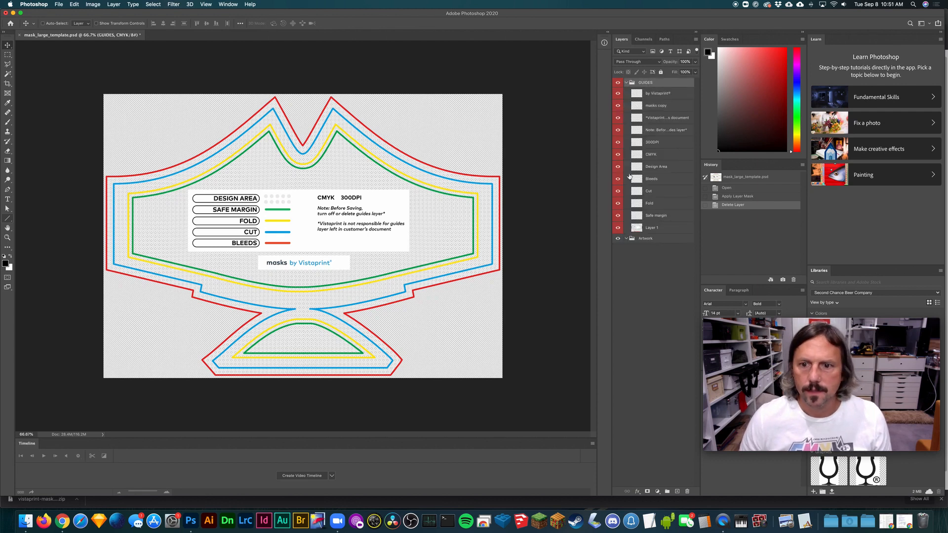
left_click(636, 239)
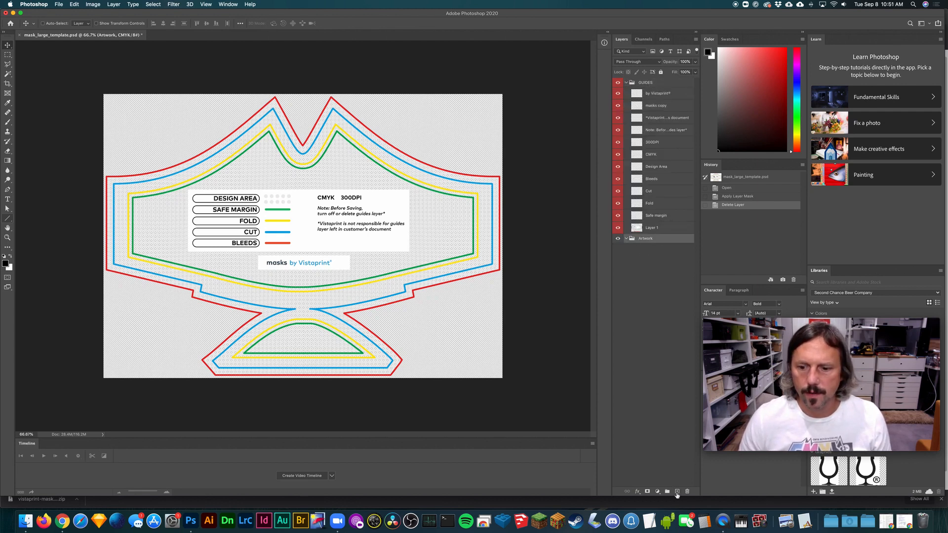
left_click(618, 239)
- Inspect the transparent area outside the mask's red bleed outline up close
key("z")
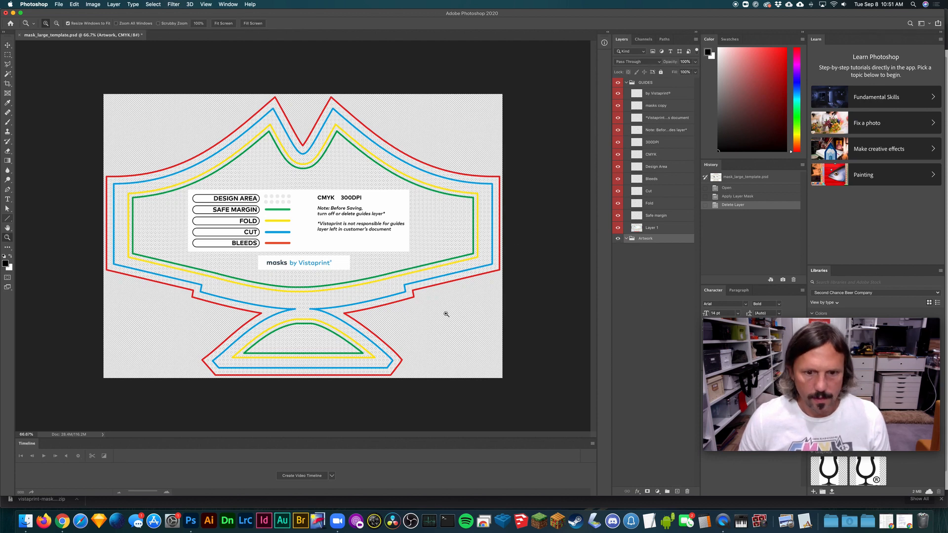
left_click_drag(457, 299, 395, 278)
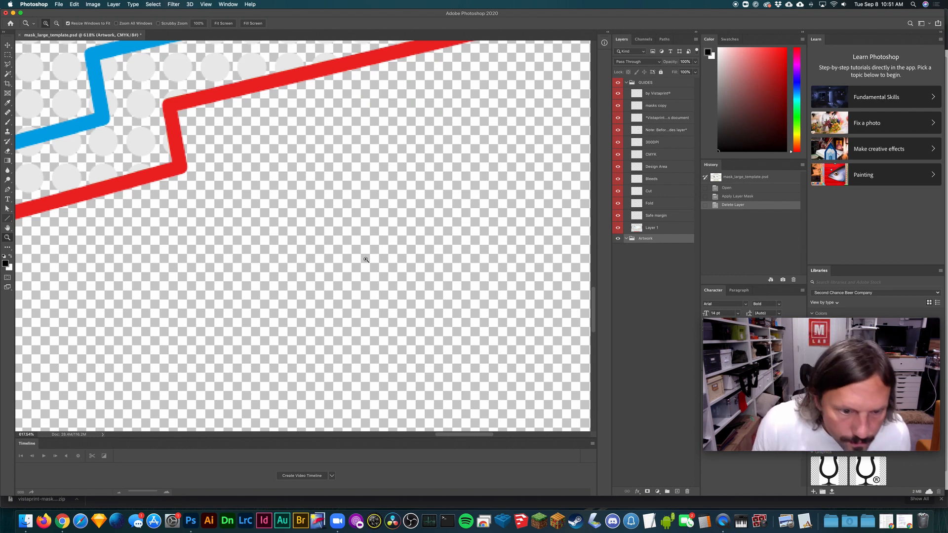
key("super+0")
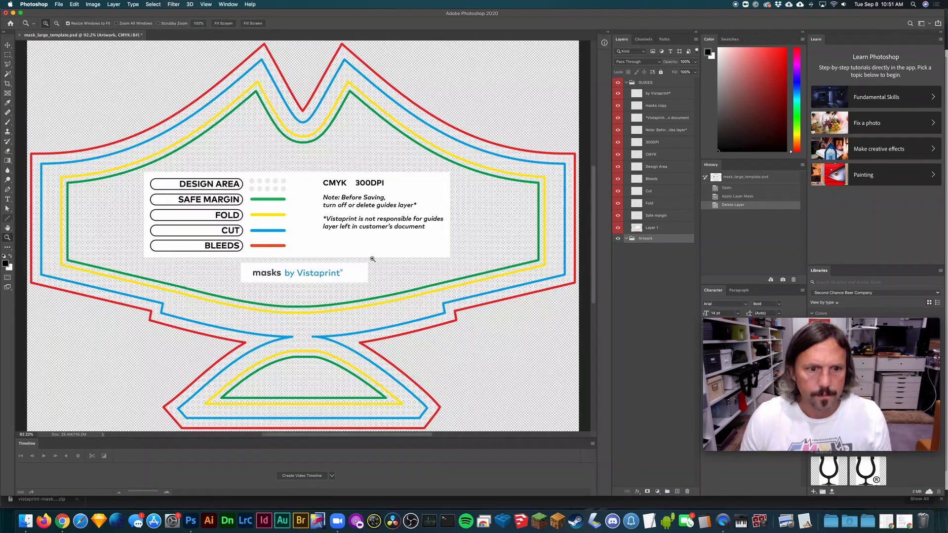
key("super+minus")
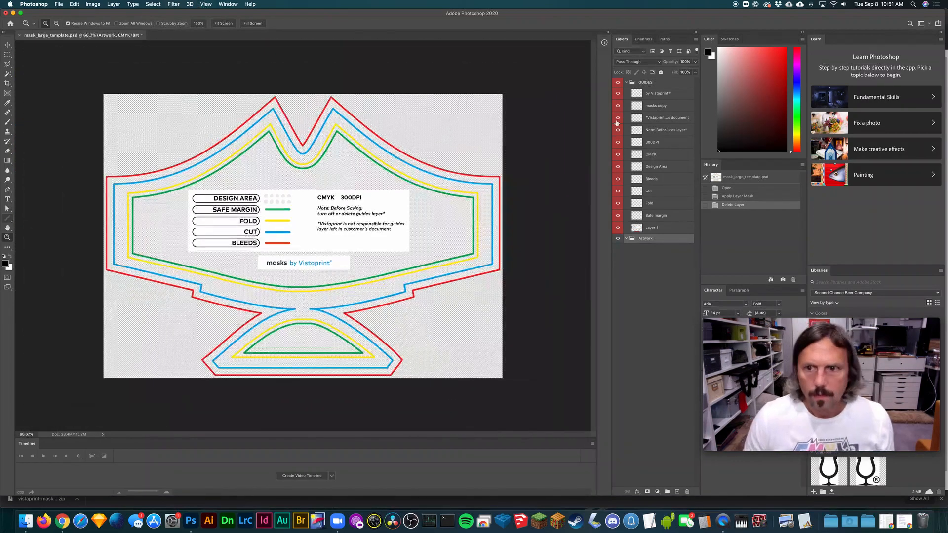
- Select the GUIDES group, activate the Move tool, and examine the template's design area, margin, fold, cut and bleed legend
left_click(645, 81)
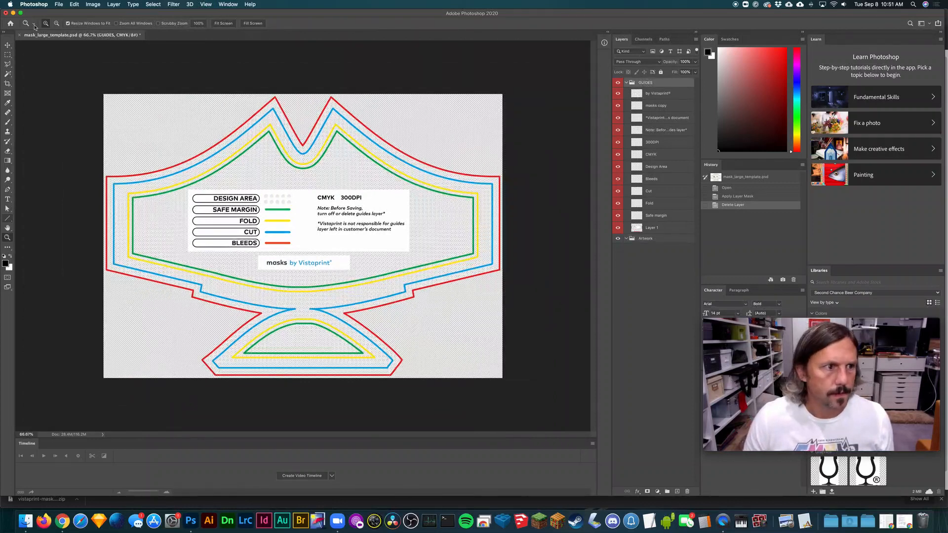
left_click(7, 55)
left_click(7, 46)
key("super+plus")
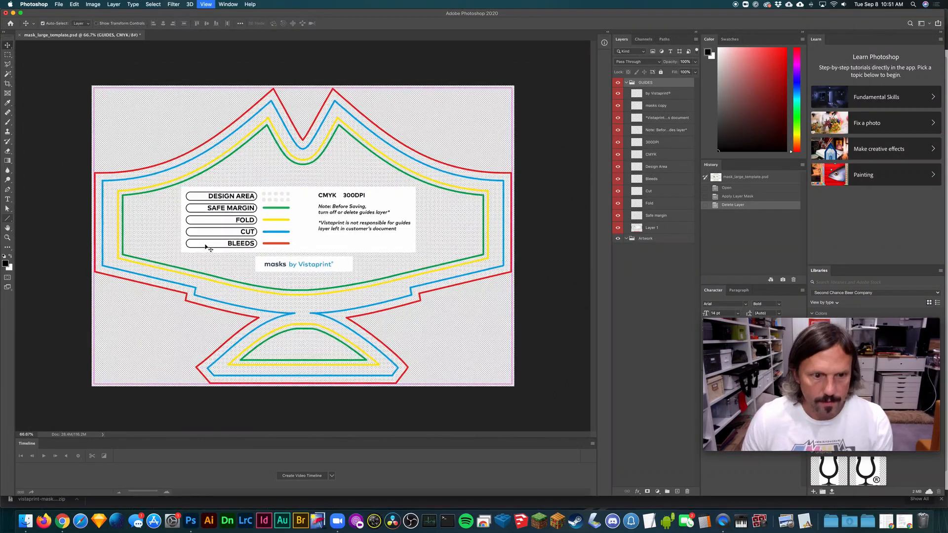
key("super+plus")
key("space")
left_click_drag(141, 250, 284, 252)
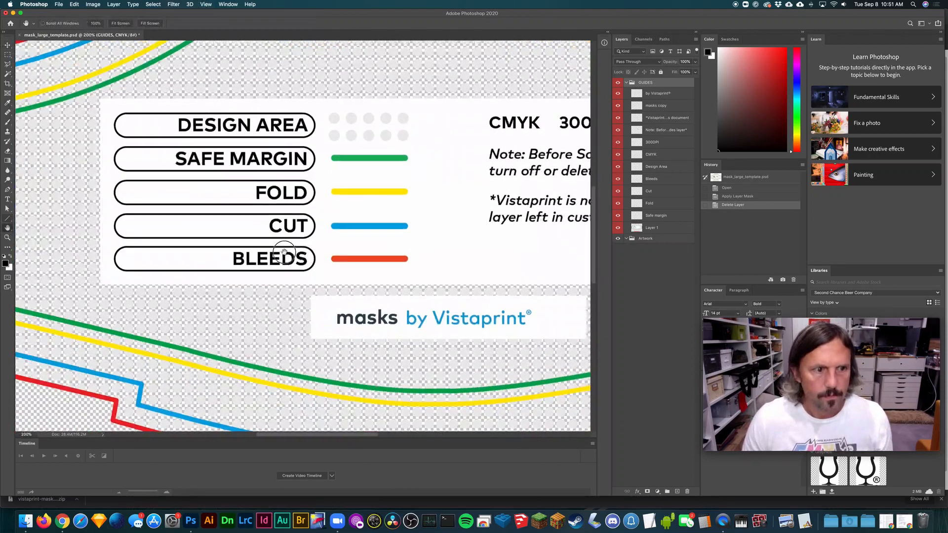
scroll(316, 222, "down", 5)
key("super+minus")
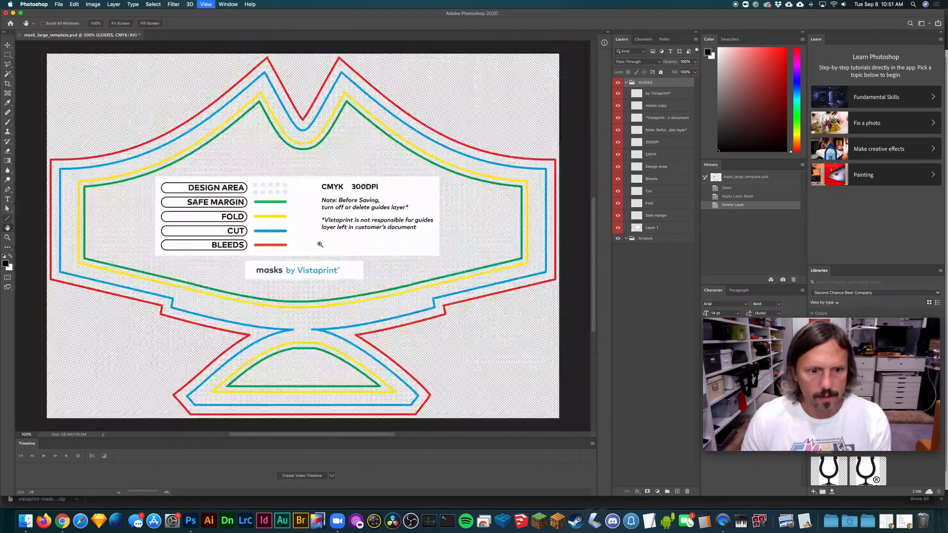
key("super+minus")
- Examine the safe margin, fold, cut and bleed guide lines around the mask outline and its lower chin piece
left_click(292, 278, "super")
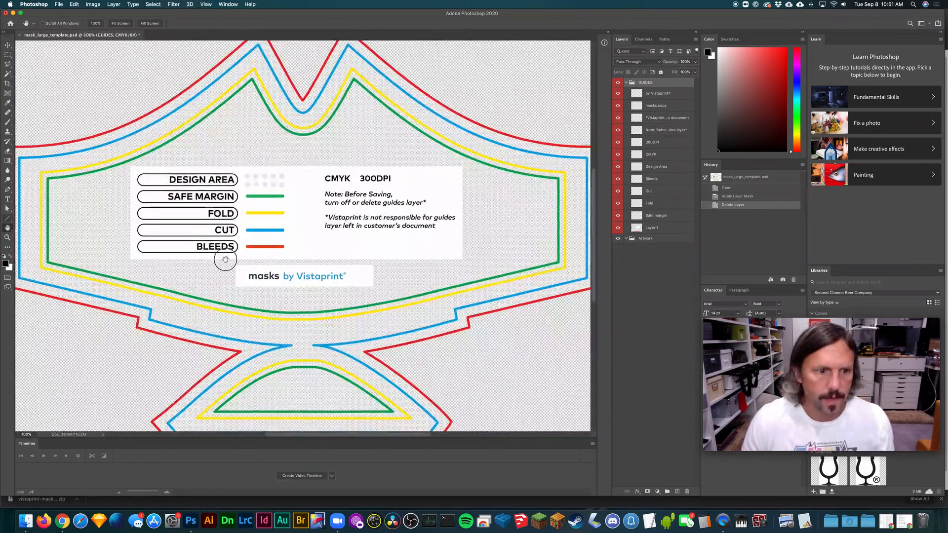
left_click_drag(216, 256, 308, 251)
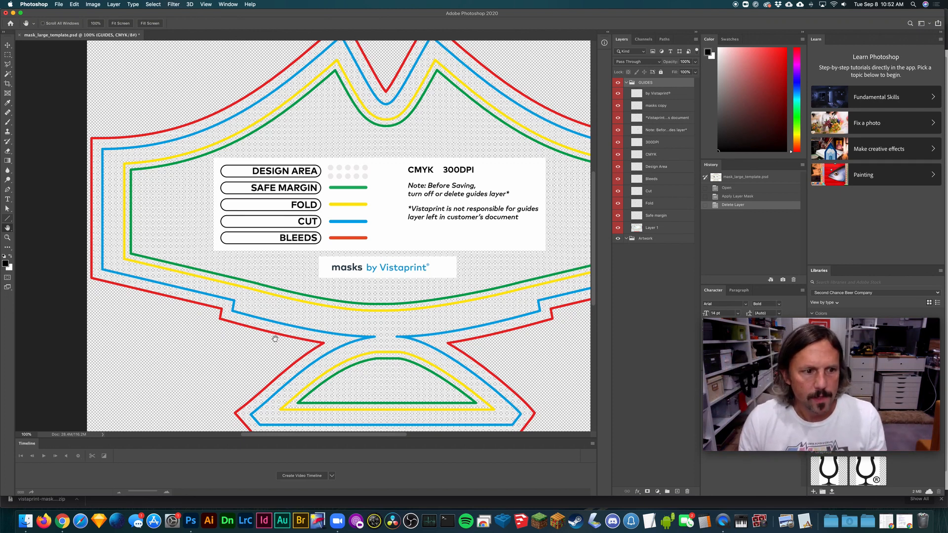
scroll(292, 348, "down", 2)
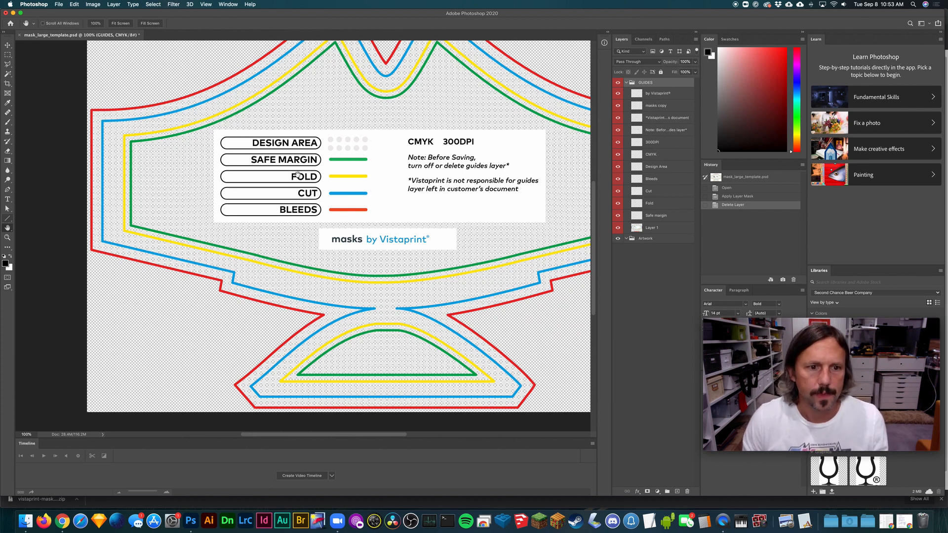
key("super+plus")
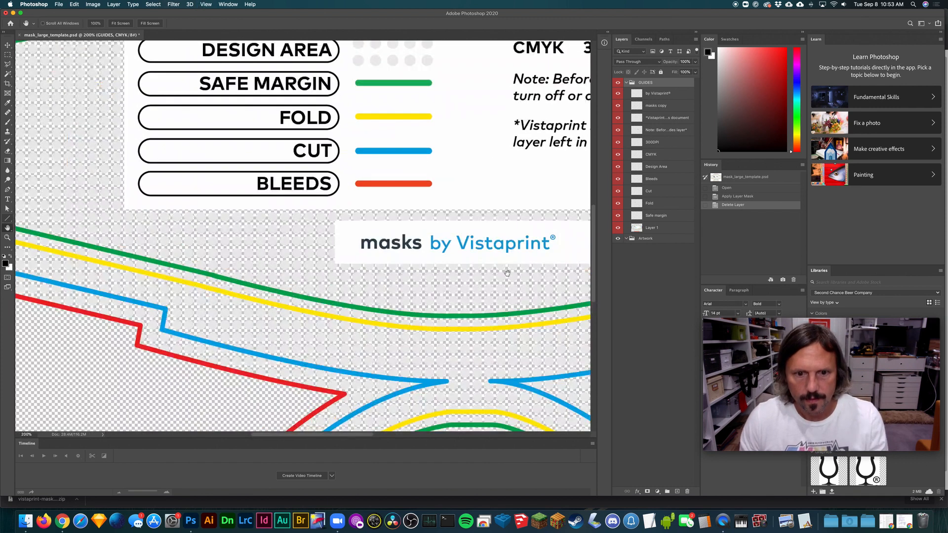
left_click_drag(505, 273, 129, 222)
key("super+minus")
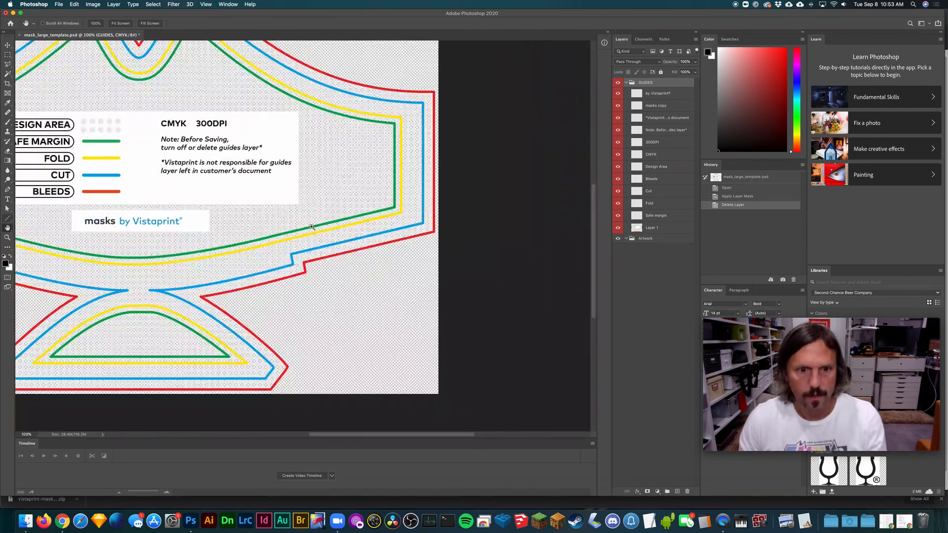
left_click_drag(322, 191, 388, 257)
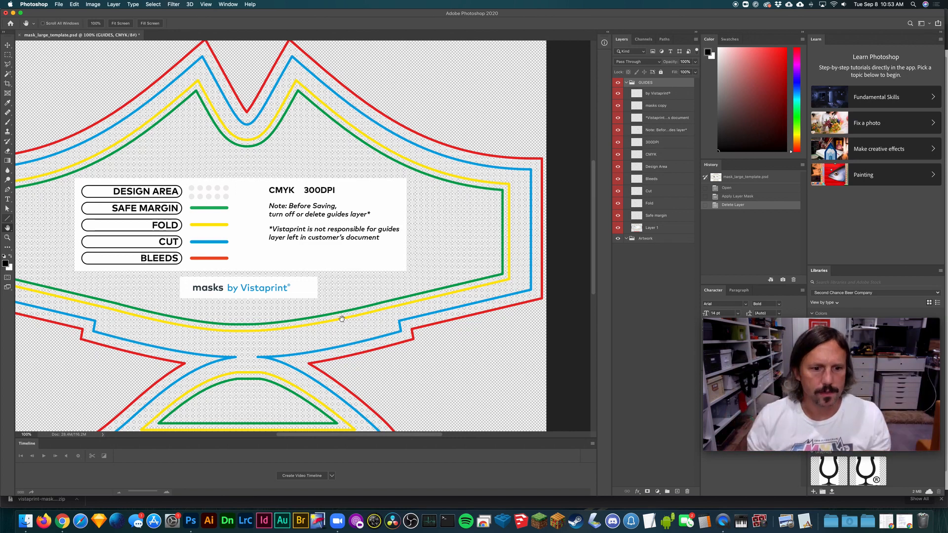
left_click_drag(321, 249, 349, 235)
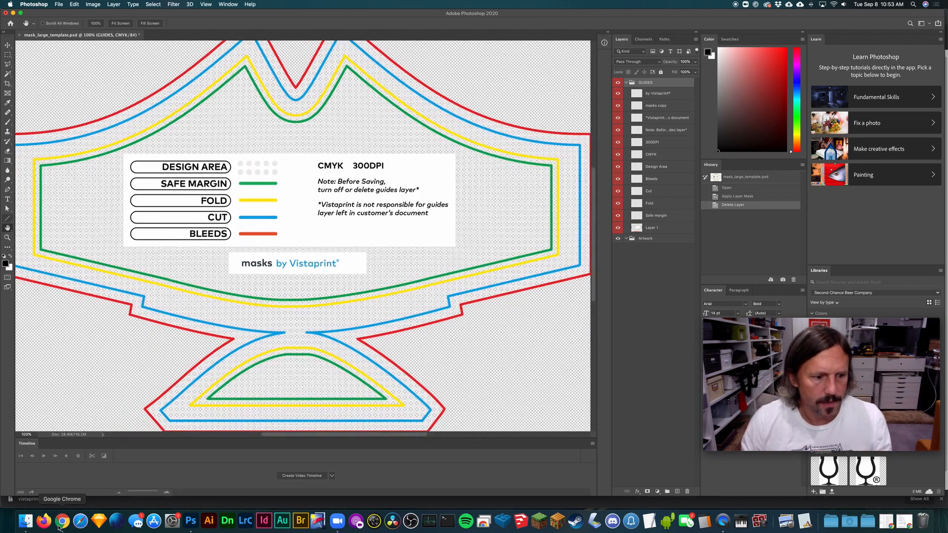
- Switch to Chrome and go back to Vistaprint's custom face masks page
left_click(59, 527)
key("super+[")
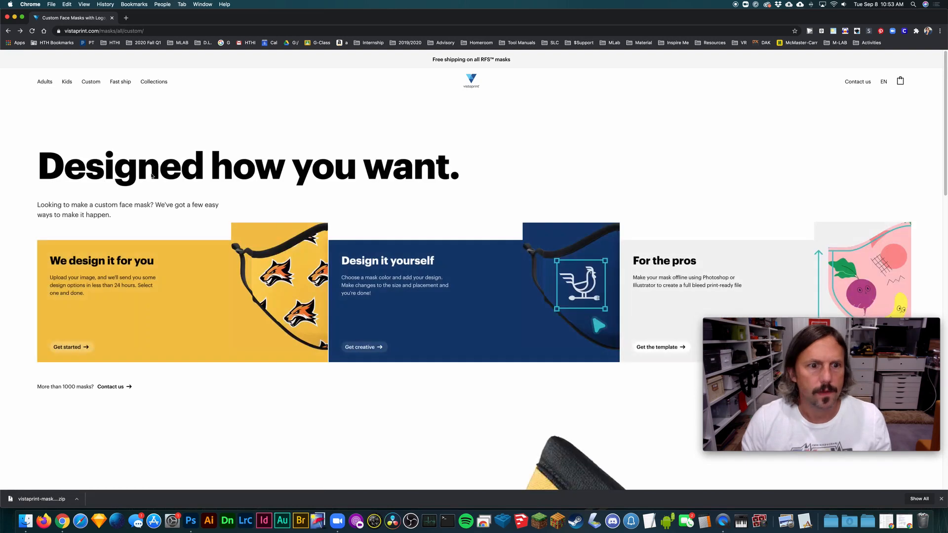
key("super+[")
key("super+]")
- Examine the custom RFS mask photo, including its edge binding and chin seam, beside the pricing table
scroll(697, 325, "down", 2)
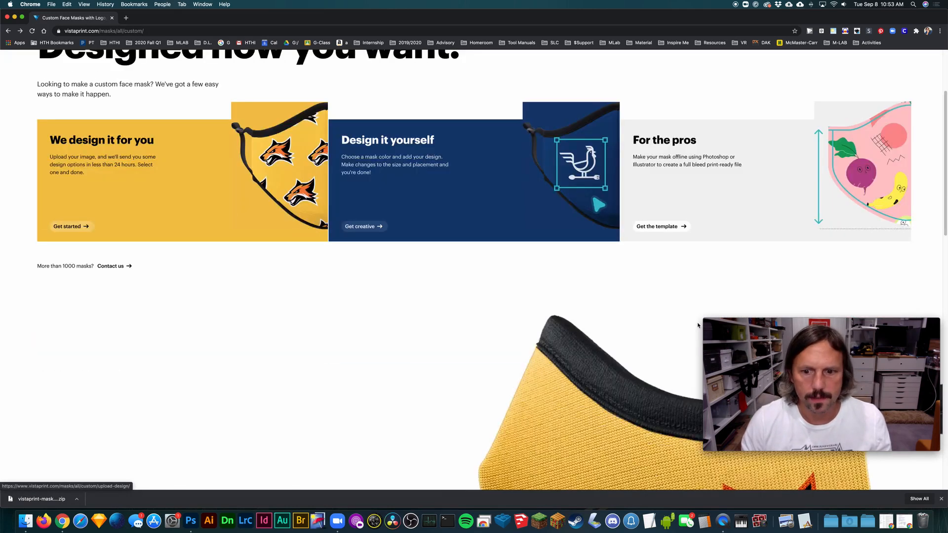
scroll(697, 325, "down", 5)
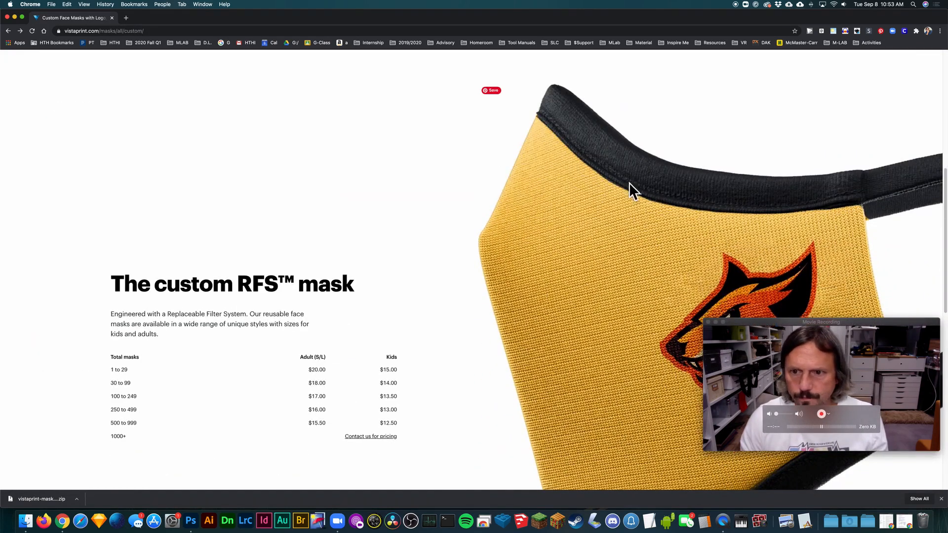
scroll(608, 158, "down", 1)
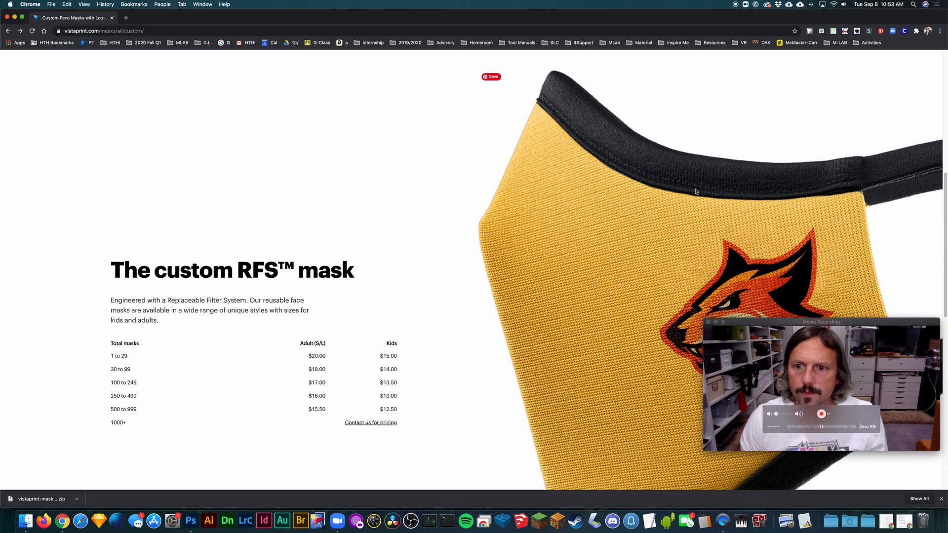
scroll(864, 198, "down", 5)
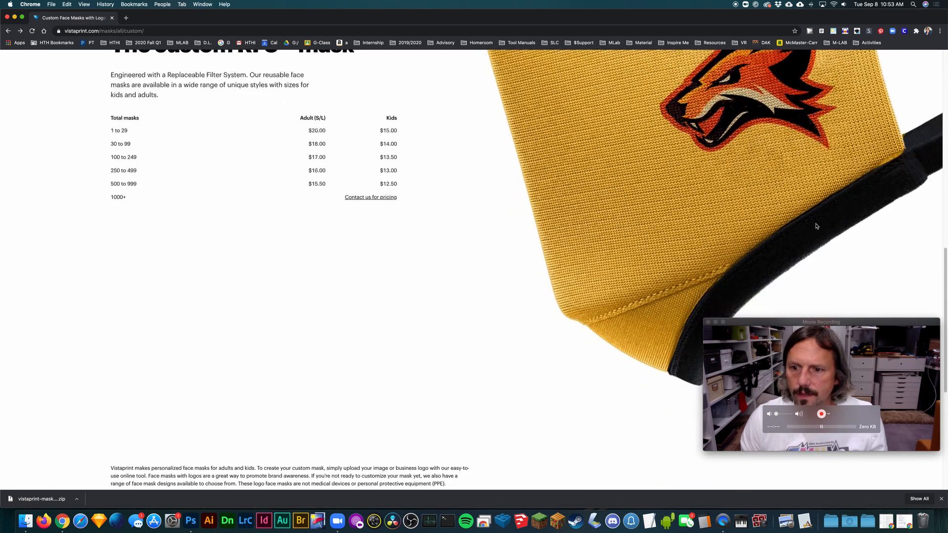
scroll(363, 226, "up", 2)
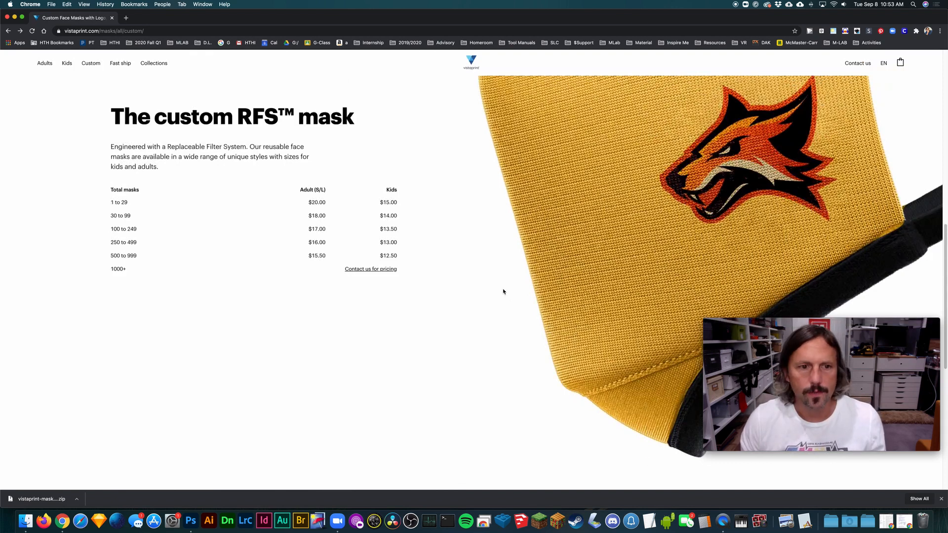
scroll(900, 244, "up", 3)
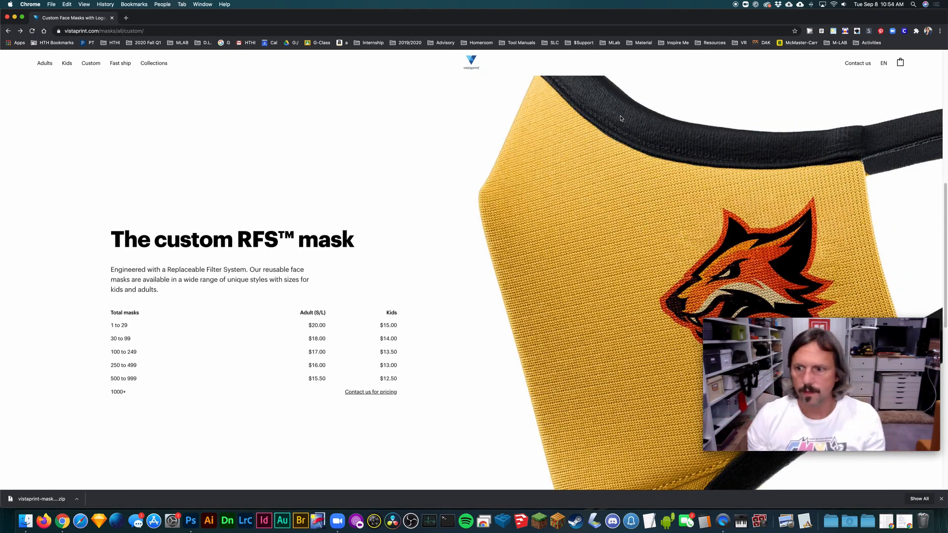
scroll(621, 118, "down", 5)
scroll(696, 129, "up", 3)
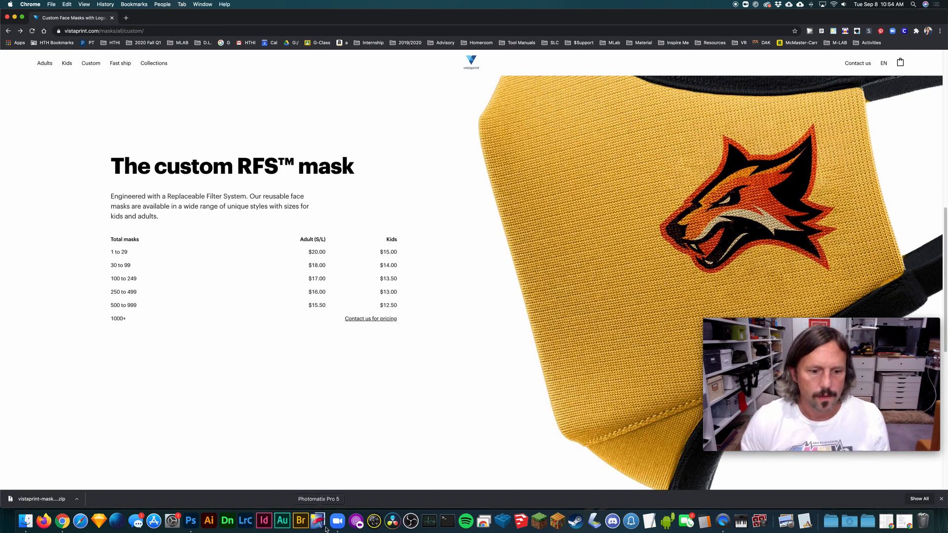
- Switch to Photoshop and examine the mask template's guide outlines with the whole document in view at 66.7%
left_click(193, 520)
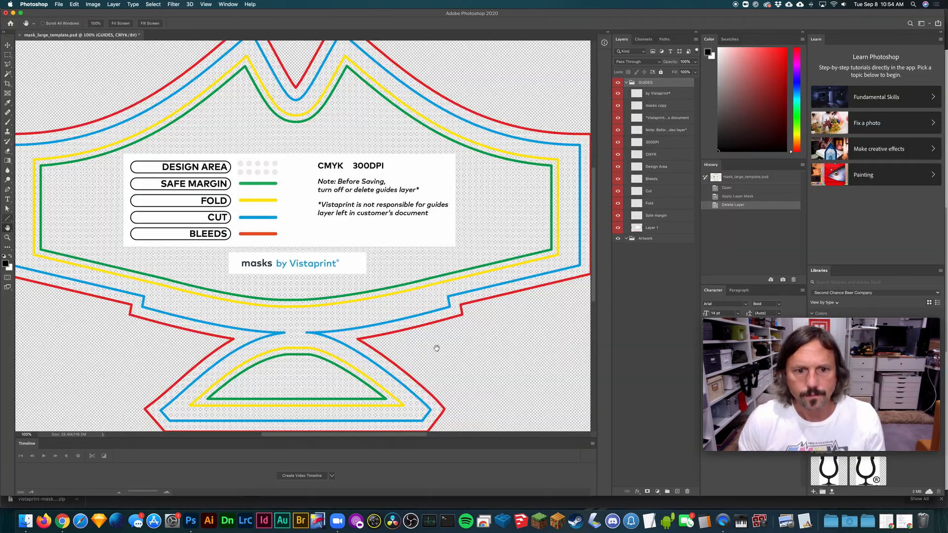
scroll(301, 249, "up", 5)
scroll(301, 252, "down", 5)
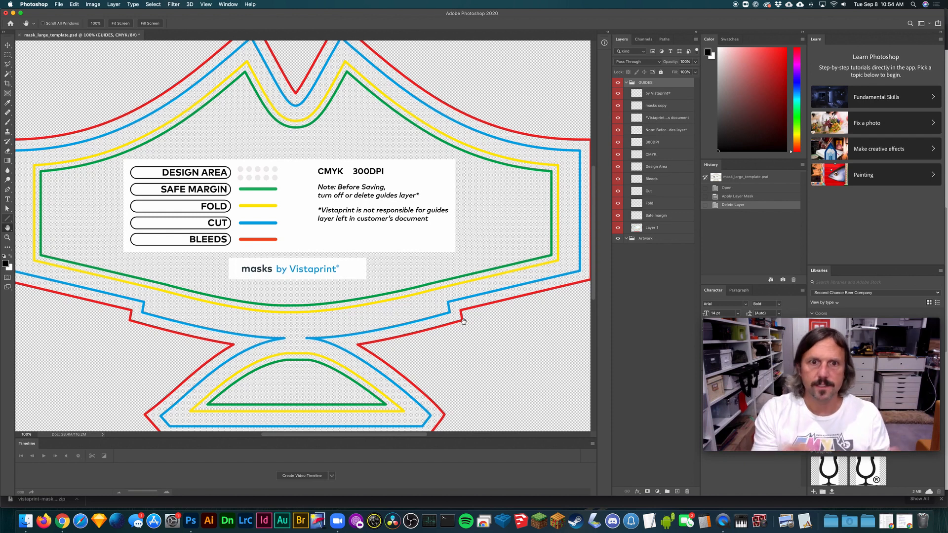
scroll(355, 173, "up", 2)
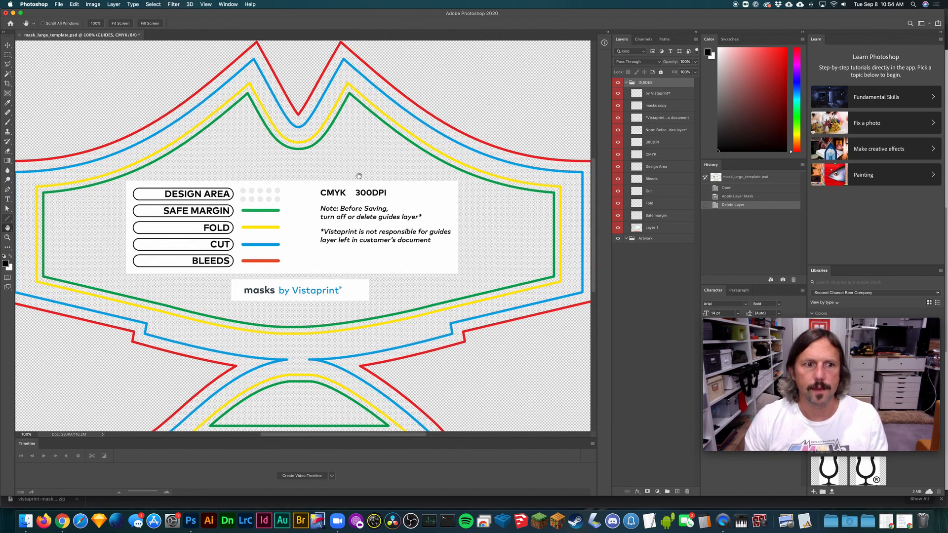
left_click(7, 65)
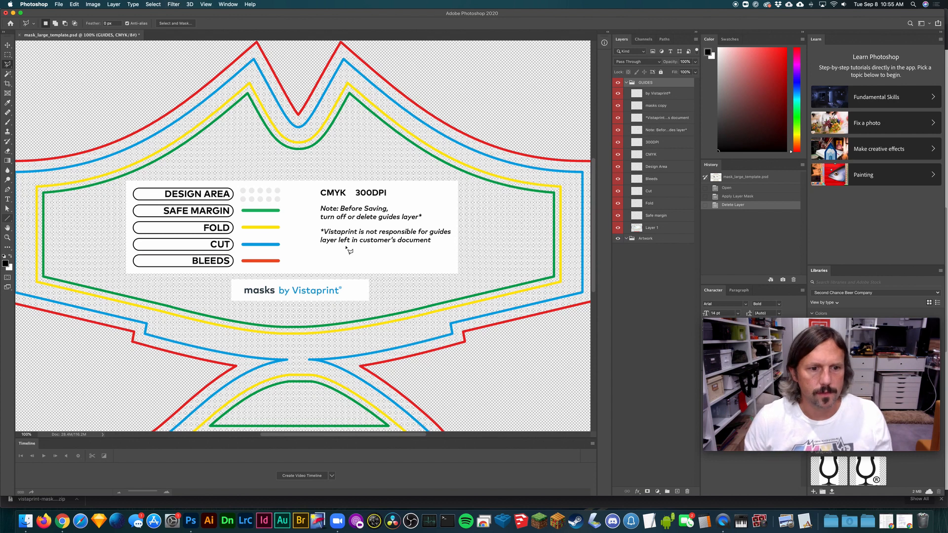
scroll(348, 250, "down", 10)
key("super+minus")
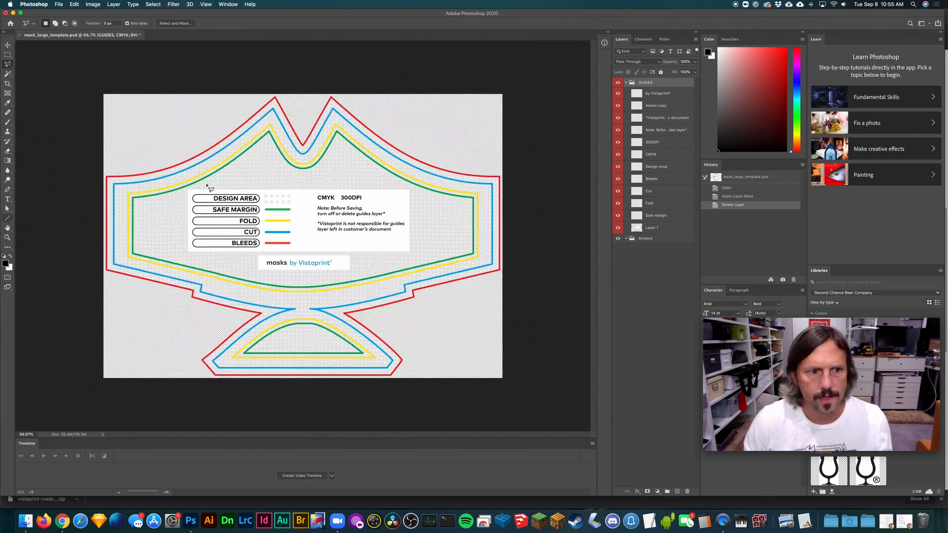
- Add a new layer in the GUIDES group and brush a short diagonal stroke in the safe margin's green below the nose notch
left_click(7, 121)
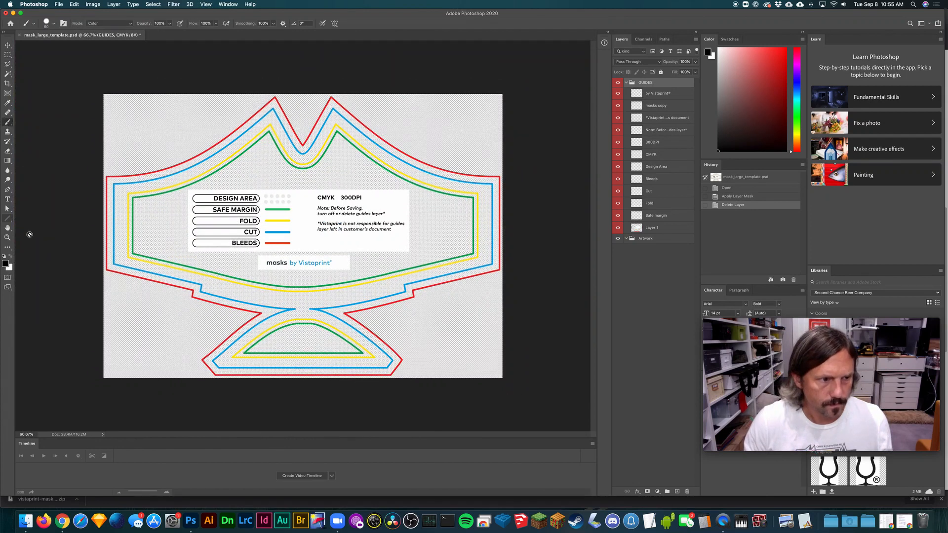
left_click(683, 491)
key("i")
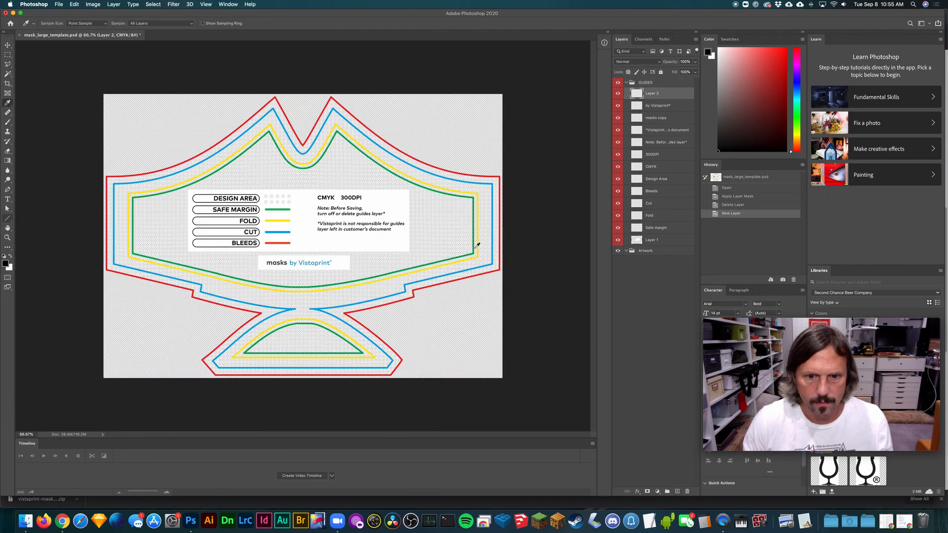
left_click(477, 244)
key("b")
left_click_drag(345, 160, 306, 194)
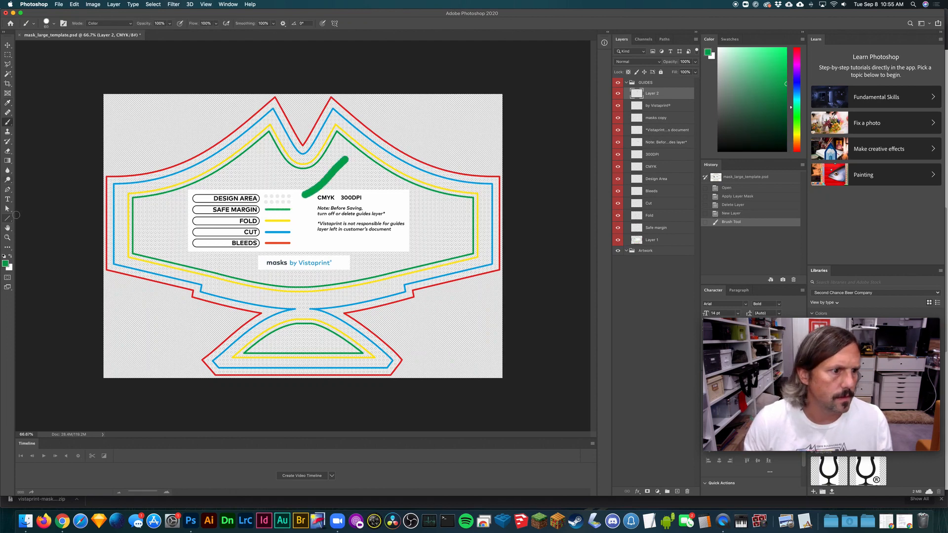
- Find and activate the Paint Bucket tool
left_click(10, 218)
left_click(11, 221)
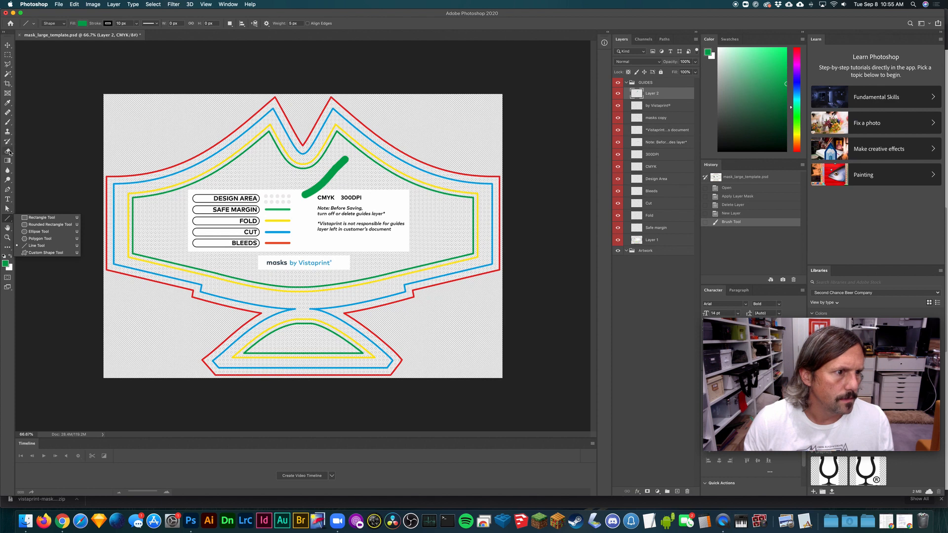
left_click(8, 190)
left_click(7, 199)
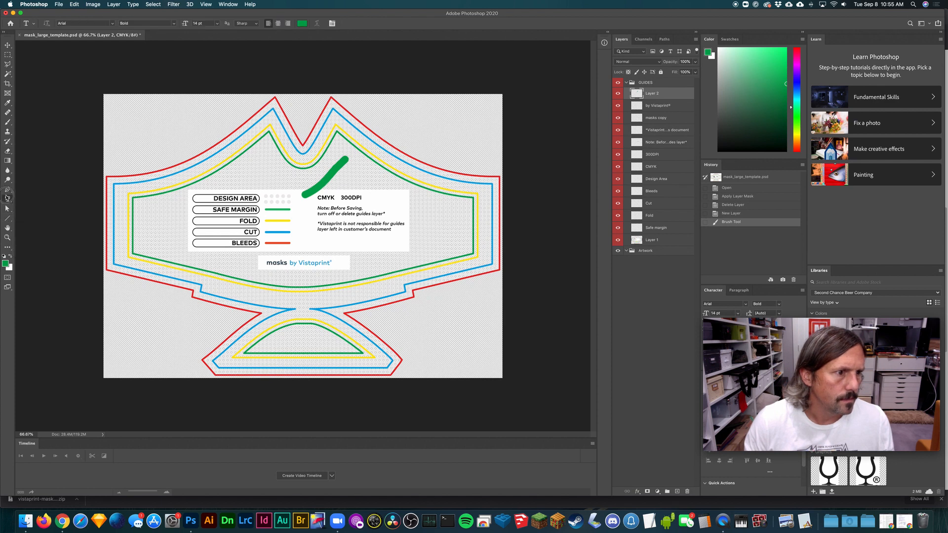
left_click(7, 208)
left_click(8, 180)
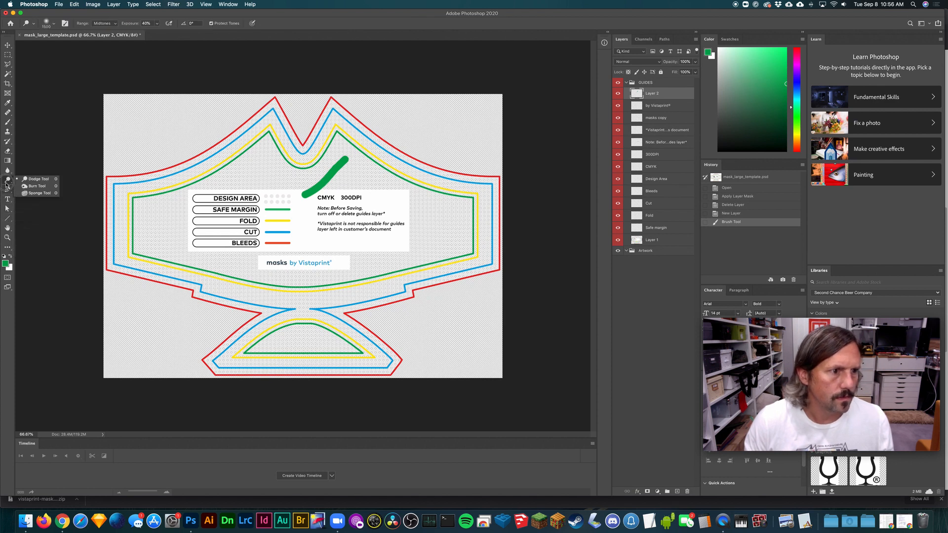
left_click(7, 173)
left_click(7, 173)
left_click(7, 161)
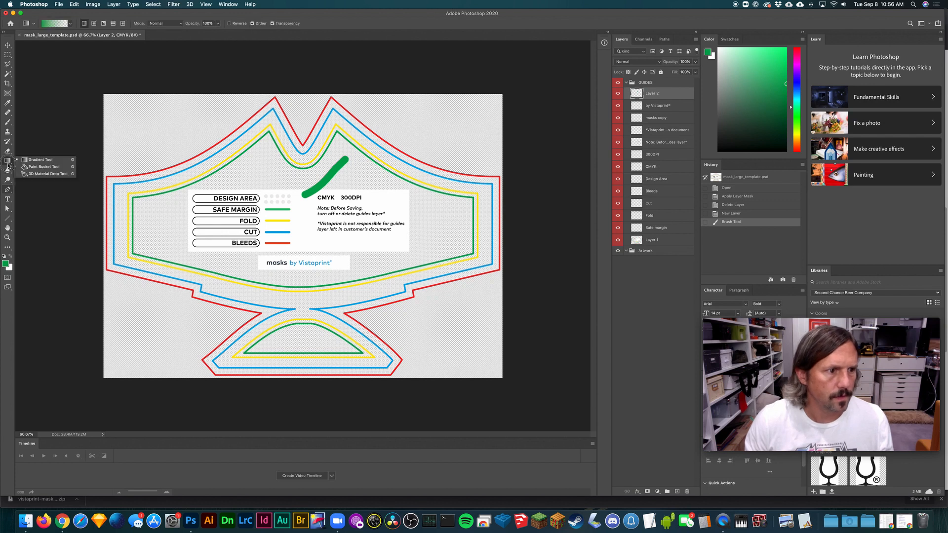
left_click(45, 174)
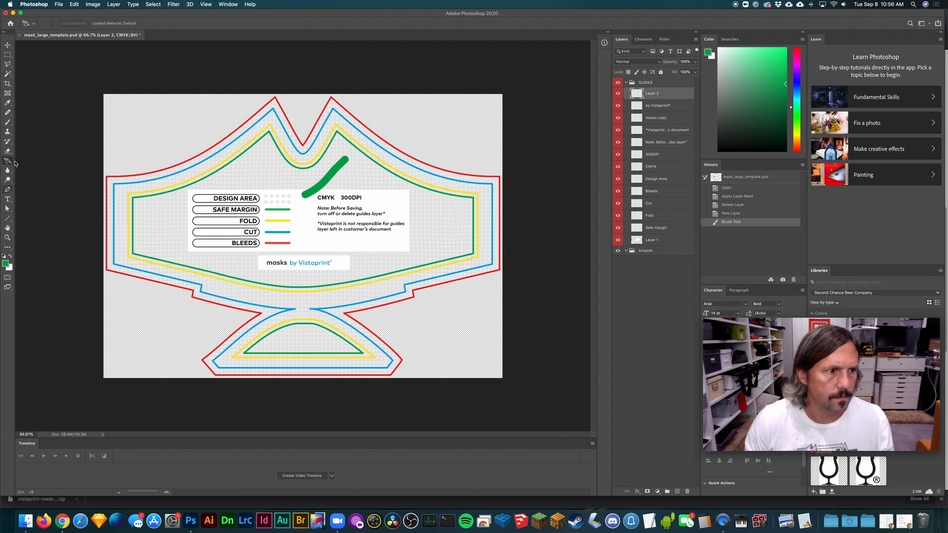
left_click(11, 163)
left_click(35, 167)
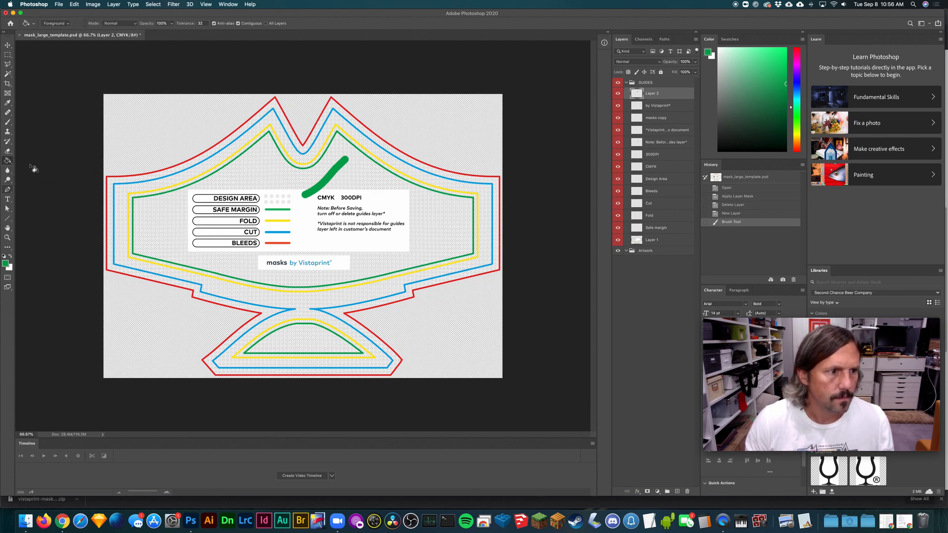
- Try filling the mask's design area with green on the new stroke layer, and undo the fill
left_click(182, 207)
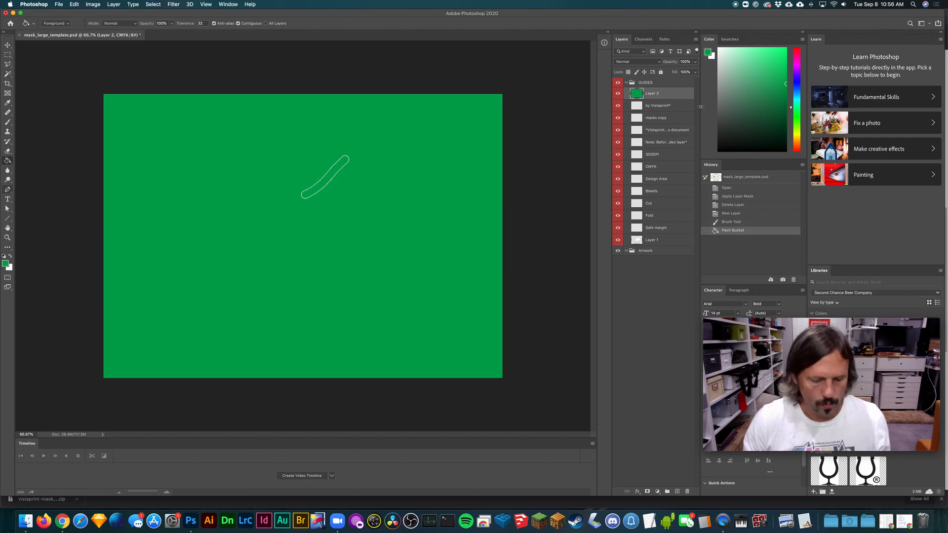
key("super+z")
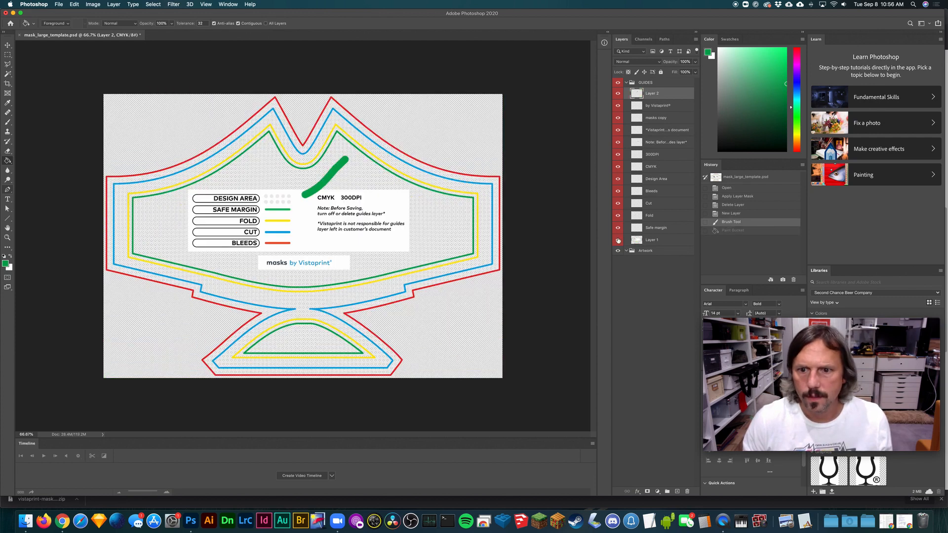
- Fill the dotted design areas inside the safe margins of the main mask and chin piece with green on Layer 1
left_click(618, 241)
left_click(618, 240)
left_click(636, 240)
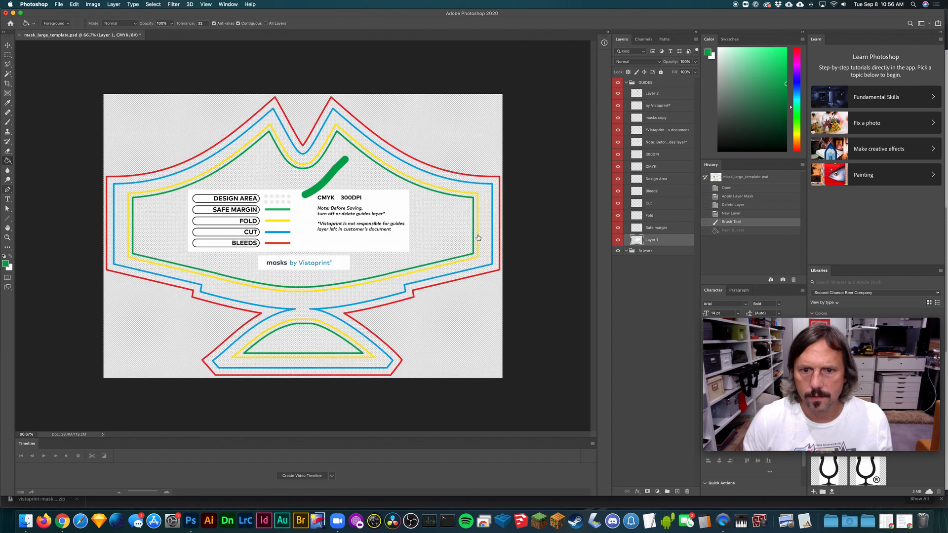
left_click(437, 215)
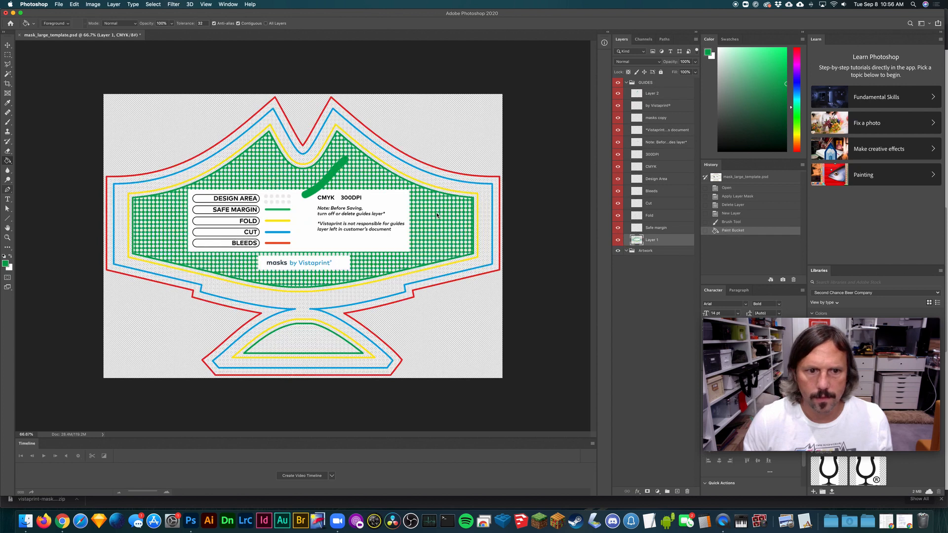
left_click(286, 350)
left_click(329, 349)
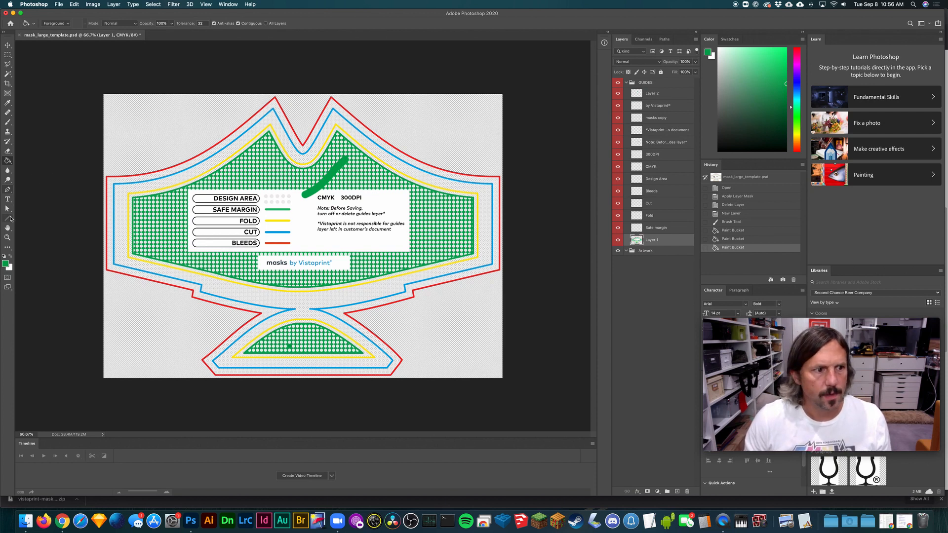
- Reset the colours to default, add a new layer to the GUIDES group, and brush black explanatory strokes around the nose notch
left_click(9, 124)
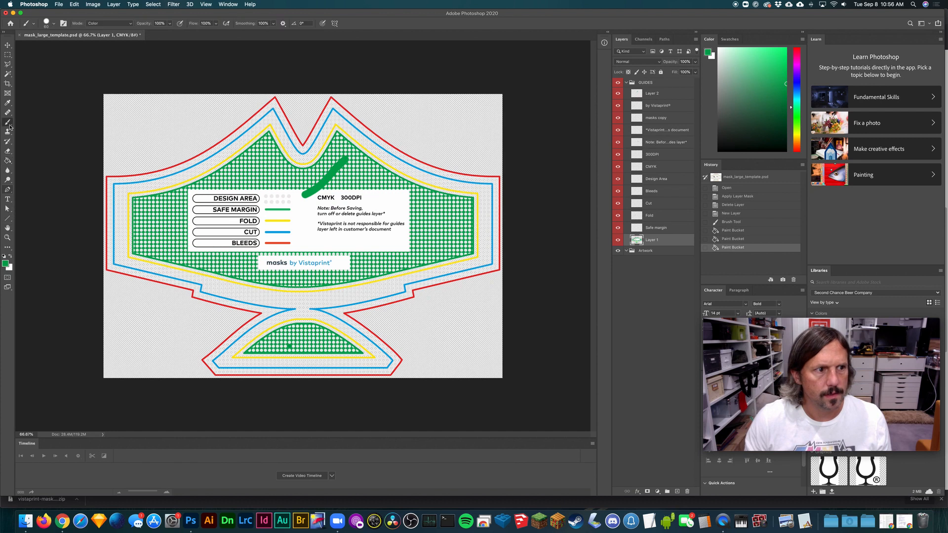
left_click(5, 257)
left_click(659, 85)
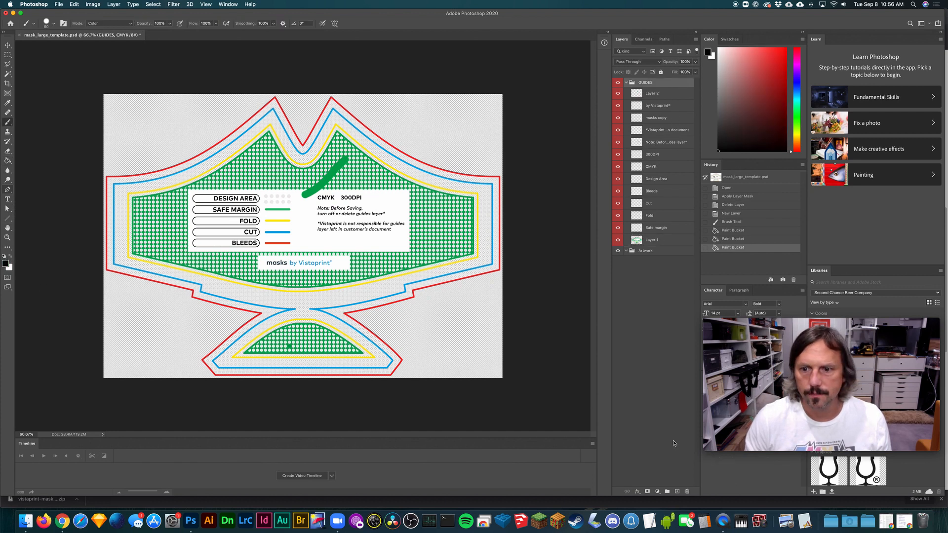
left_click(677, 491)
mouse_move(662, 94)
left_mouse_down()
mouse_move(660, 78)
mouse_move(661, 92)
left_mouse_up()
left_click_drag(337, 133, 318, 162)
left_click_drag(273, 134, 295, 162)
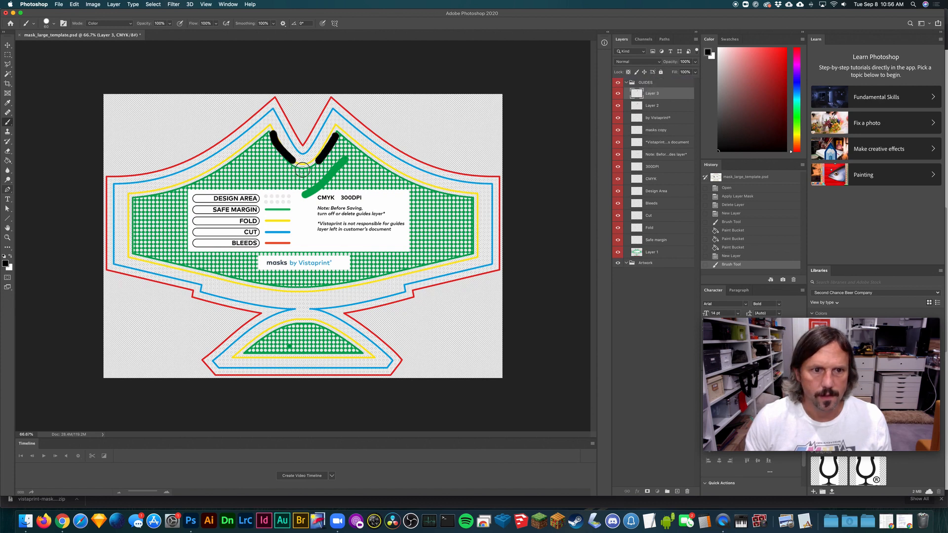
mouse_move(339, 130)
left_mouse_down()
mouse_move(287, 125)
mouse_move(305, 121)
mouse_move(303, 171)
left_mouse_up()
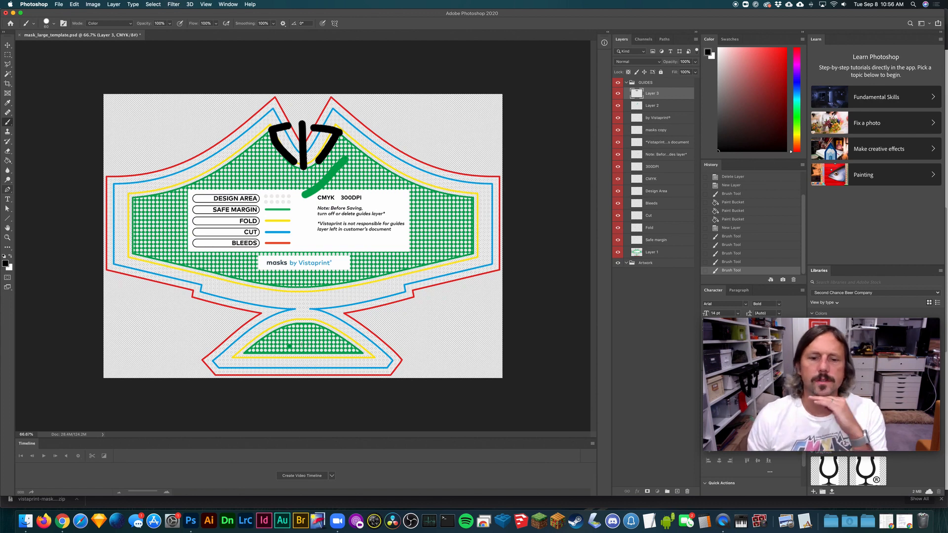
- Switch to Chrome and examine the RFS mask photo's chin seam, nose edge and black binding
left_click(62, 521)
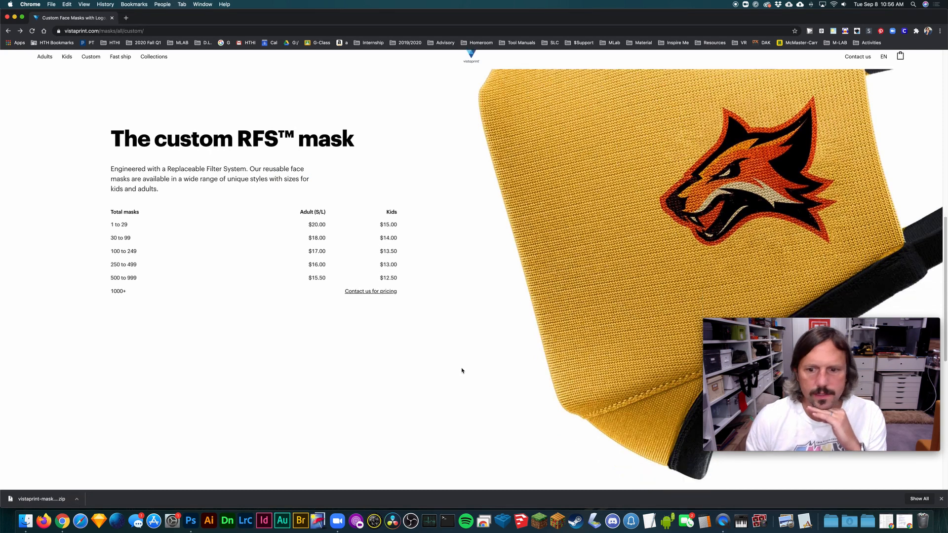
scroll(543, 350, "down", 4)
scroll(564, 345, "down", 2)
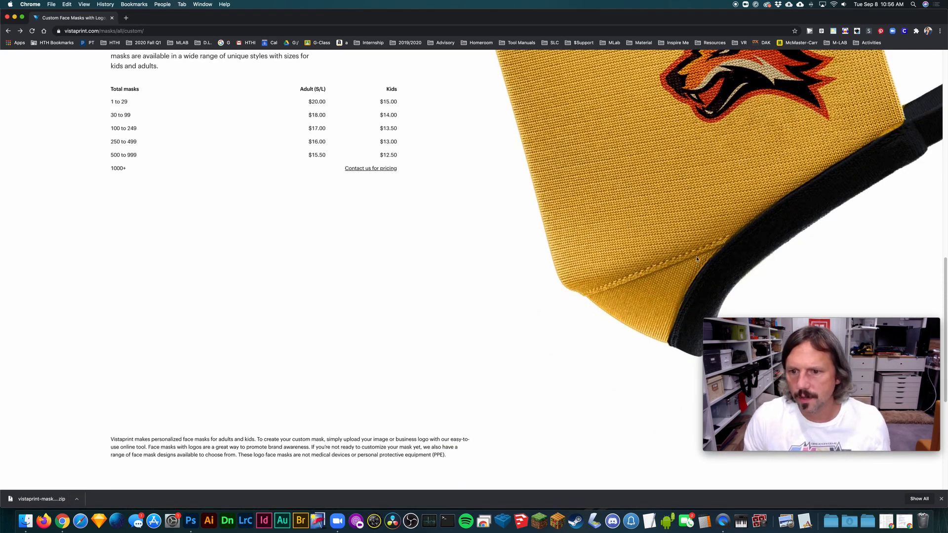
scroll(697, 259, "up", 10)
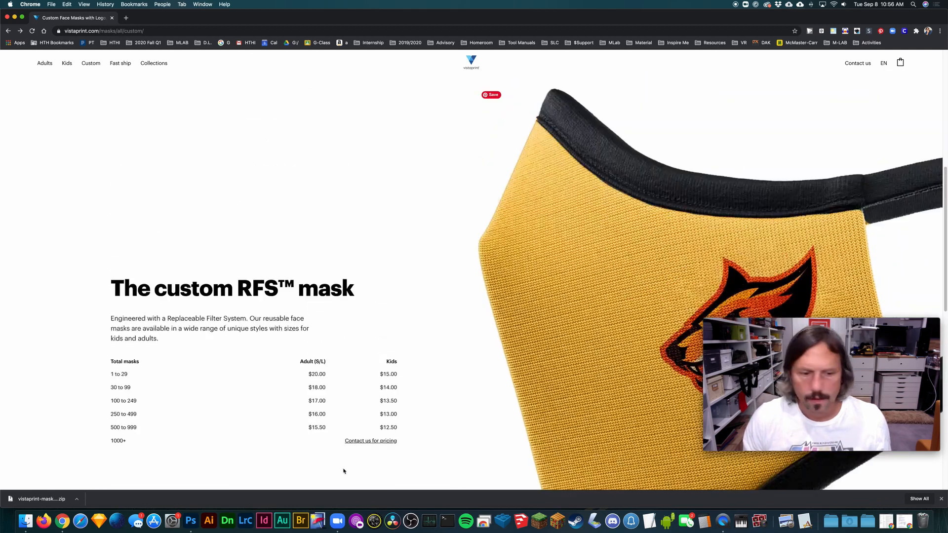
- Return to Photoshop and brush black strokes extending below the nose notch to sketch the fold there
left_click(191, 520)
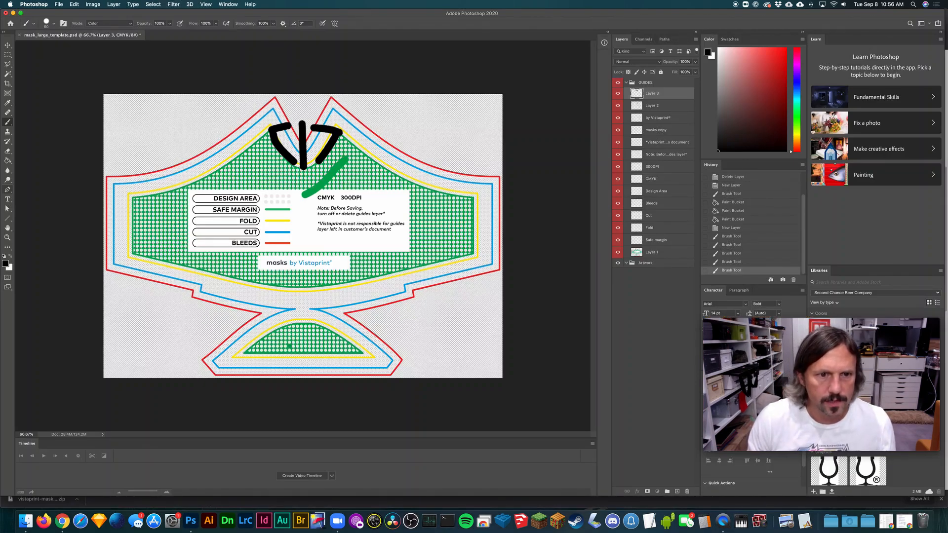
mouse_move(302, 165)
left_mouse_down()
mouse_move(280, 200)
mouse_move(318, 179)
mouse_move(331, 207)
mouse_move(300, 209)
mouse_move(279, 193)
left_mouse_up()
- Switch to Chrome and examine the mask photo's nose area and the design options higher up the page
left_click(61, 520)
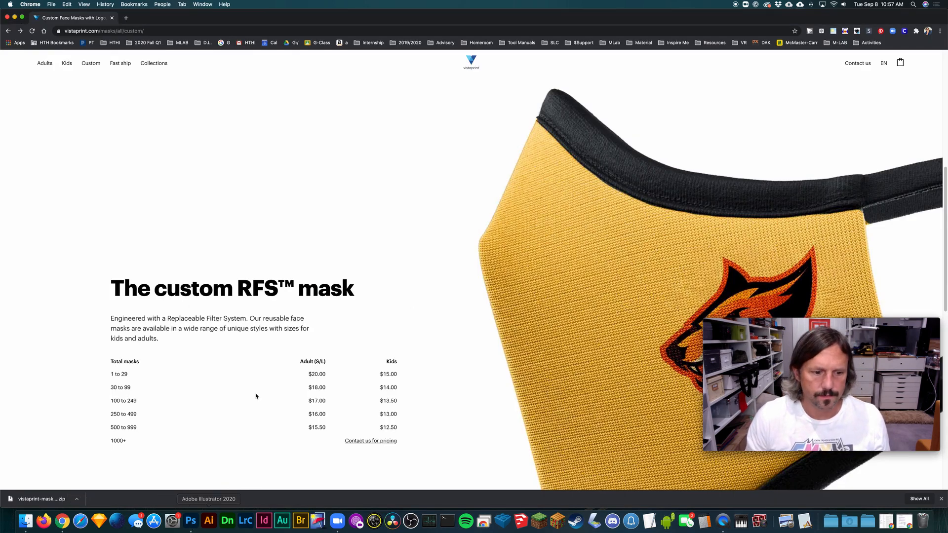
scroll(256, 393, "down", 1)
scroll(440, 131, "up", 10)
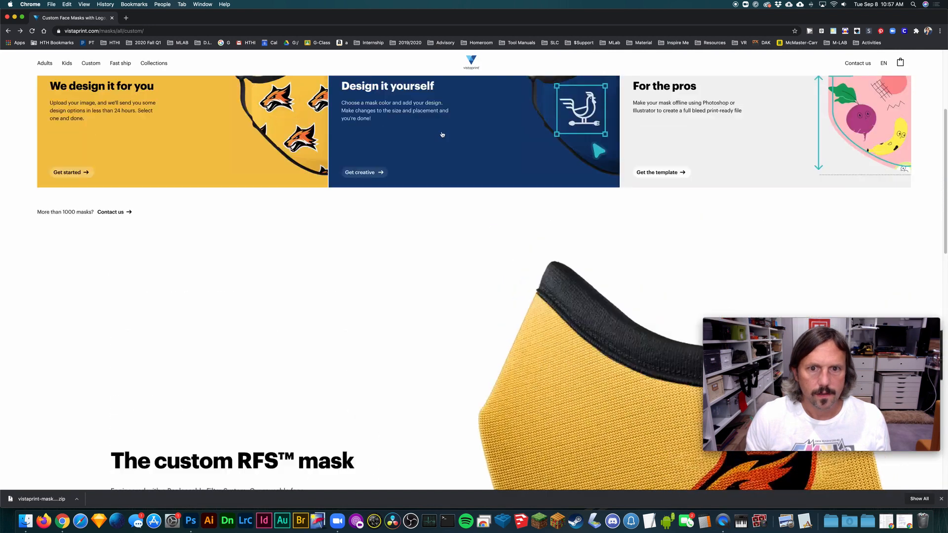
scroll(371, 176, "up", 1)
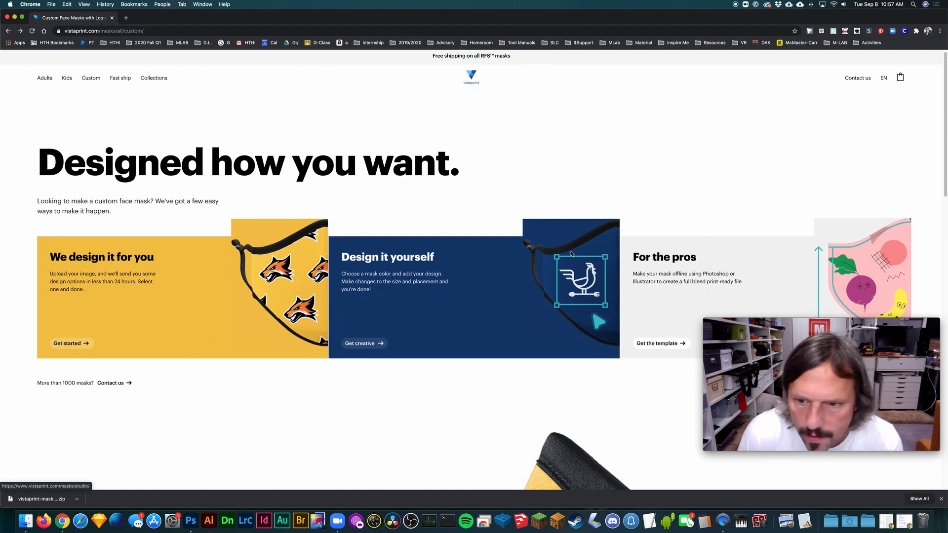
- Switch to Photoshop and brush more black over the marks beside the nose notch
left_click(190, 520)
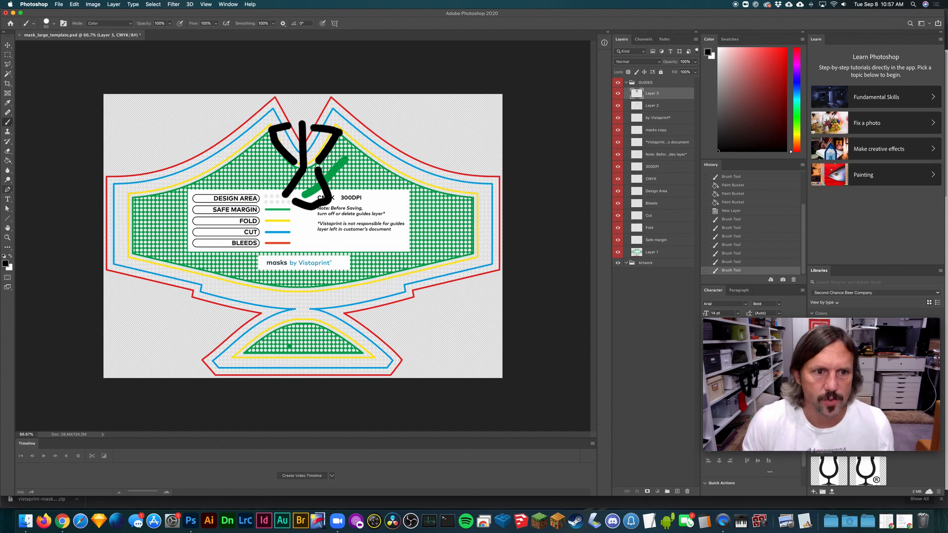
mouse_move(276, 146)
left_mouse_down()
mouse_move(271, 131)
mouse_move(296, 166)
mouse_move(339, 130)
left_mouse_up()
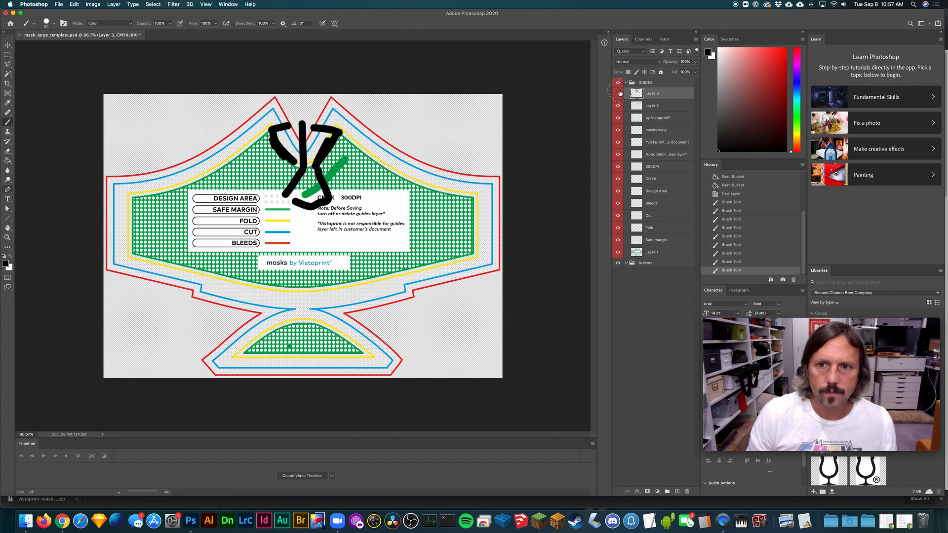
- Hide the two layers holding the green and black brush strokes, and add a new layer in the GUIDES group
left_click(617, 94)
left_click(617, 106)
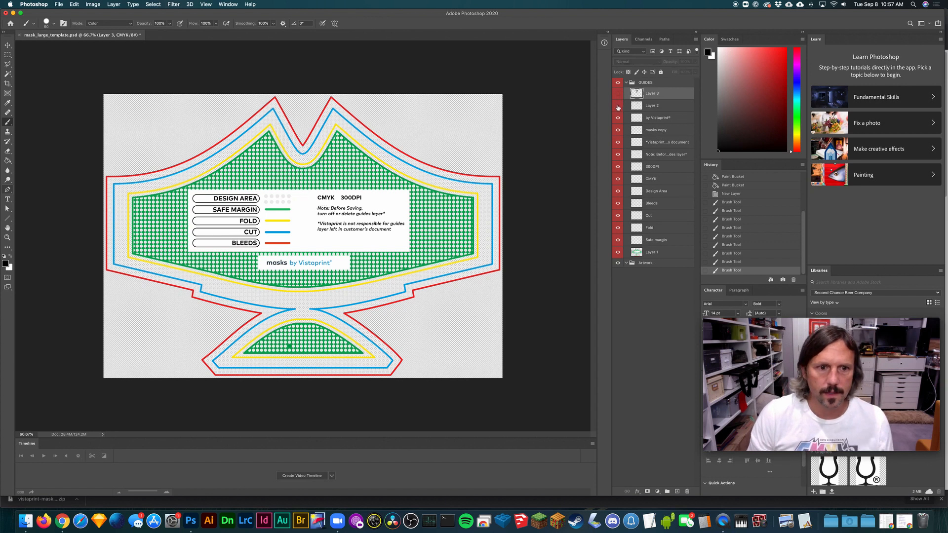
left_click(618, 254)
left_click(618, 253)
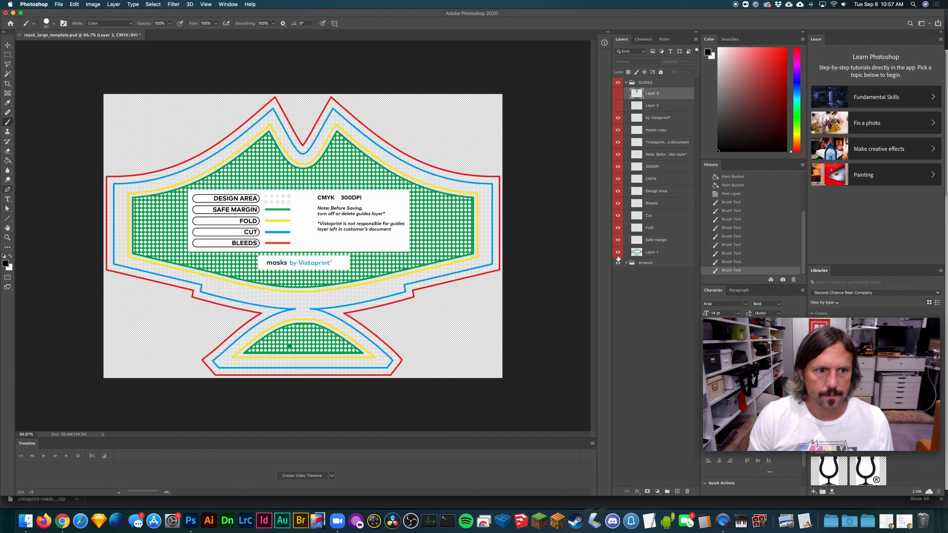
left_click(677, 491)
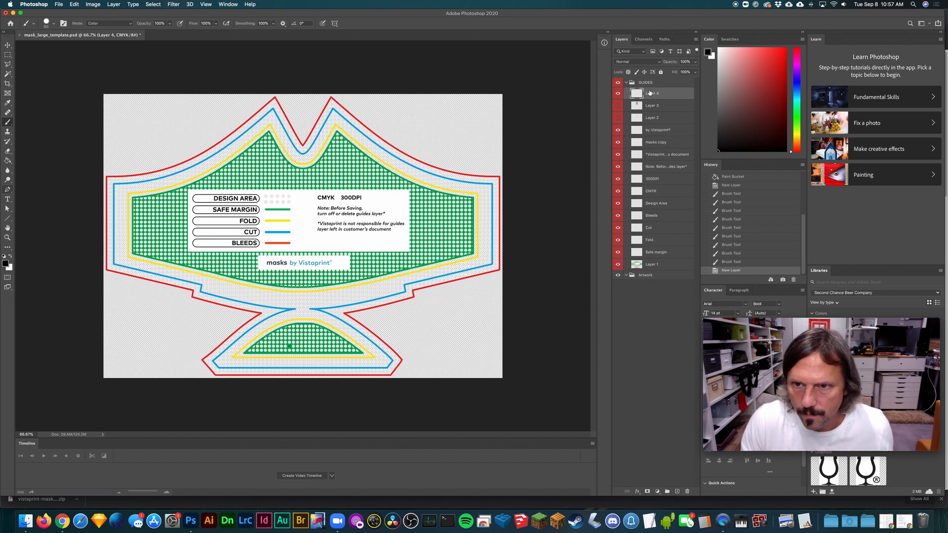
- Move the new layer out of the GUIDES group to below the Artwork group and rename it Pixel
left_click_drag(649, 93, 648, 281)
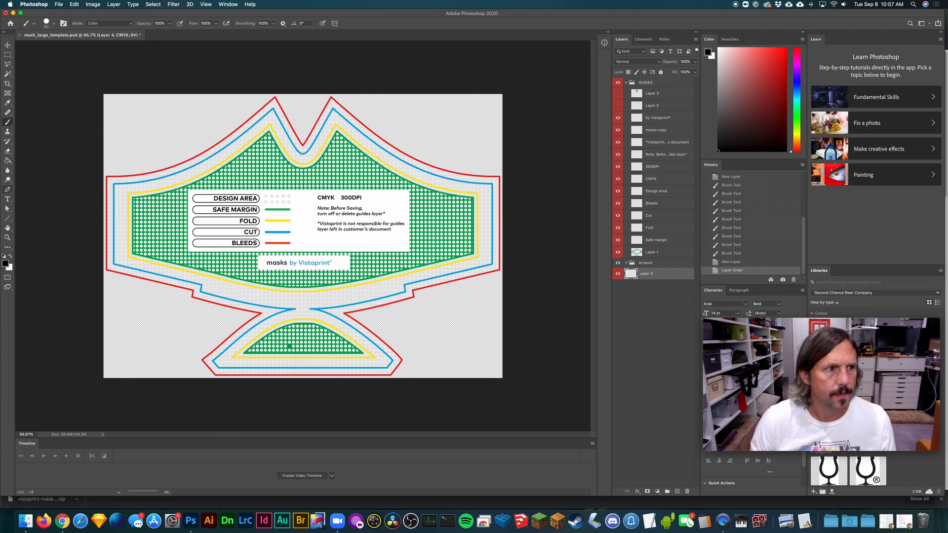
left_click(8, 55)
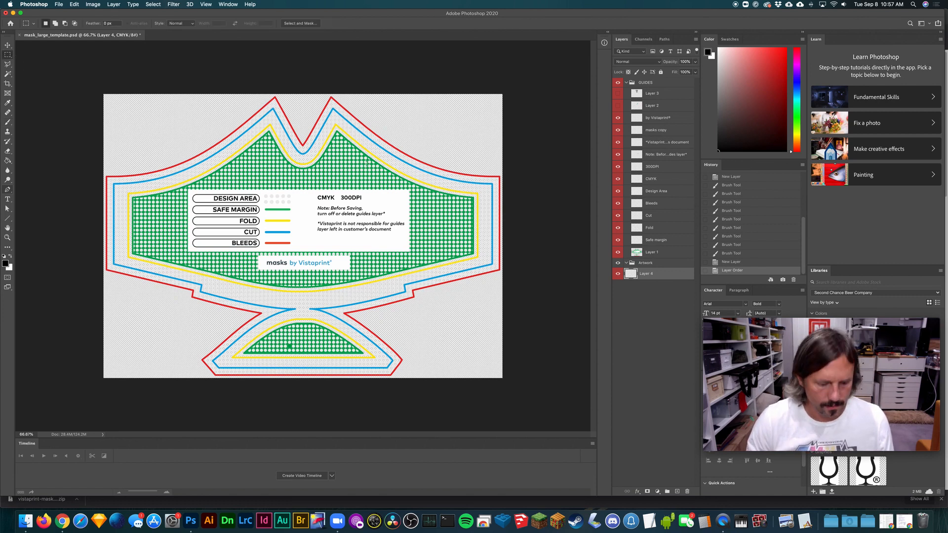
key("z")
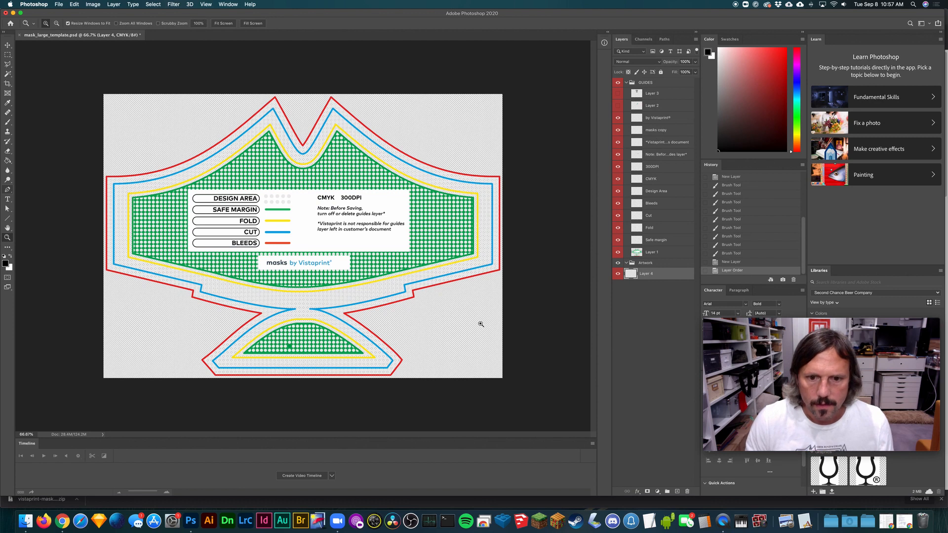
left_click_drag(479, 318, 509, 298)
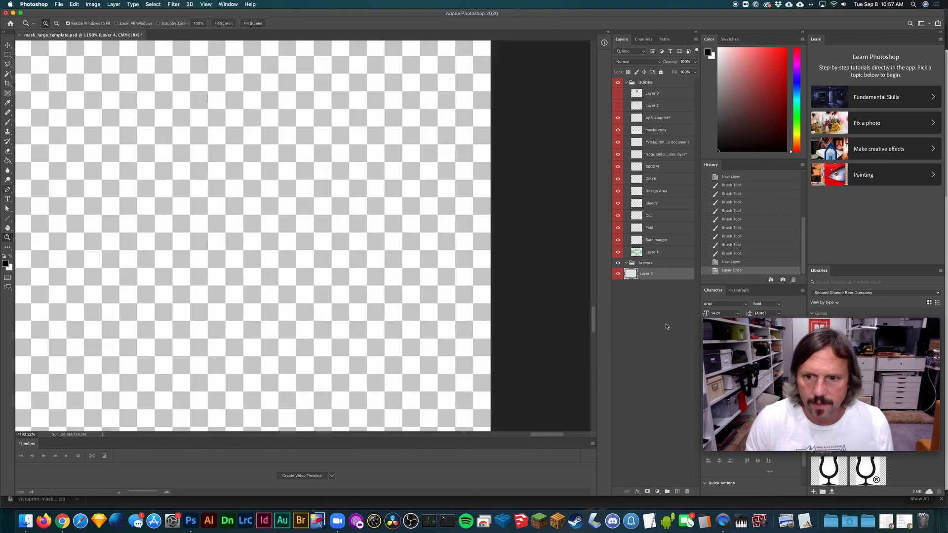
double_click(652, 275)
type("Plce")
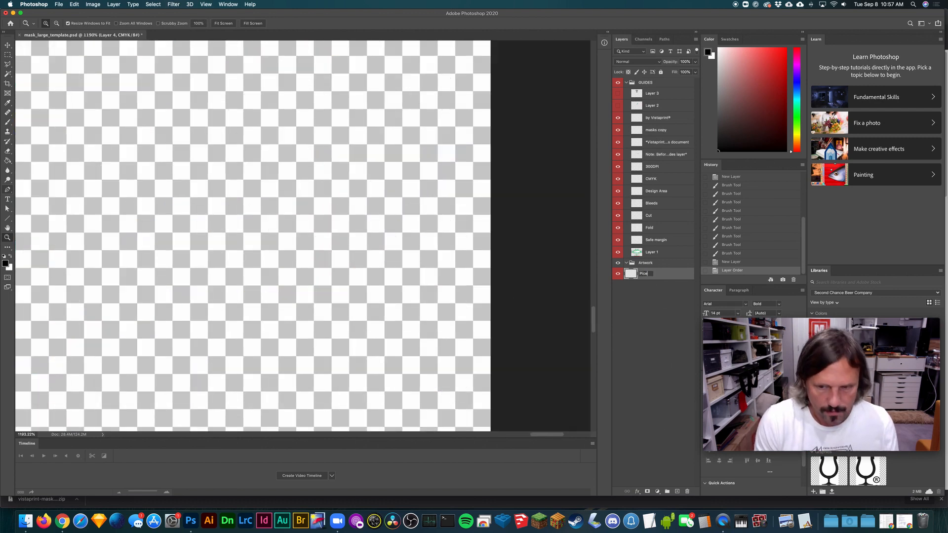
key("BackSpace")
key("BackSpace")
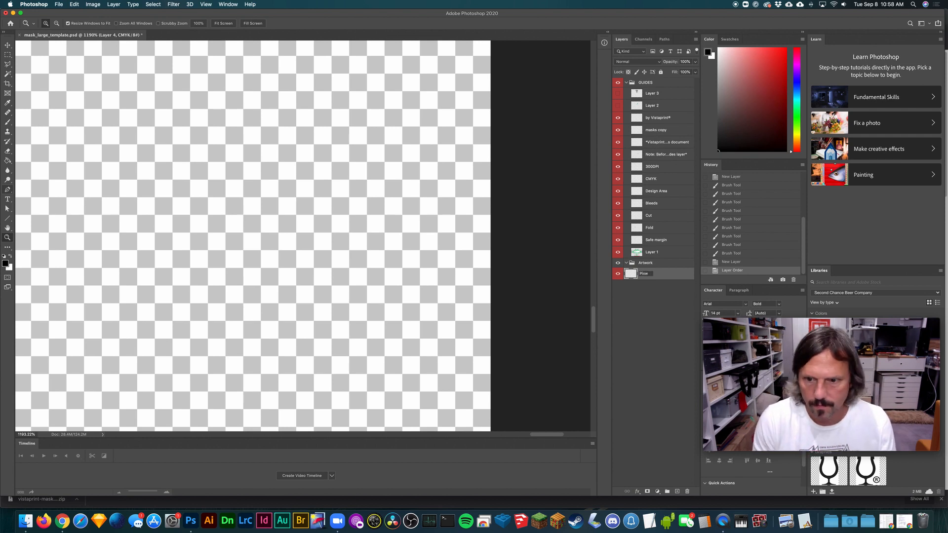
type("el")
key("Return")
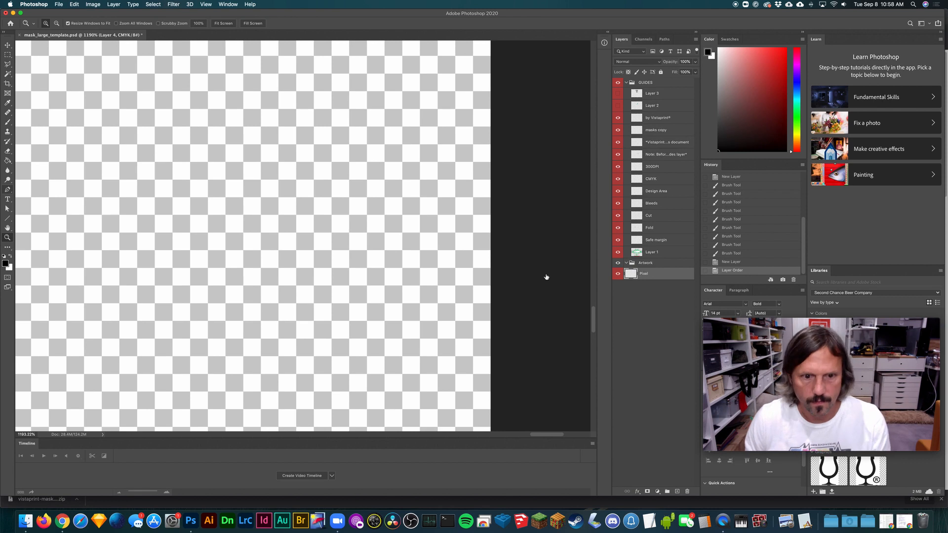
- Draw a single black pixel on the Pixel layer with the Pencil tool at its smallest size and 0% smoothing
left_click(8, 122)
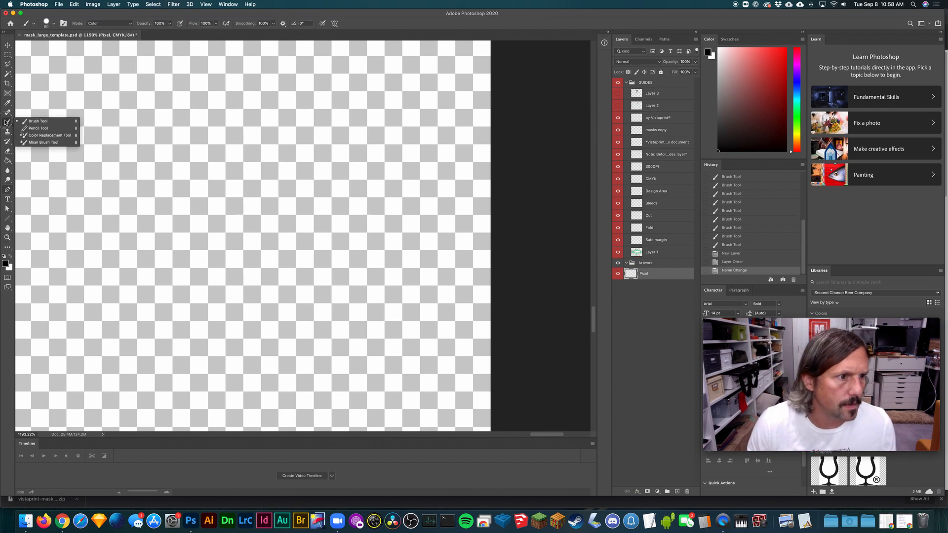
left_click(39, 132)
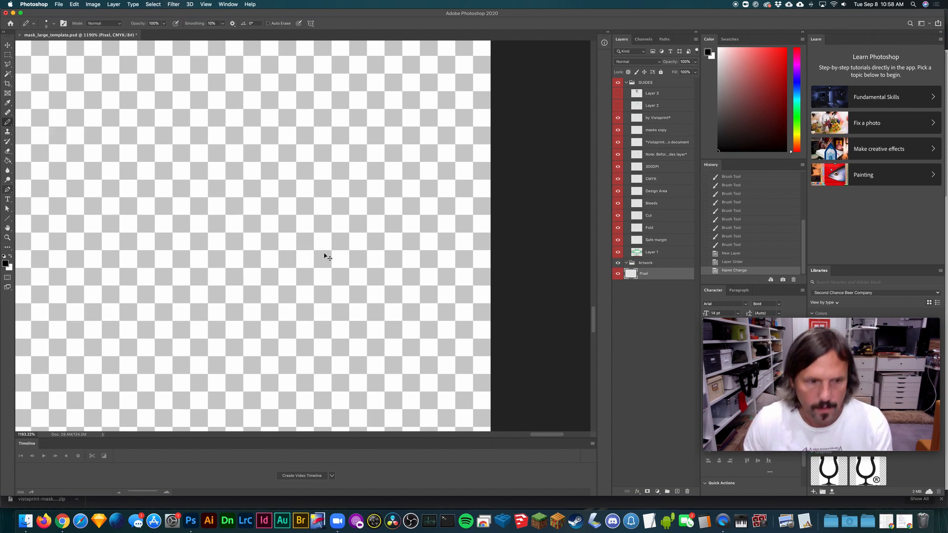
key("super+equal")
left_click(49, 23)
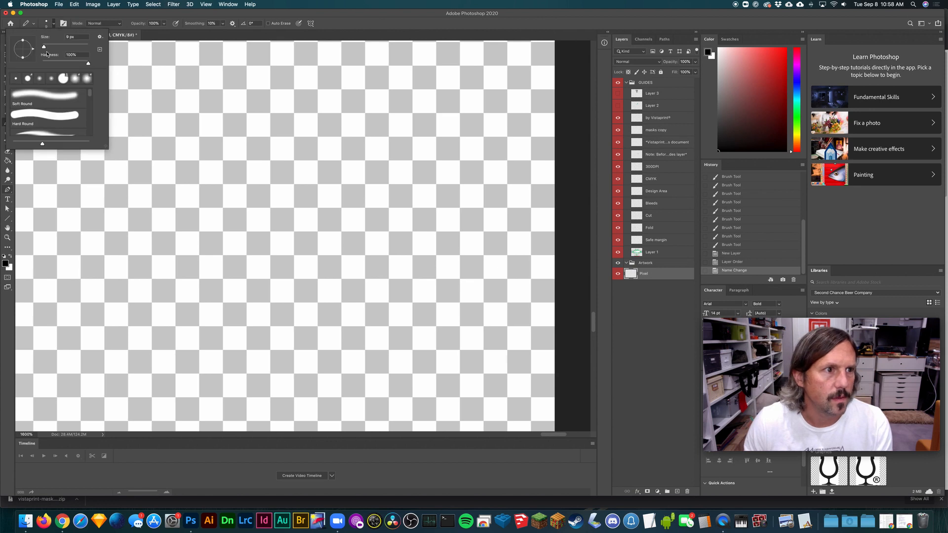
left_click_drag(44, 47, 32, 46)
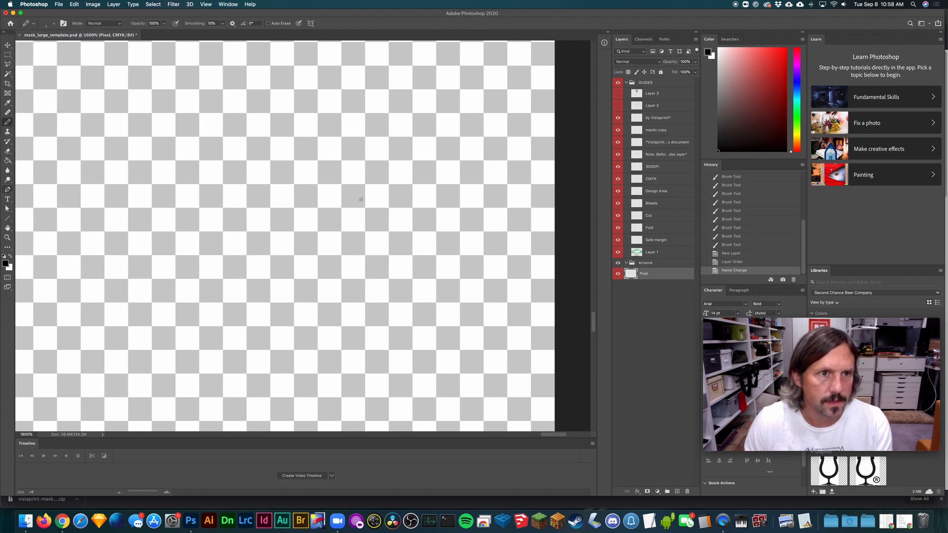
left_click(223, 23)
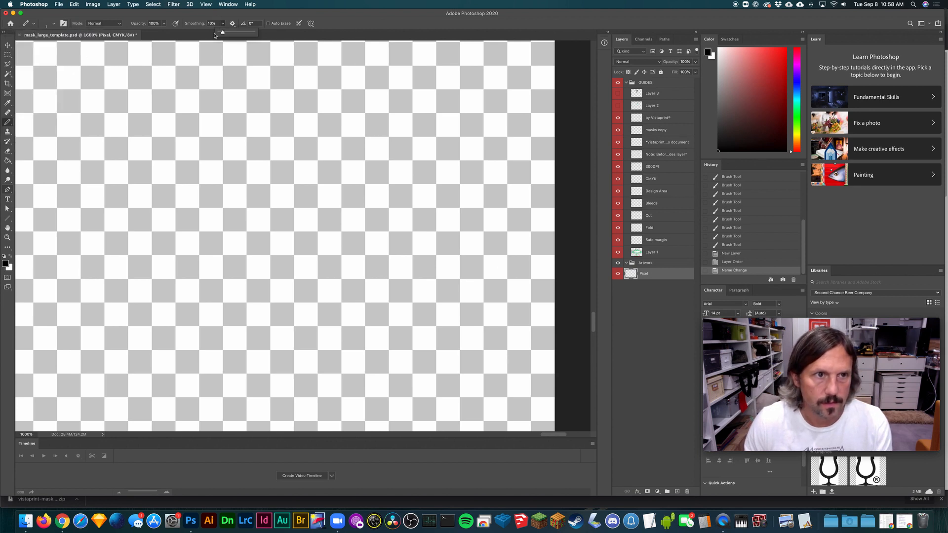
left_click(351, 223)
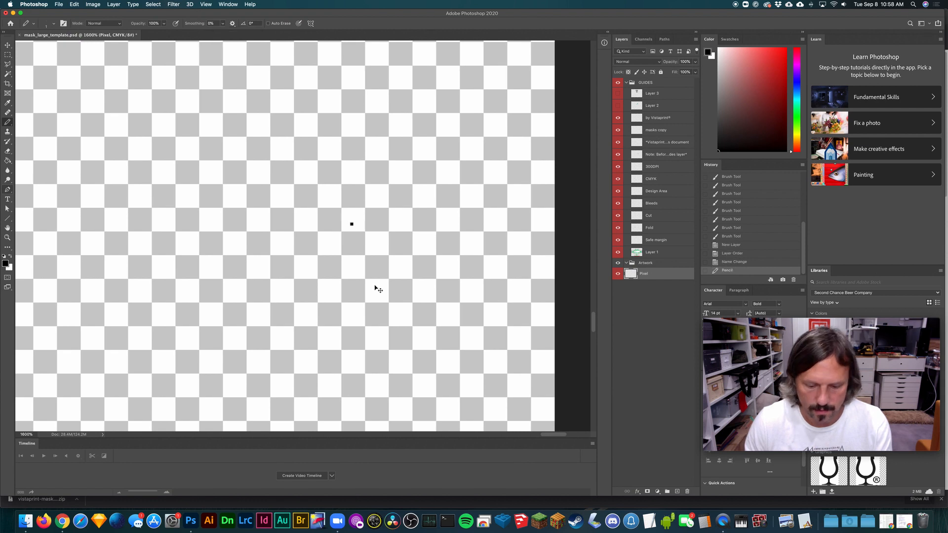
- Set the foreground color to green #2aa01d and pencil a one-pixel-wide line starting directly beside the black pixel
key("super+plus")
key("super+plus")
key("super+plus")
scroll(403, 258, "up", 2)
key("space")
left_click_drag(460, 267, 130, 278)
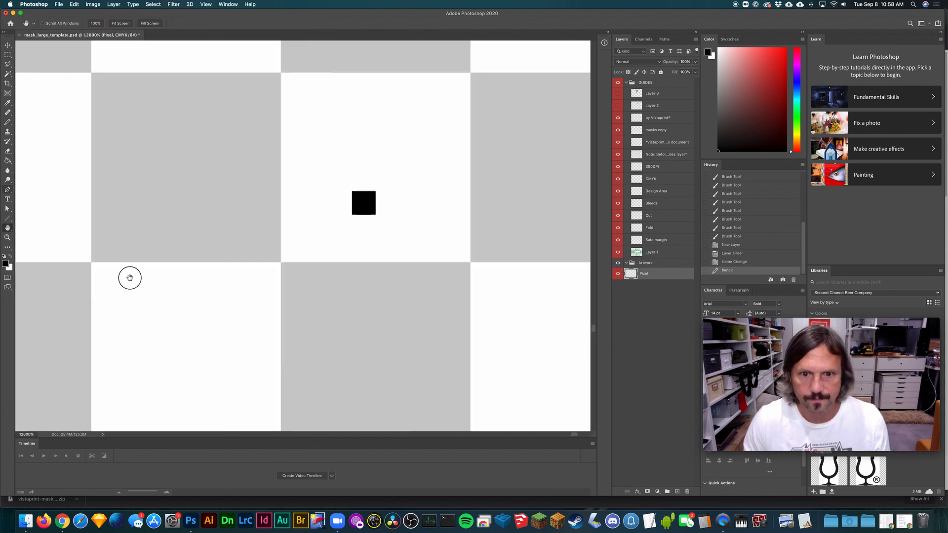
key("super+minus")
key("super+minus")
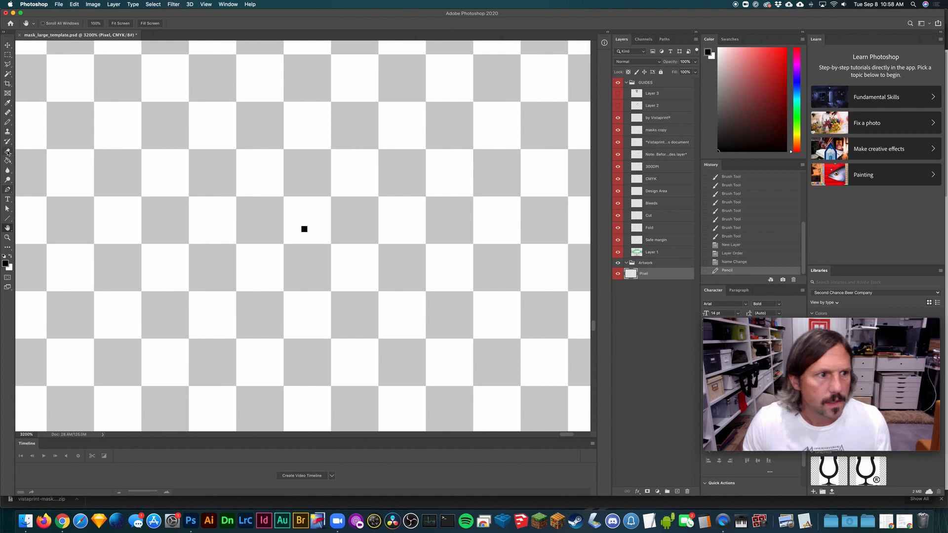
left_click(7, 122)
key("super+plus")
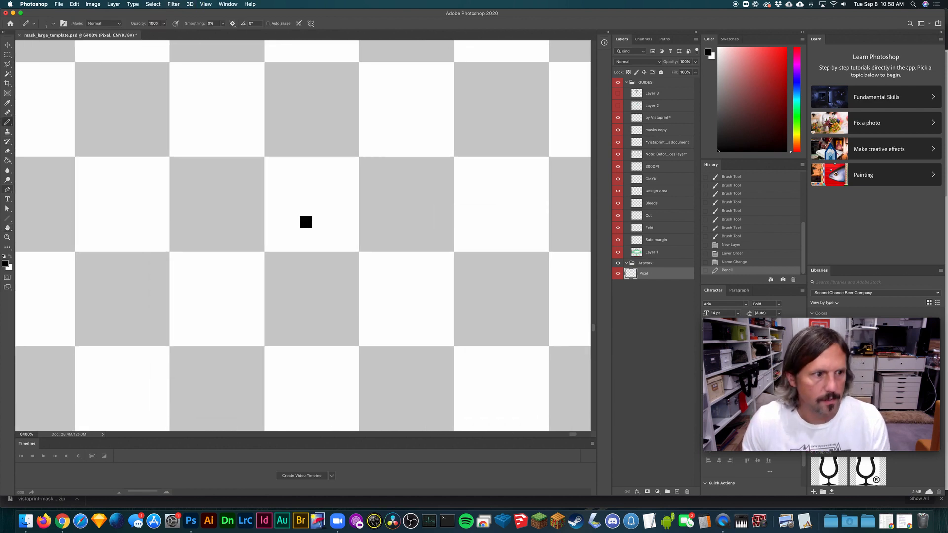
left_click(5, 263)
mouse_move(577, 201)
left_mouse_down()
mouse_move(592, 176)
mouse_move(567, 157)
mouse_move(611, 150)
mouse_move(616, 164)
left_mouse_up()
left_click_drag(646, 212, 644, 195)
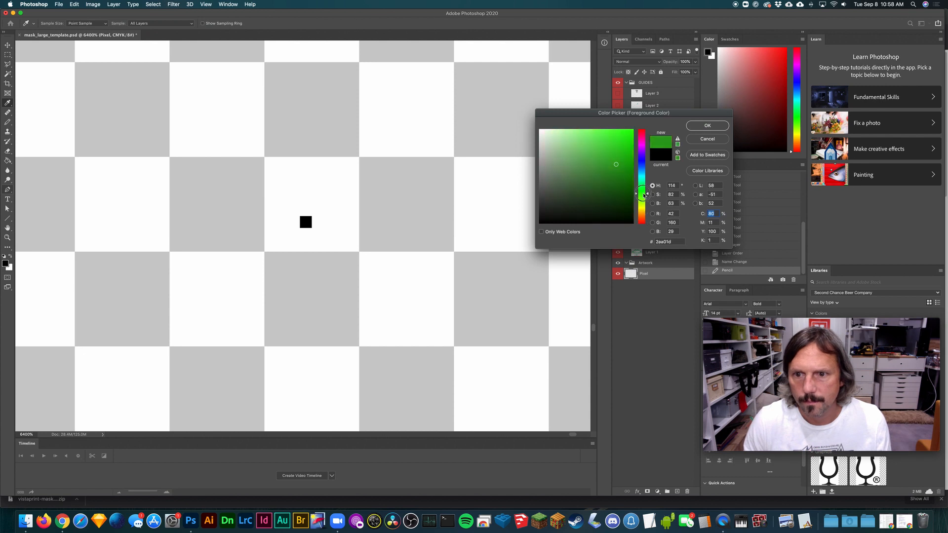
left_click(709, 126)
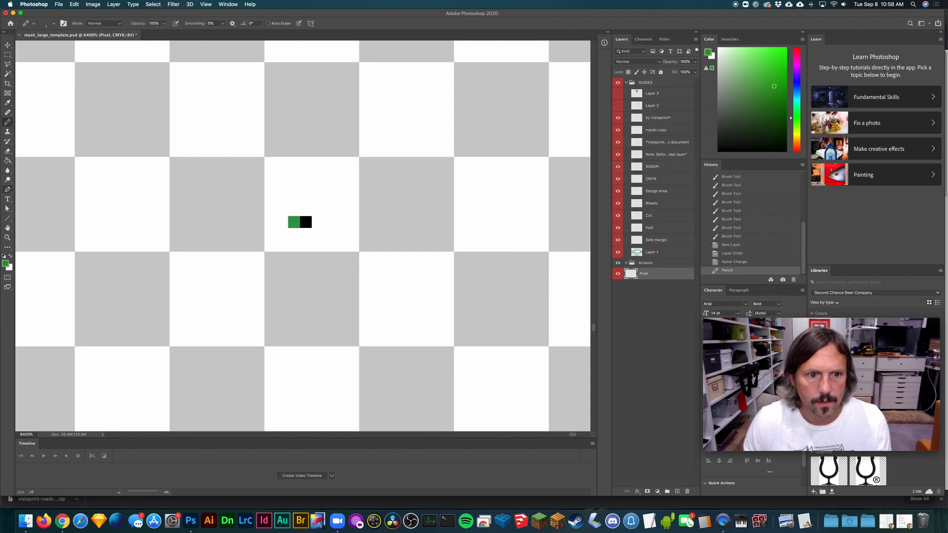
mouse_move(294, 222)
left_mouse_down()
mouse_move(236, 221)
mouse_move(216, 209)
mouse_move(283, 237)
mouse_move(313, 231)
mouse_move(281, 215)
mouse_move(493, 219)
mouse_move(578, 208)
mouse_move(482, 226)
mouse_move(342, 227)
mouse_move(210, 198)
left_mouse_up()
- Duplicate Layer 1 with the Move tool, offsetting the copy slightly from the original template artwork
key("super+0")
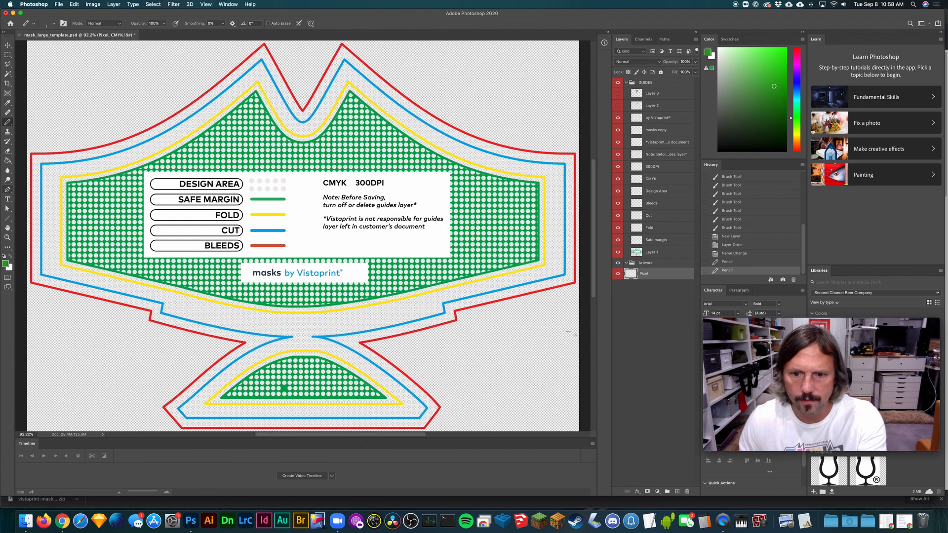
left_click(649, 255)
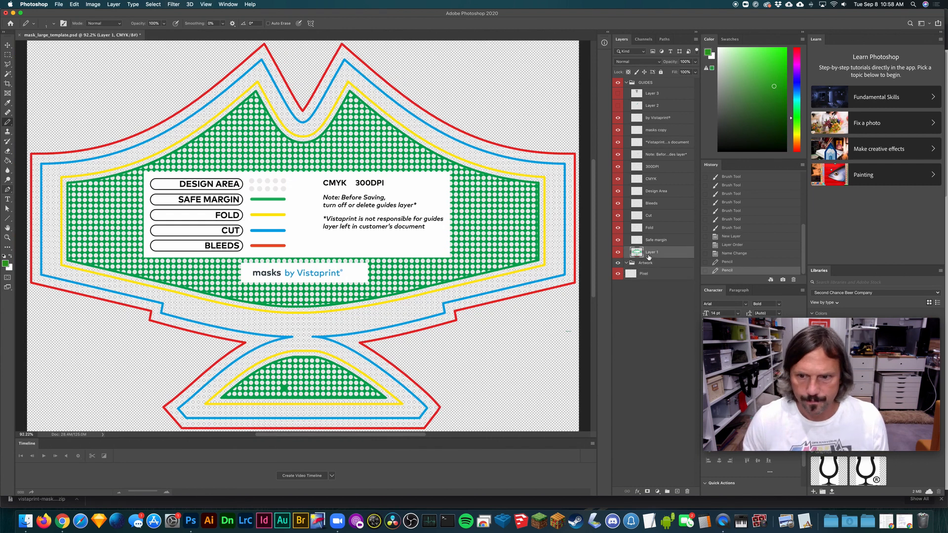
left_click(617, 253)
left_click(618, 252)
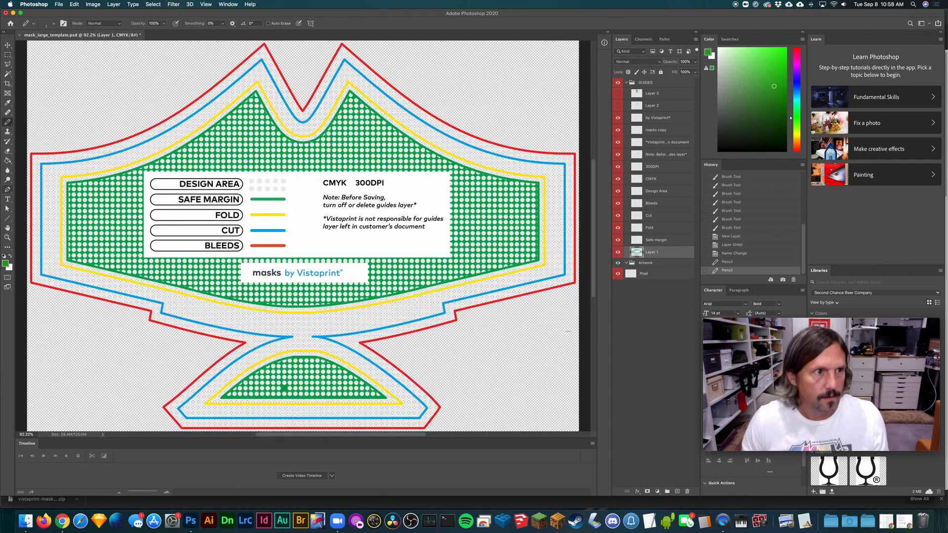
left_click(8, 44)
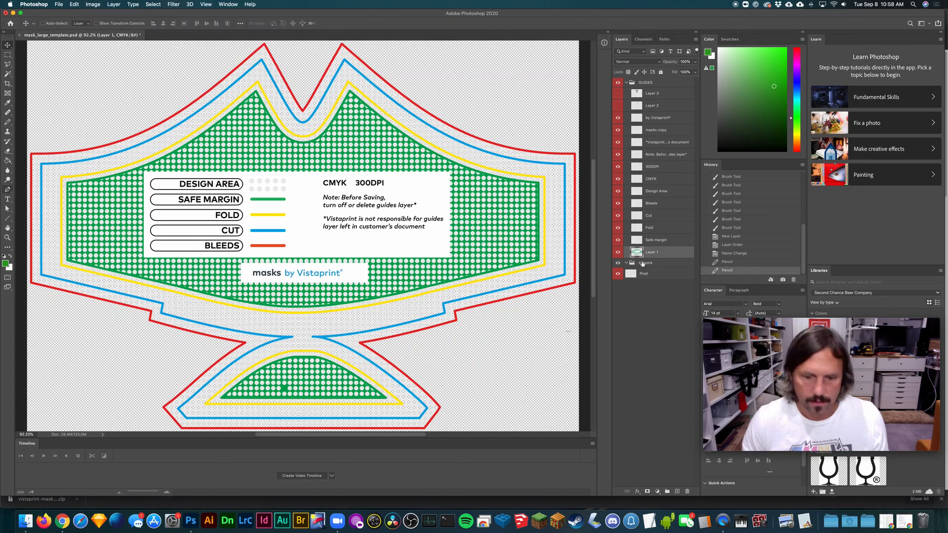
left_click_drag(252, 302, 281, 305, "alt")
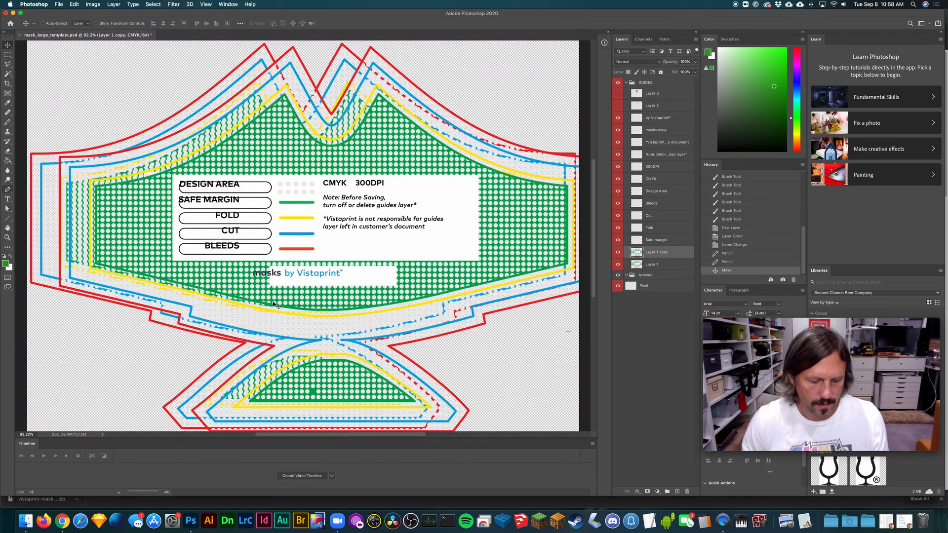
- Scale the Layer 1 copy down to 3.19% and place it at the canvas's right edge, below the mask outline
key("super+t")
left_click_drag(58, 46, 542, 331)
key("super+plus")
key("super+plus")
key("super+plus")
key("super+plus")
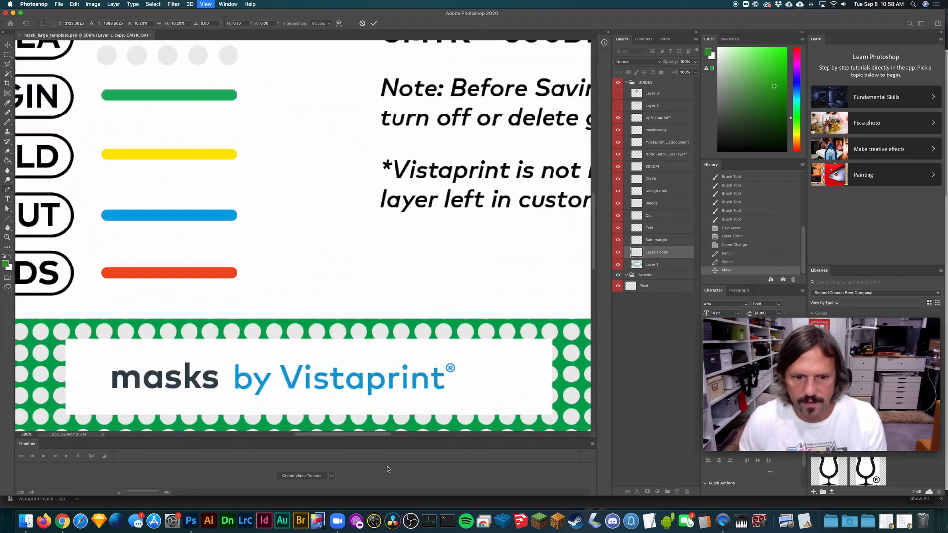
left_click_drag(366, 436, 523, 438)
scroll(596, 235, "down", 15)
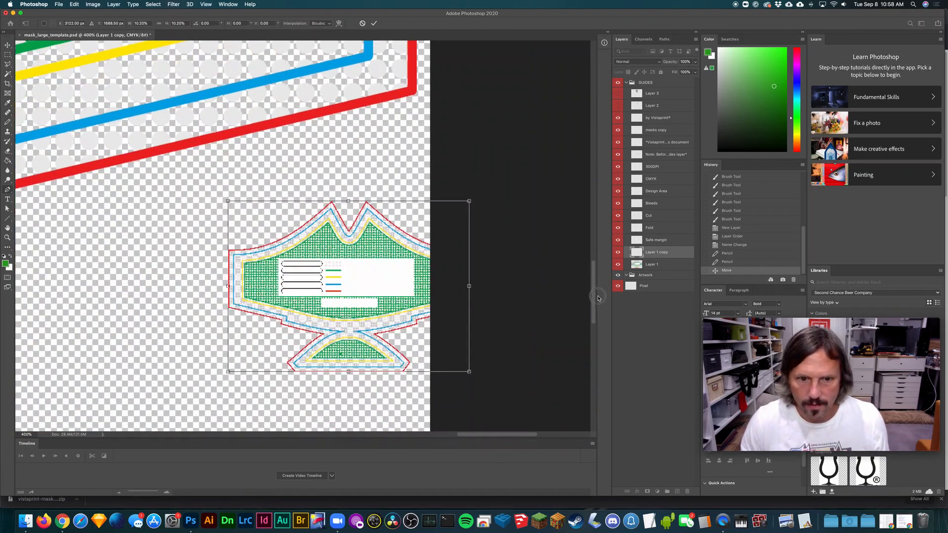
key("super+plus")
key("super+plus")
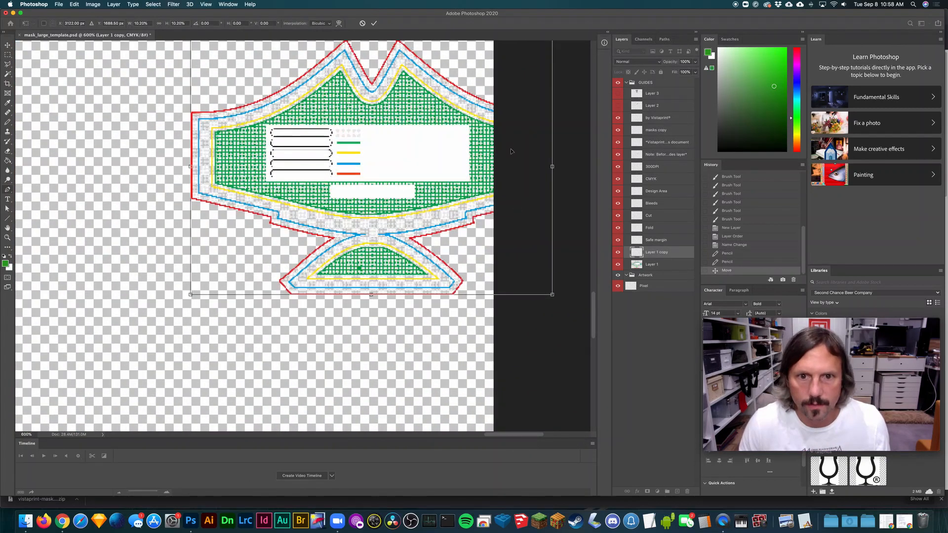
scroll(453, 197, "up", 3)
left_click_drag(552, 138, 309, 320)
left_click_drag(293, 353, 462, 264)
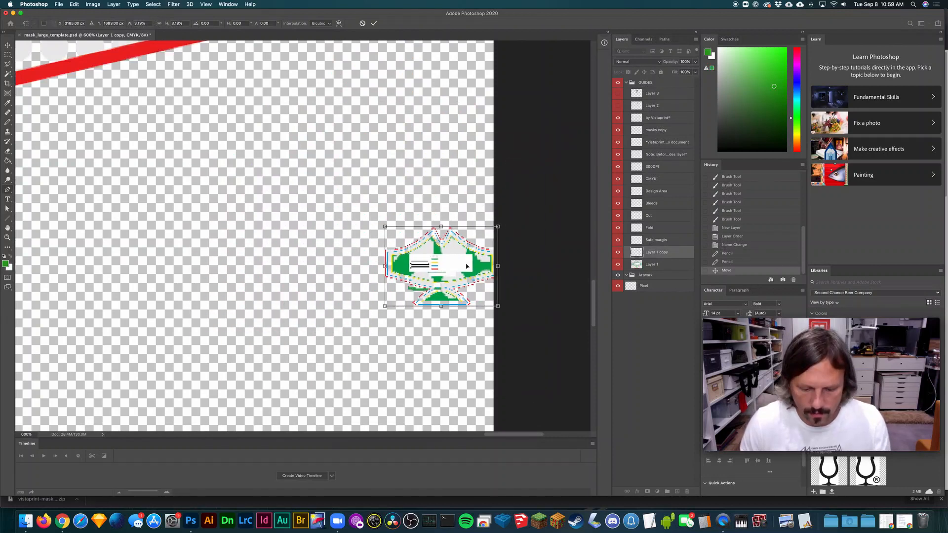
- Shrink the template copy further to a tiny miniature, position it just above the green pencil marks, and apply the transform
key("super+plus")
key("super+plus")
key("super+plus")
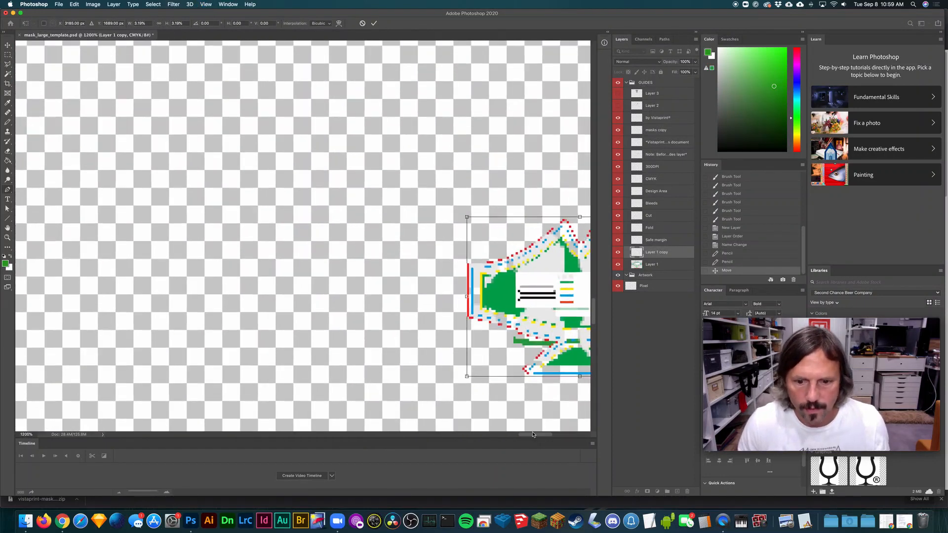
left_click_drag(532, 434, 547, 435)
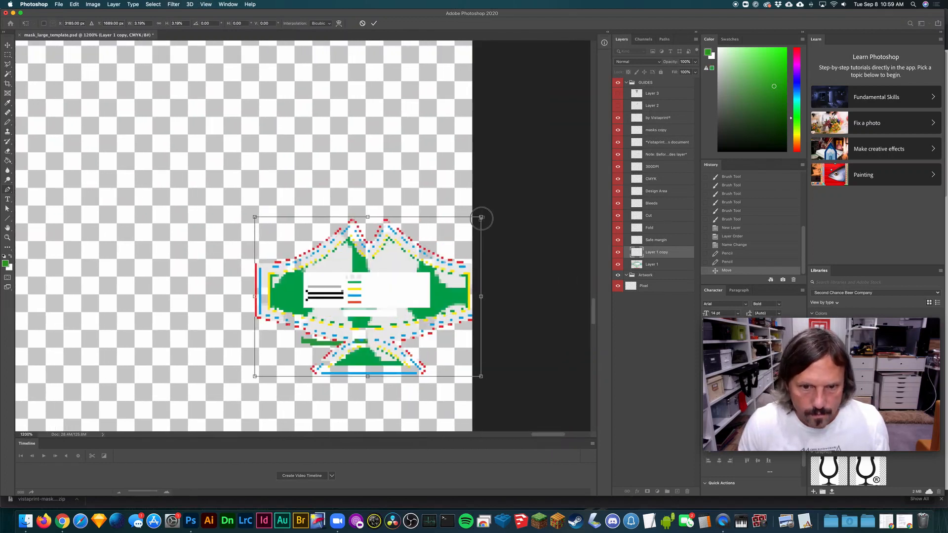
mouse_move(481, 218)
left_mouse_down()
mouse_move(317, 319)
mouse_move(330, 304)
left_mouse_up()
left_click_drag(299, 334, 336, 272)
mouse_move(375, 314)
left_mouse_down()
mouse_move(360, 303)
mouse_move(352, 313)
mouse_move(381, 319)
mouse_move(368, 317)
left_mouse_up()
key("Return")
- Move the miniature template over the green pencil marks and lower its layer opacity to 39%
key("super+equal")
key("super+equal")
key("super+equal")
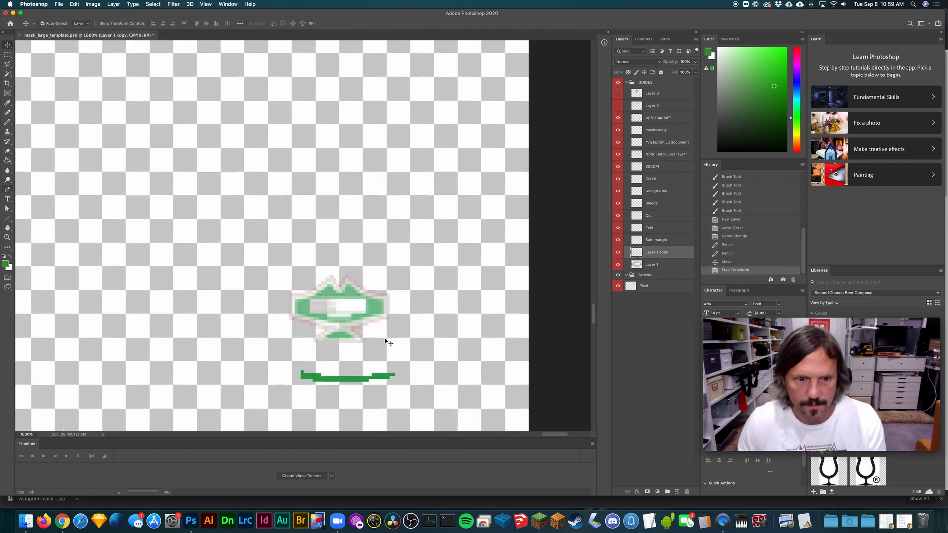
scroll(405, 336, "down", 5)
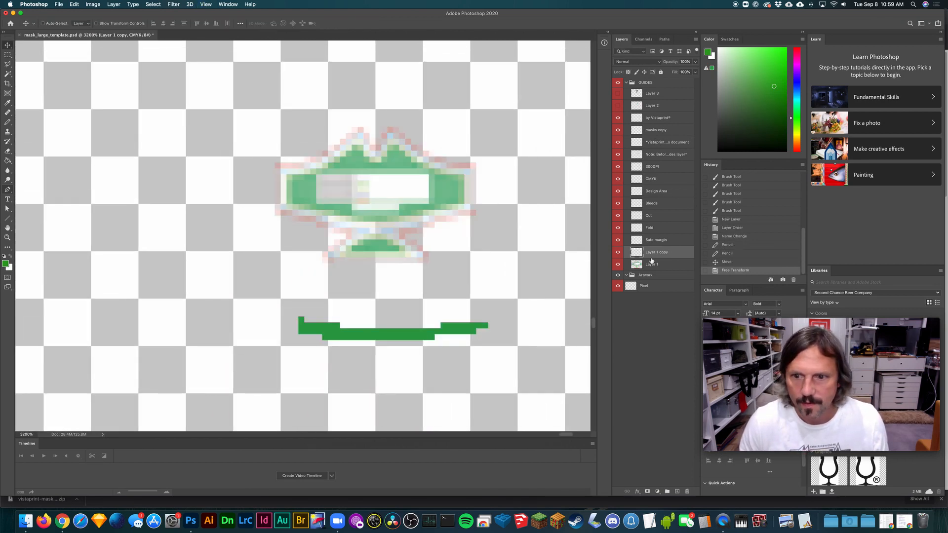
left_click_drag(422, 217, 446, 360)
left_click(695, 72)
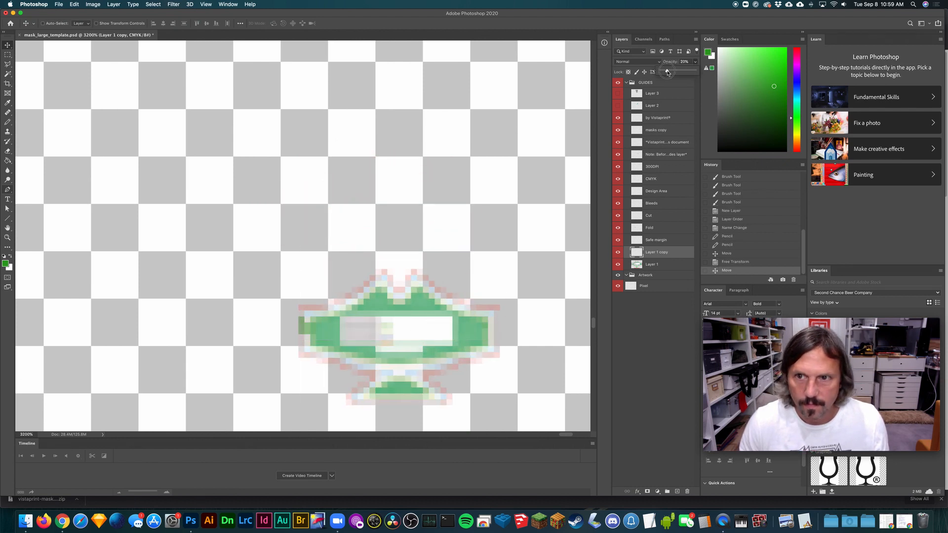
left_click_drag(668, 73, 673, 73)
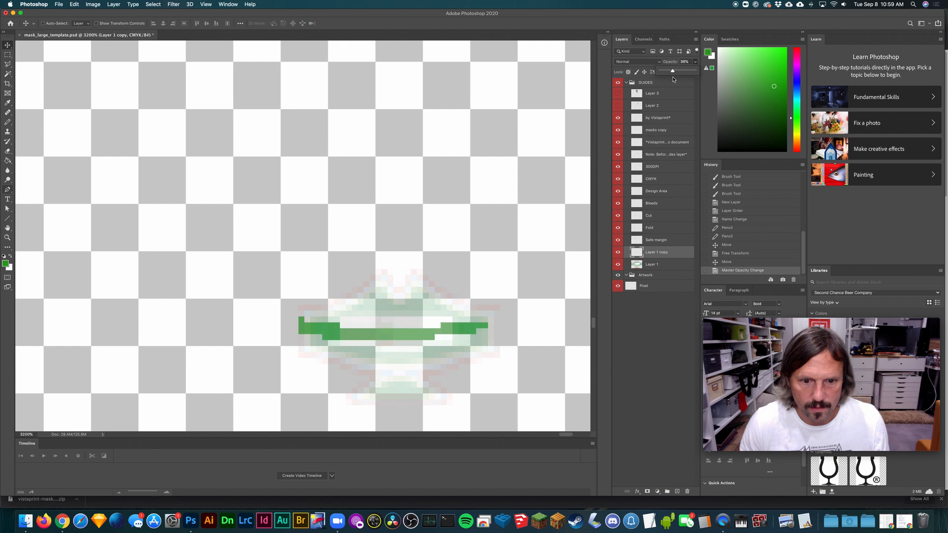
- Move the miniature template on Layer 1 copy slightly up so the green pencil marks run along its lower part
left_click(651, 290)
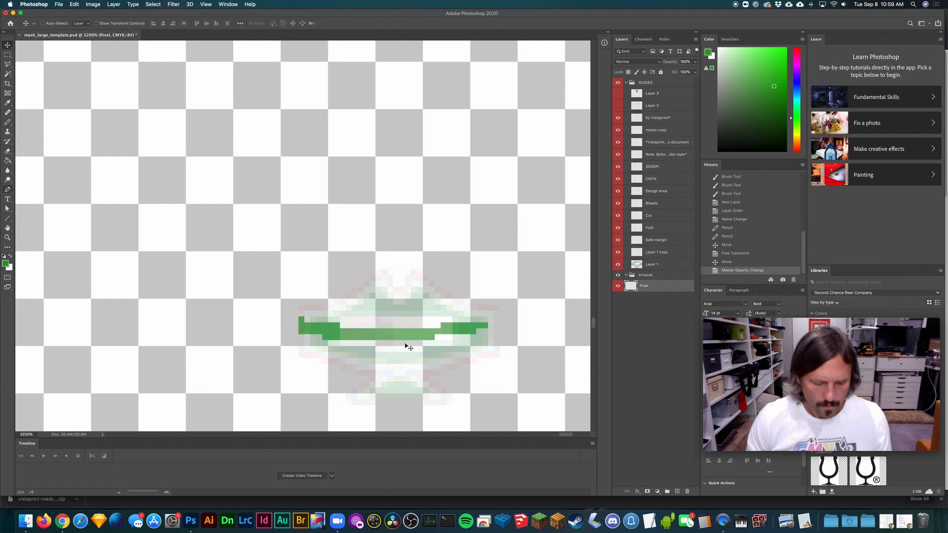
key("b")
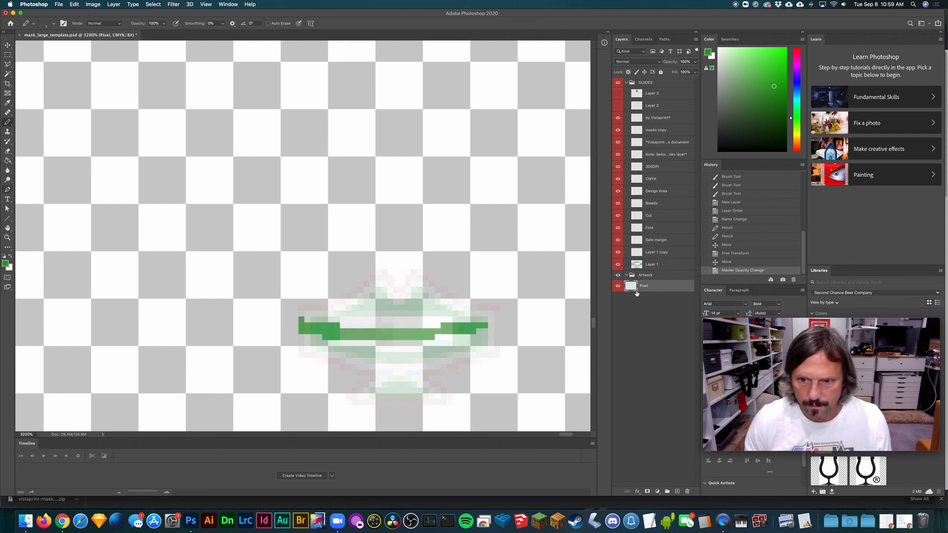
left_click(654, 256)
key("v")
left_click_drag(448, 307, 455, 320)
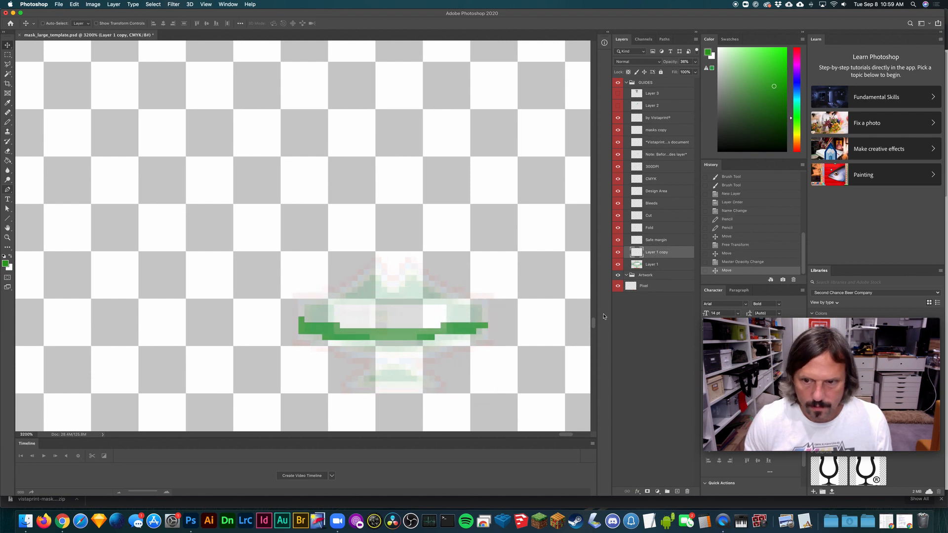
- Pencil green pixels on the Pixel layer to thicken the strip downward into a curved grass shape, undoing a stray stroke
left_click(661, 267)
double_click(653, 285)
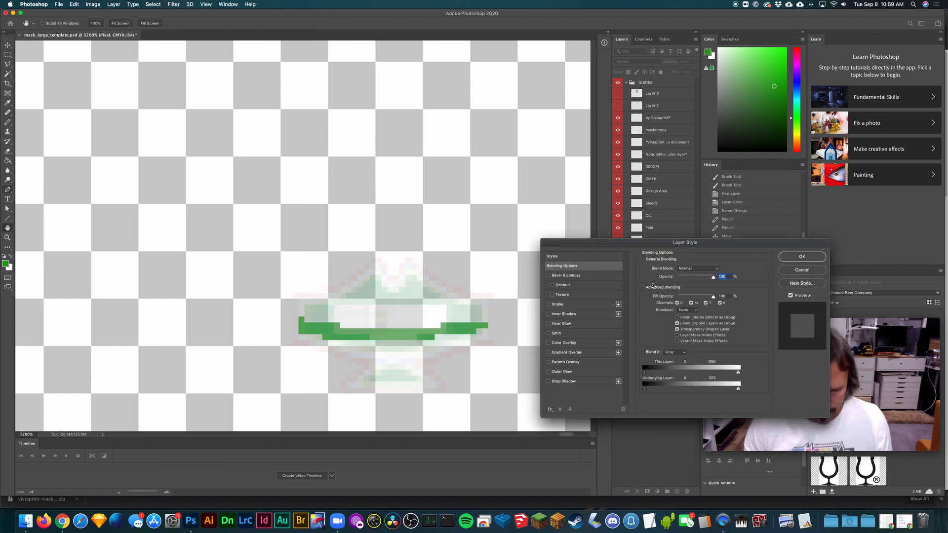
left_click(812, 271)
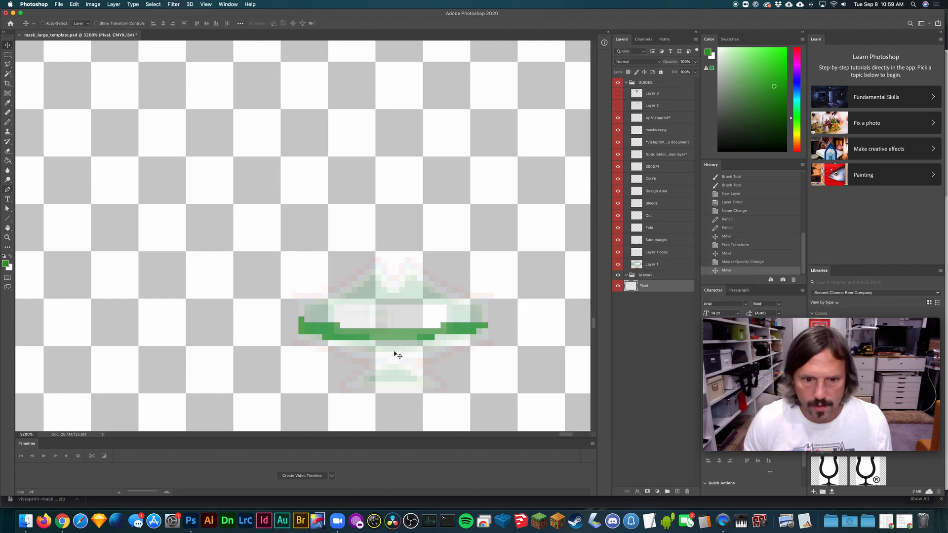
key("b")
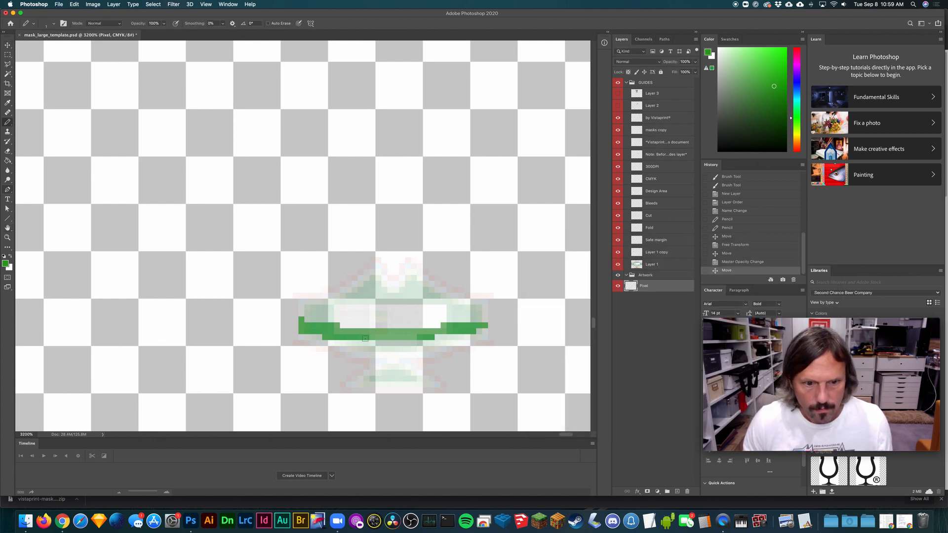
mouse_move(365, 338)
left_mouse_down()
mouse_move(313, 330)
mouse_move(303, 334)
mouse_move(324, 337)
mouse_move(290, 336)
mouse_move(329, 348)
mouse_move(434, 349)
mouse_move(438, 336)
mouse_move(493, 334)
mouse_move(311, 346)
mouse_move(441, 350)
mouse_move(384, 390)
mouse_move(385, 359)
mouse_move(404, 354)
mouse_move(339, 351)
mouse_move(302, 333)
mouse_move(372, 349)
mouse_move(325, 348)
mouse_move(339, 337)
mouse_move(446, 348)
mouse_move(351, 345)
mouse_move(454, 343)
mouse_move(429, 338)
mouse_move(488, 331)
mouse_move(424, 353)
mouse_move(475, 342)
mouse_move(432, 359)
mouse_move(347, 361)
mouse_move(295, 338)
mouse_move(295, 324)
mouse_move(345, 354)
mouse_move(294, 319)
mouse_move(311, 353)
left_mouse_up()
key("super+z")
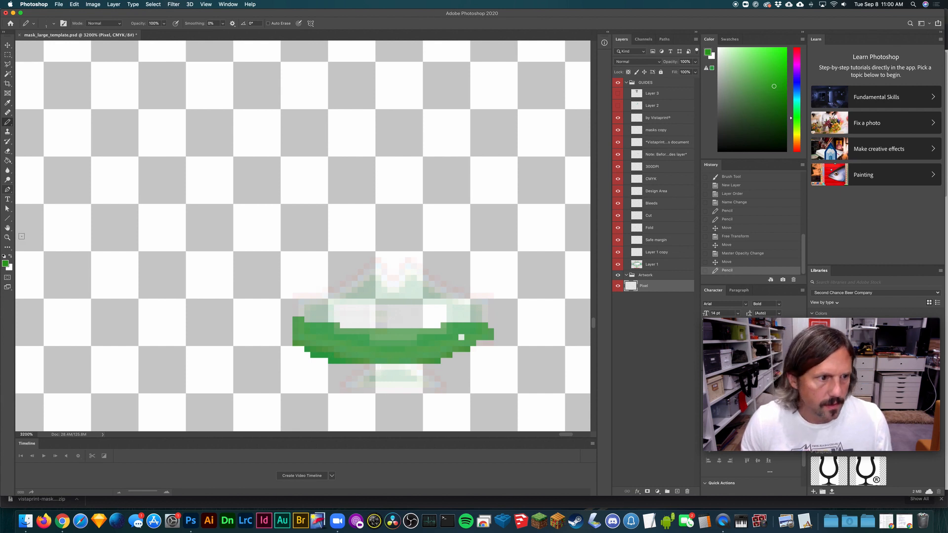
- Set the foreground colour to brown #6b481b and pencil a dirt mass beneath the grass, following the miniature template
left_click(7, 264)
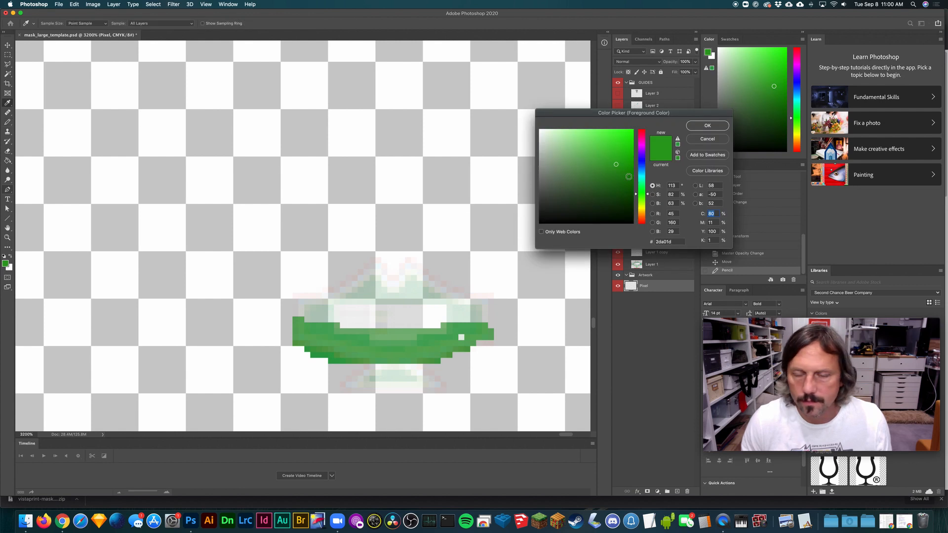
left_click_drag(642, 199, 643, 214)
left_click_drag(626, 183, 610, 184)
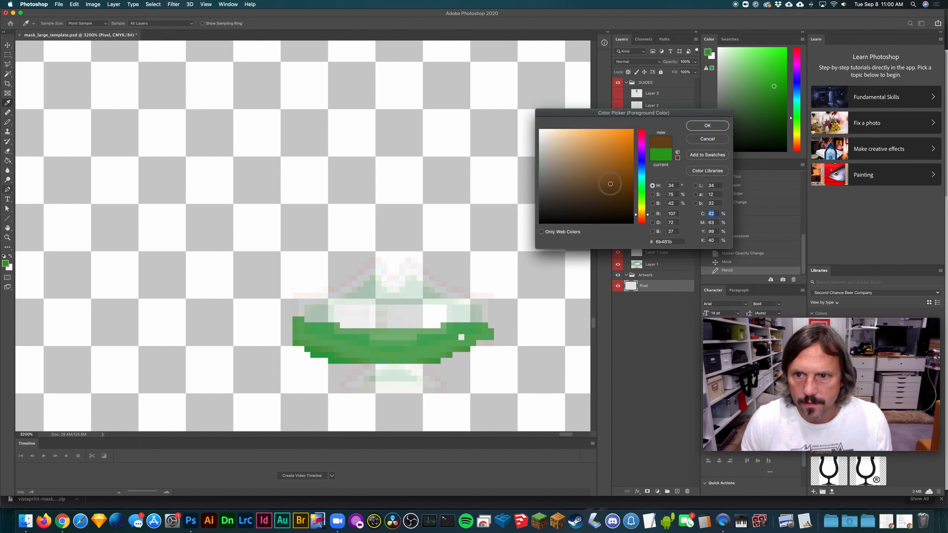
left_click(712, 126)
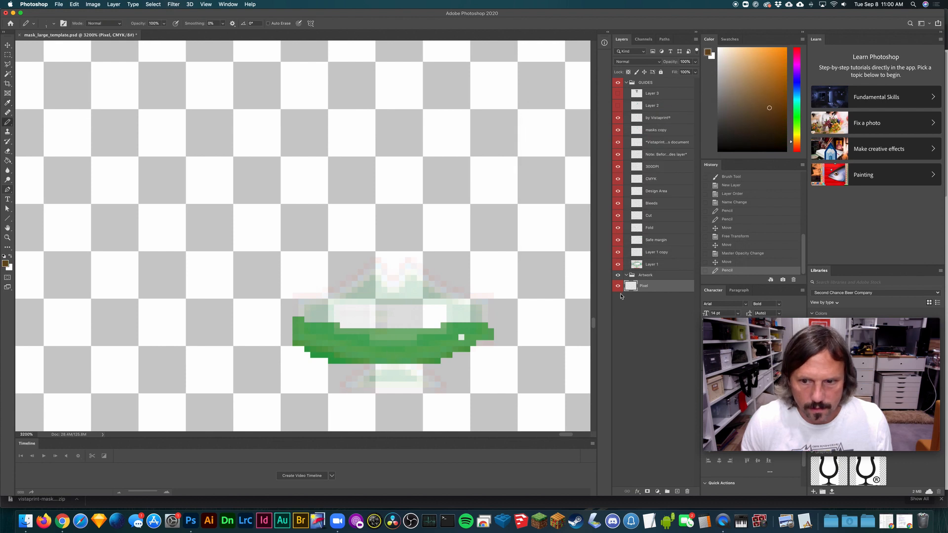
left_click(617, 252)
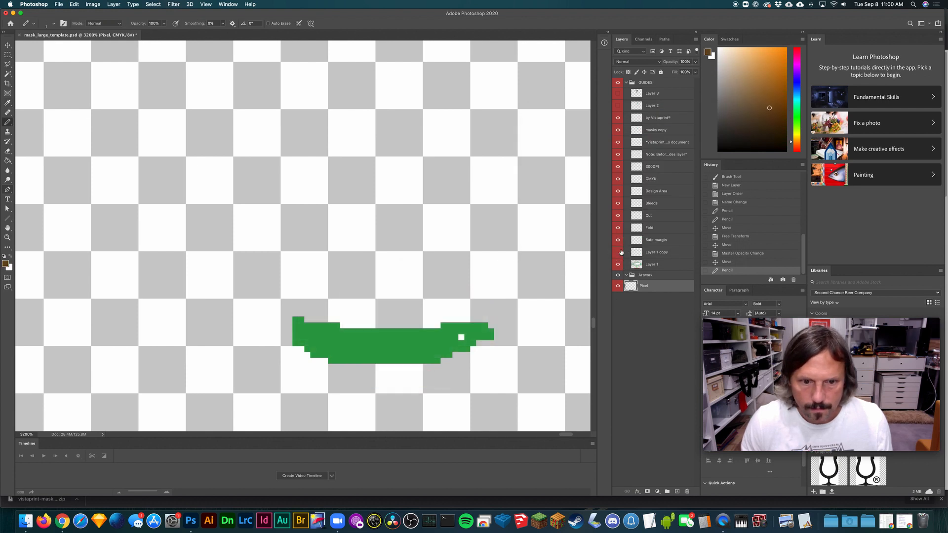
left_click(618, 251)
mouse_move(389, 350)
left_mouse_down()
mouse_move(309, 338)
mouse_move(402, 348)
mouse_move(473, 342)
mouse_move(339, 353)
mouse_move(299, 336)
mouse_move(341, 355)
mouse_move(433, 358)
mouse_move(372, 361)
mouse_move(356, 384)
mouse_move(426, 392)
mouse_move(460, 383)
mouse_move(348, 377)
mouse_move(376, 361)
mouse_move(440, 364)
mouse_move(437, 356)
mouse_move(401, 364)
mouse_move(489, 333)
mouse_move(481, 348)
mouse_move(422, 366)
mouse_move(475, 344)
mouse_move(357, 370)
mouse_move(310, 346)
mouse_move(360, 360)
mouse_move(287, 334)
mouse_move(351, 365)
mouse_move(307, 350)
mouse_move(333, 359)
left_mouse_up()
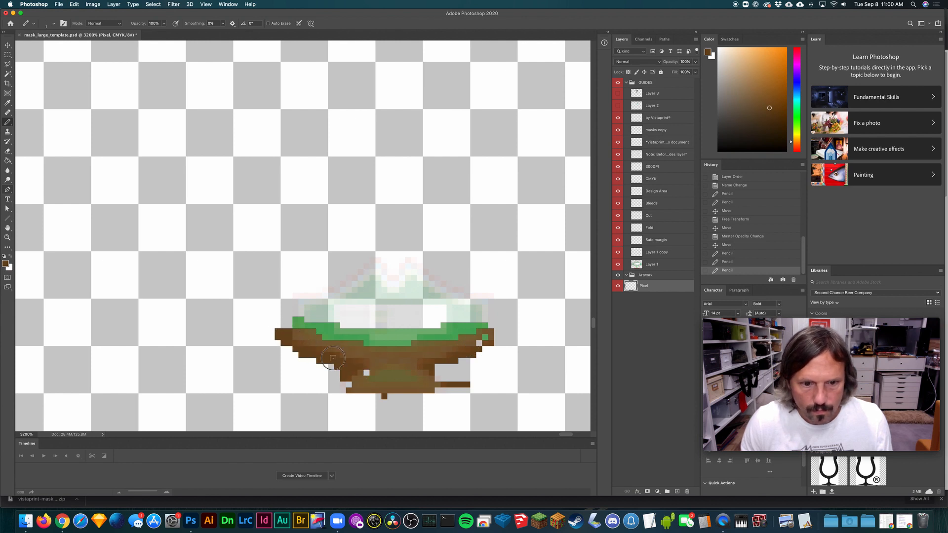
key("super+equal")
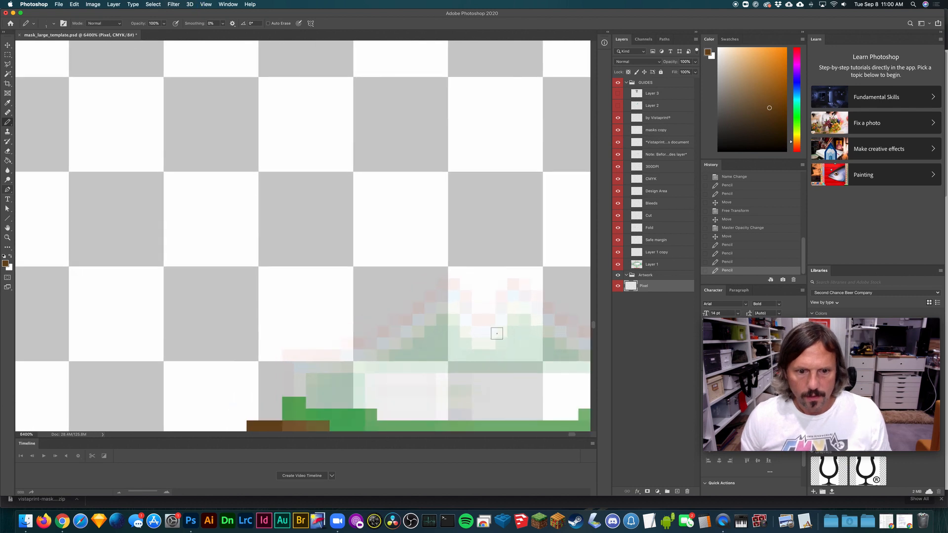
key("super+minus")
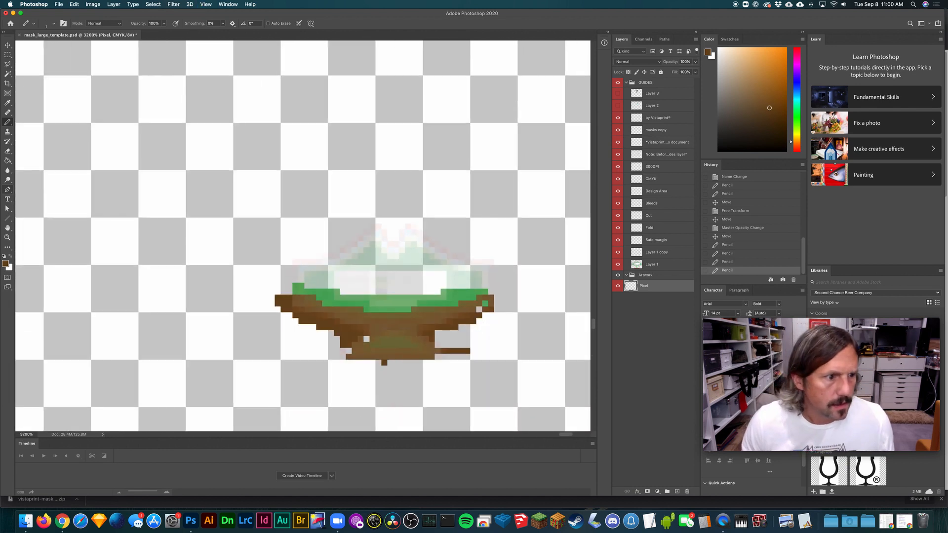
- Set the foreground colour to dark green #0b7722, hide the miniature template, and pencil scattered dark pixels across the grass
left_click(5, 263)
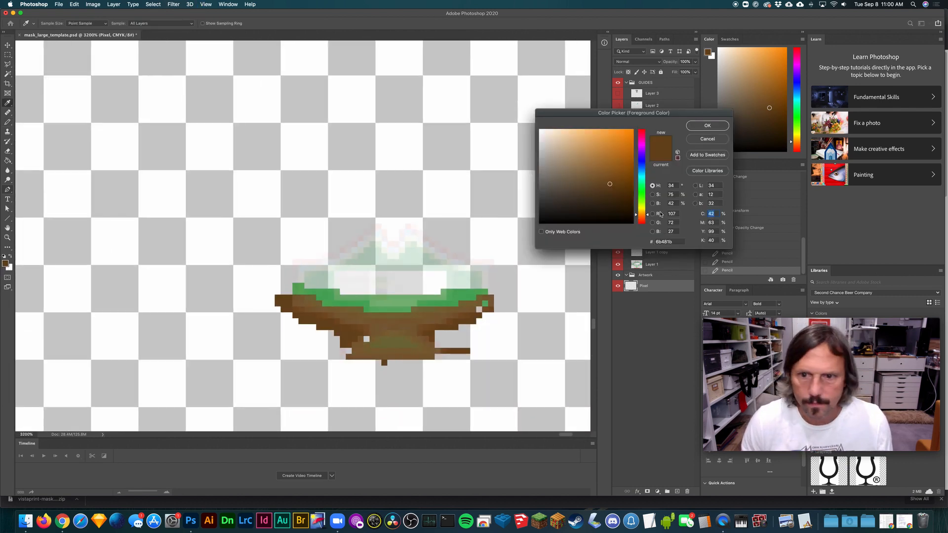
mouse_move(645, 213)
left_mouse_down()
mouse_move(643, 188)
mouse_move(616, 166)
mouse_move(622, 163)
mouse_move(625, 179)
left_mouse_up()
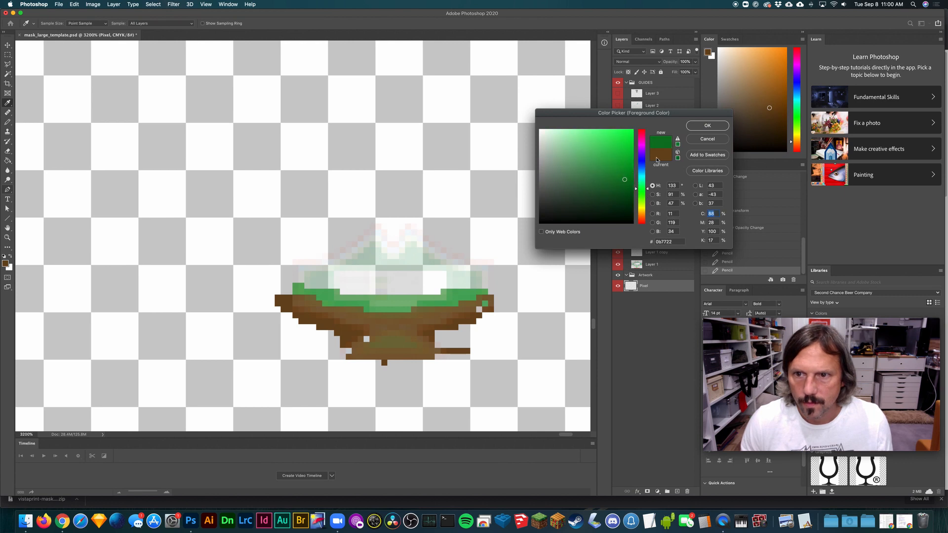
left_click(707, 126)
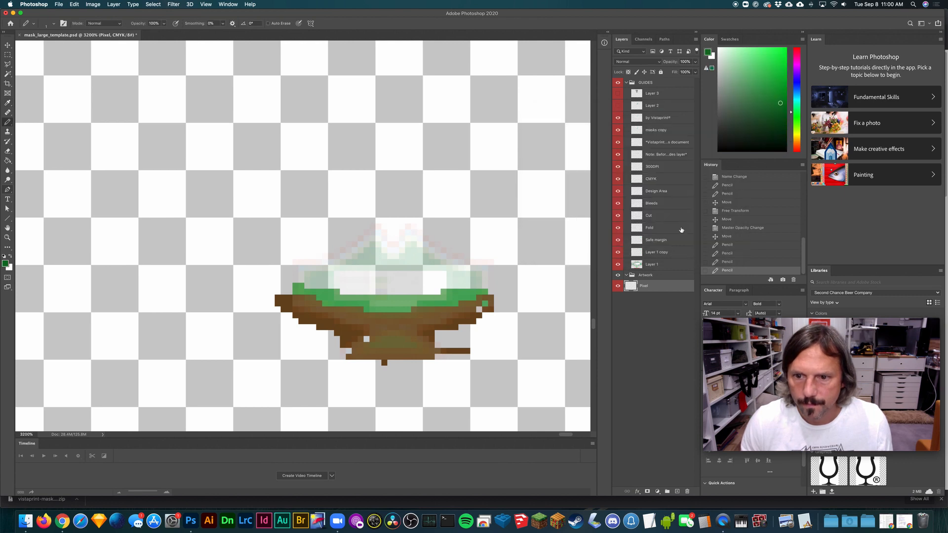
left_click(445, 298)
left_click(461, 297)
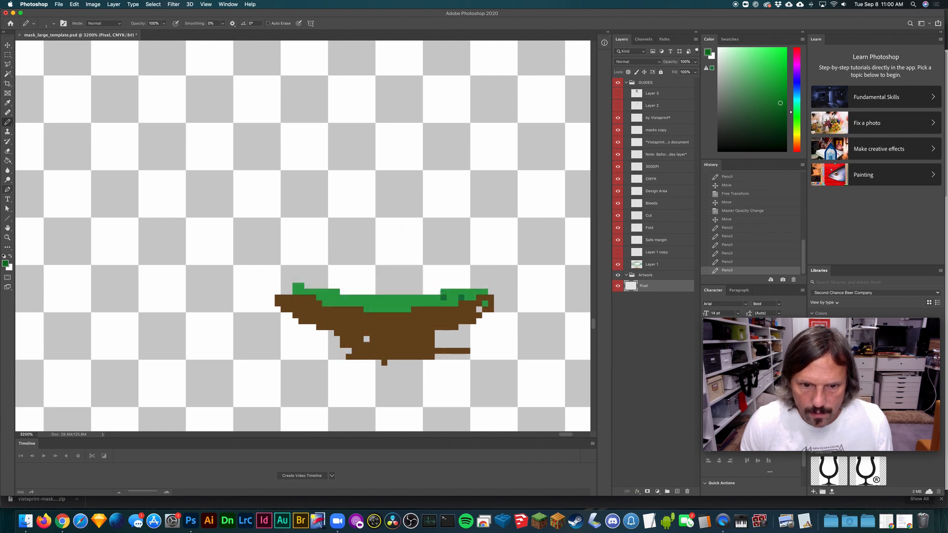
left_click(388, 301)
left_click(331, 292)
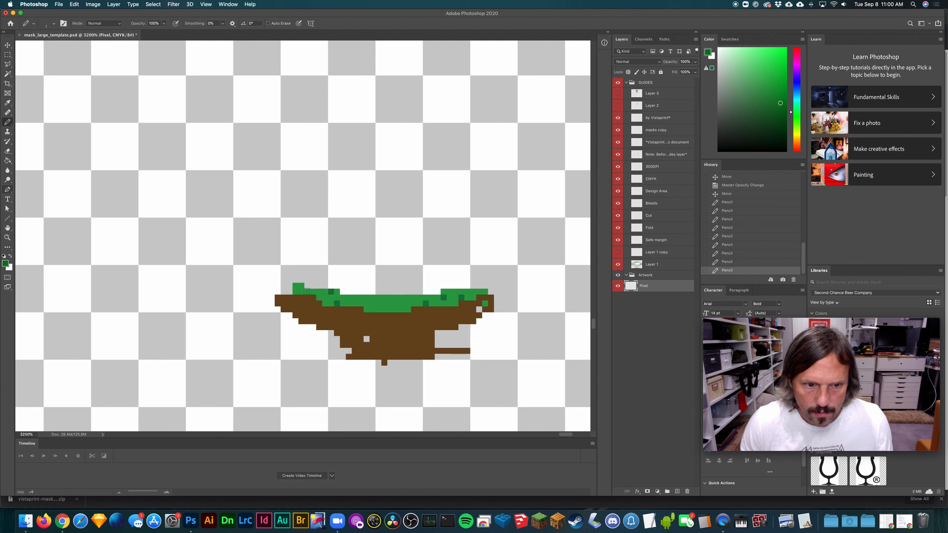
left_click(301, 292)
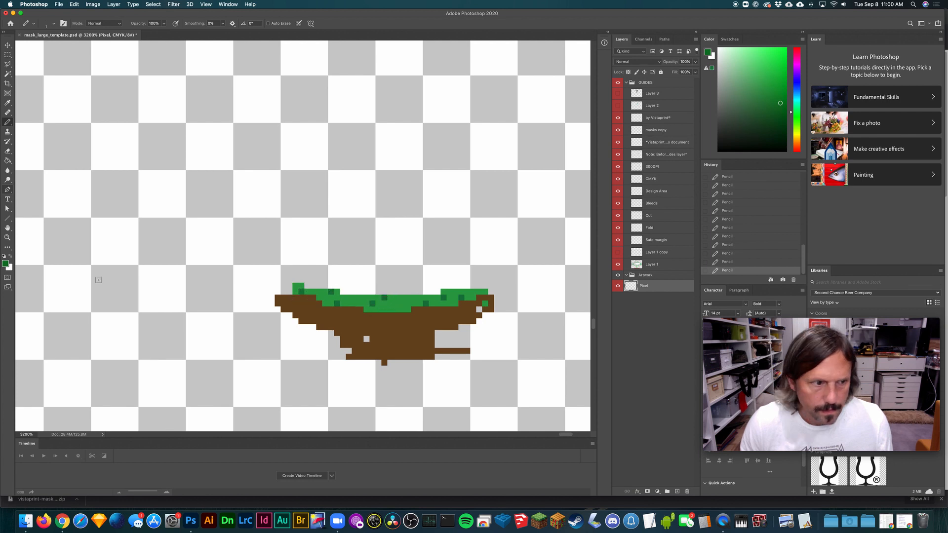
- Pick a brighter green, pencil highlights across the grass, and build up its upper edge at both ends, checking against the miniature template
left_click(5, 265)
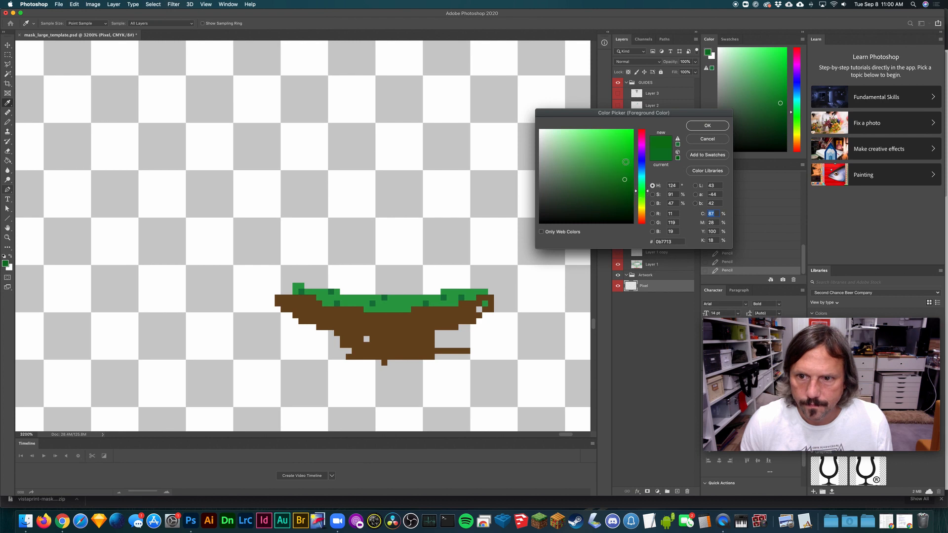
left_click_drag(626, 162, 611, 148)
left_click(707, 125)
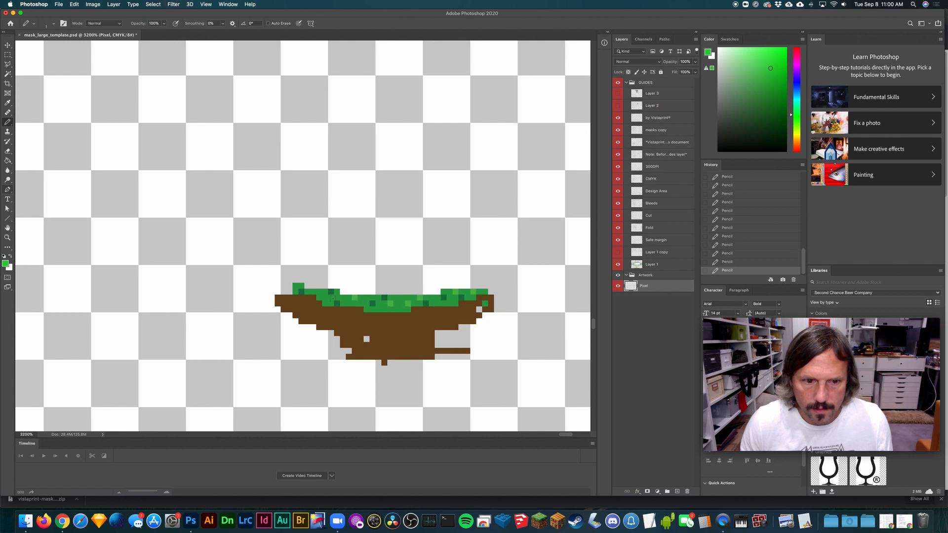
left_click_drag(311, 285, 325, 286)
left_click(436, 291)
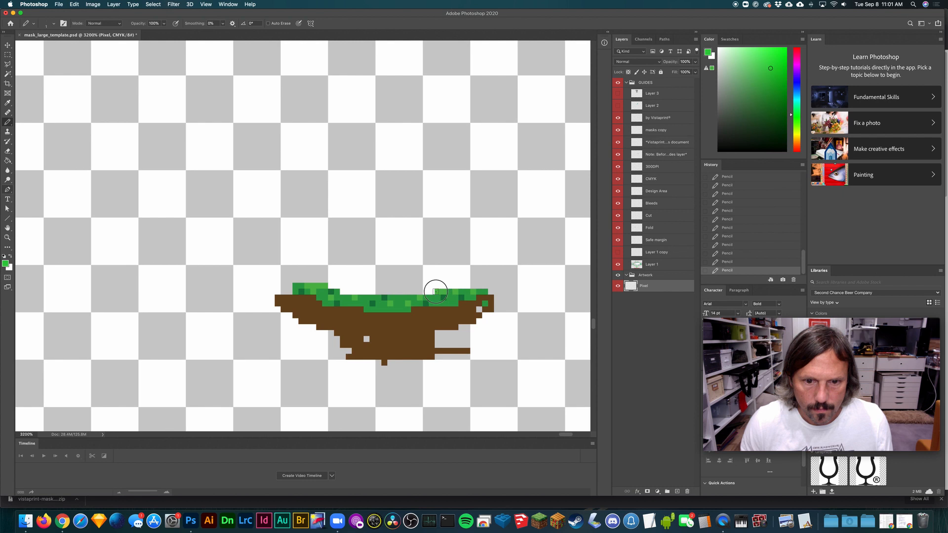
left_click_drag(458, 285, 490, 291)
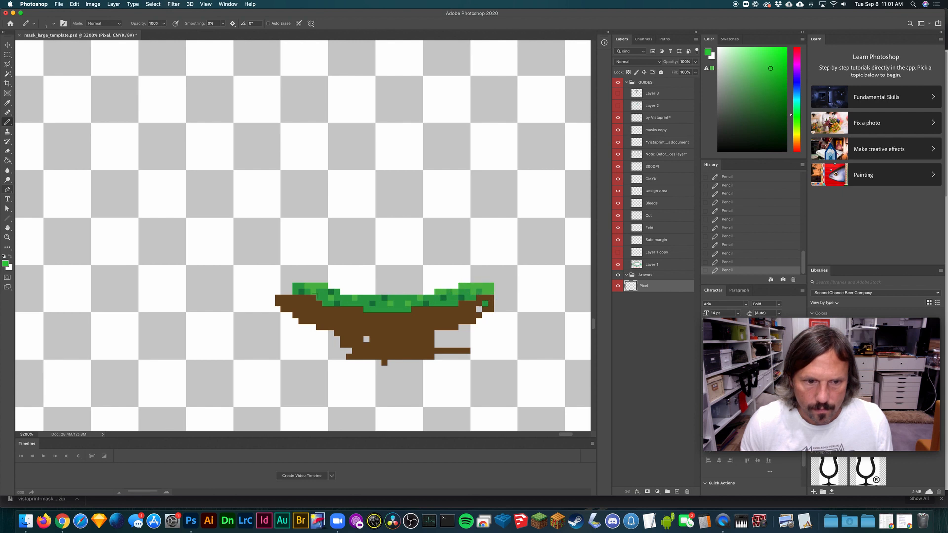
left_click_drag(287, 291, 285, 279)
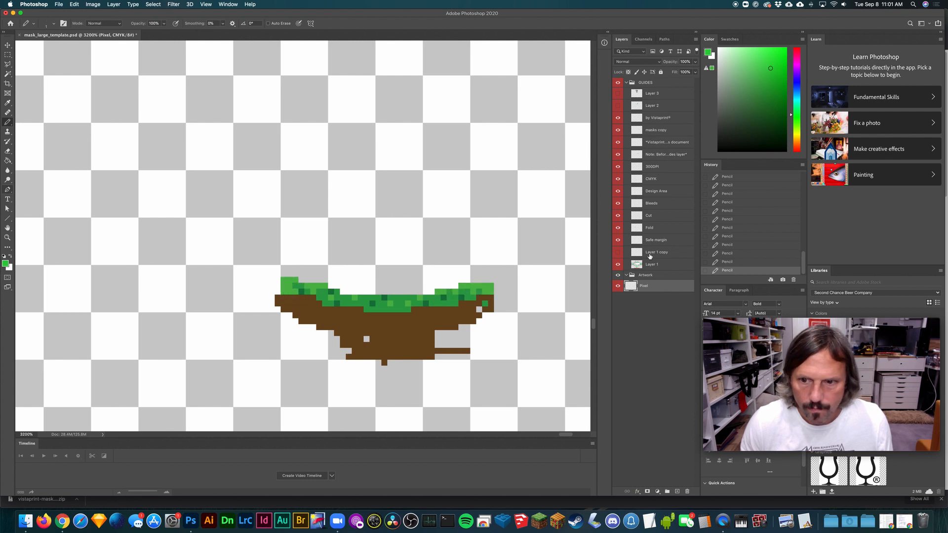
left_click(617, 252)
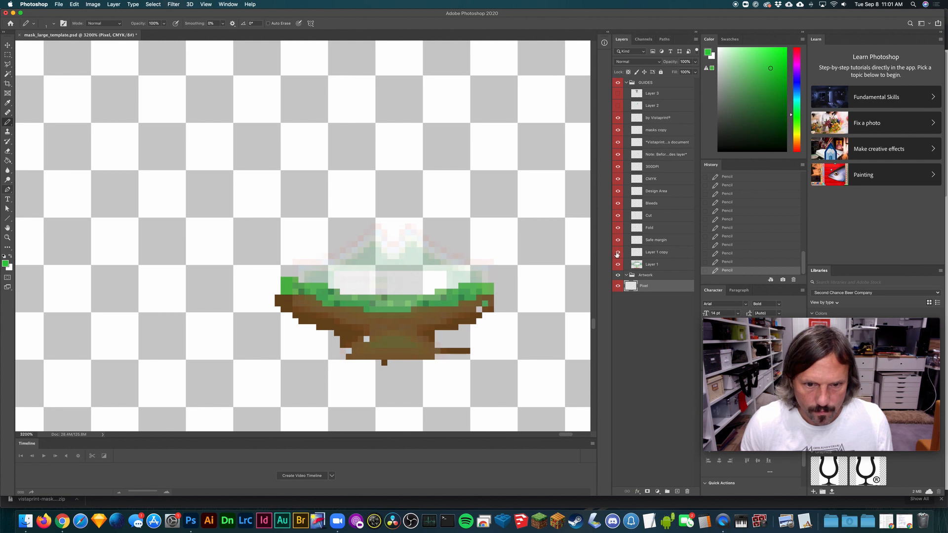
left_click(617, 252)
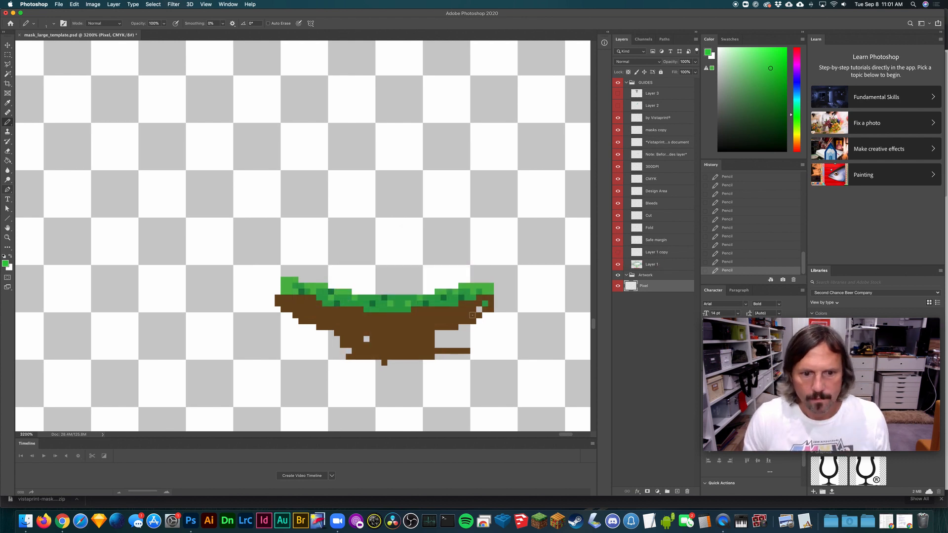
- Sample the dirt's brown, darken the foreground colour to #4d310d, and pencil scattered dark pixels across the dirt
key("i")
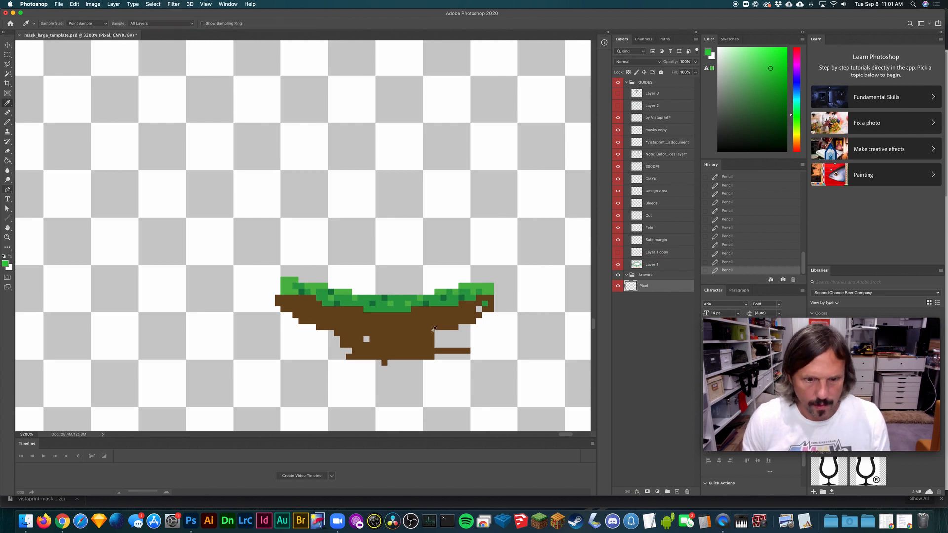
left_click(425, 335)
left_click(6, 264)
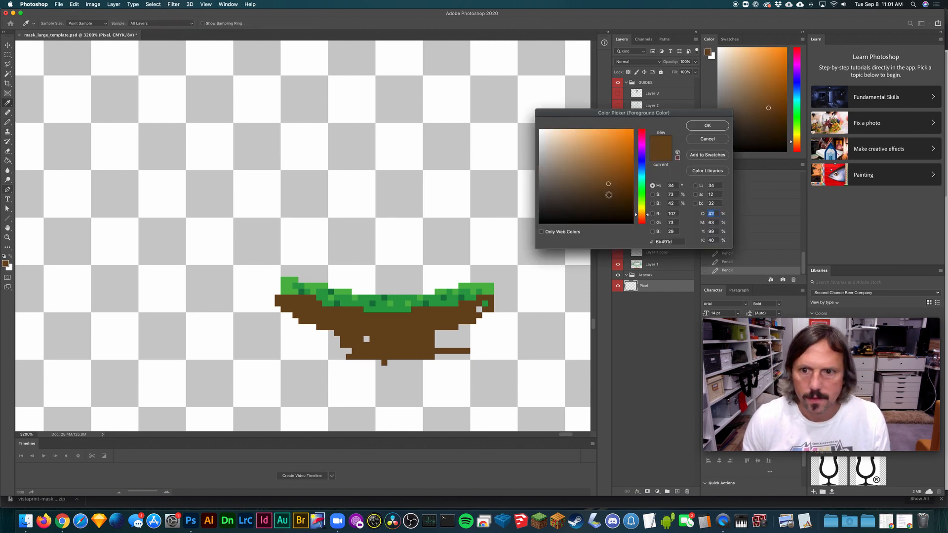
left_click(713, 125)
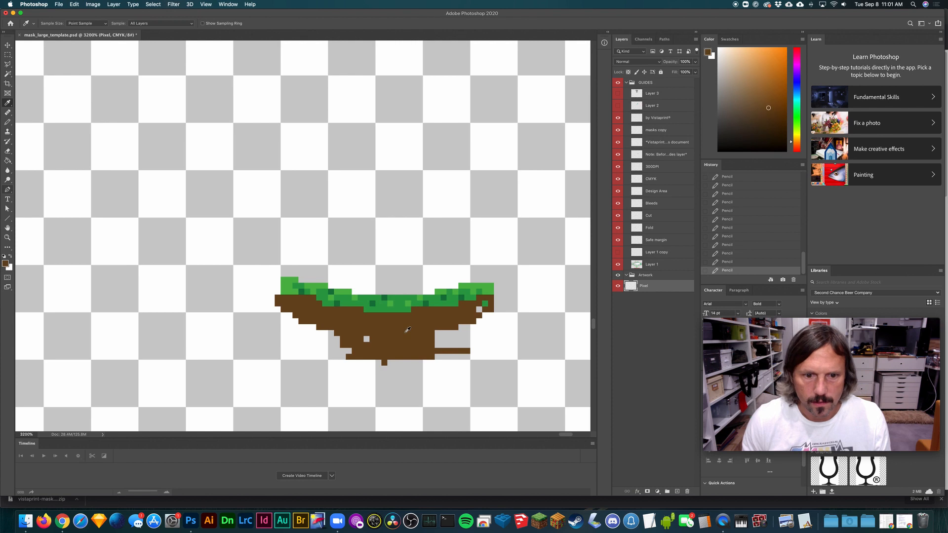
key("b")
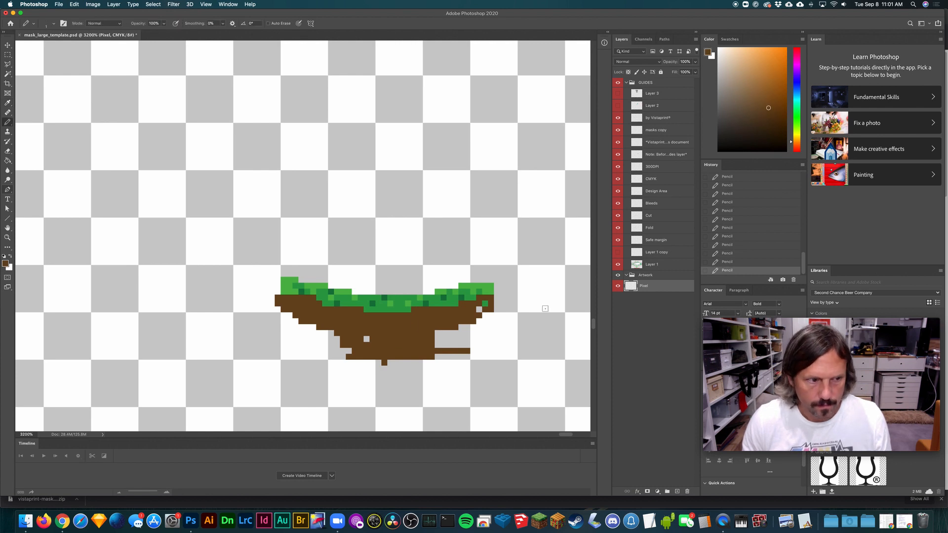
left_click(7, 264)
left_click(616, 195)
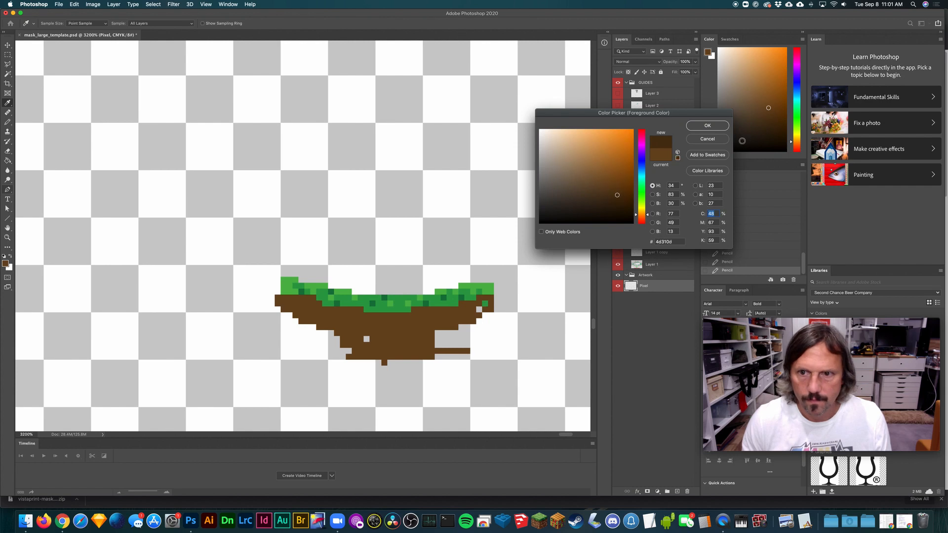
left_click(707, 125)
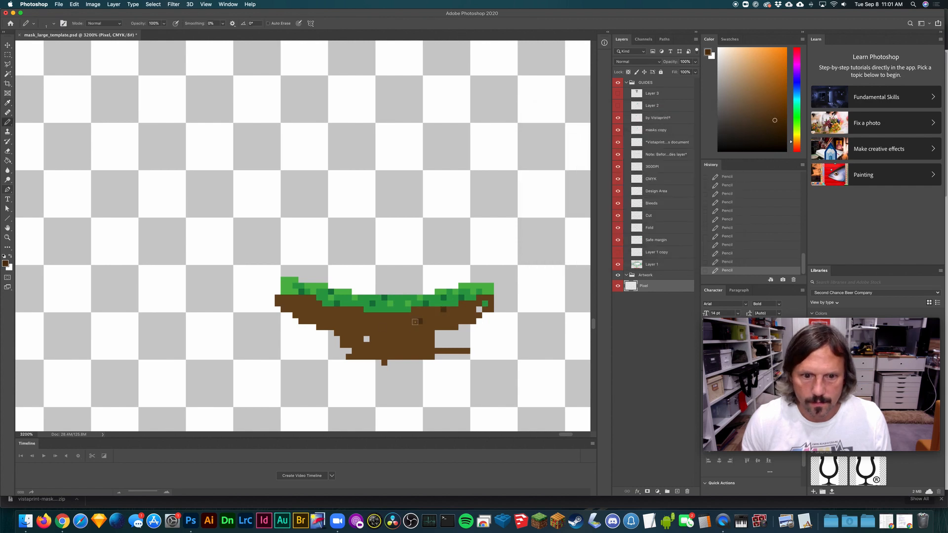
left_click(366, 326)
left_click(348, 315)
left_click(325, 314)
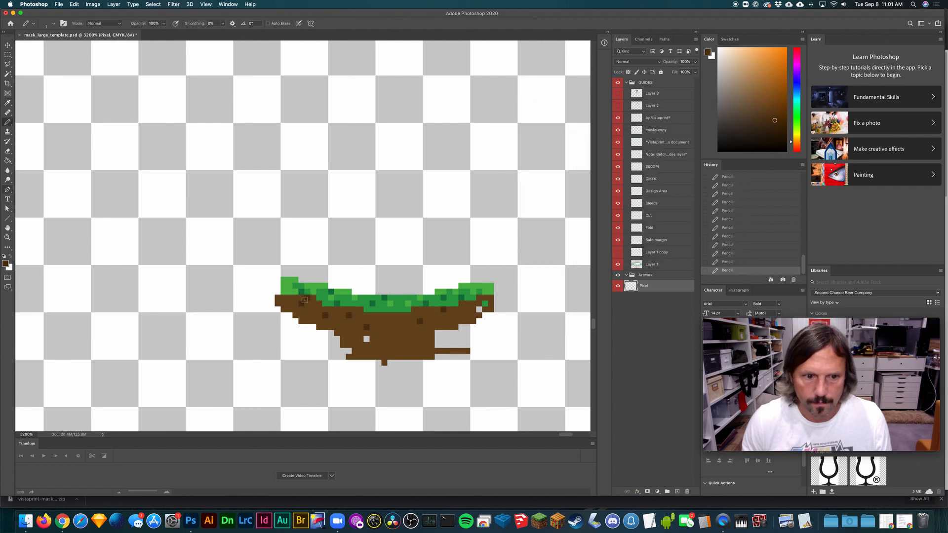
left_click(284, 303)
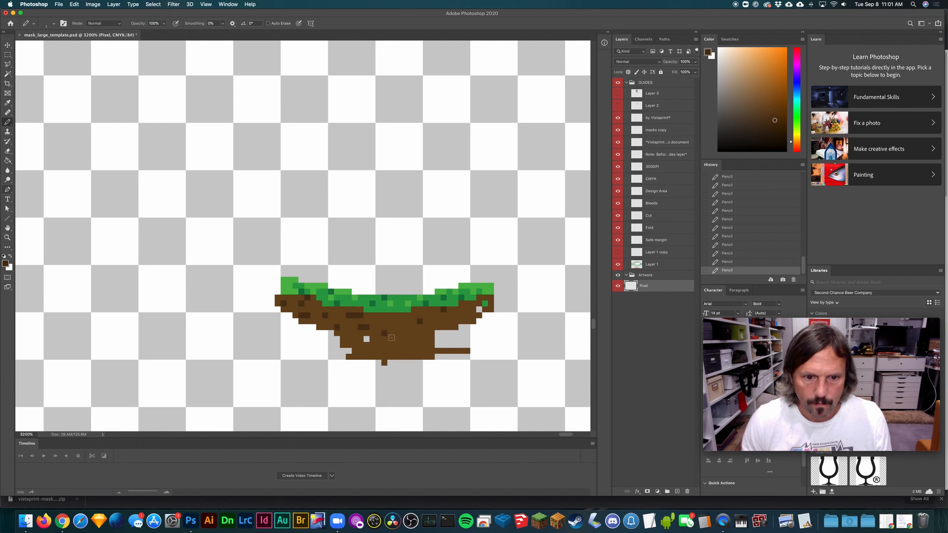
left_click(396, 353)
left_click(365, 352)
left_click(396, 347)
left_click_drag(438, 322, 443, 321)
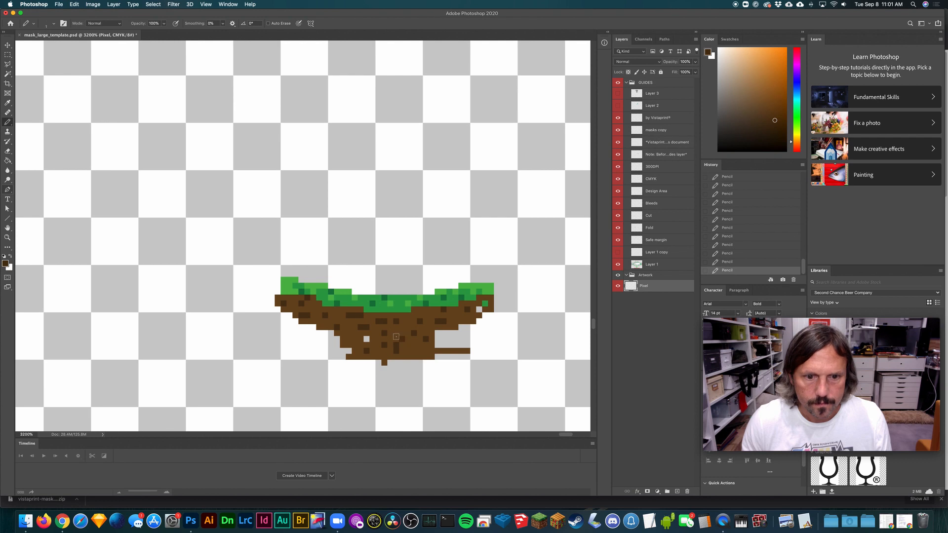
left_click(367, 340)
left_click(343, 339)
left_click(409, 350)
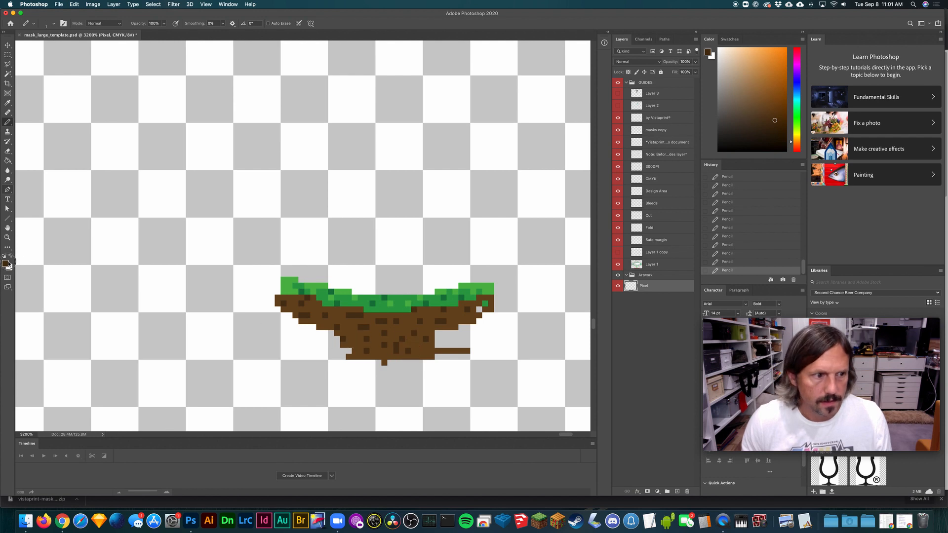
- Set the foreground colour to lighter brown #895b20 and pencil scattered highlights across the dirt, checking against the miniature template
left_click(9, 264)
mouse_move(618, 180)
left_mouse_down()
mouse_move(611, 153)
mouse_move(613, 177)
mouse_move(621, 168)
mouse_move(612, 173)
left_mouse_up()
left_click(701, 126)
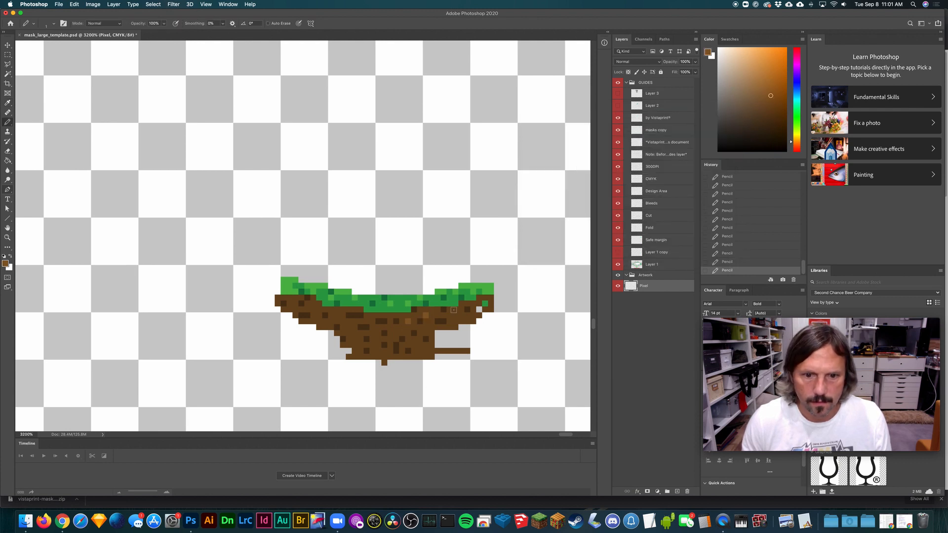
left_click_drag(453, 309, 466, 312)
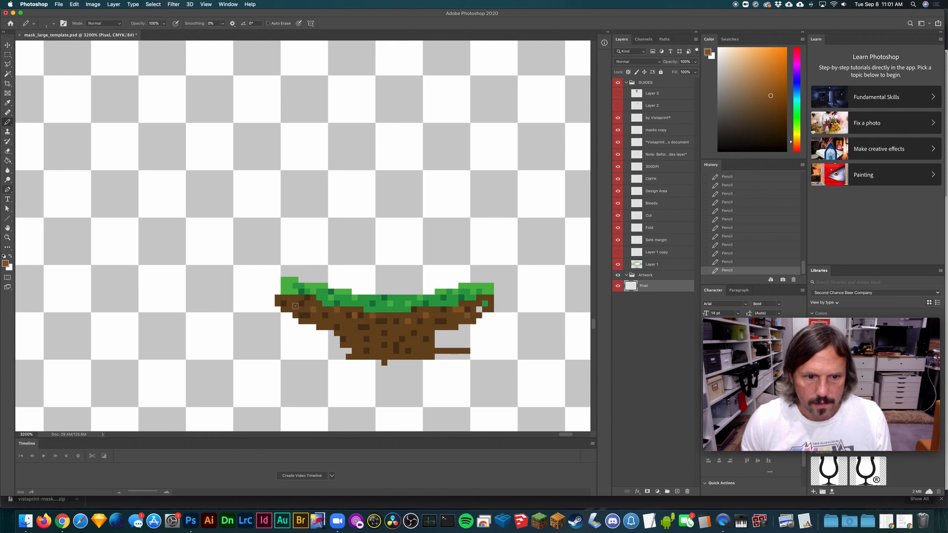
mouse_move(296, 302)
left_mouse_down()
mouse_move(333, 336)
mouse_move(322, 325)
mouse_move(354, 332)
left_mouse_up()
left_click(366, 351)
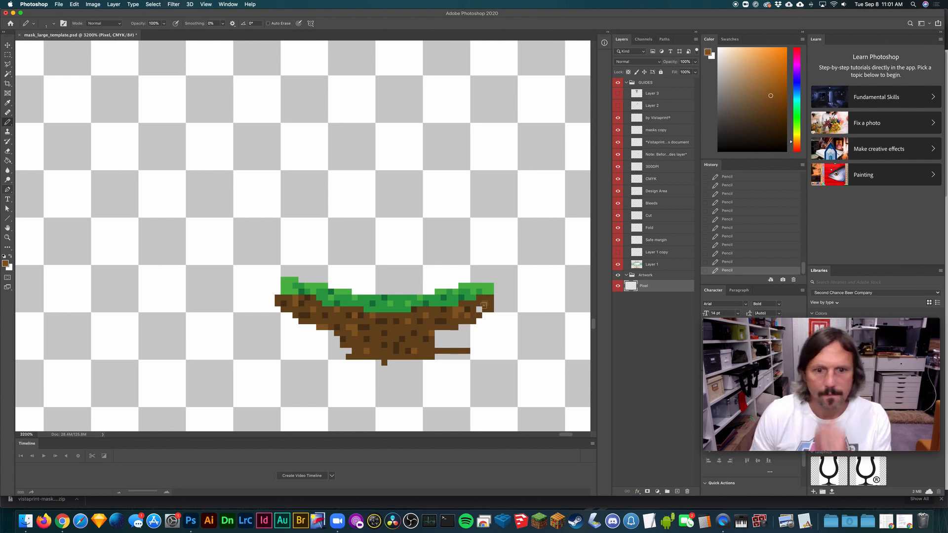
left_click(618, 252)
left_click(617, 252)
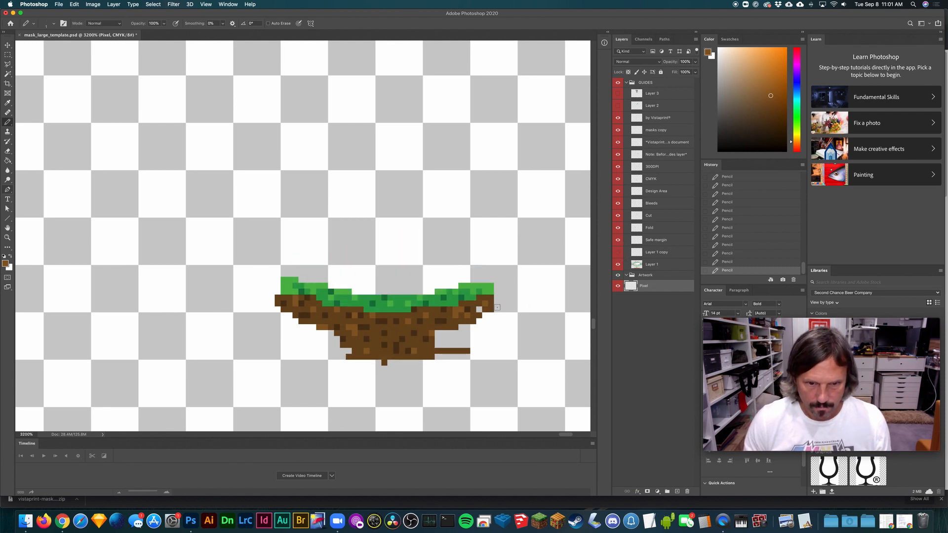
- Set the foreground colour to light blue #79b6f4 and pencil a filled sky area directly above the grass
key("super+equal")
key("space")
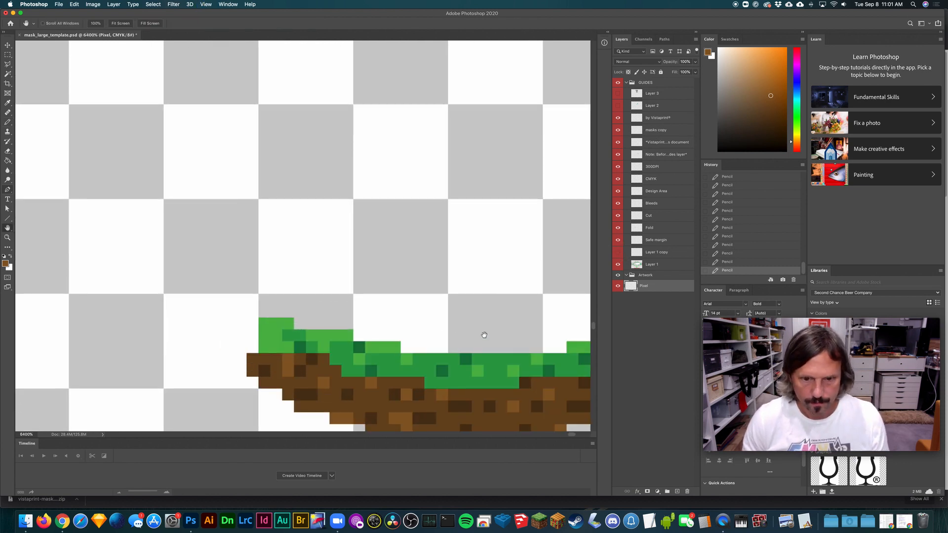
left_click_drag(483, 335, 301, 292)
key("super+equal")
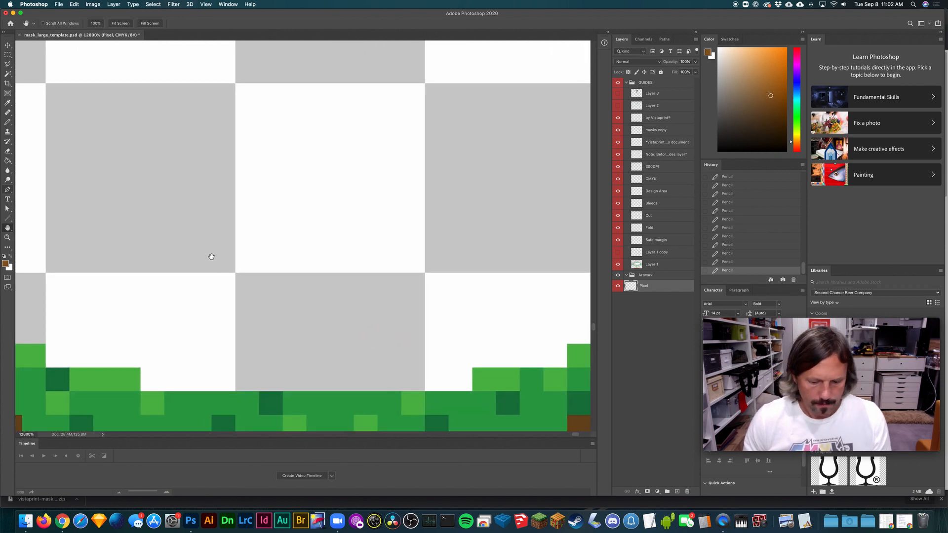
key("super+minus")
key("super+minus")
left_click(6, 264)
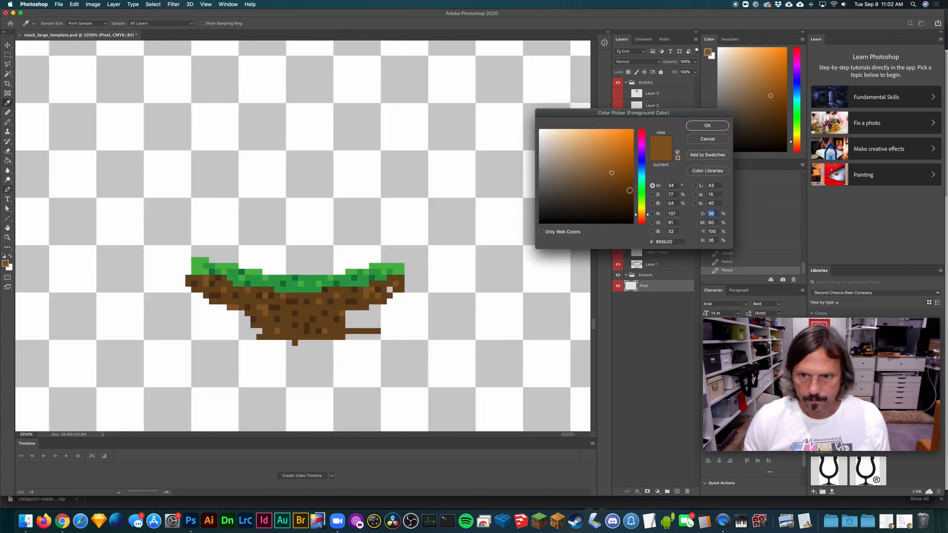
left_click_drag(642, 175, 642, 168)
mouse_move(590, 134)
left_mouse_down()
mouse_move(572, 134)
mouse_move(587, 134)
left_mouse_up()
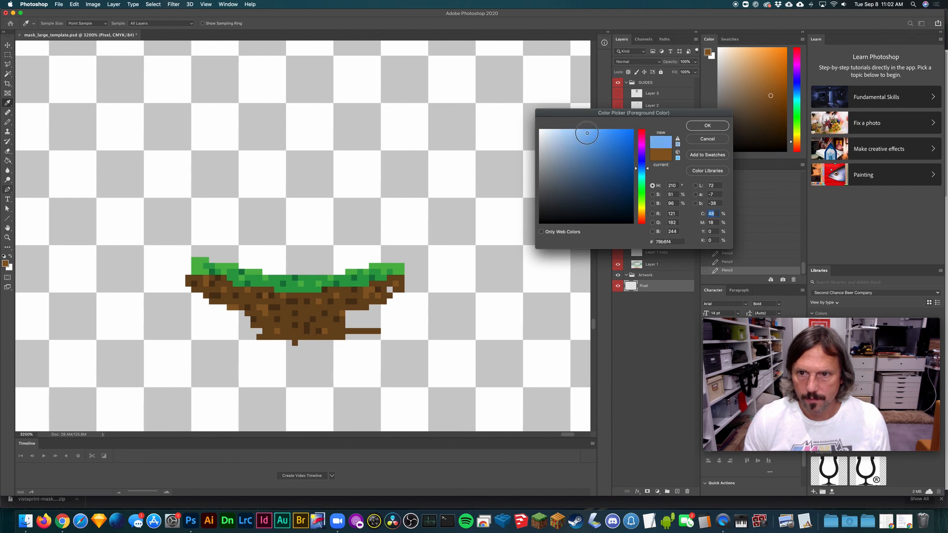
left_click(707, 126)
key("space")
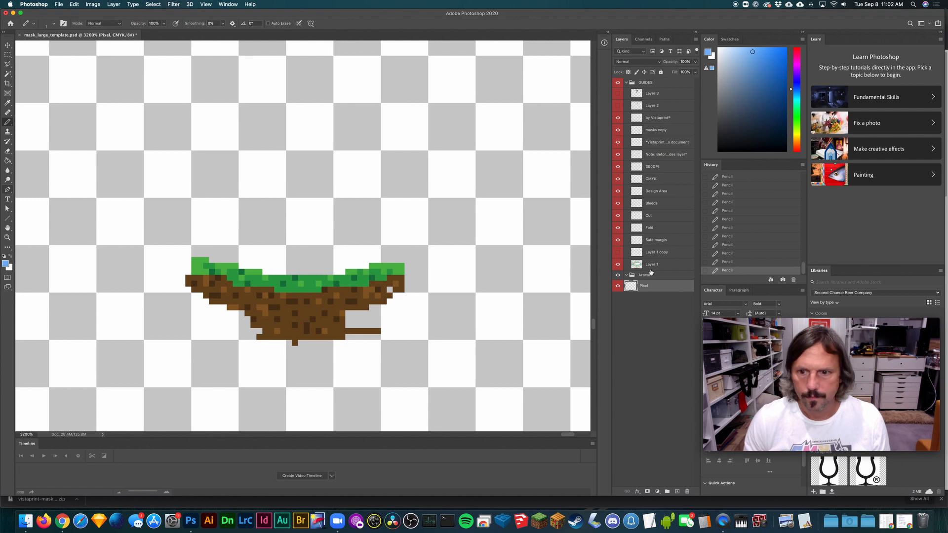
mouse_move(340, 269)
left_mouse_down()
mouse_move(266, 271)
mouse_move(201, 252)
mouse_move(403, 252)
mouse_move(364, 265)
mouse_move(238, 261)
mouse_move(359, 258)
mouse_move(387, 244)
mouse_move(203, 249)
mouse_move(408, 246)
mouse_move(195, 242)
mouse_move(342, 237)
mouse_move(179, 232)
mouse_move(380, 236)
mouse_move(262, 243)
mouse_move(218, 229)
mouse_move(259, 225)
left_mouse_up()
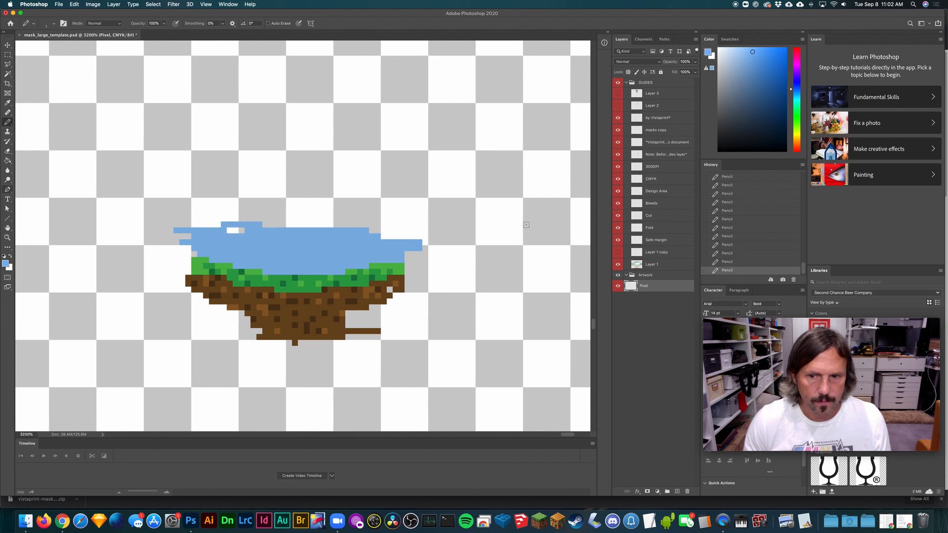
- Show the miniature template and pencil blue along the sky's upper edge to cover the template's peaks
left_click(617, 252)
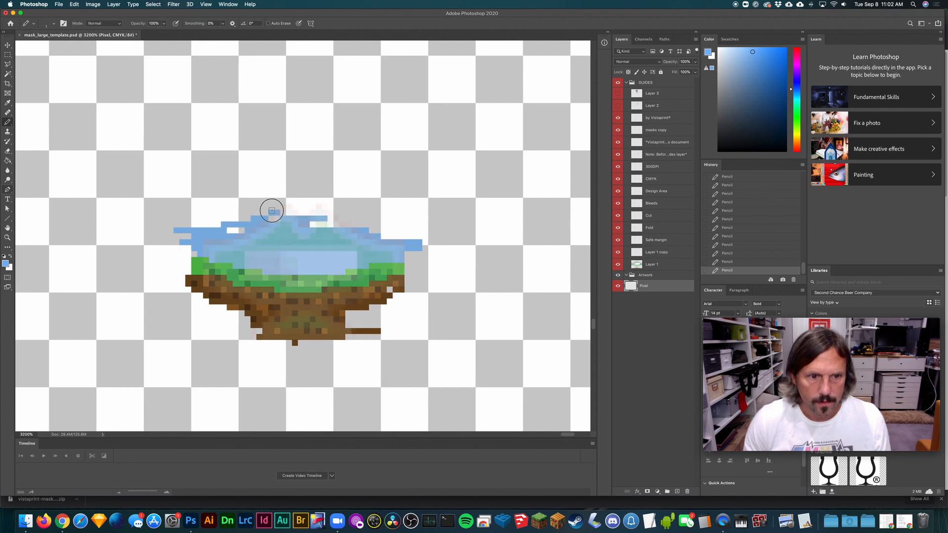
mouse_move(271, 210)
left_mouse_down()
mouse_move(292, 212)
mouse_move(339, 225)
mouse_move(313, 219)
mouse_move(313, 204)
mouse_move(395, 248)
left_mouse_up()
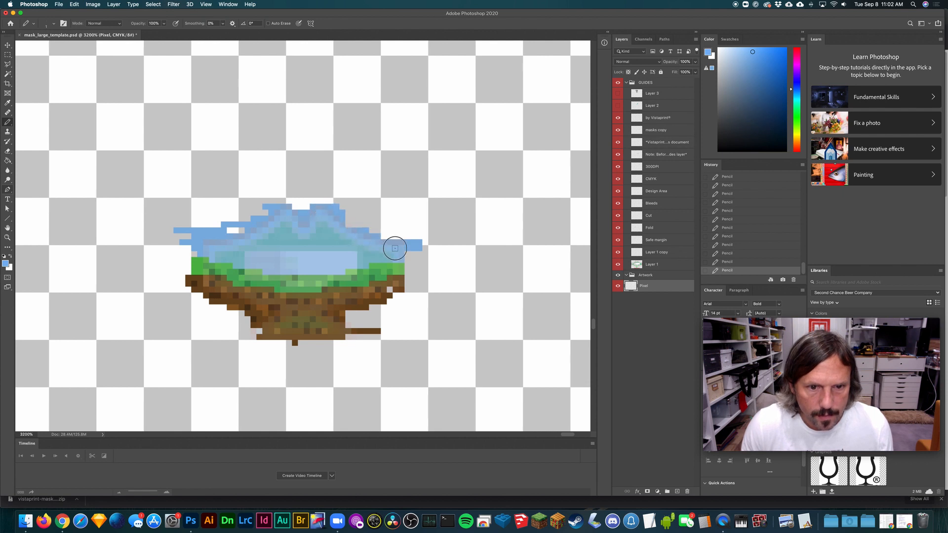
left_click(618, 253)
left_click(618, 253)
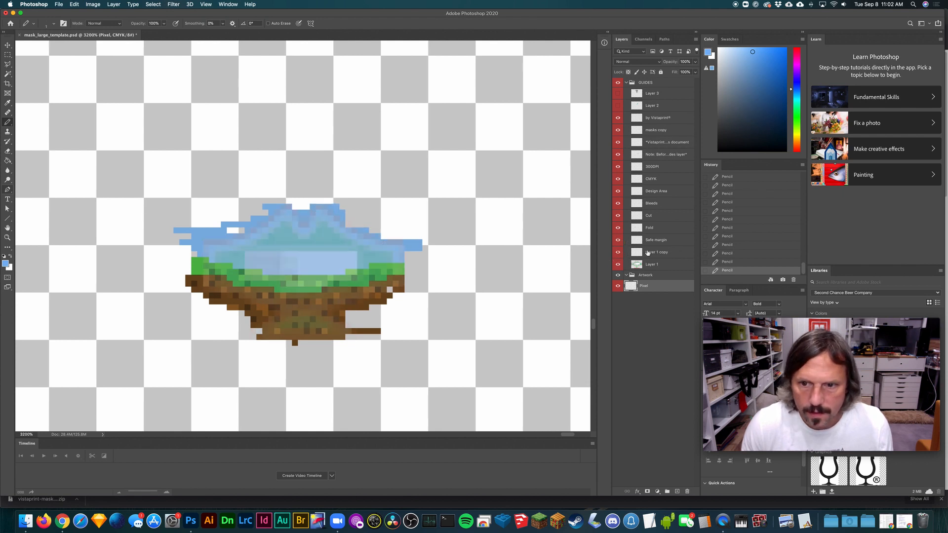
- Rename the miniature template layer, Layer 1 copy, as Tiny Guides
double_click(651, 252)
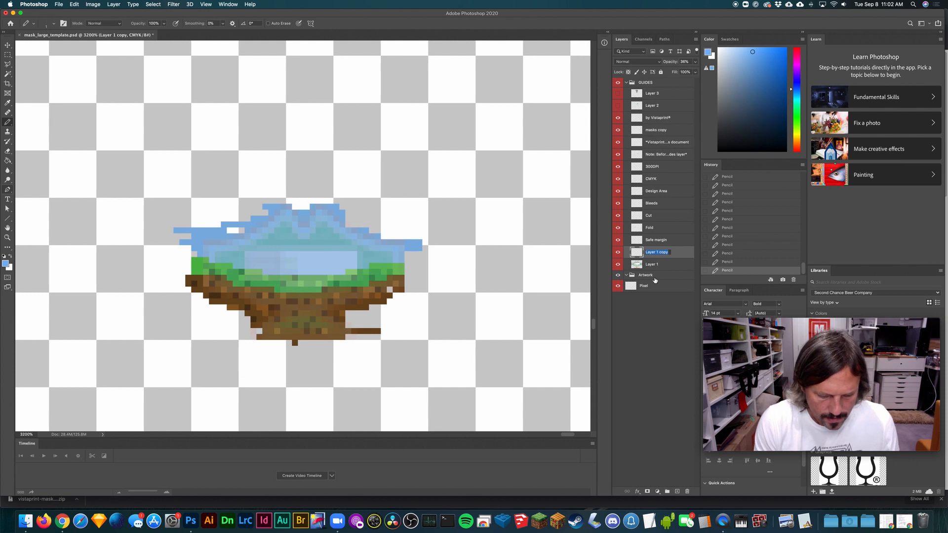
type("Tiny")
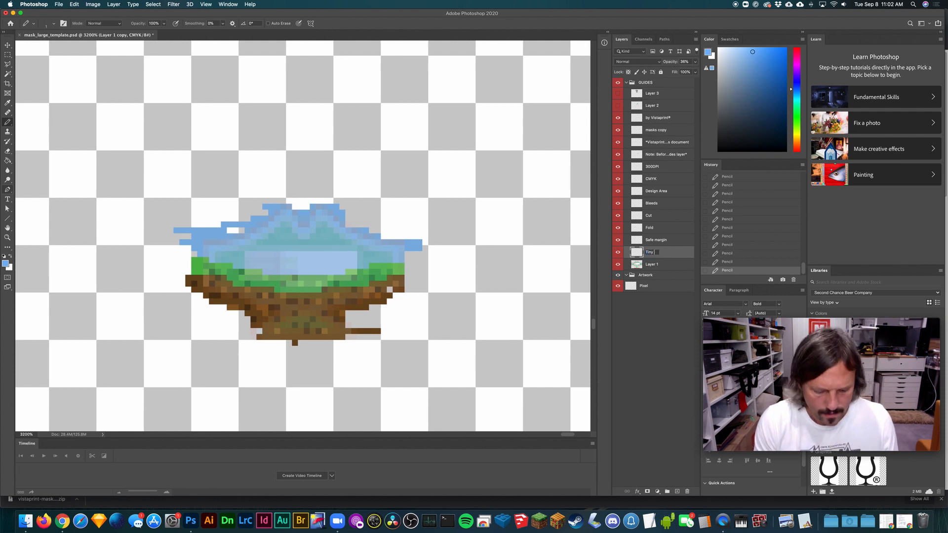
type(" Guides")
key("Return")
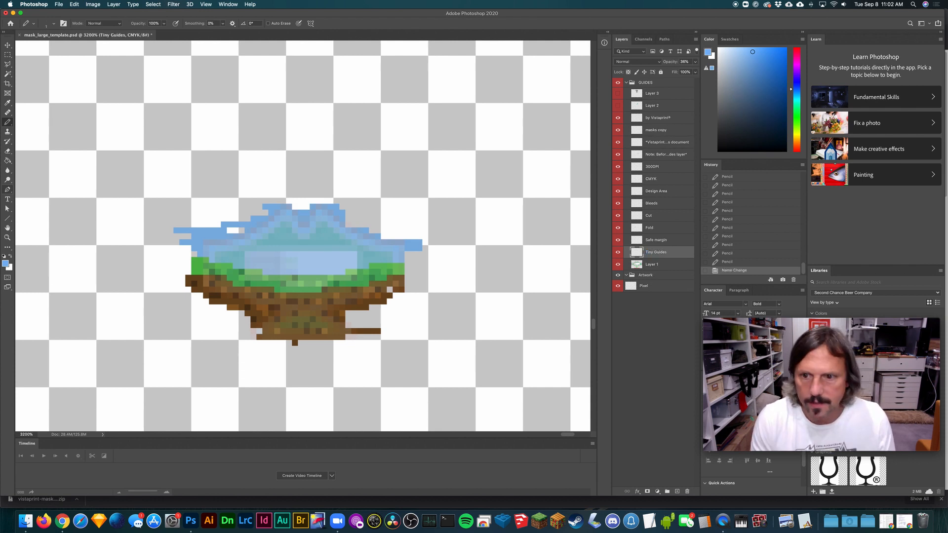
left_click_drag(253, 249, 301, 254)
left_click_drag(324, 254, 313, 259)
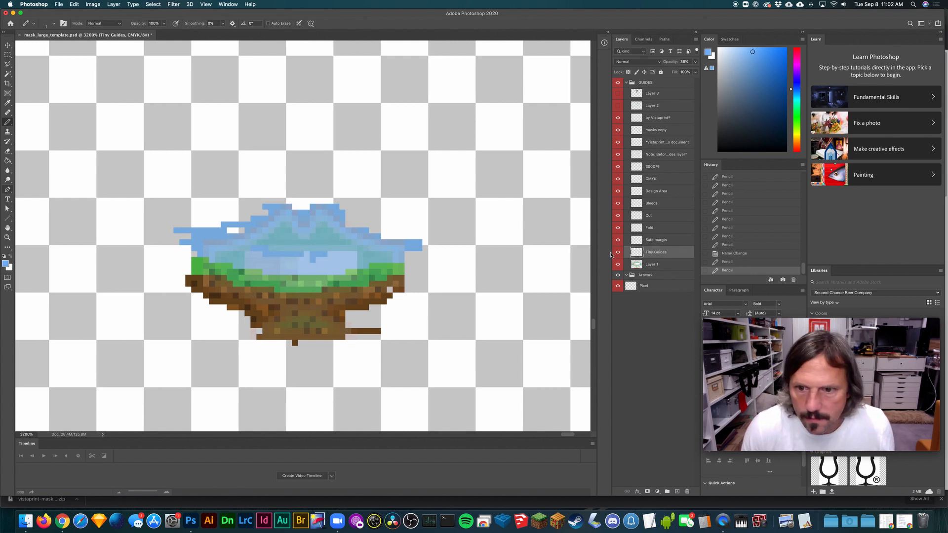
left_click(618, 252)
left_click(292, 250)
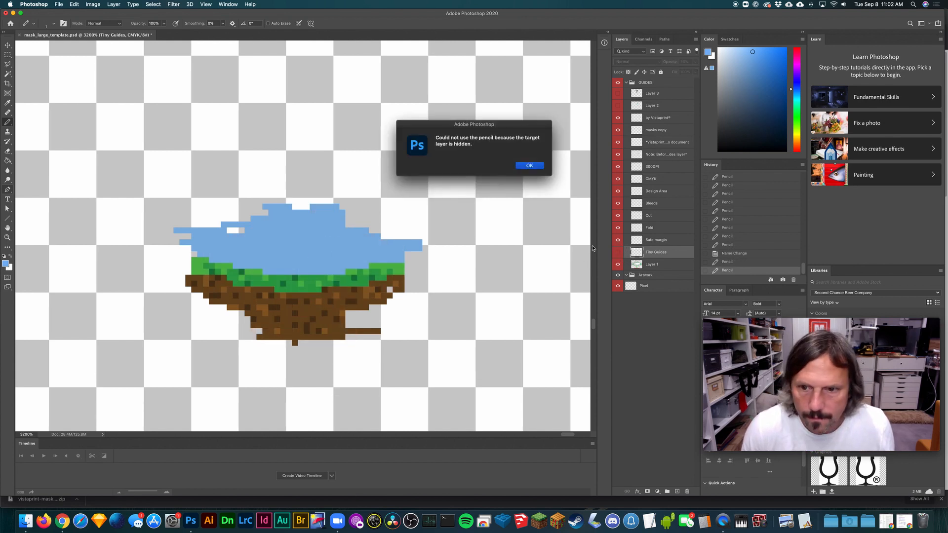
left_click(529, 165)
left_click(755, 262)
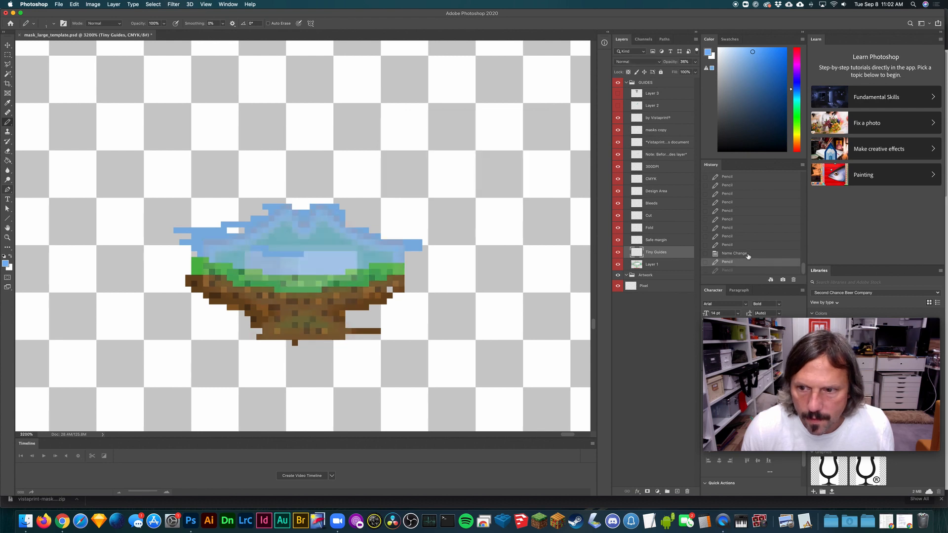
left_click(746, 255)
- Hide the Tiny Guides layer and make white the foreground colour
left_click(617, 252)
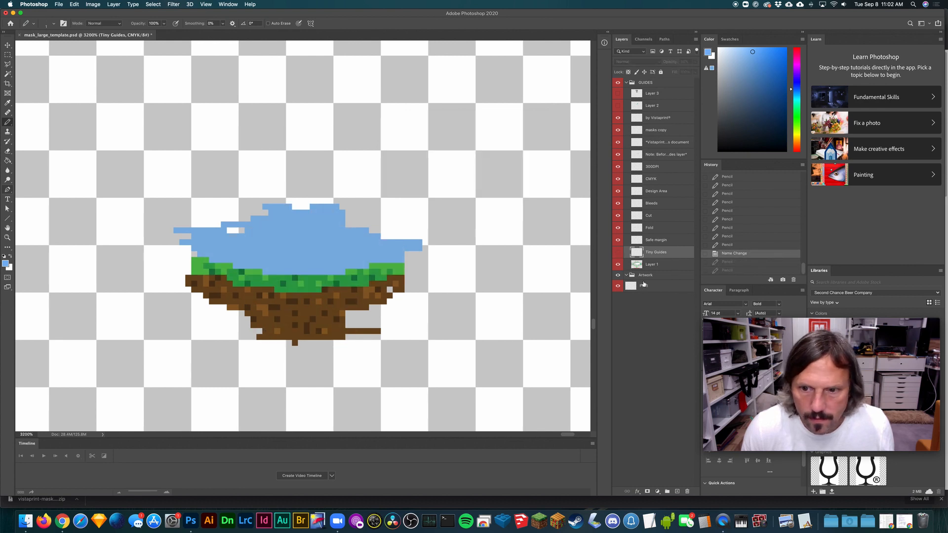
left_click(648, 265)
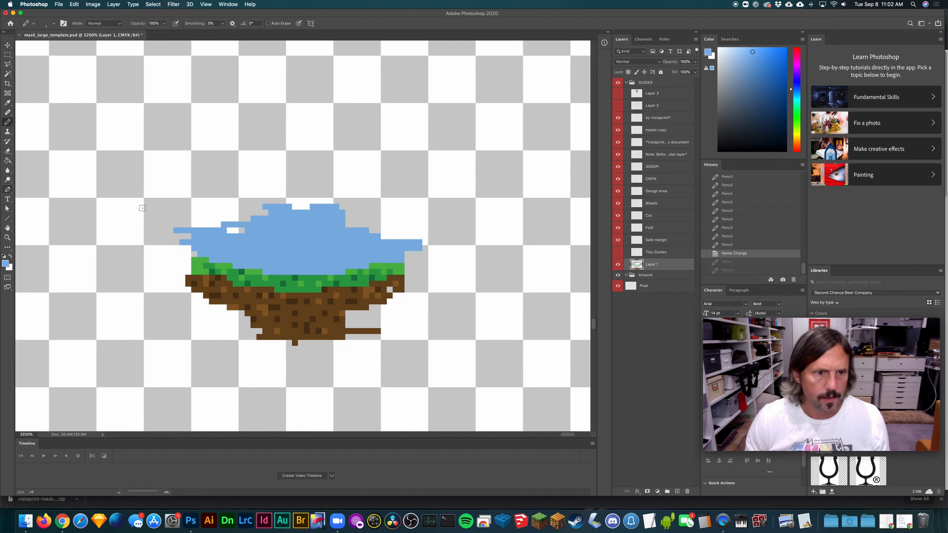
left_click(11, 256)
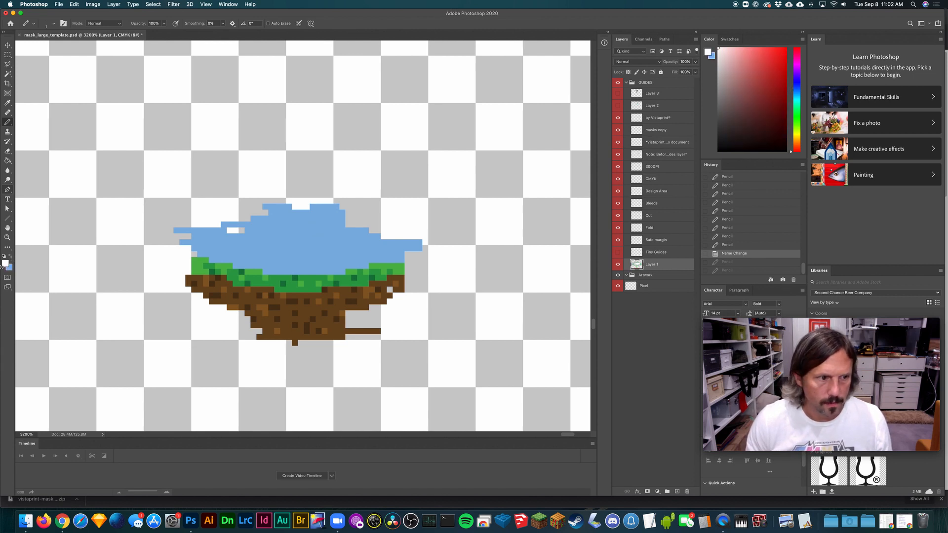
left_click(6, 265)
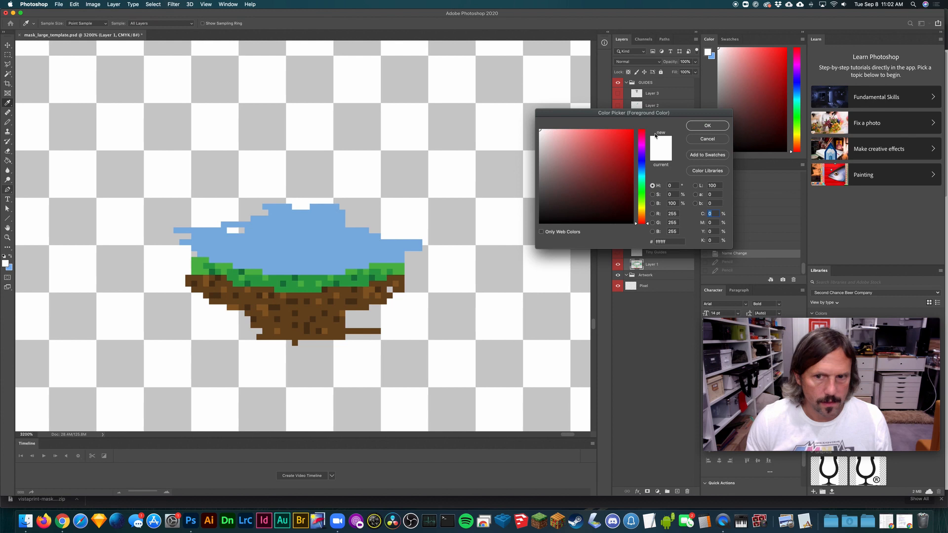
left_click(706, 140)
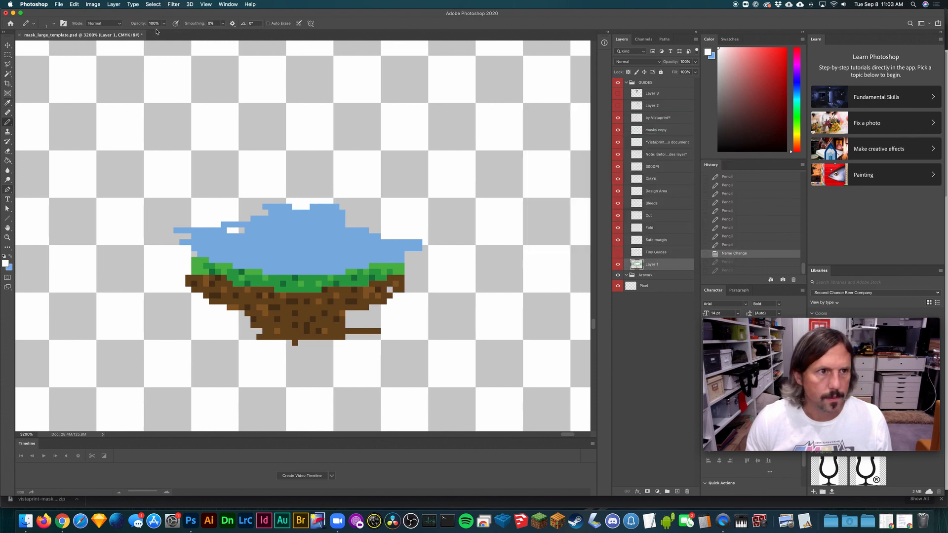
- Set the pencil opacity to 62% and pencil a small white cloud on the Pixel layer, left of the sky's central dip
left_click(162, 26)
left_click_drag(166, 32, 150, 33)
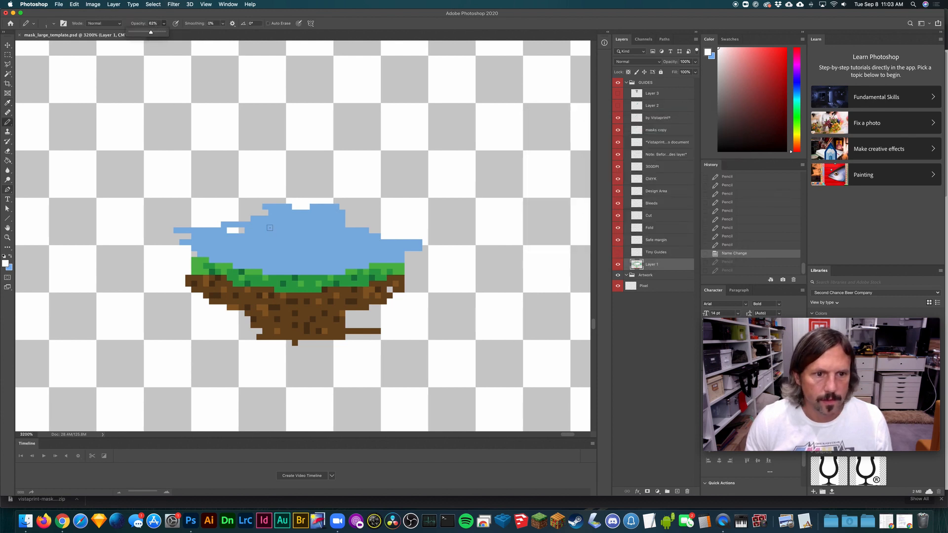
left_click(642, 286)
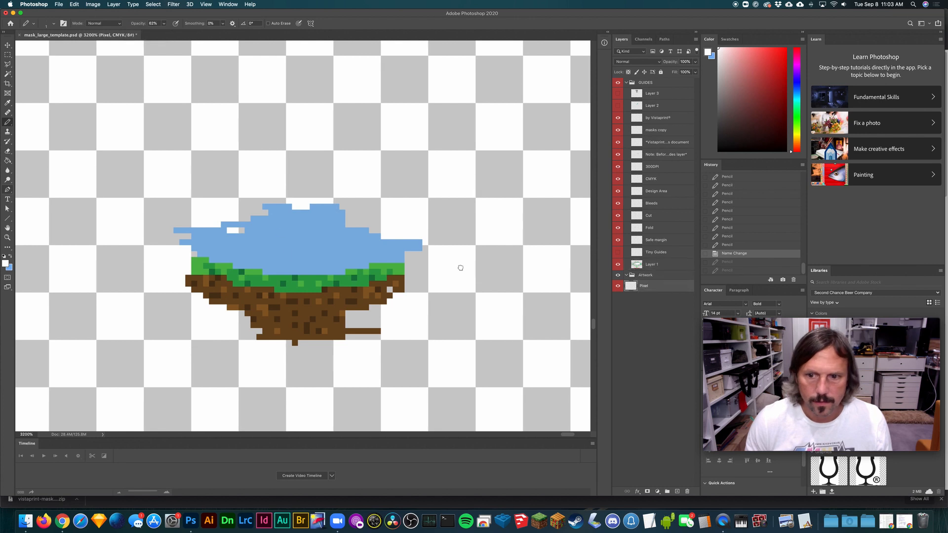
left_click(271, 229)
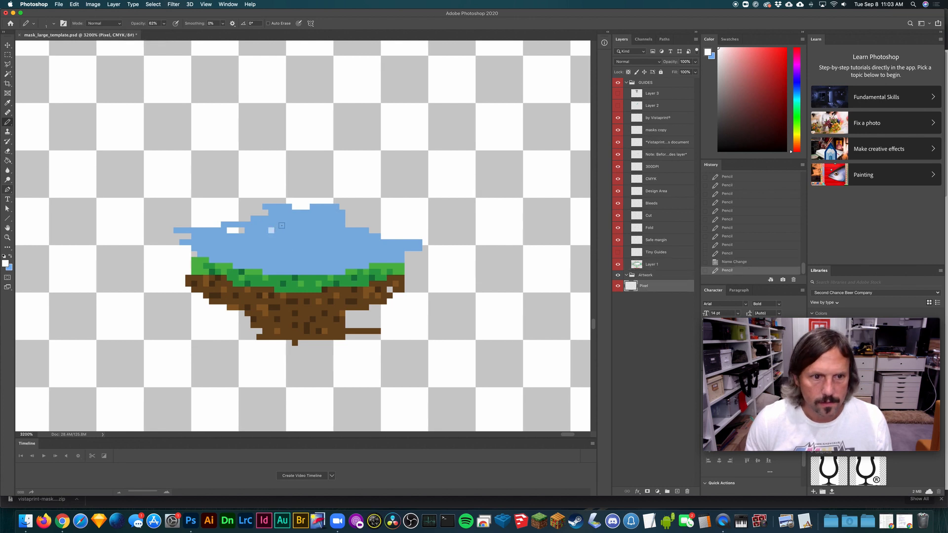
left_click(277, 225)
left_click(280, 226)
left_click(285, 228)
left_click(287, 225)
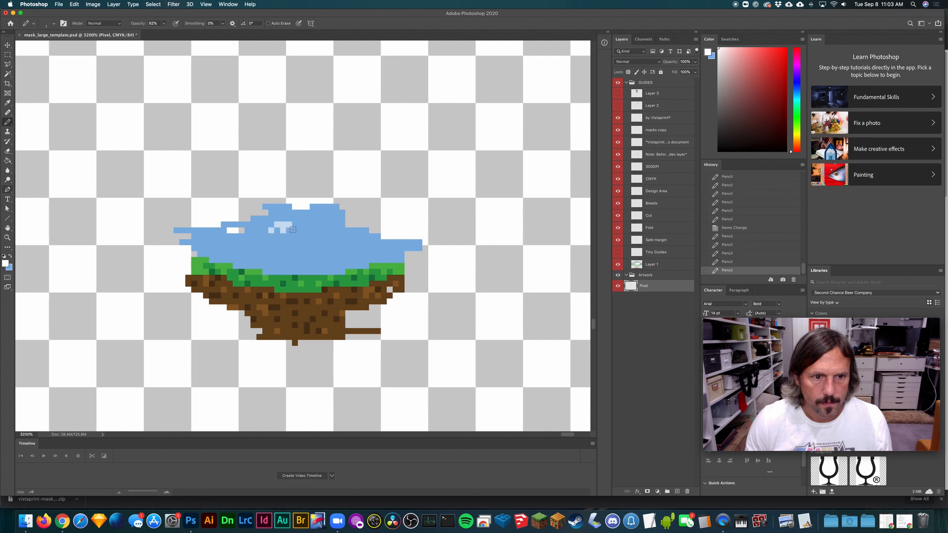
left_click(283, 219)
left_click(269, 223)
left_click(277, 230)
left_click(265, 227)
- Pencil a matching translucent cloud right of the central dip, plus three smaller cloud patches lower in the sky
left_click(324, 231)
left_click(324, 226)
left_click(336, 231)
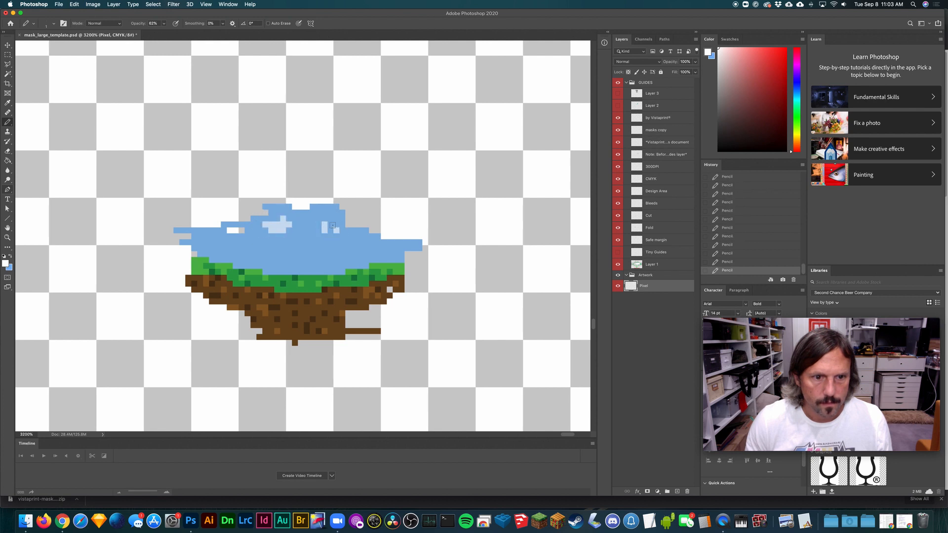
left_click(353, 241)
left_click(360, 242)
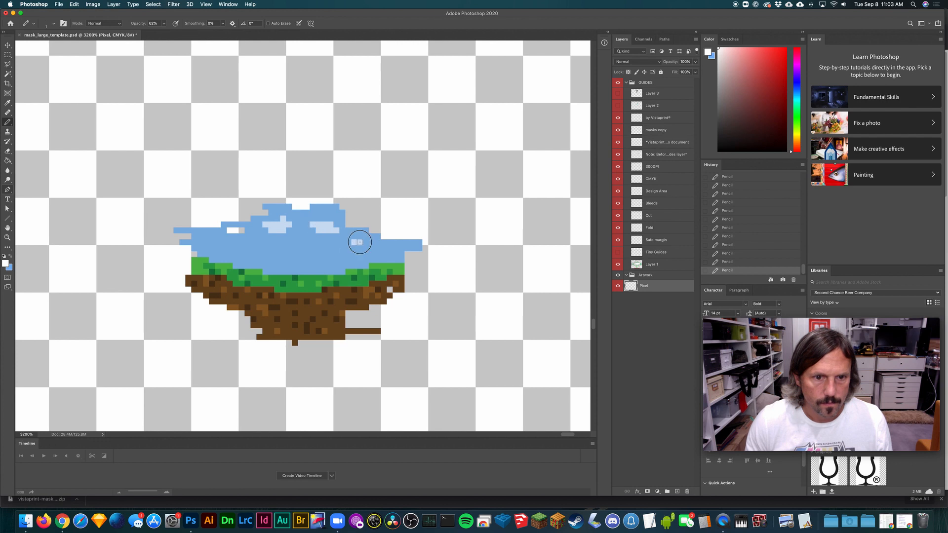
left_click(297, 241)
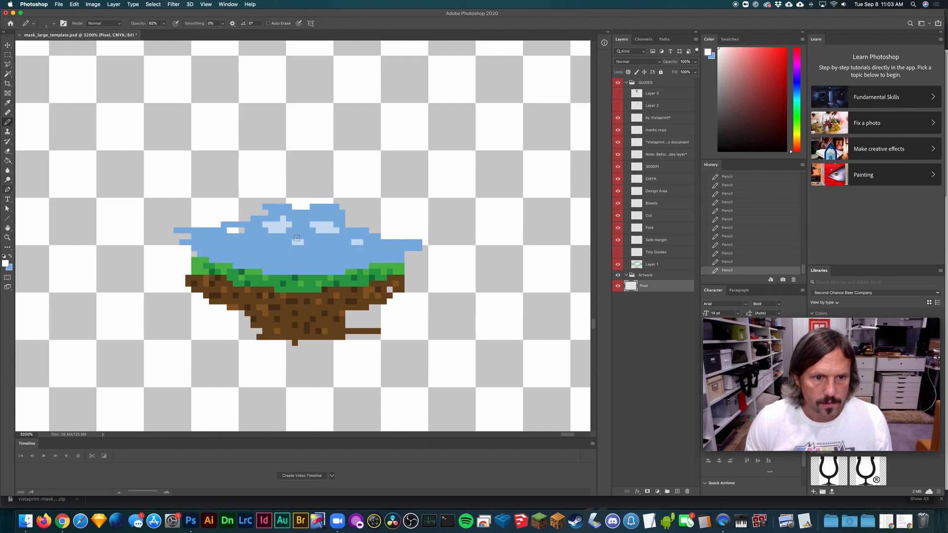
left_click(247, 243)
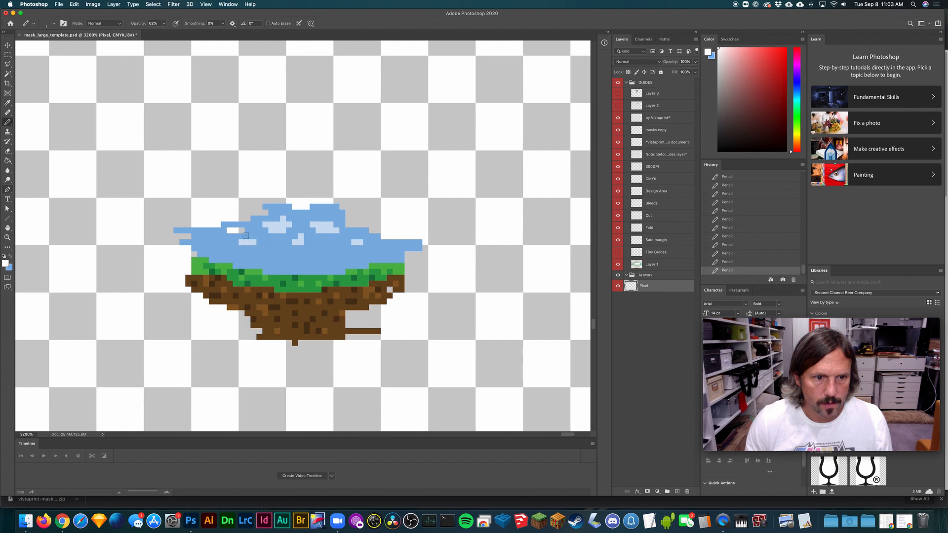
- Pencil larger layered white clouds at the sky's left end and right side, and thicken the small central cloud
left_click_drag(204, 242, 176, 236)
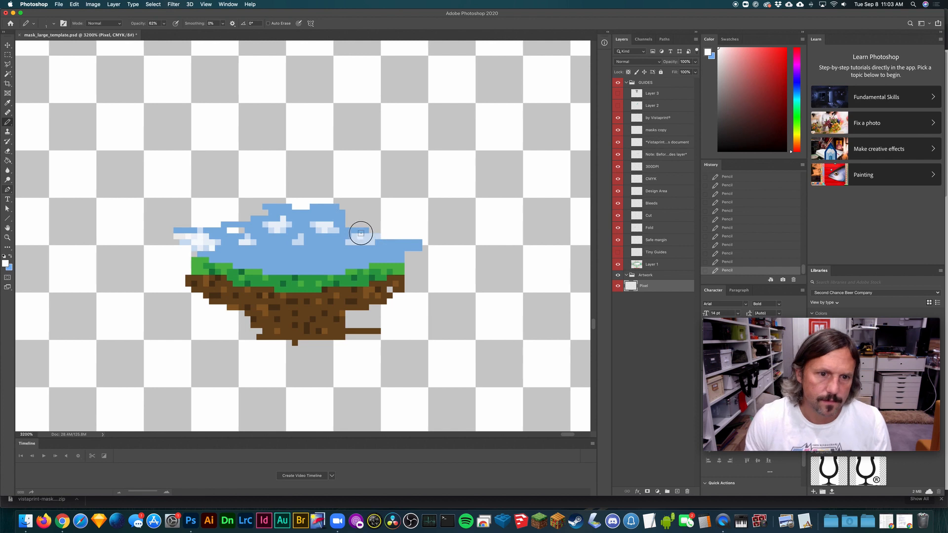
left_click(360, 234)
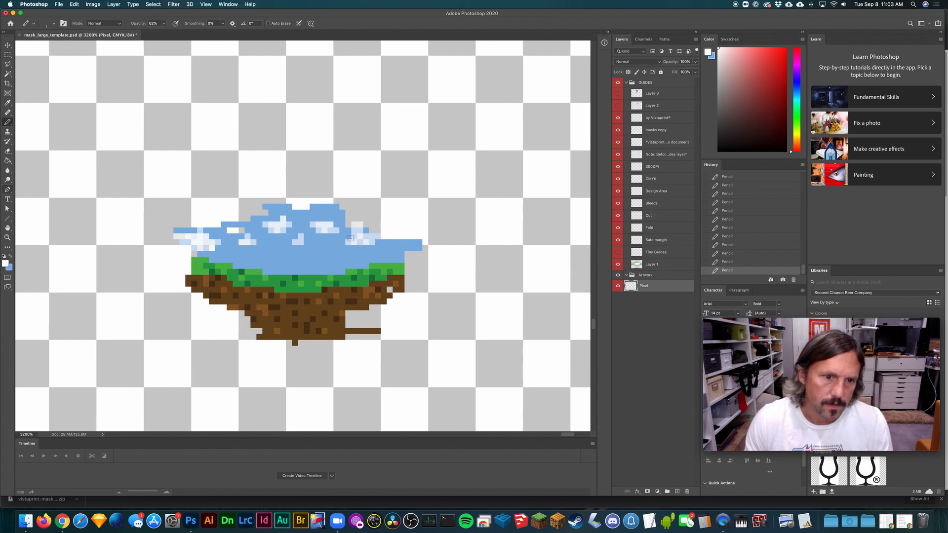
left_click(306, 241)
left_click(381, 238)
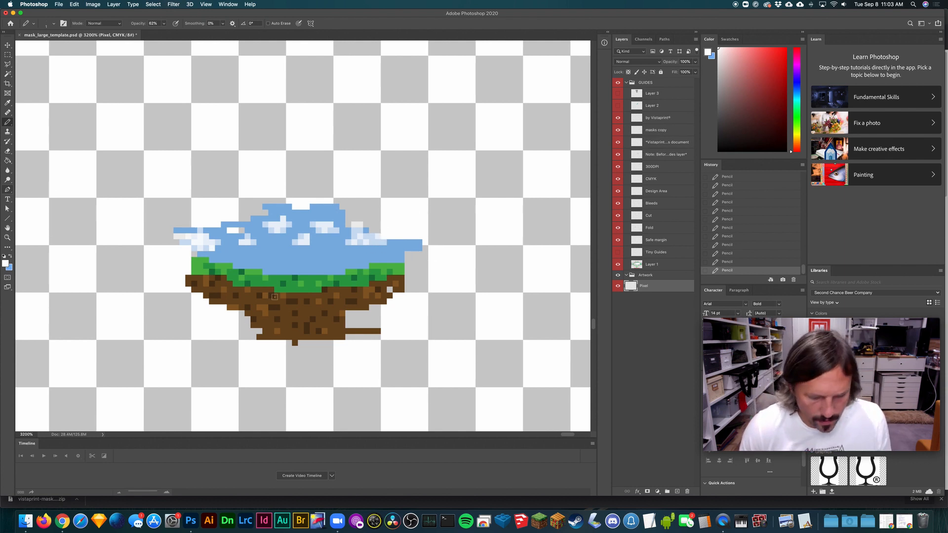
- Sample dark brown from the dirt and pencil two tree trunks above the grass, a taller left one and a shorter right one
key("i")
left_click(310, 319)
left_click(291, 302)
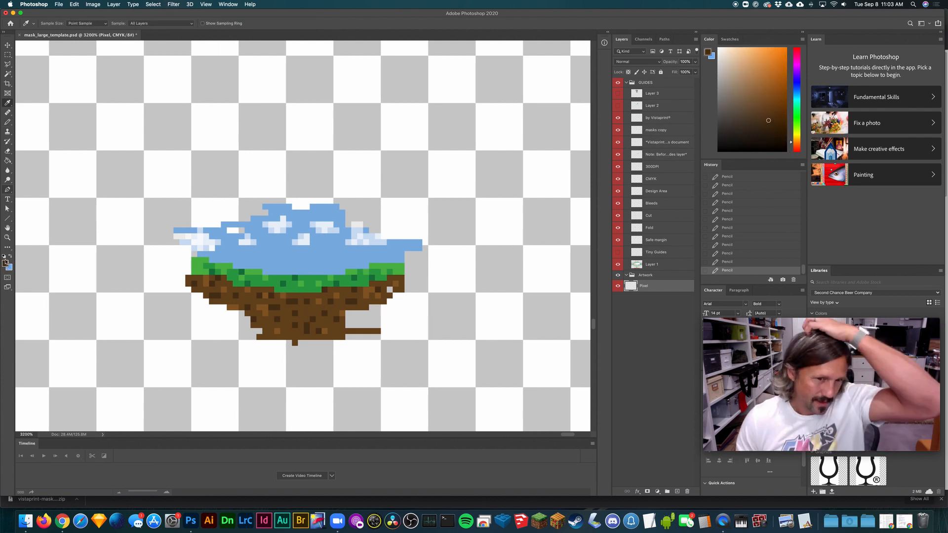
key("b")
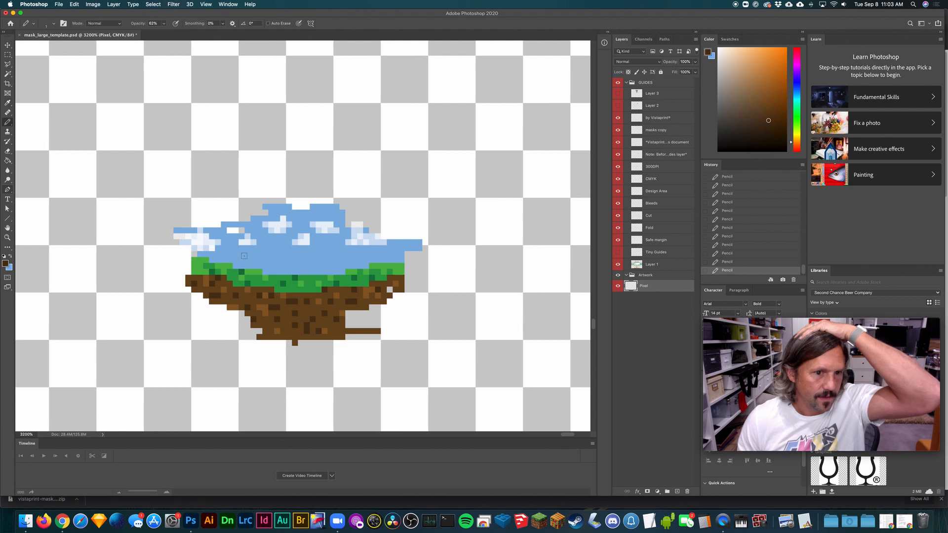
left_click_drag(270, 252, 271, 272)
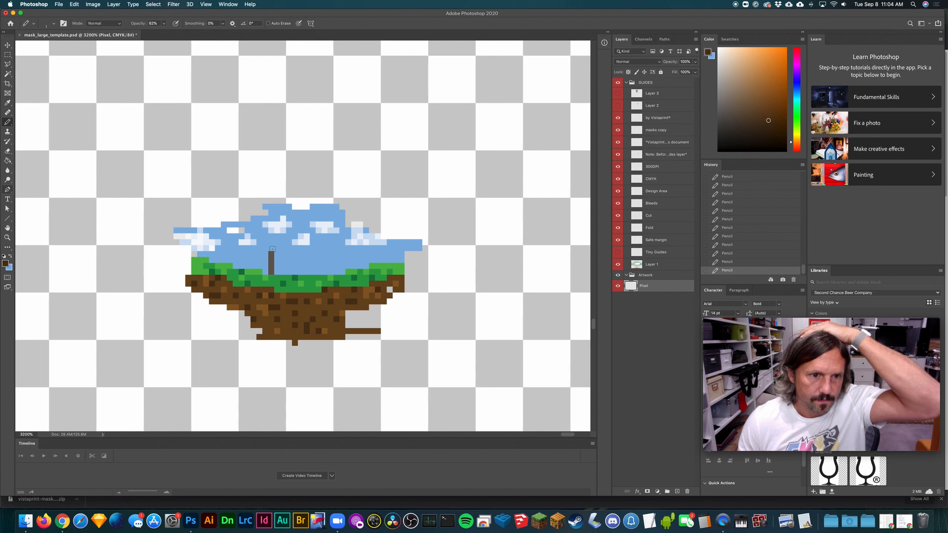
left_click(272, 248)
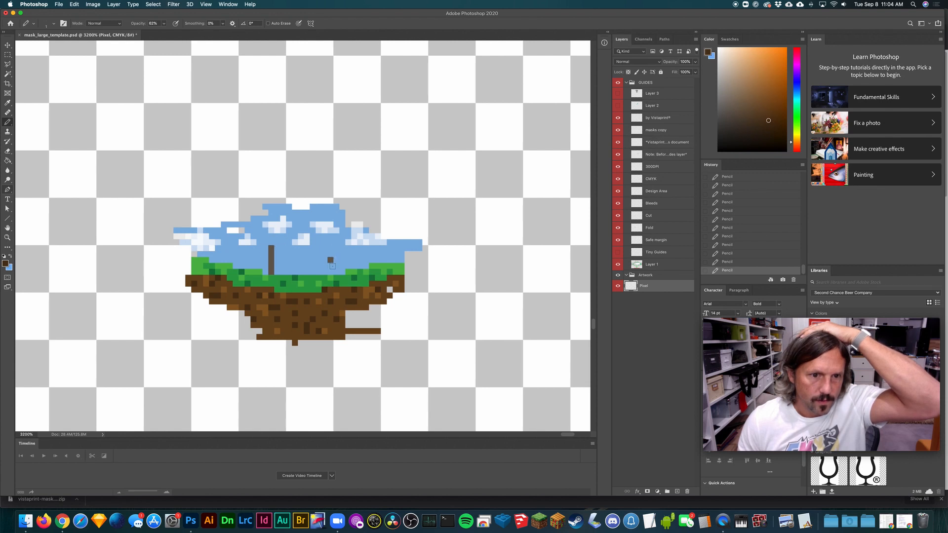
left_click_drag(333, 266, 332, 272)
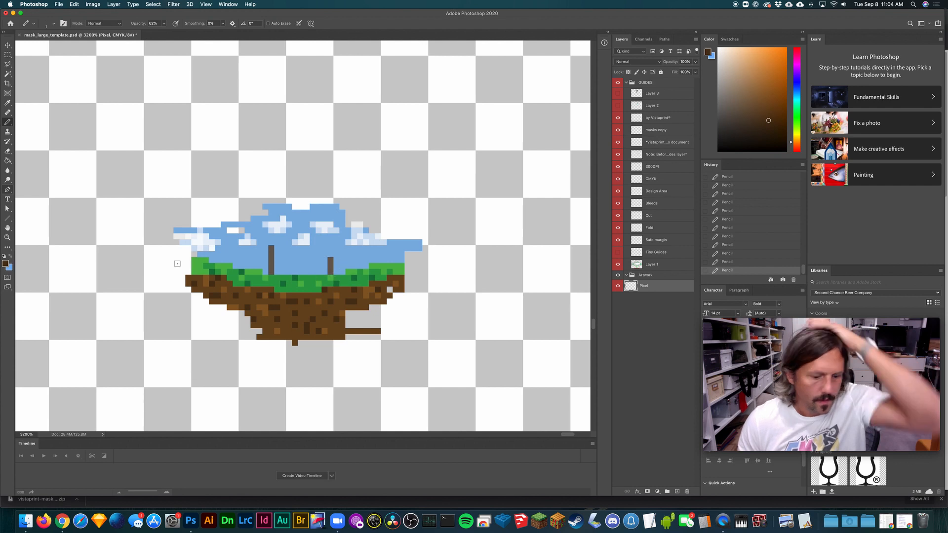
- Sample dark green from the grass, raise the pencil opacity to 100% and pencil a blocky crown on the shorter trunk
key("i")
left_click(340, 283)
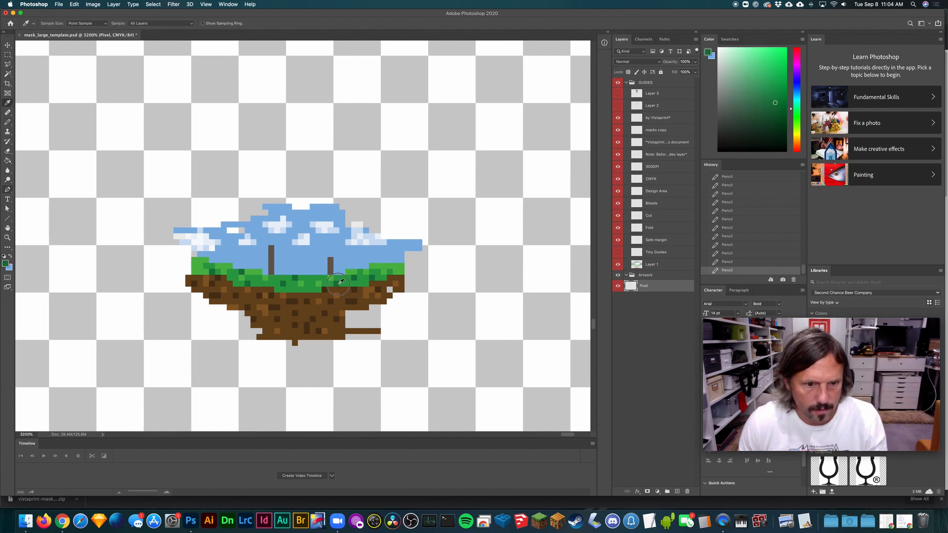
key("b")
mouse_move(323, 260)
left_mouse_down()
mouse_move(326, 248)
mouse_move(336, 256)
left_mouse_up()
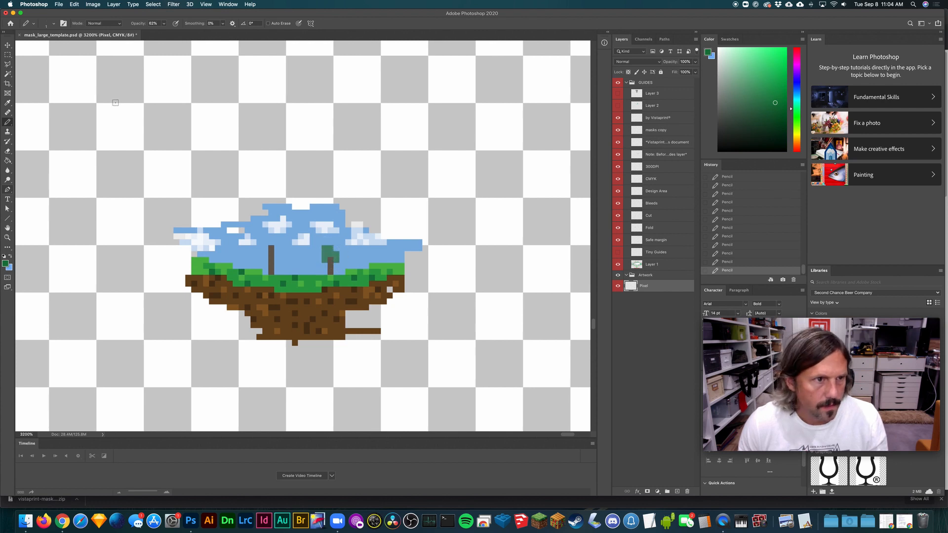
left_click(164, 23)
left_click_drag(164, 33, 180, 33)
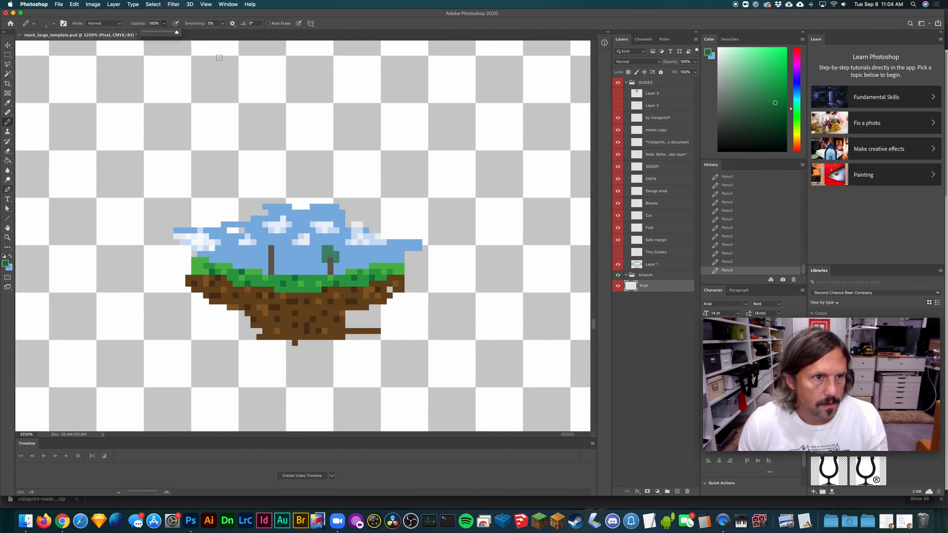
mouse_move(324, 258)
left_mouse_down()
mouse_move(331, 249)
mouse_move(330, 256)
left_mouse_up()
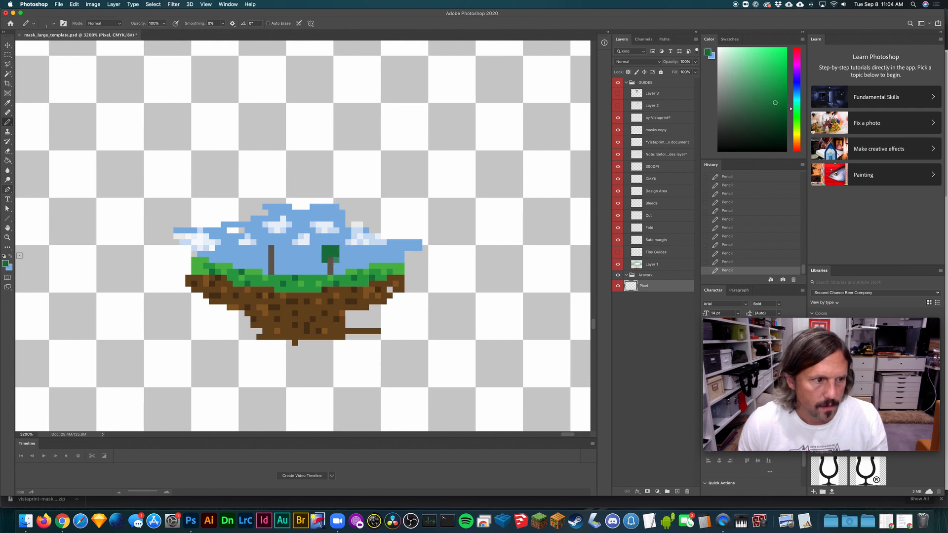
- Shift the foreground green's hue towards yellow and pencil foliage on both trees, giving the taller trunk a blocky crown
left_click(6, 263)
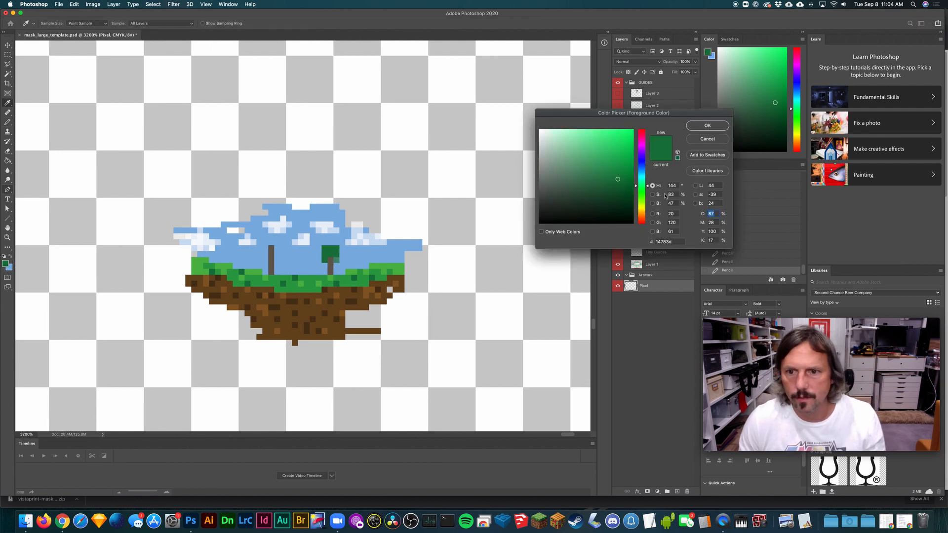
left_click_drag(646, 189, 642, 194)
left_click(700, 128)
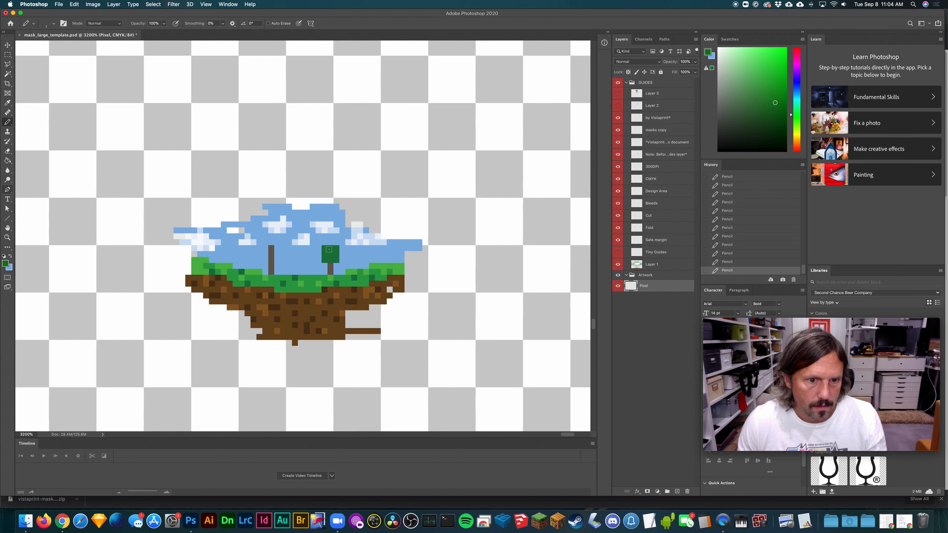
mouse_move(329, 248)
left_mouse_down()
mouse_move(266, 250)
mouse_move(267, 242)
mouse_move(279, 255)
left_mouse_up()
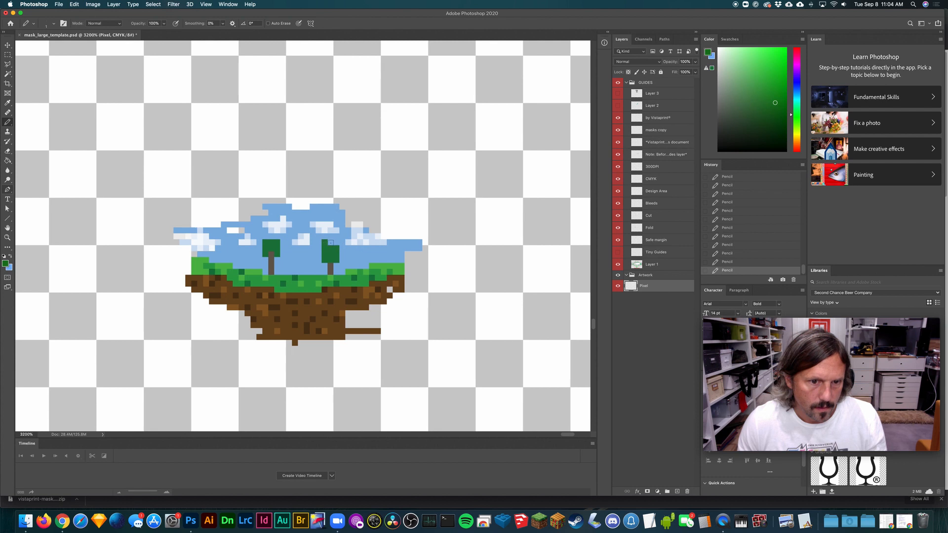
- Sample the sky blue and pencil away the upper corner of the shorter tree's crown to round it
key("i")
left_click(316, 248)
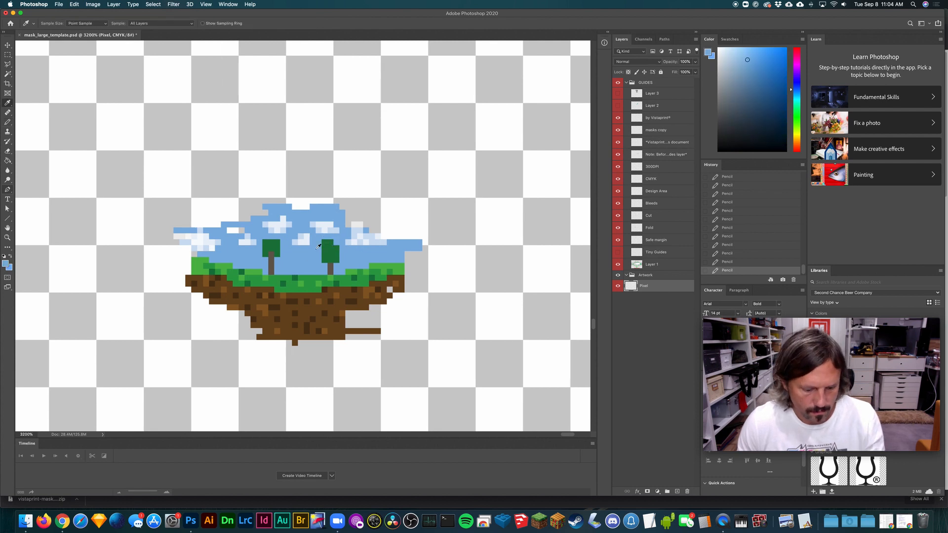
key("b")
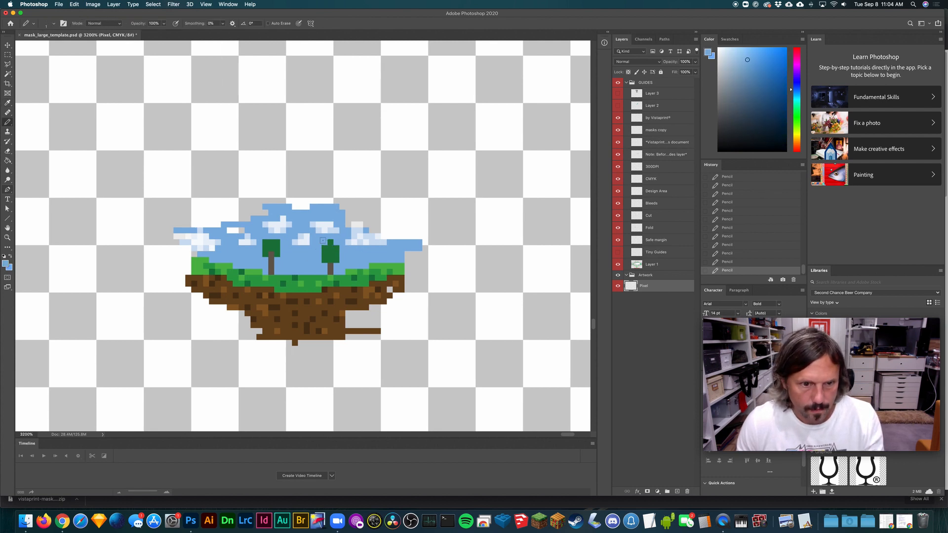
- Sample the taller tree's crown green and pencil extra pixels around its lower part to widen the crown
key("i")
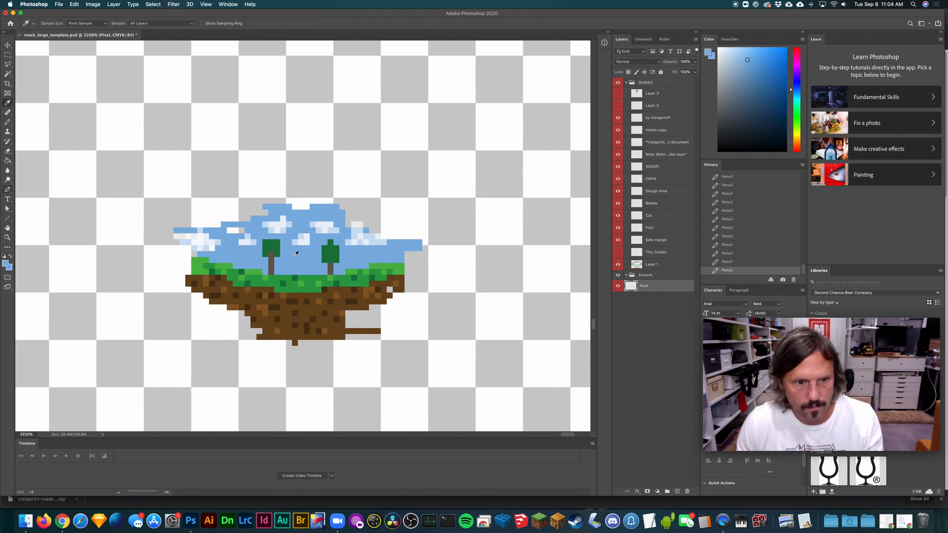
left_click(269, 241)
key("b")
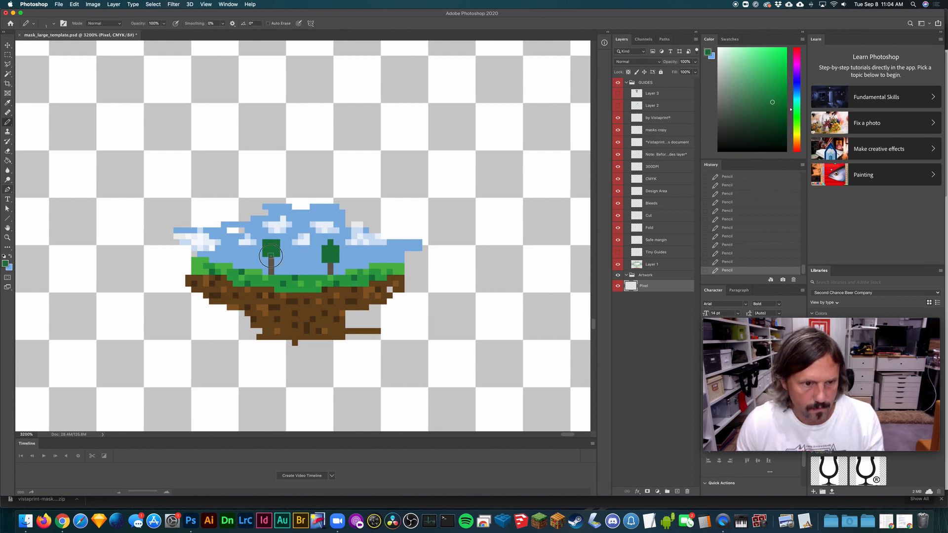
mouse_move(270, 256)
left_mouse_down()
mouse_move(259, 246)
mouse_move(280, 256)
left_mouse_up()
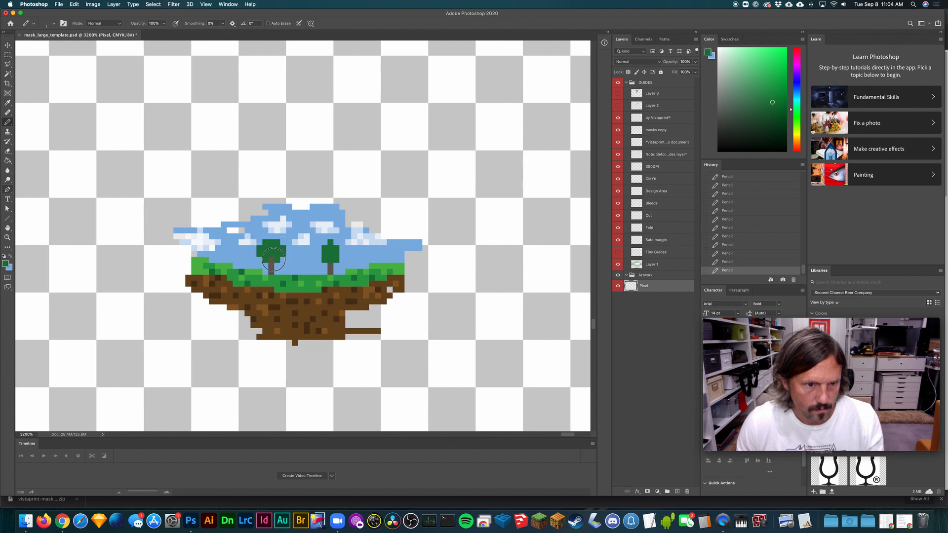
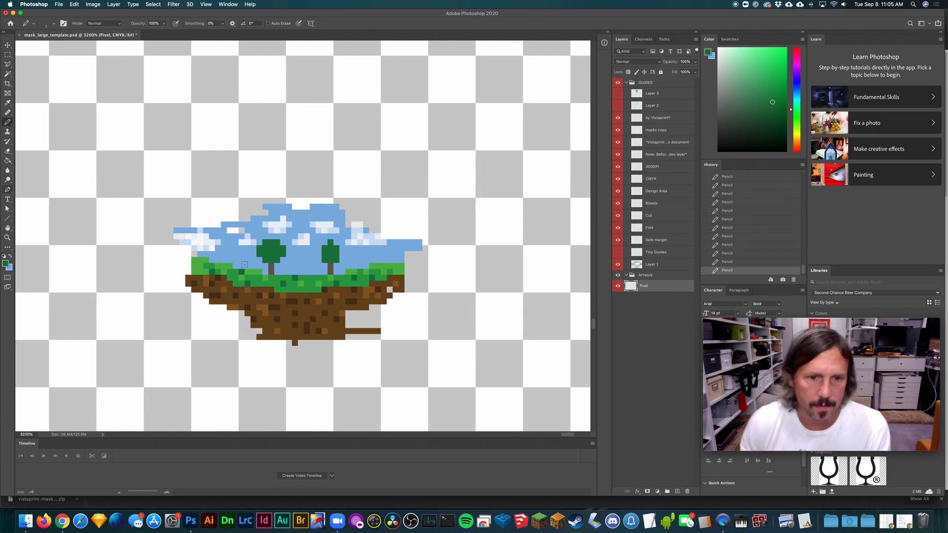
- Sample the sky blue and pencil extra sky along the island's upper edge and around its right-hand clouds to round the outline
key("super+minus")
key("super+minus")
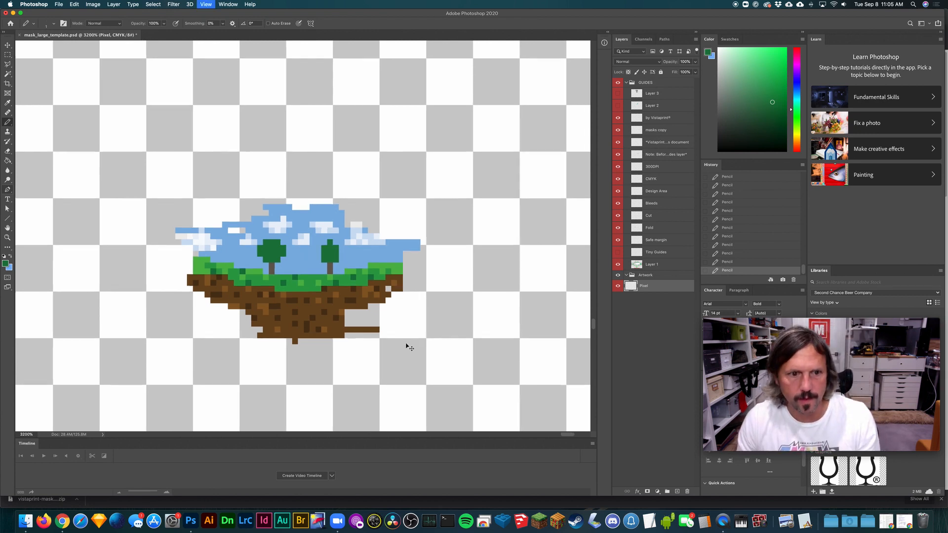
key("super+plus")
key("super+plus")
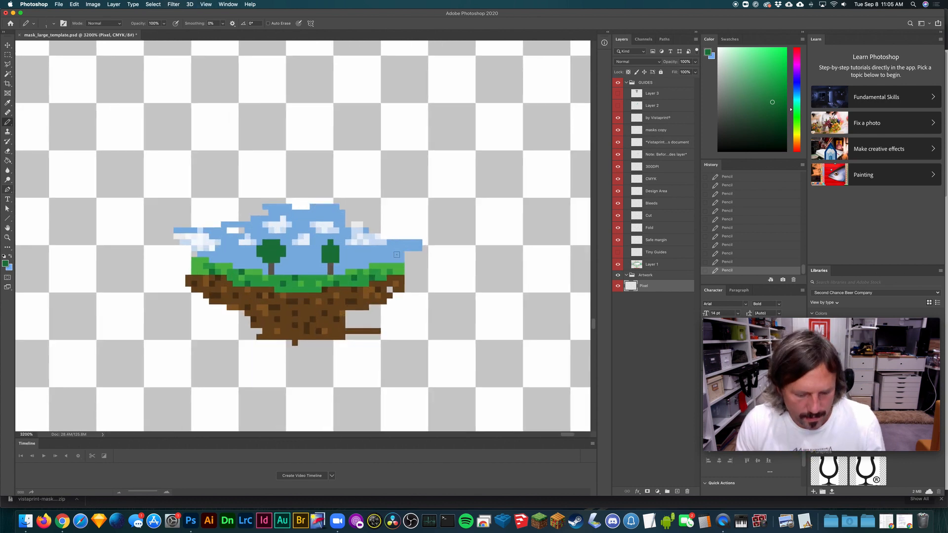
left_click(369, 242, "alt")
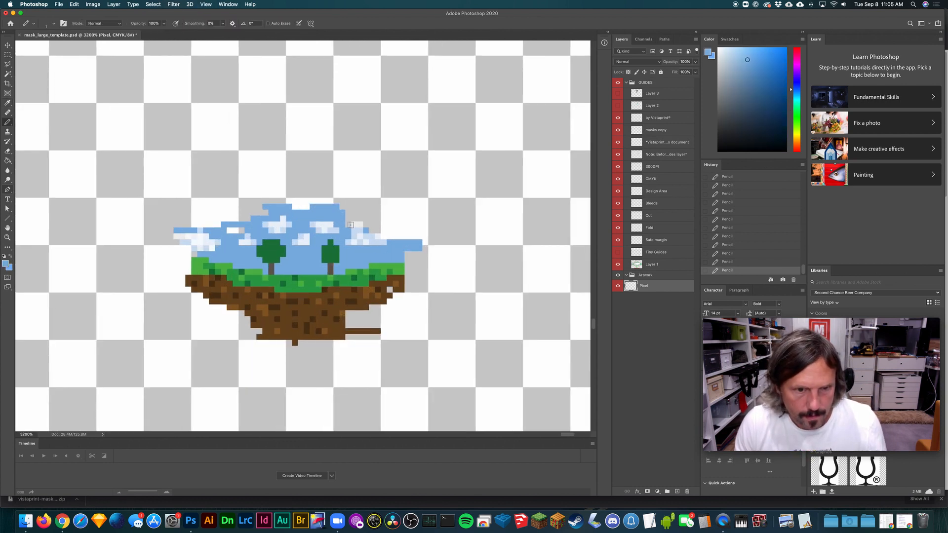
mouse_move(351, 225)
left_mouse_down()
mouse_move(349, 211)
mouse_move(360, 214)
mouse_move(394, 238)
left_mouse_up()
mouse_move(273, 210)
left_mouse_down()
mouse_move(208, 220)
mouse_move(284, 200)
mouse_move(387, 226)
mouse_move(417, 248)
mouse_move(405, 257)
mouse_move(413, 265)
mouse_move(417, 253)
left_mouse_up()
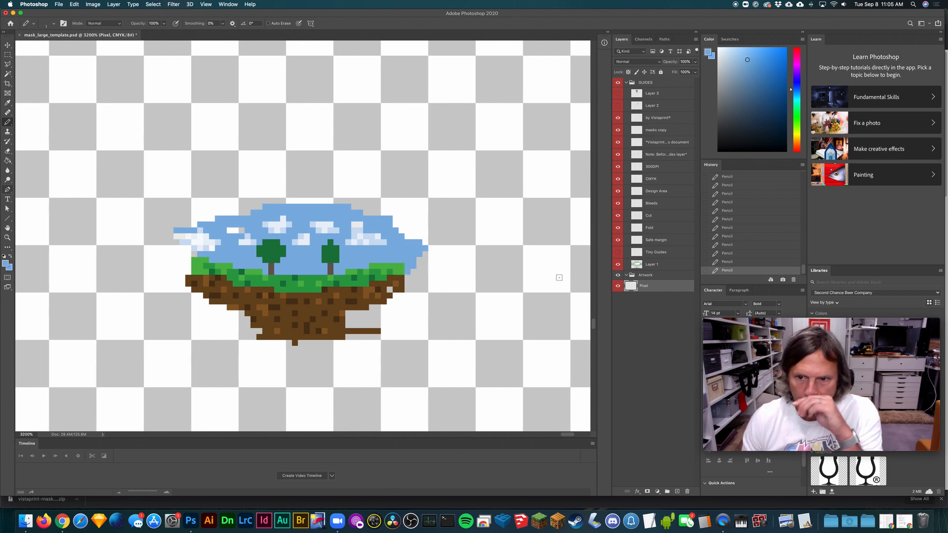
- Duplicate the tiny pixel-art landscape and place the copy just below the right wing of the mask outline
key("super+minus")
key("super+minus")
key("super+minus")
key("super+minus")
key("super+minus")
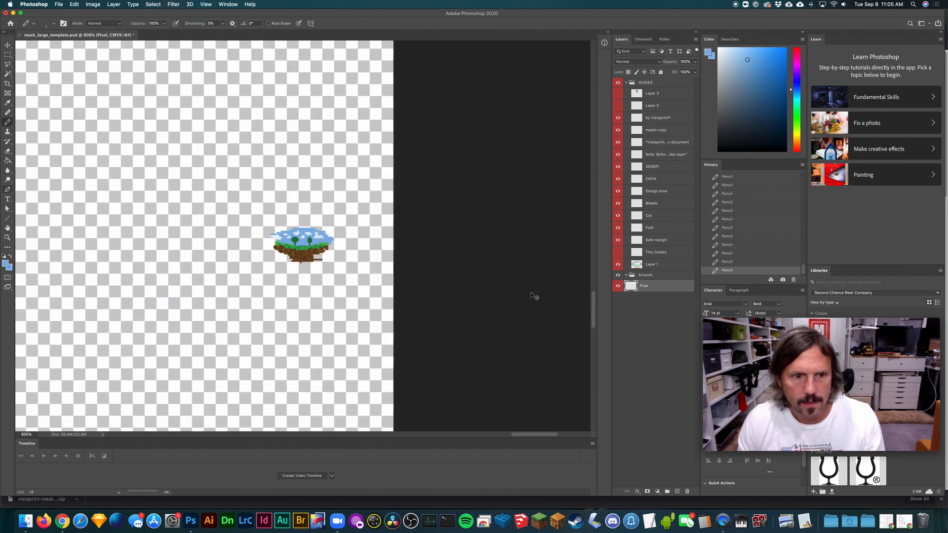
key("super+minus")
key("super+minus")
key("super+minus")
key("super+minus")
key("v")
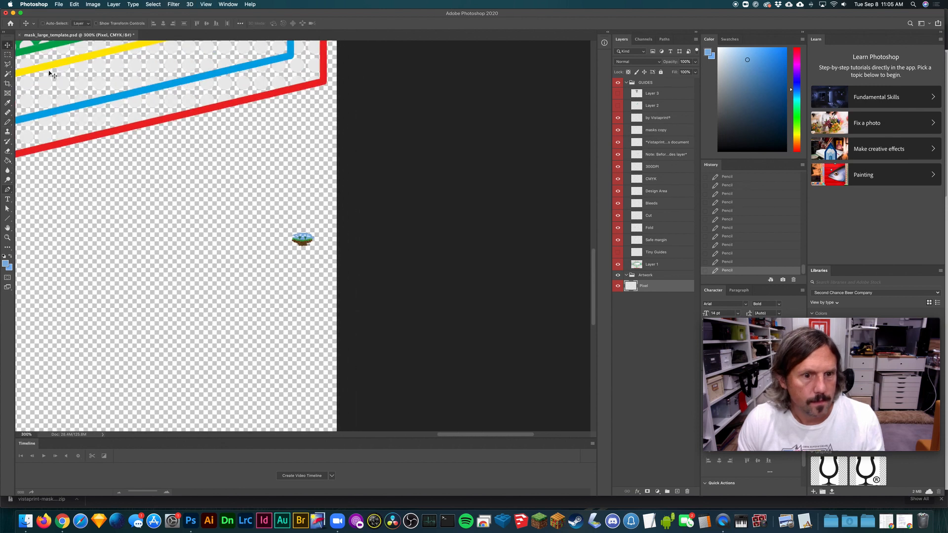
key("super+plus")
key("super+plus")
key("super+plus")
key("super+plus")
key("super+plus")
key("super+plus")
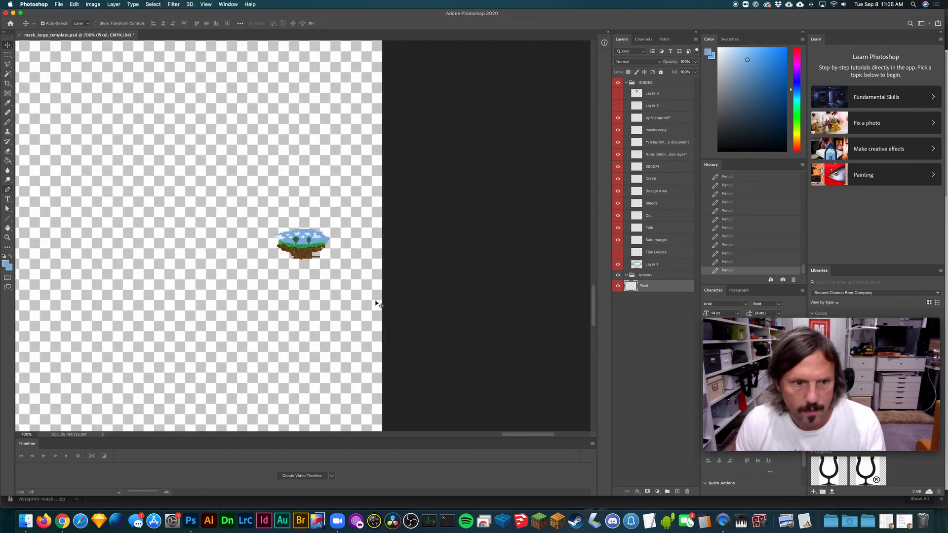
key("super+plus")
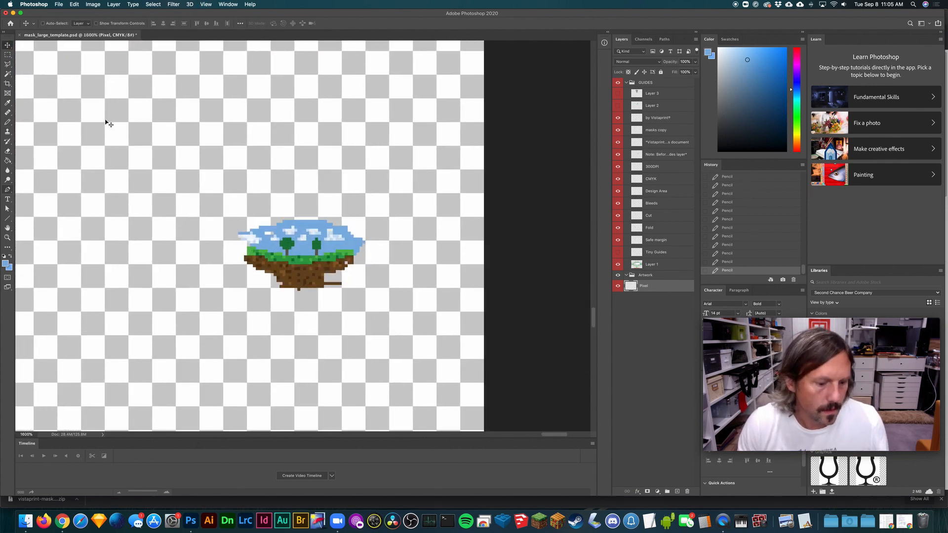
key("super+0")
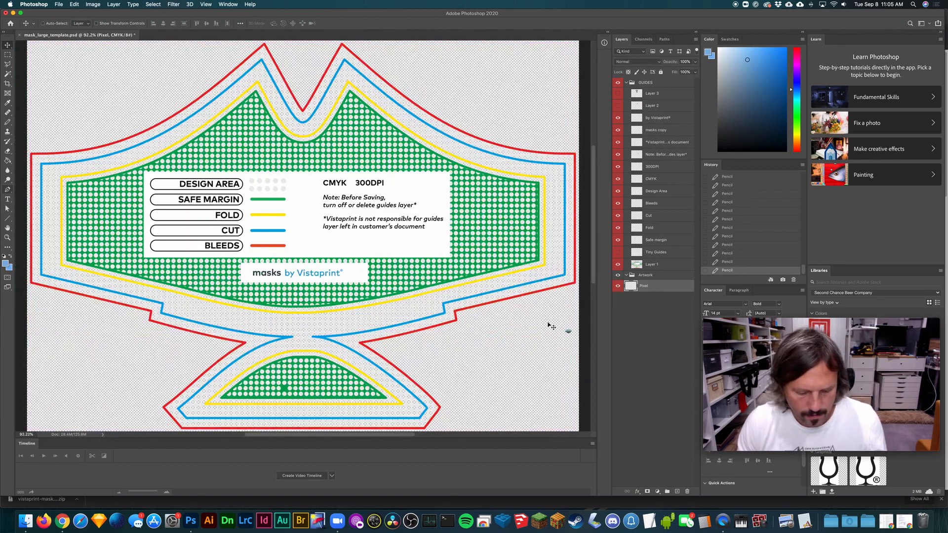
left_click_drag(549, 329, 432, 339)
- Try enlarging the copy across the mask to about 7200% with Free Transform and Bicubic Sharper interpolation
key("super+t")
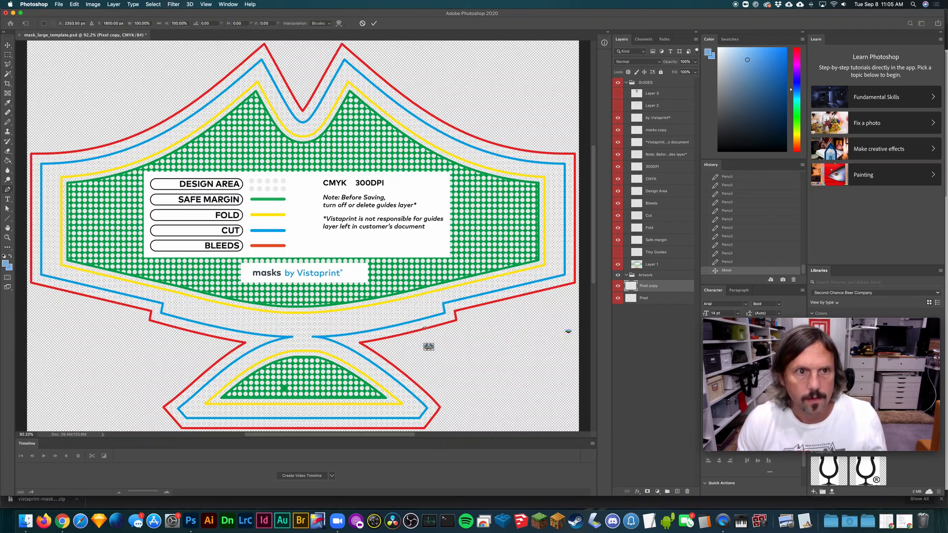
left_click(326, 24)
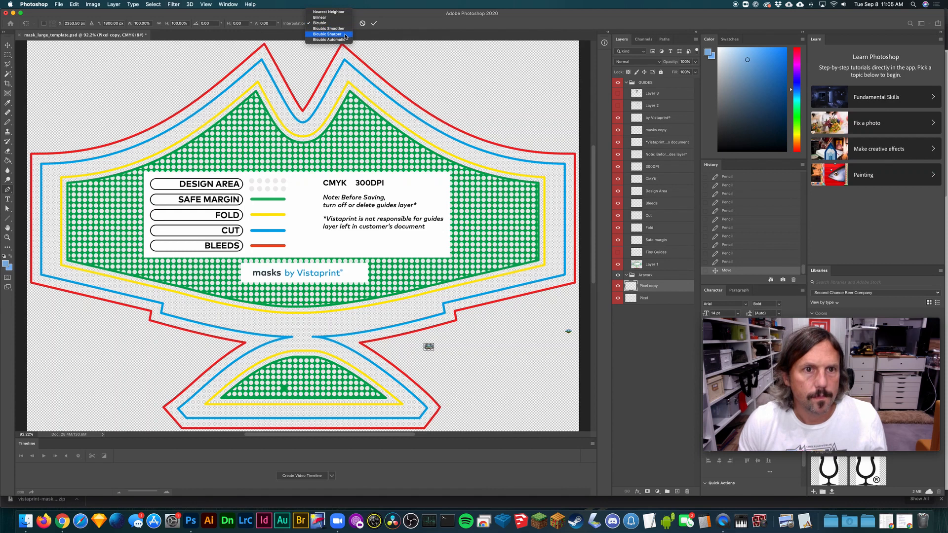
left_click(344, 34)
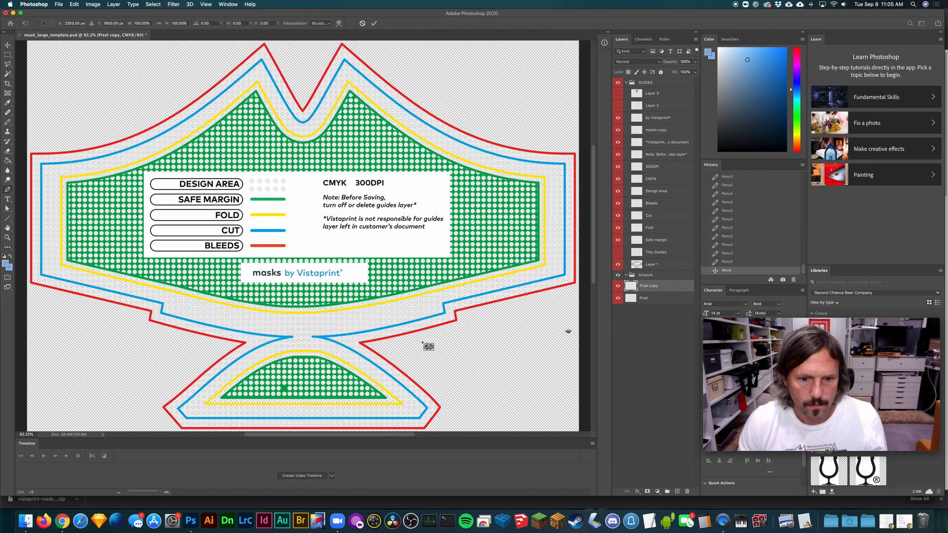
left_click_drag(428, 347, 54, 66)
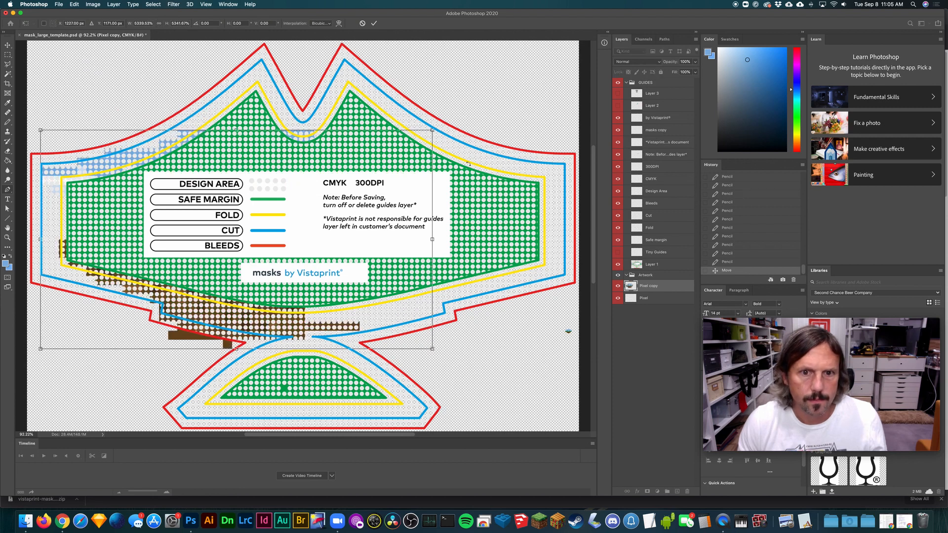
left_click_drag(430, 133, 521, 80)
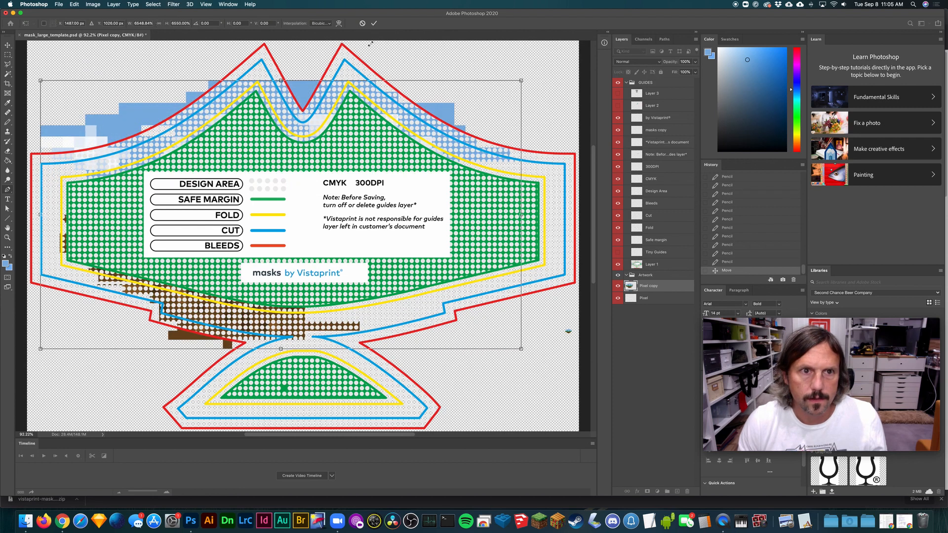
left_click(329, 25)
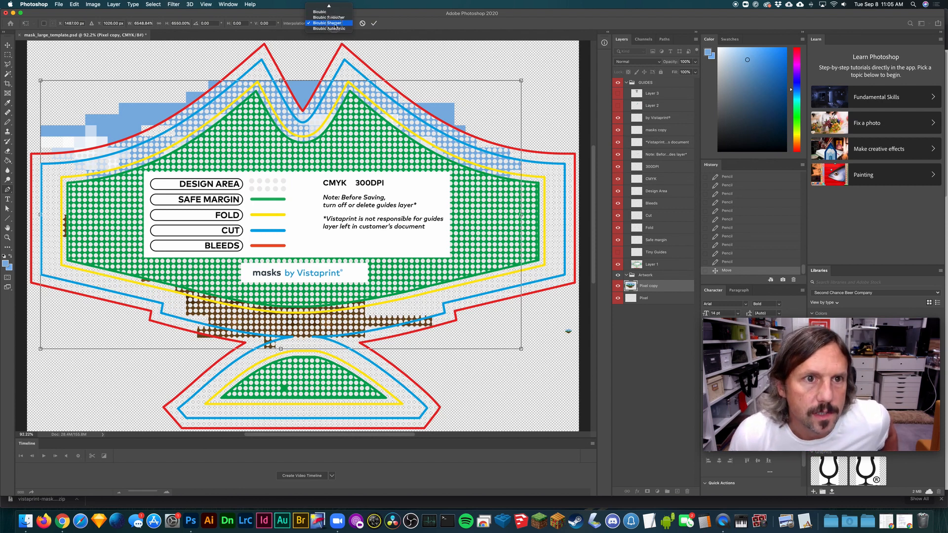
left_click(335, 24)
left_click_drag(521, 80, 564, 47)
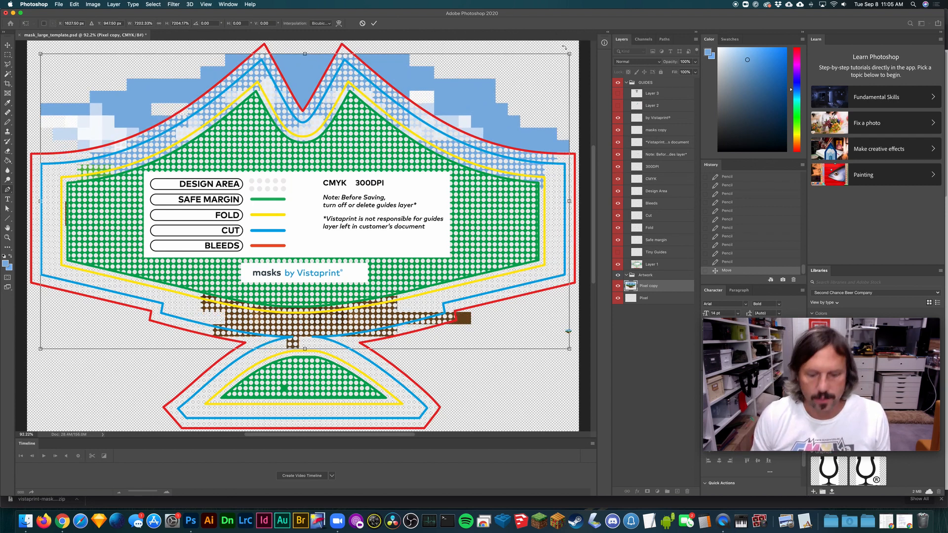
- Reposition the copy over the mask, enlarge it further to about 9960% and apply the Bicubic Sharper transform
key("super+minus")
left_click_drag(446, 158, 440, 119)
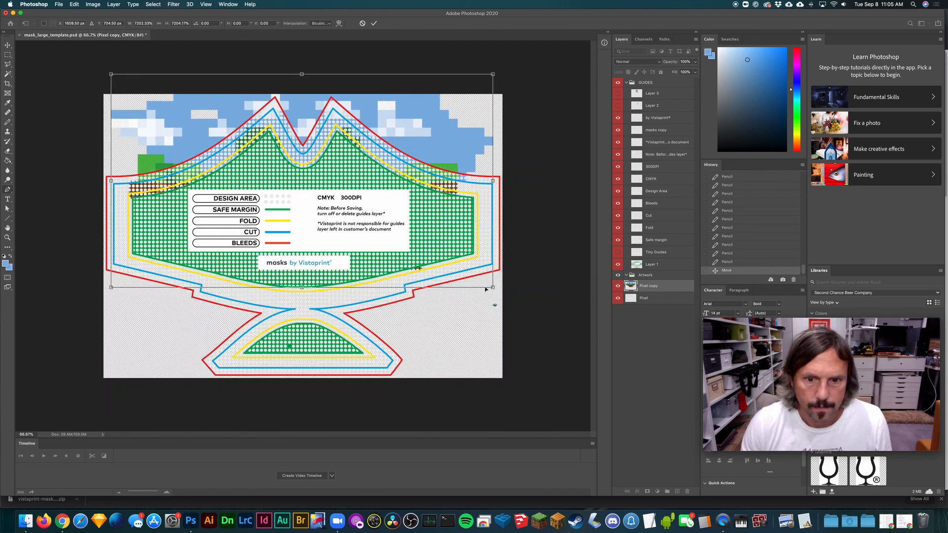
left_click_drag(490, 289, 514, 300)
left_click_drag(446, 148, 446, 212)
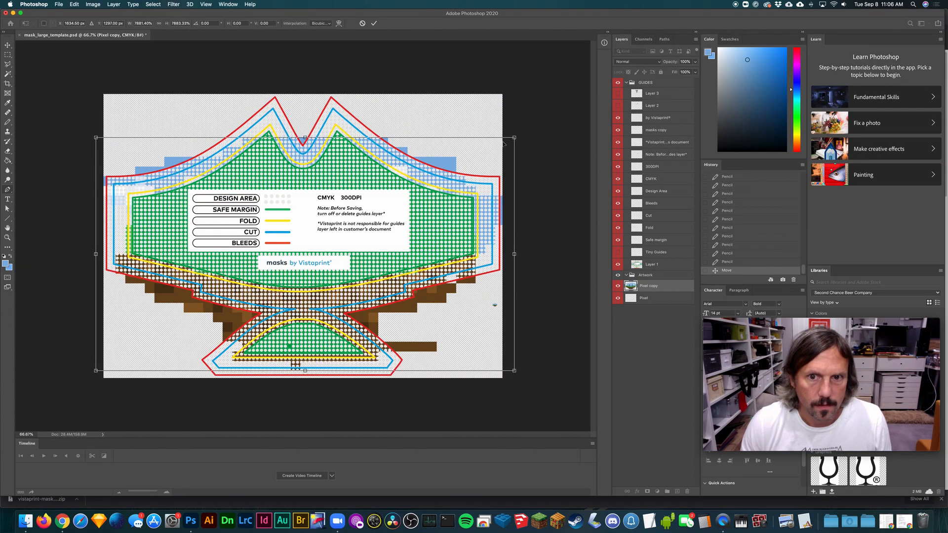
left_click_drag(511, 141, 571, 76)
left_click_drag(467, 138, 450, 147)
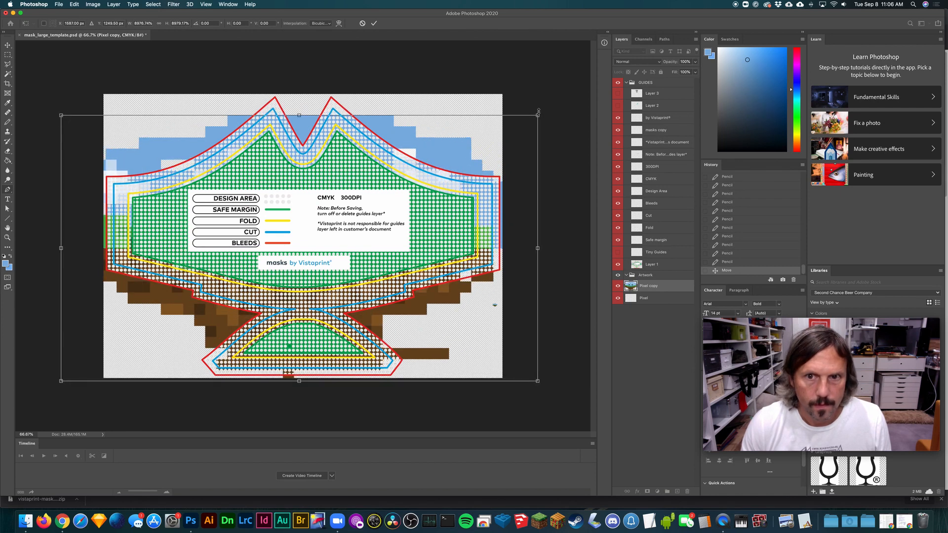
left_click_drag(537, 114, 589, 86)
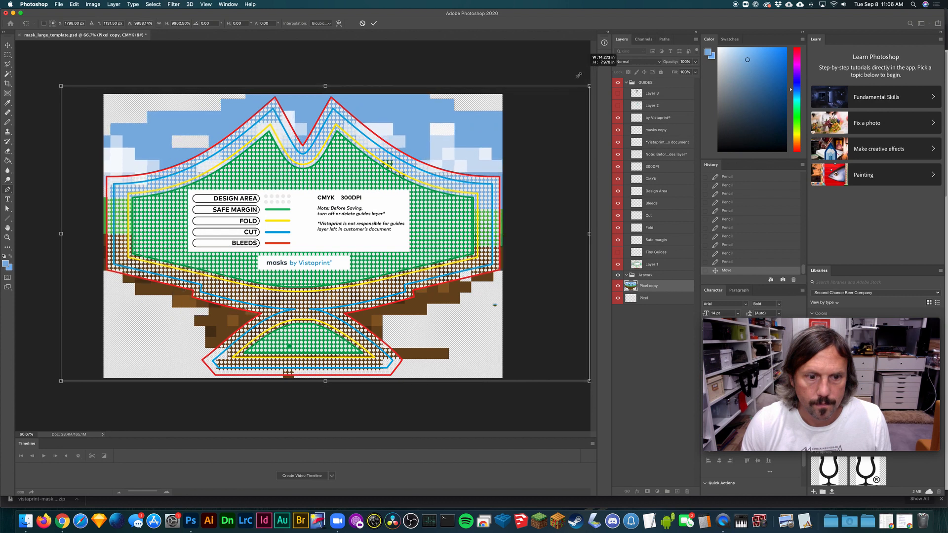
left_click_drag(443, 136, 425, 137)
key("Return")
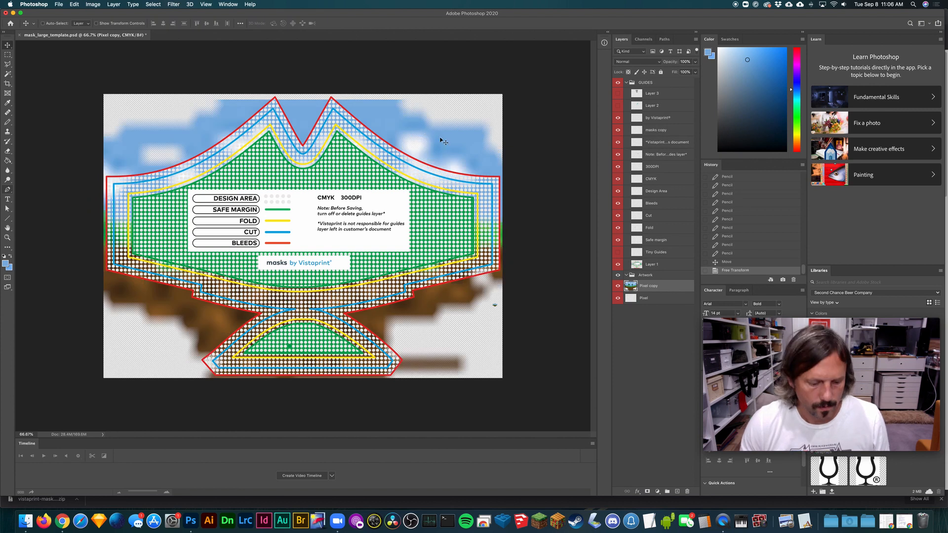
- Undo the Bicubic Sharper enlargement and start another Free Transform of the copy with Nearest Neighbor interpolation
key("super+t")
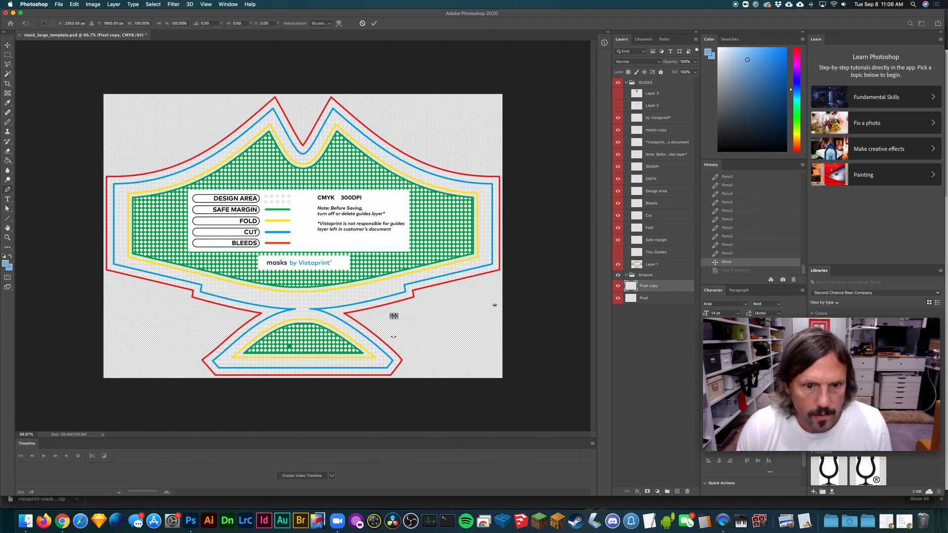
left_click(323, 23)
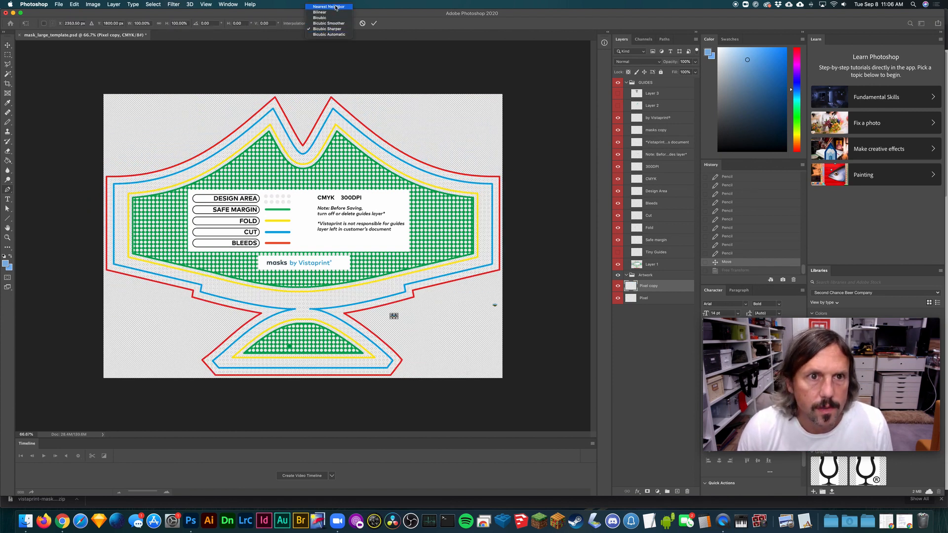
left_click(335, 9)
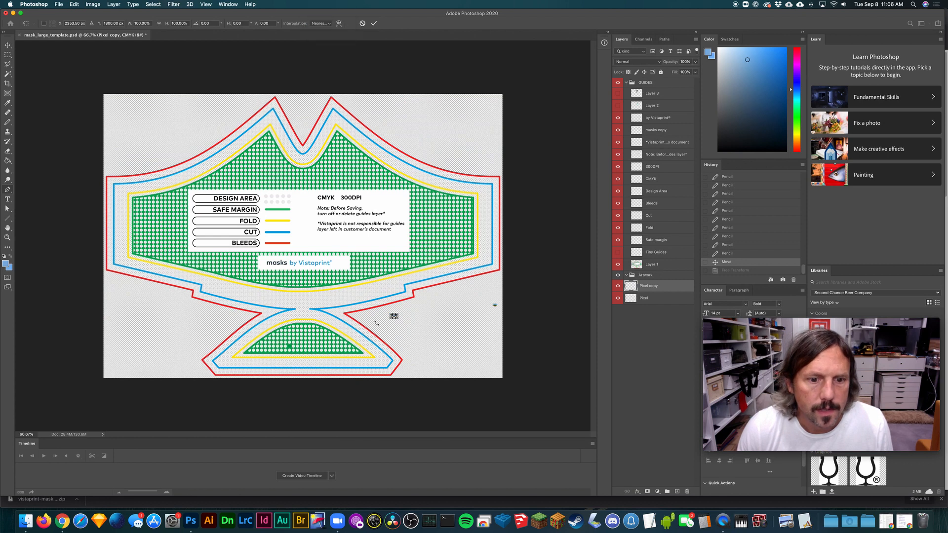
- Try enlarging the copy to about 6310% over the left part of the mask, apply it and undo the transform
left_click_drag(390, 313, 117, 35)
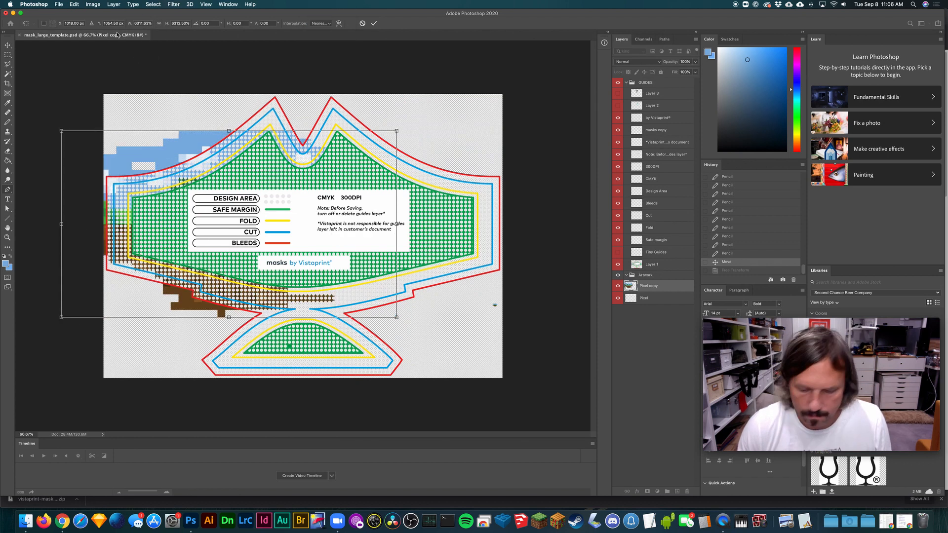
key("Return")
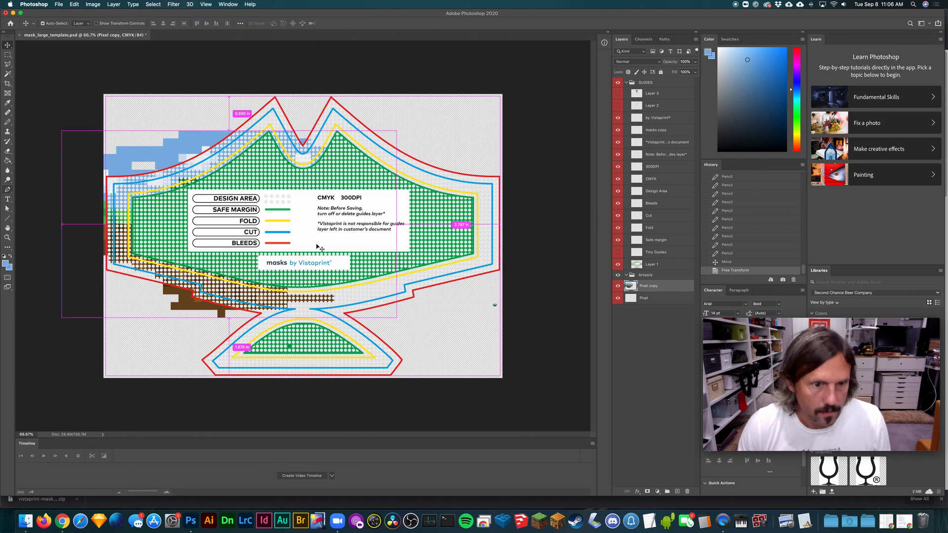
key("super+z")
- Enlarge the copy to about 10220% with Free Transform and shift it over the mask template
key("super+t")
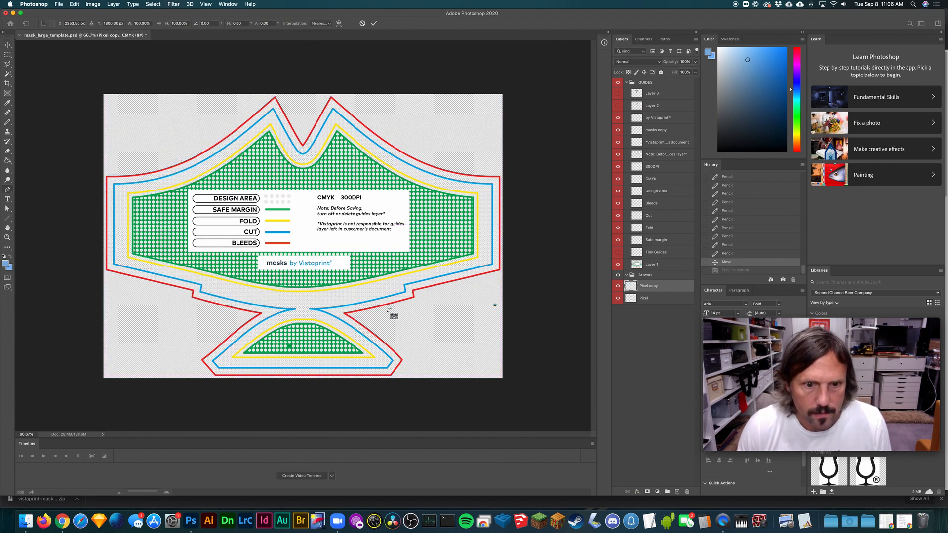
left_click_drag(392, 314, 28, 33)
left_click_drag(398, 317, 546, 388)
left_click_drag(427, 306, 441, 304)
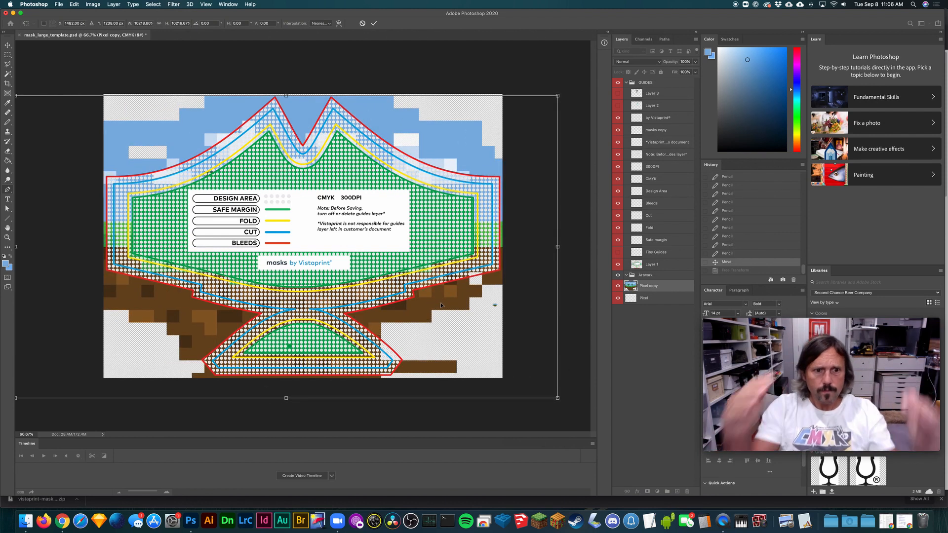
key("super+minus")
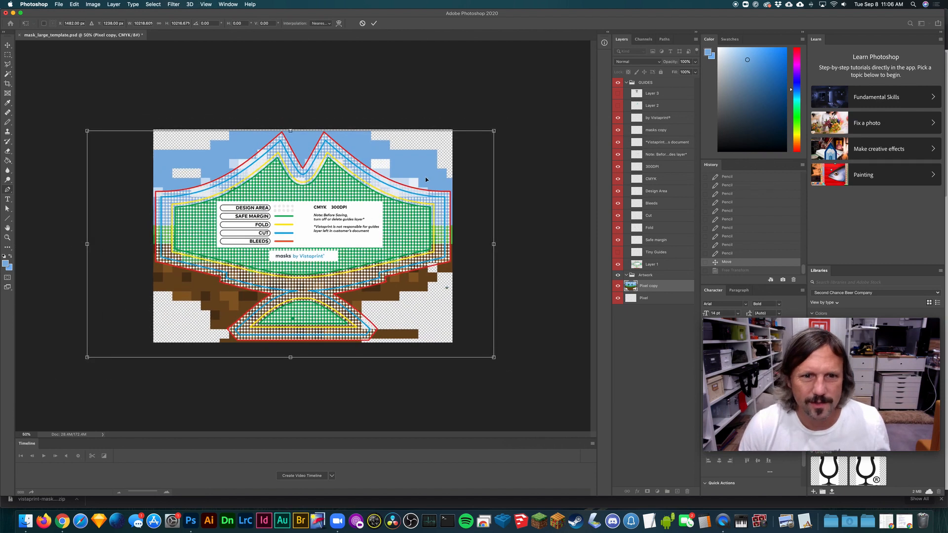
left_click_drag(426, 179, 439, 169)
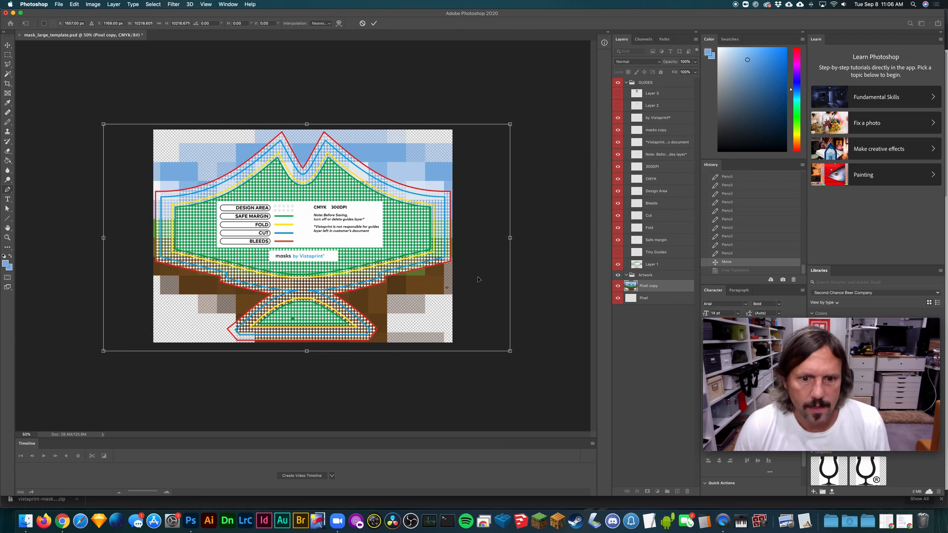
- Fine-tune the copy's scale and position so the landscape spans the template's width, and apply the transform
left_click_drag(99, 352, 82, 362)
left_click_drag(511, 125, 522, 118)
mouse_move(388, 163)
left_mouse_down()
mouse_move(401, 151)
mouse_move(391, 148)
left_mouse_up()
left_click_drag(524, 347, 502, 337)
left_click_drag(511, 103, 476, 130)
left_click_drag(393, 163, 412, 168)
key("Return")
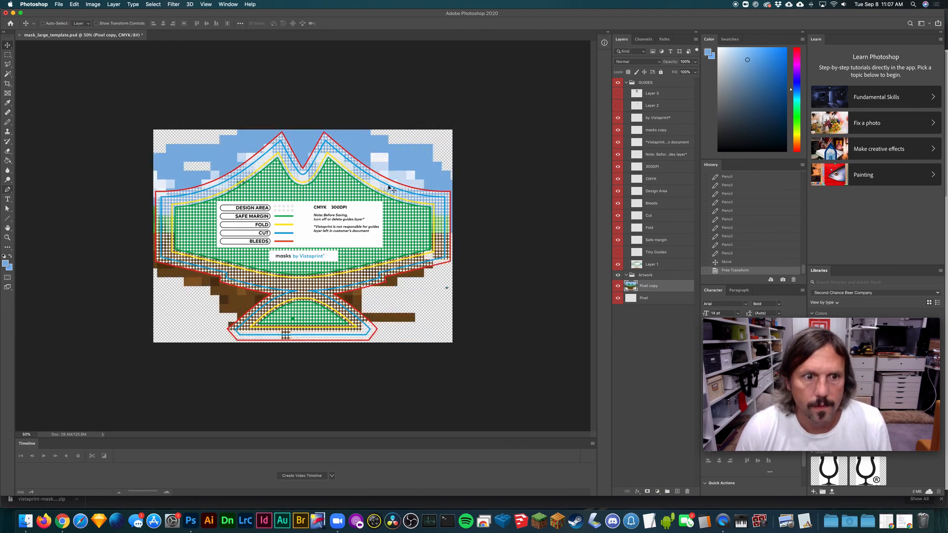
- Toggle Layer 1's visibility off and on, and hide the whole GUIDES group to leave only the artwork
left_click(618, 264)
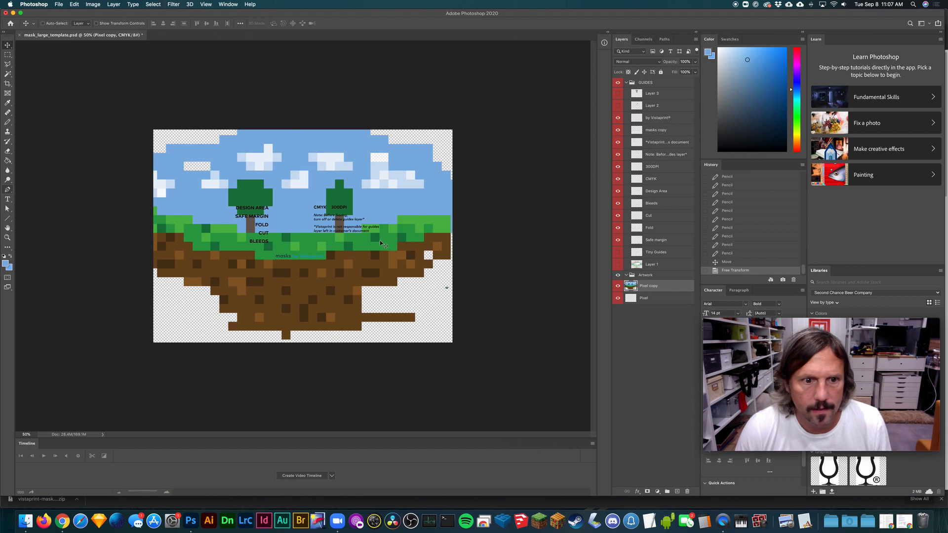
left_click(617, 265)
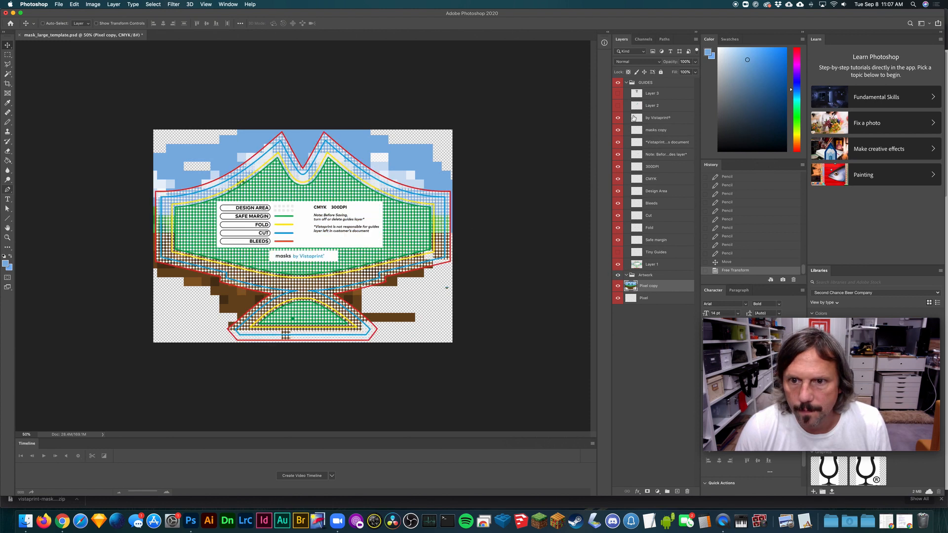
left_click(618, 83)
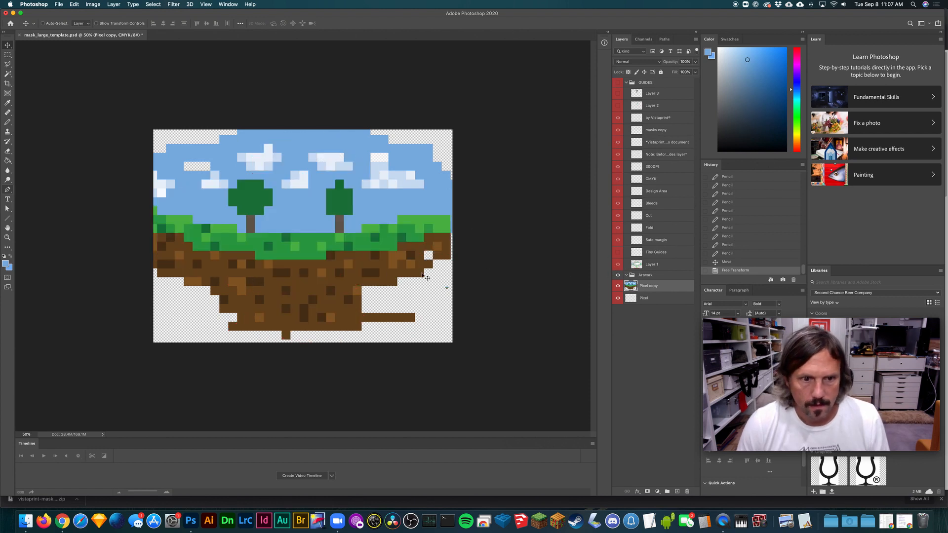
key("super+plus")
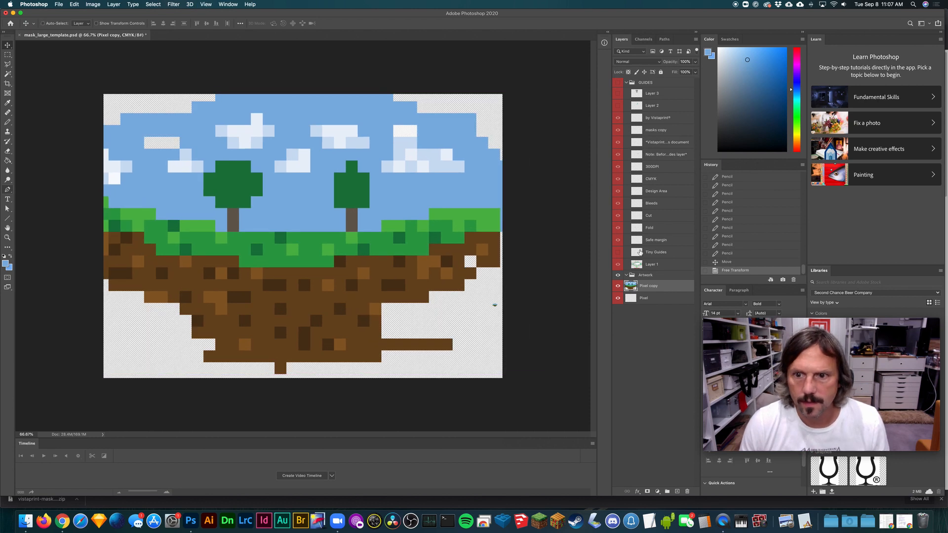
- Show the GUIDES group, and reorder the Artwork group so Pixel sits above Pixel copy, with the group hidden
left_click(618, 264)
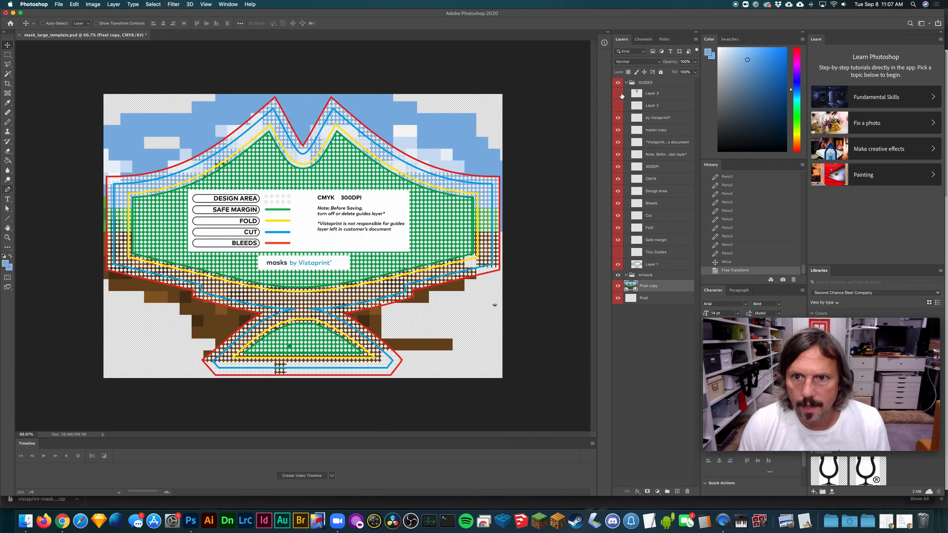
left_click(618, 275)
left_click_drag(634, 285, 629, 284)
left_click(617, 275)
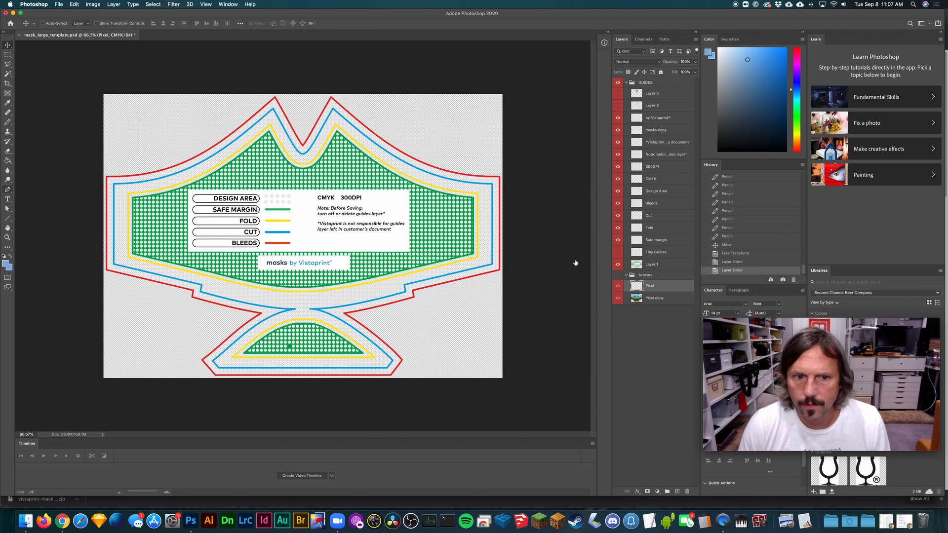
- Select the red bleed outline on Layer 1 with the Magic Wand
key("alt+bracketright")
key("super+1")
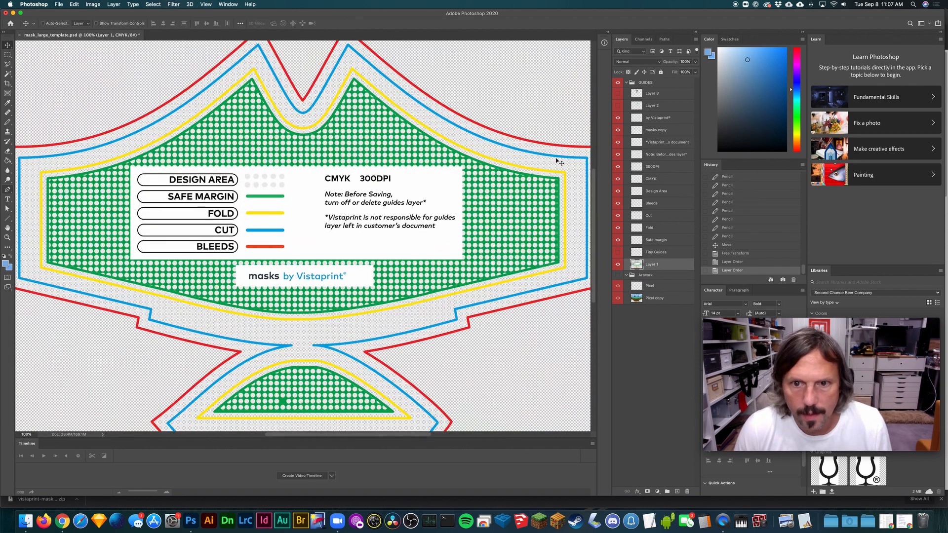
key("w")
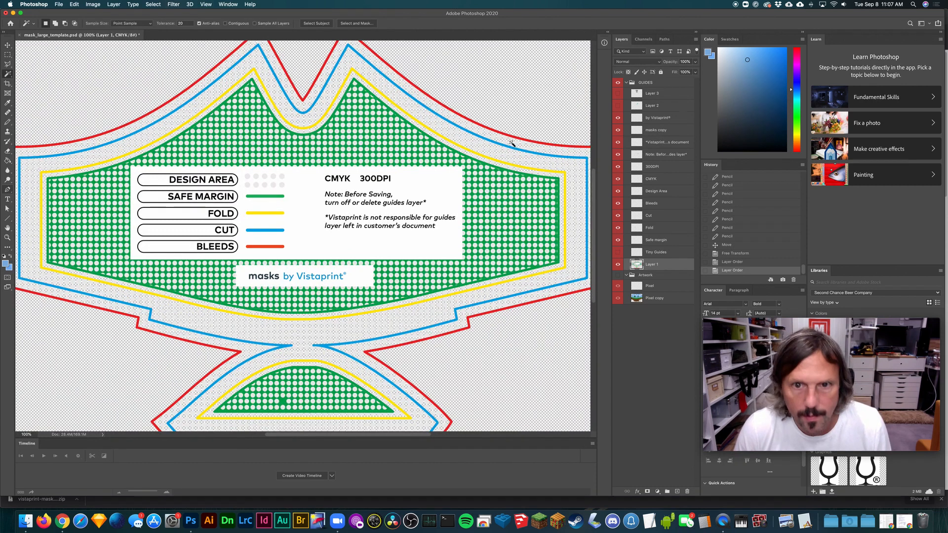
left_click(513, 139)
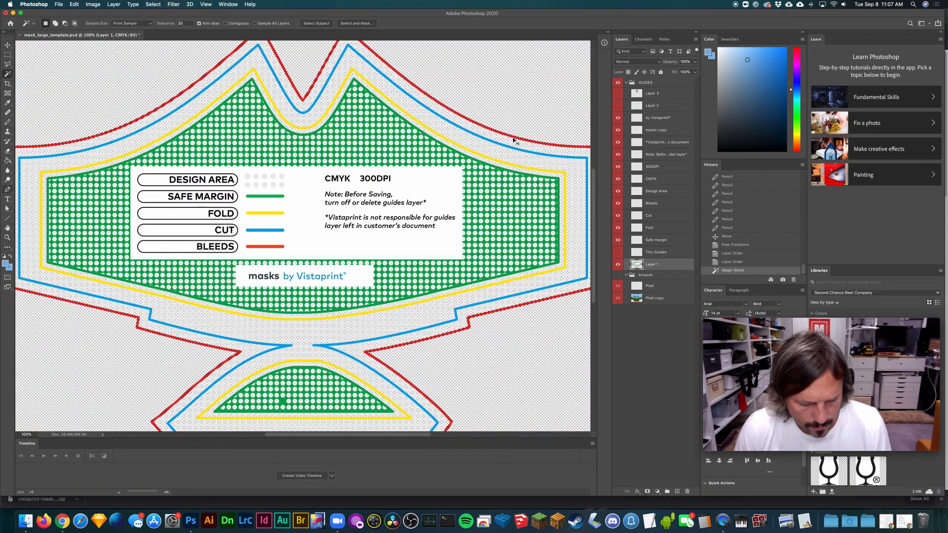
- Paste a copy of the red outline onto a new layer above Pixel and name that layer BLEED
left_click(652, 292)
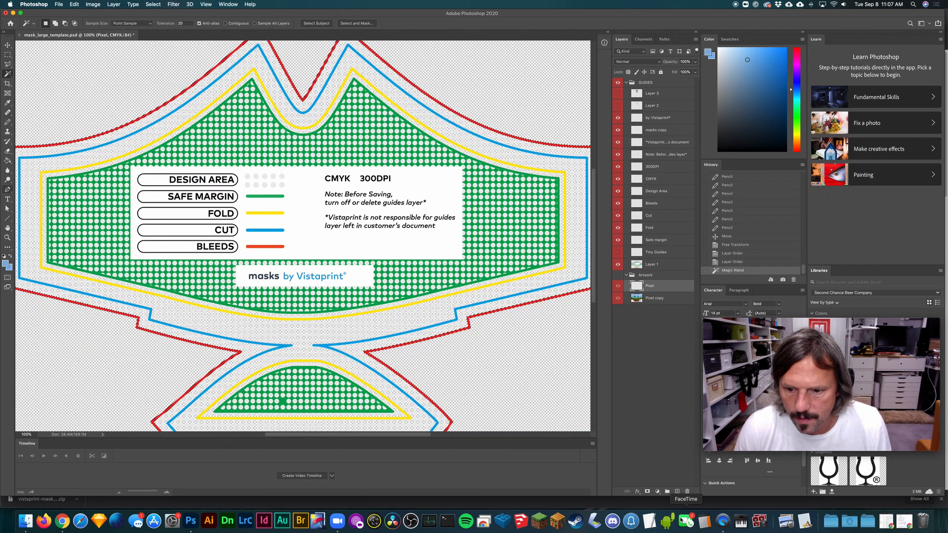
left_click(677, 491)
key("super+v")
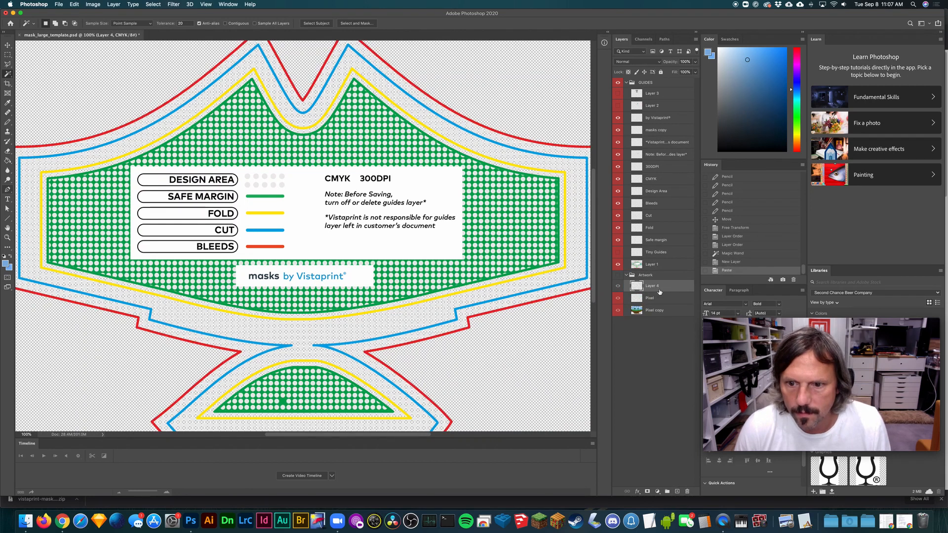
double_click(659, 291)
type("BLEED")
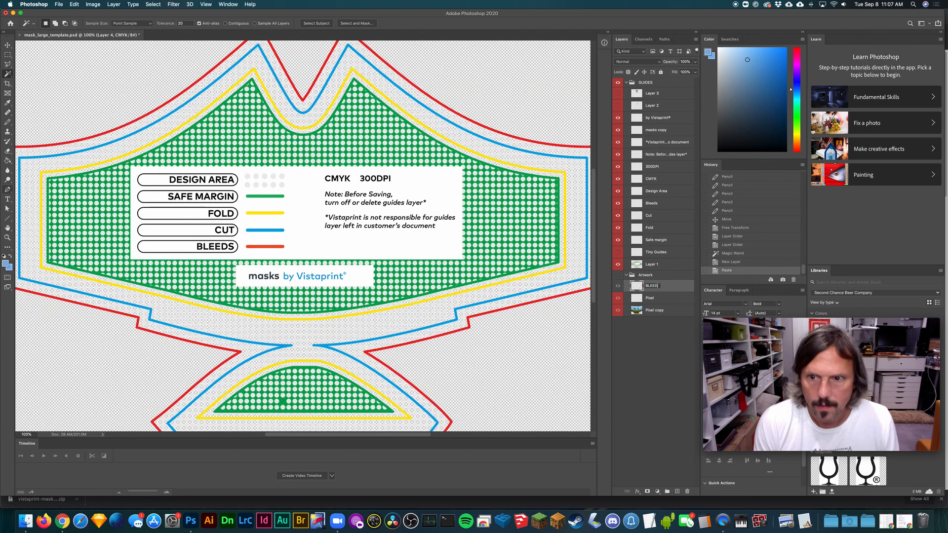
key("Return")
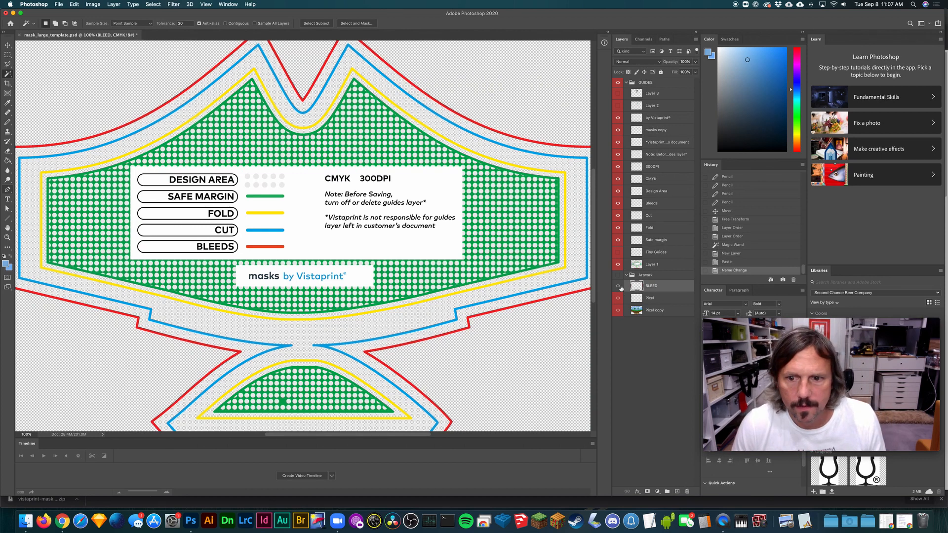
- Make Layer 1 active and check the document's dimensions and resolution in Image Size without changing them
left_click(662, 265)
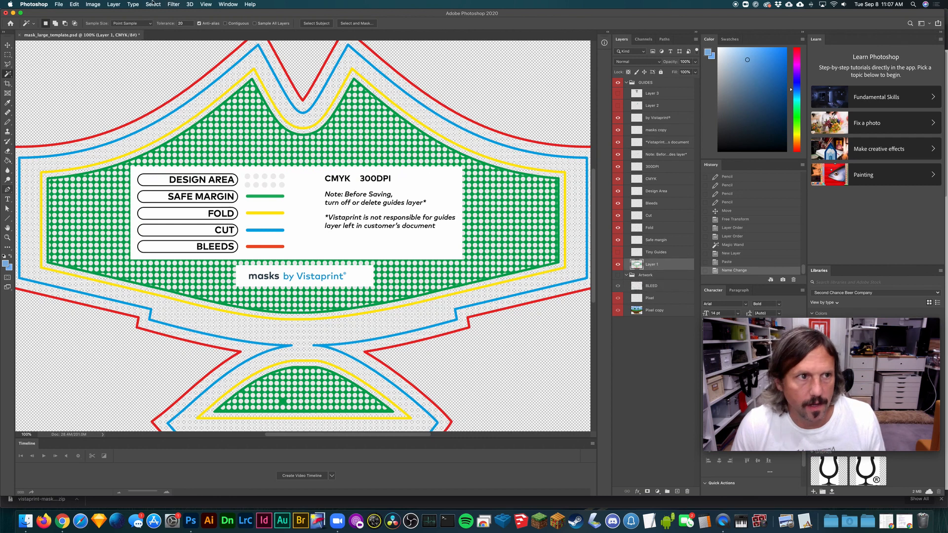
left_click(90, 4)
left_click(98, 61)
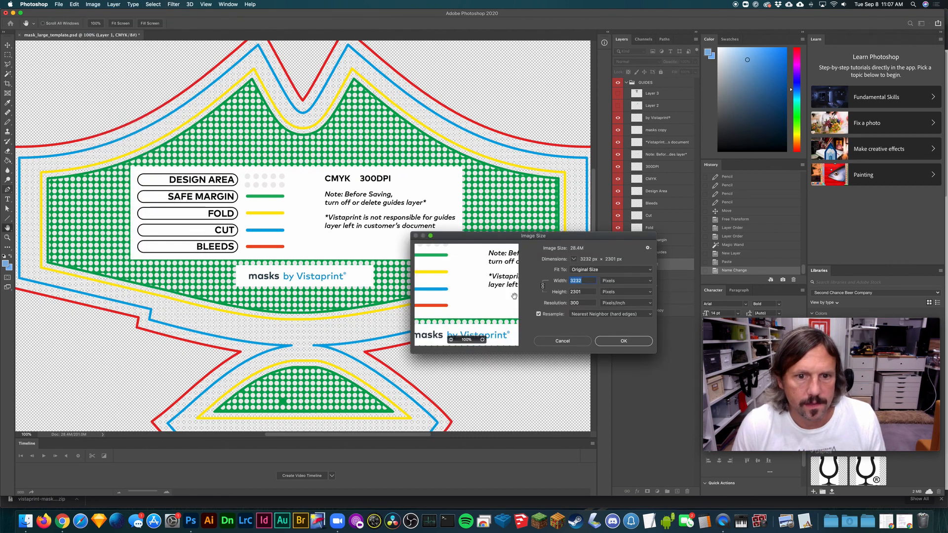
left_click(575, 346)
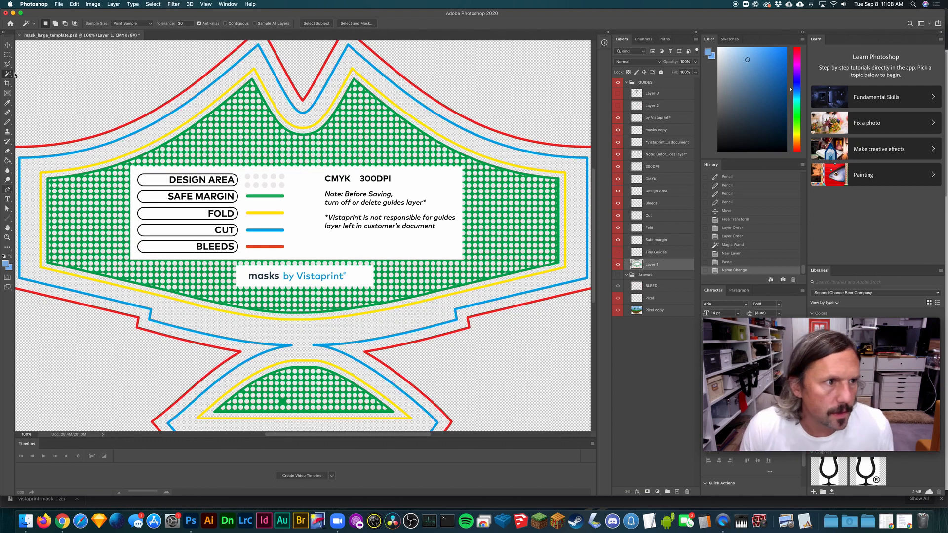
- Select the green safe-margin pattern on Layer 1 with the Magic Wand
scroll(131, 222, "down", 5)
scroll(37, 124, "up", 6)
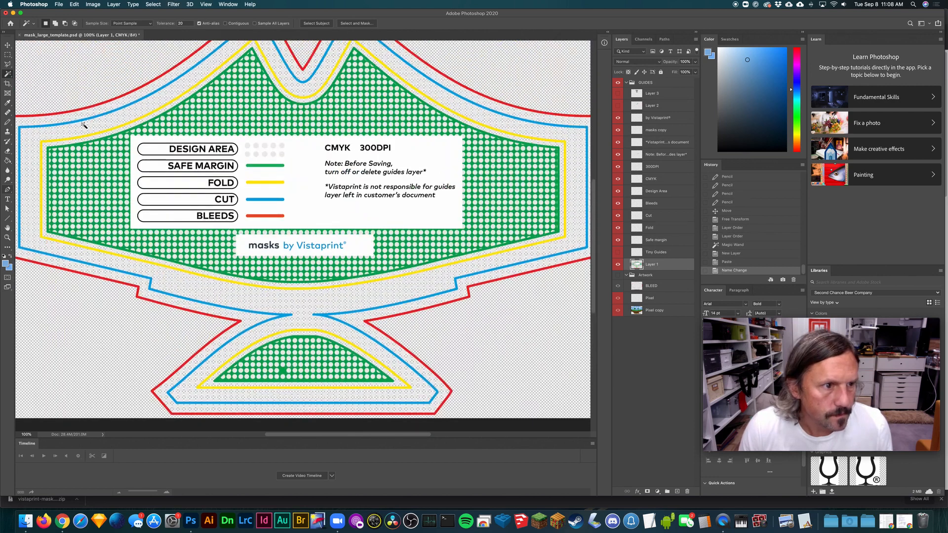
left_click(124, 132)
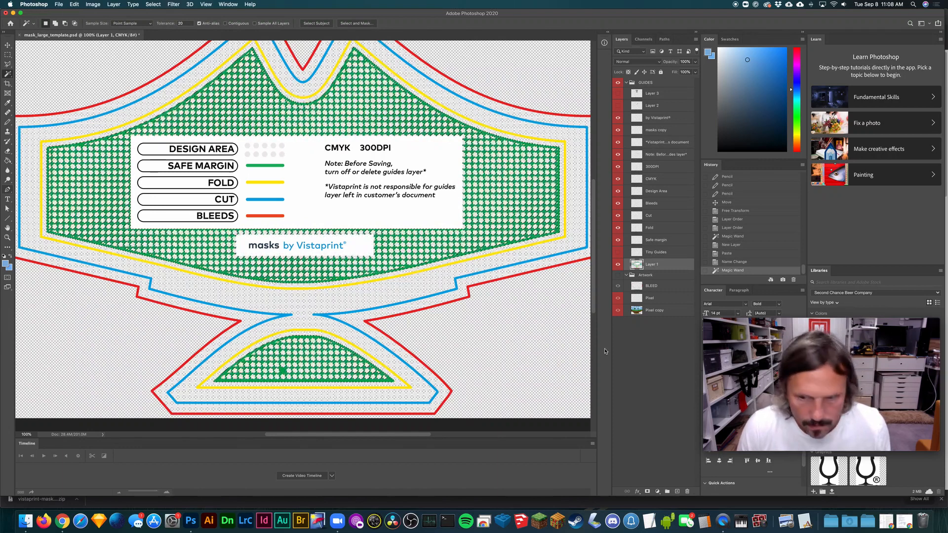
- Paste a copy of the green safe-margin pattern onto a new layer above BLEED and name it Safe
left_click(652, 286)
key("ctrl+c")
key("ctrl+v")
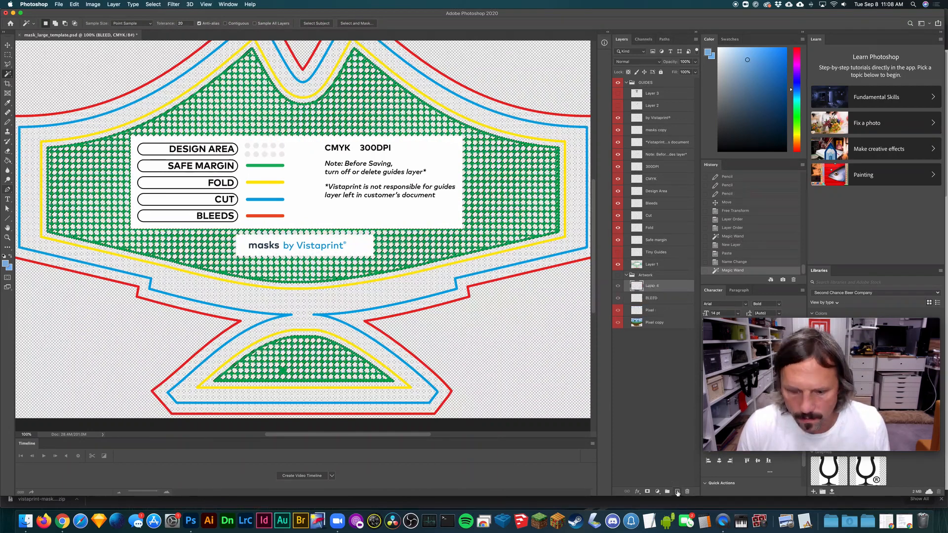
double_click(657, 285)
type("Sa")
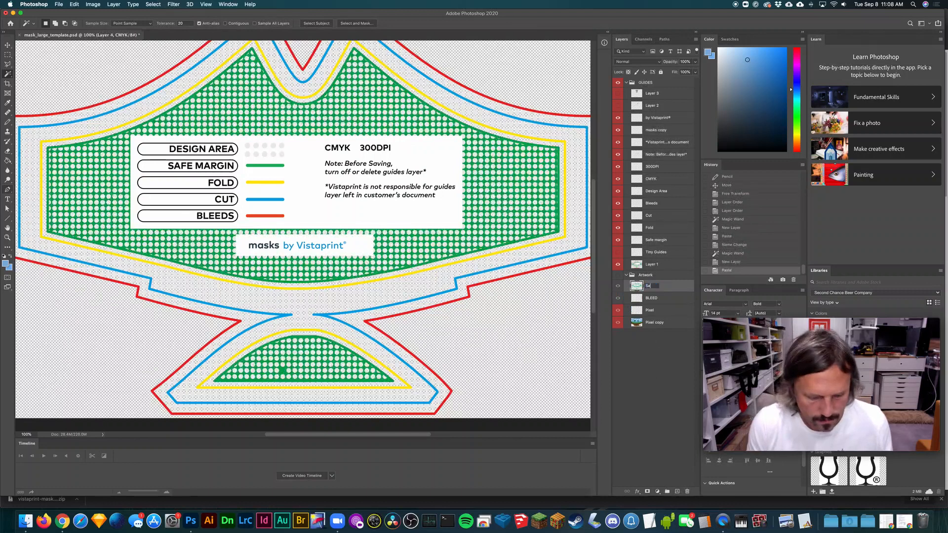
type("fe")
key("Return")
- Hide the GUIDES group and show the Artwork group, toggling the Safe layer off and on over the landscape
left_click(617, 82)
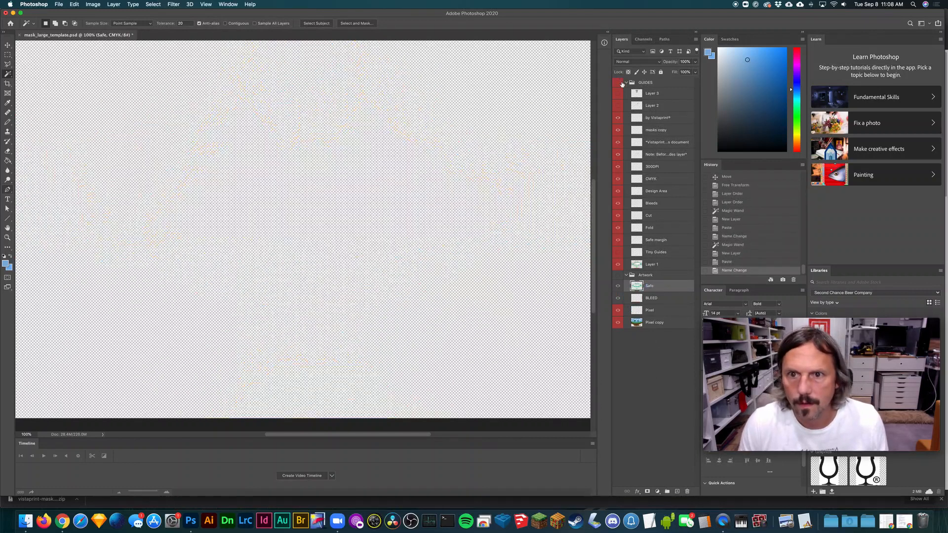
key("super+minus")
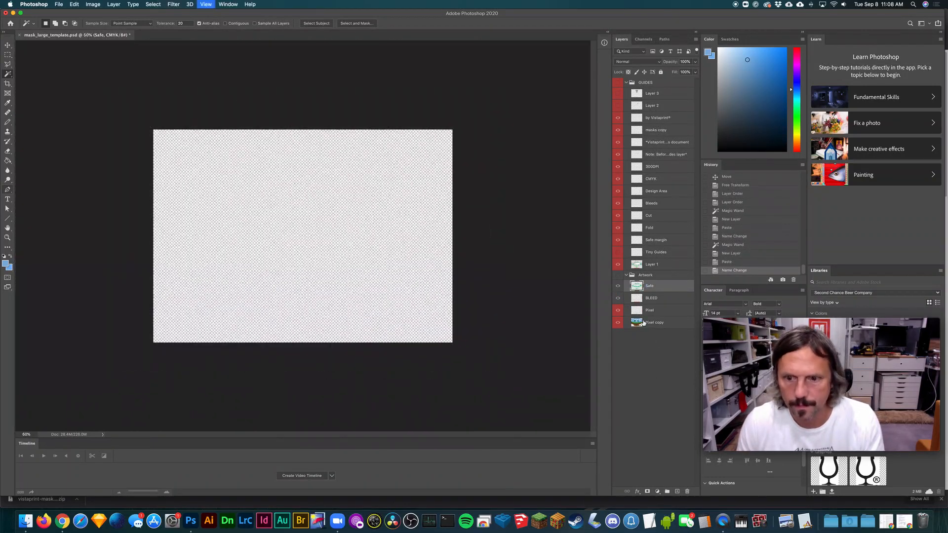
left_click(618, 276)
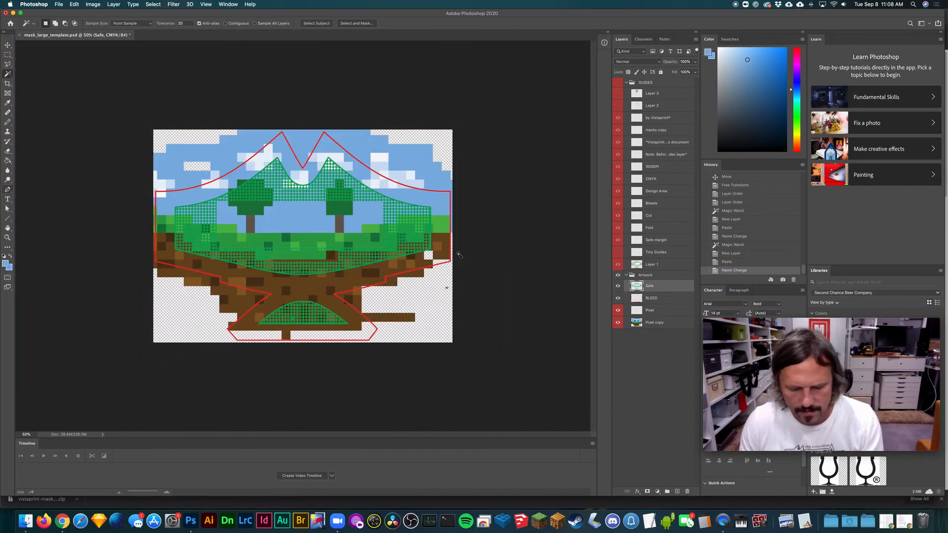
key("super+plus")
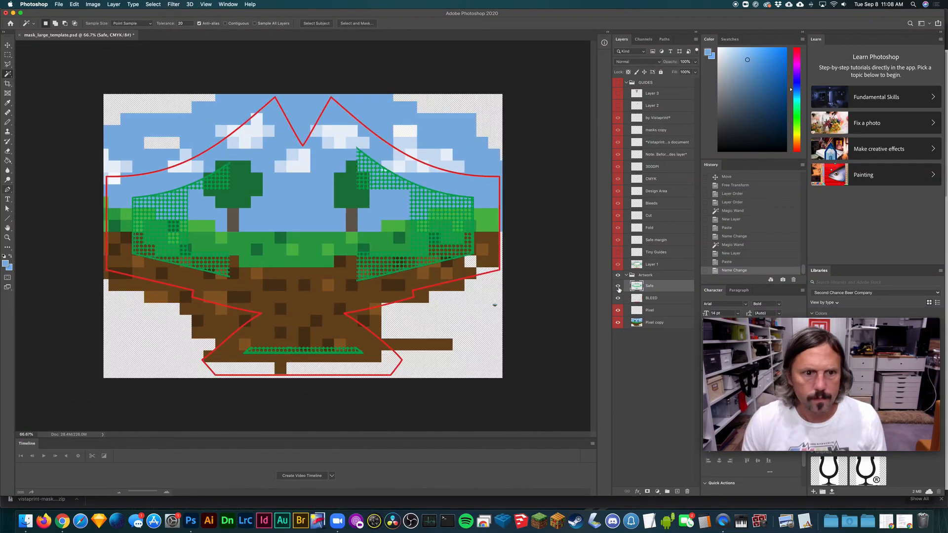
left_click(618, 287)
left_click(618, 286)
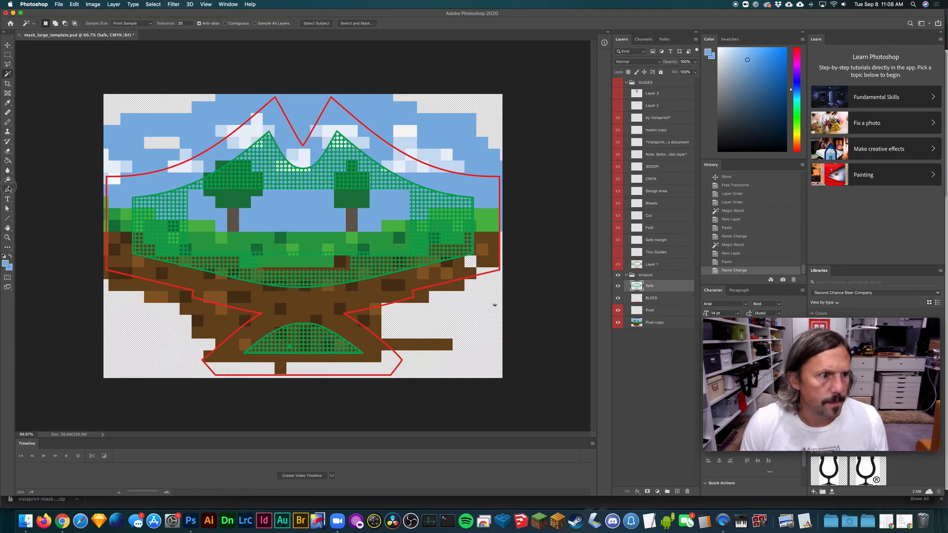
- Start a Pen tool shape at the green area's left peak, tracing the left slope down to the lower-left corner
left_click_drag(9, 188, 26, 192)
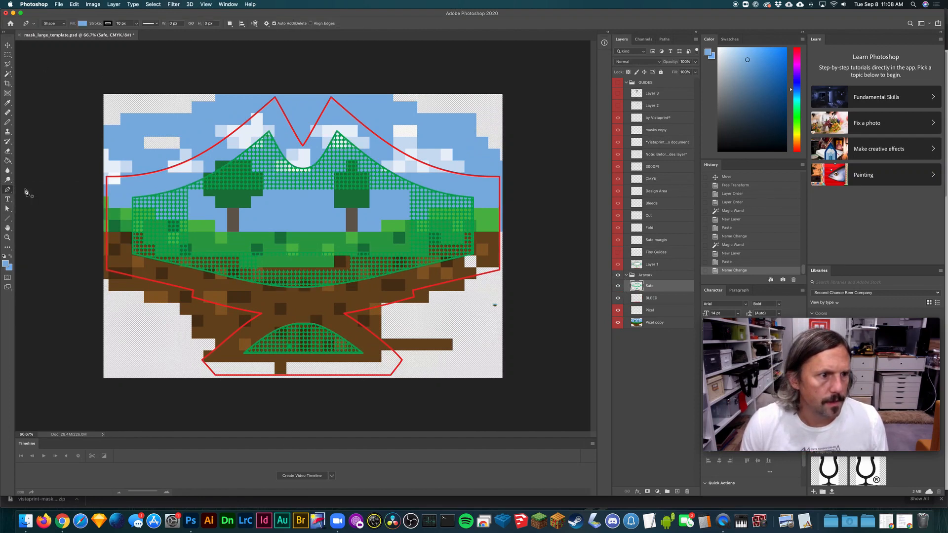
left_click(269, 132)
left_click(196, 184)
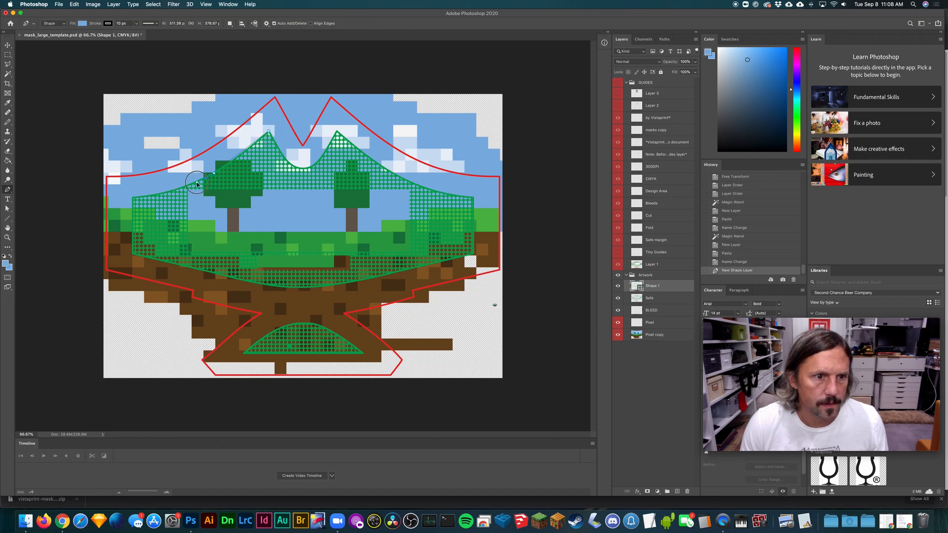
left_click(134, 199)
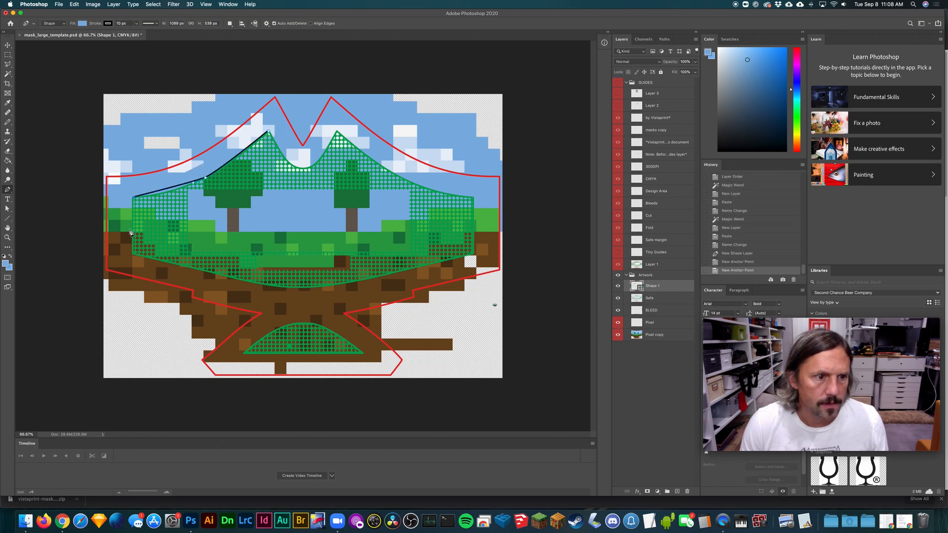
left_click(135, 255)
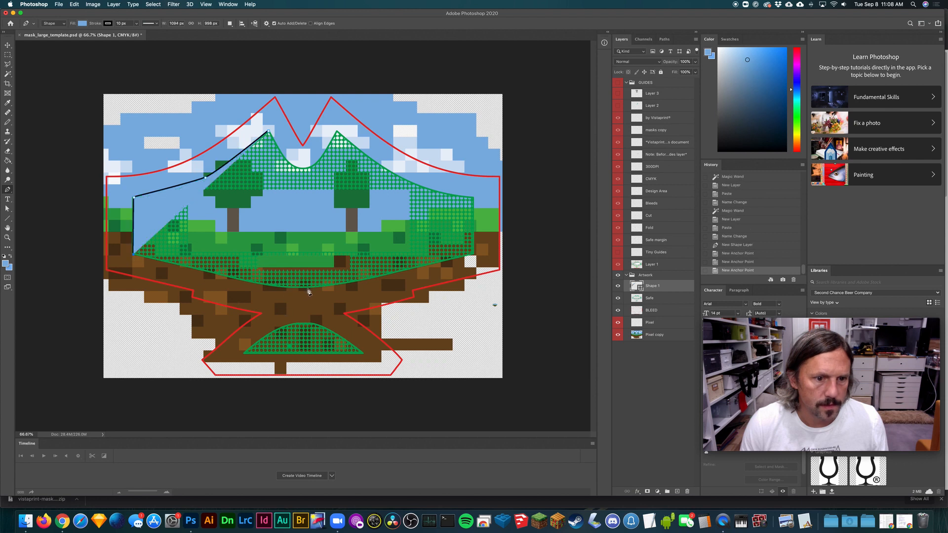
- Continue the shape along the green area's curved bottom, up its right side and along the slope to the right peak
left_click_drag(299, 289, 349, 287)
left_click_drag(450, 258, 474, 258)
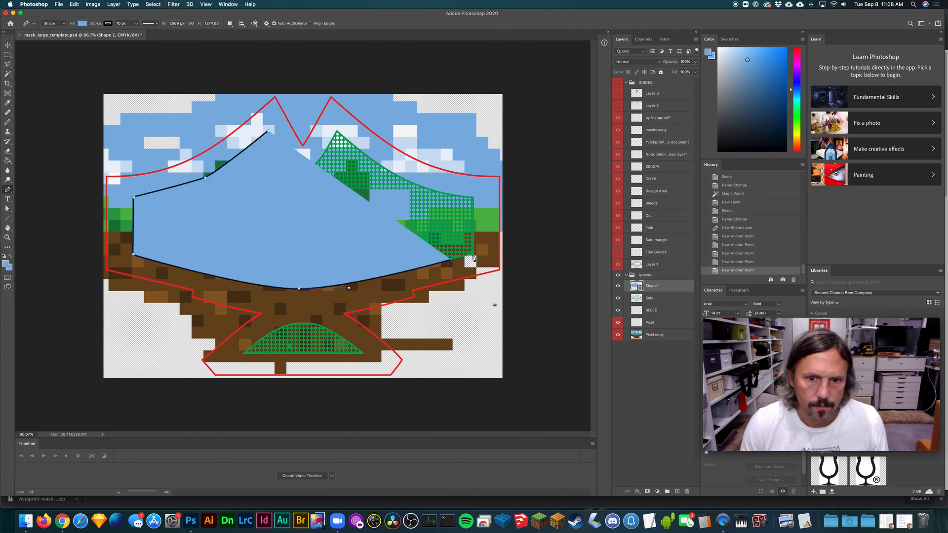
left_click(472, 255)
left_click(473, 197)
left_click_drag(401, 178, 364, 156)
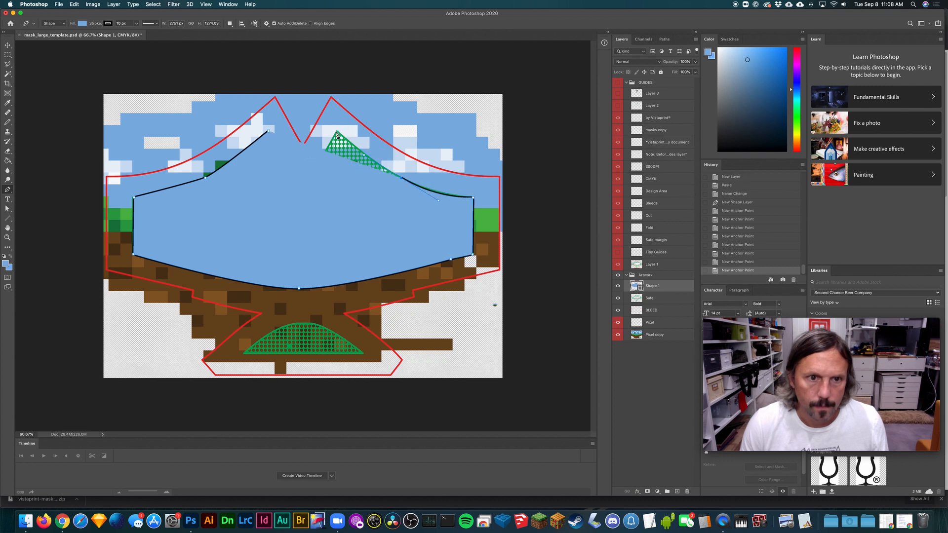
left_click(337, 134)
- Lower the shape layer's opacity to 24% and close the path along the curved notch between the two peaks
left_click(695, 61)
left_click_drag(695, 71, 669, 71)
left_click(304, 169)
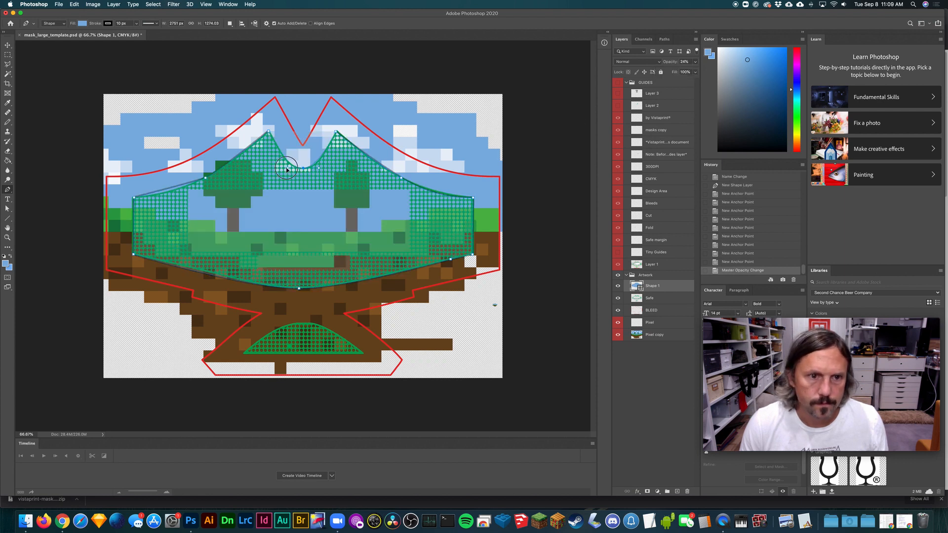
left_click(269, 134)
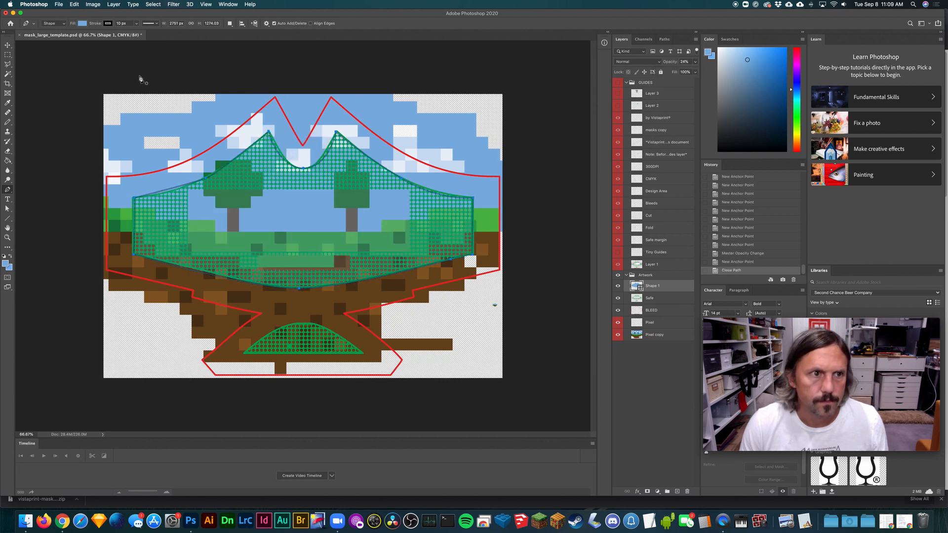
- Remove the traced shape's fill so only its black outline remains, and set the layer's opacity to 100%
left_click(83, 23)
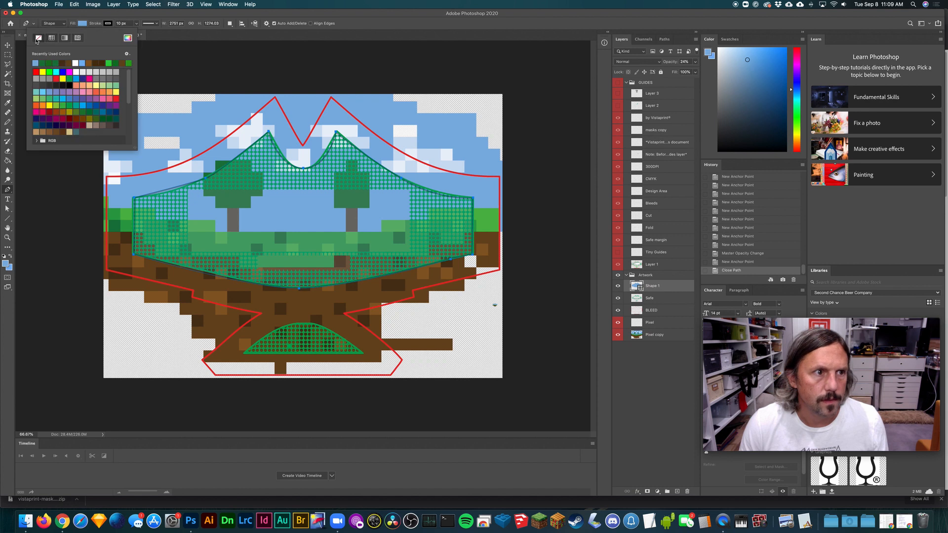
left_click(38, 38)
key("Return")
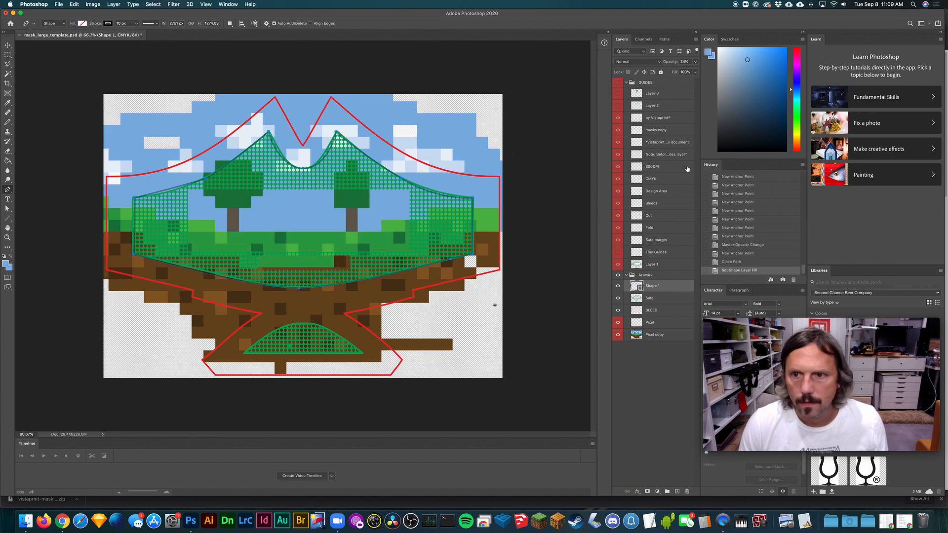
left_click(695, 62)
left_click(701, 71)
left_click(695, 61)
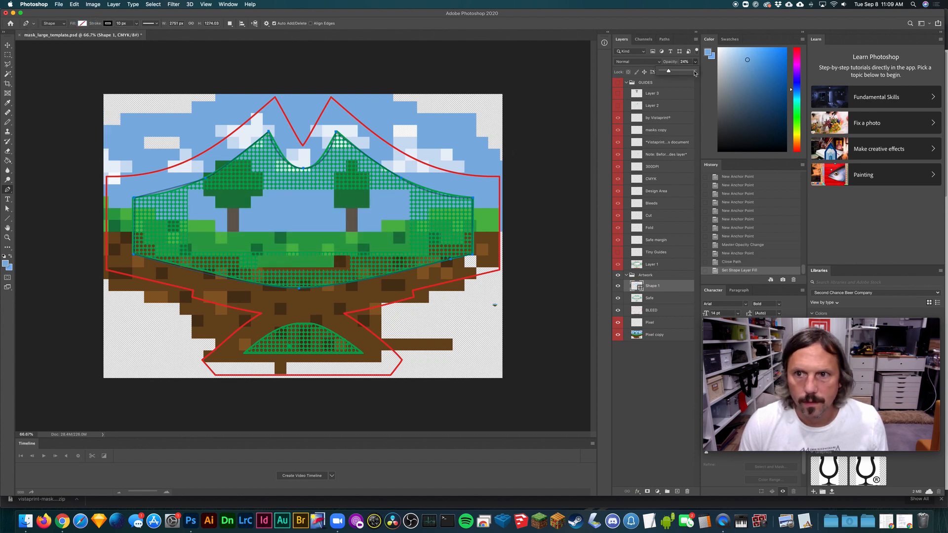
left_click(695, 70)
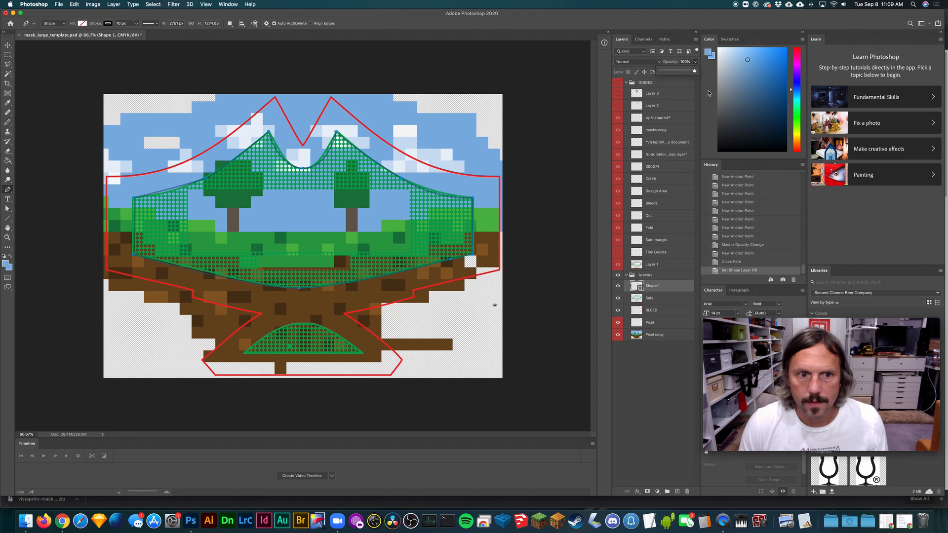
left_click(303, 327)
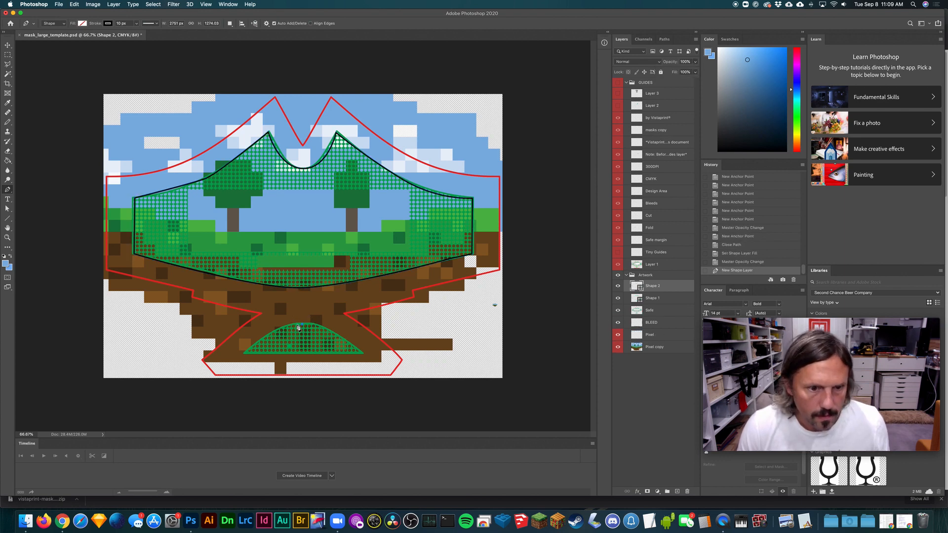
left_click_drag(258, 343, 235, 361)
key("super+z")
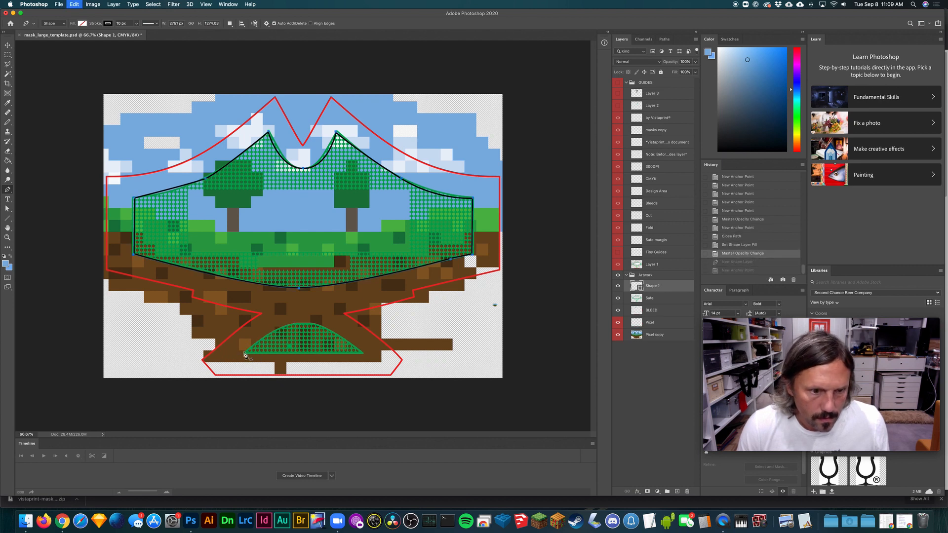
- Trace the small lower green area with a closed Pen tool shape, with a straight base and an arched top
left_click(363, 354)
left_click_drag(306, 325, 274, 324)
left_click(245, 355)
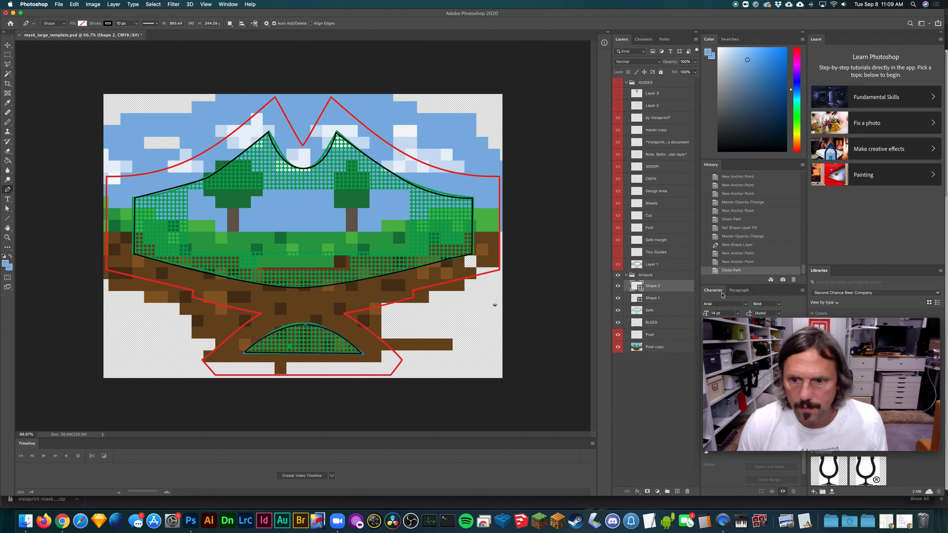
- Merge the Shape 1 and Shape 2 layers and rename the merged layer as Safe
left_click(669, 302, "shift")
key("super+e")
double_click(660, 285)
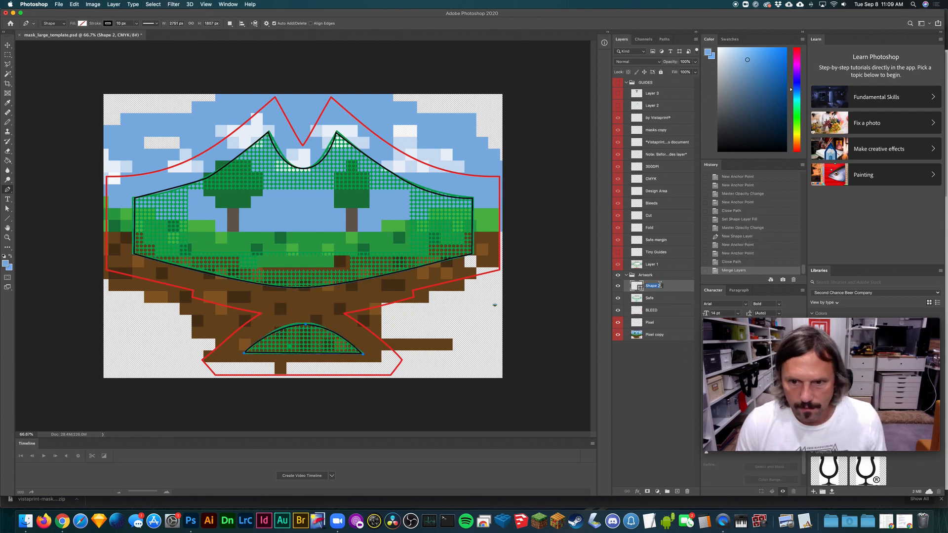
type("Safe")
key("Return")
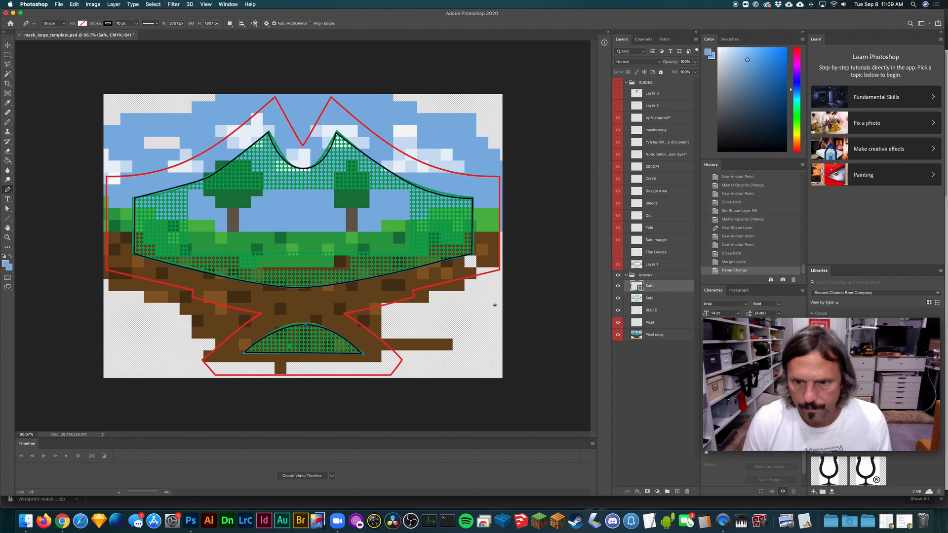
- Hide the original green Safe layer and check the BLEED outline against the artwork, leaving BLEED visible
left_click(616, 298)
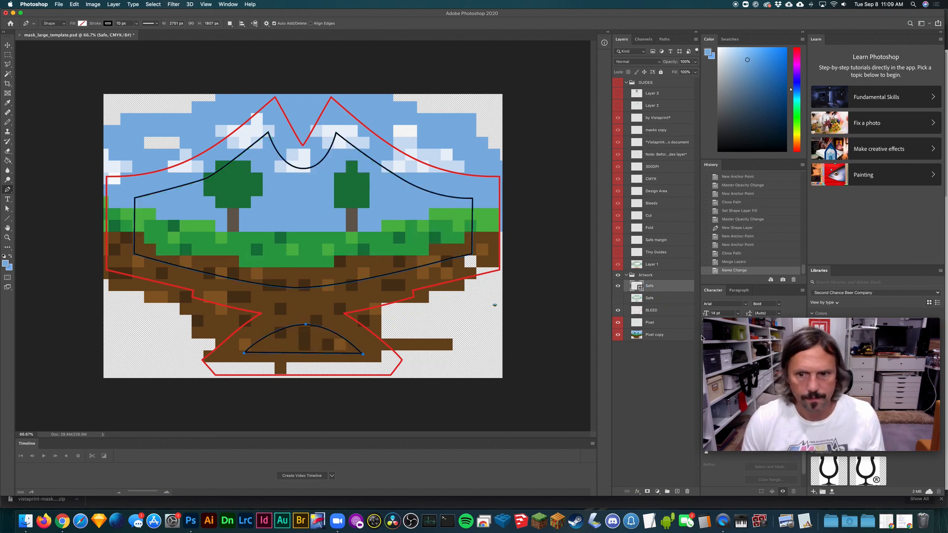
left_click(618, 311)
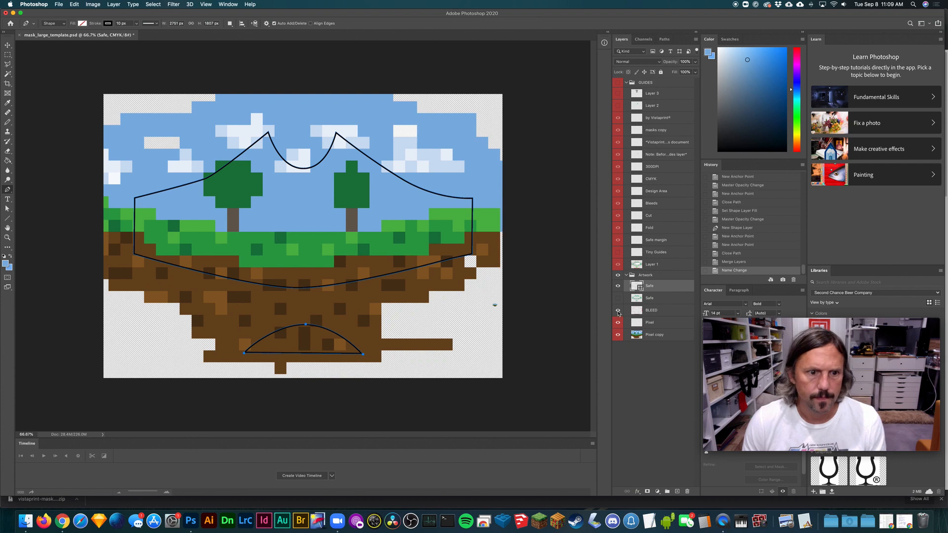
left_click(618, 311)
left_click(617, 310)
left_click(617, 311)
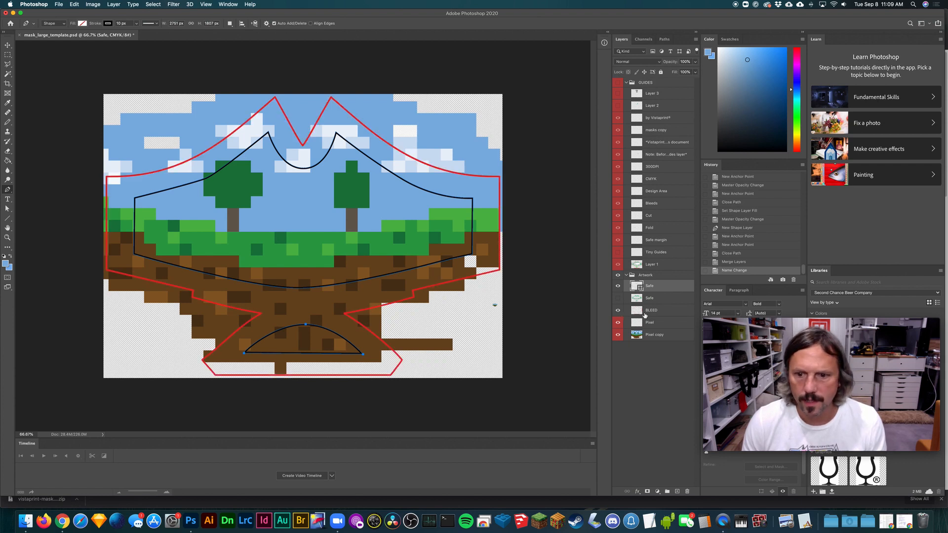
left_click(7, 54)
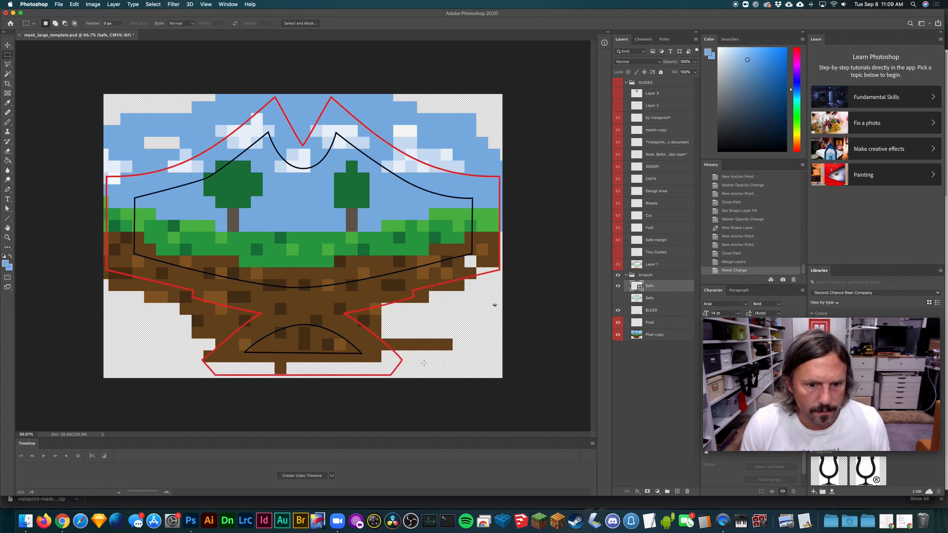
left_click_drag(398, 364, 363, 335)
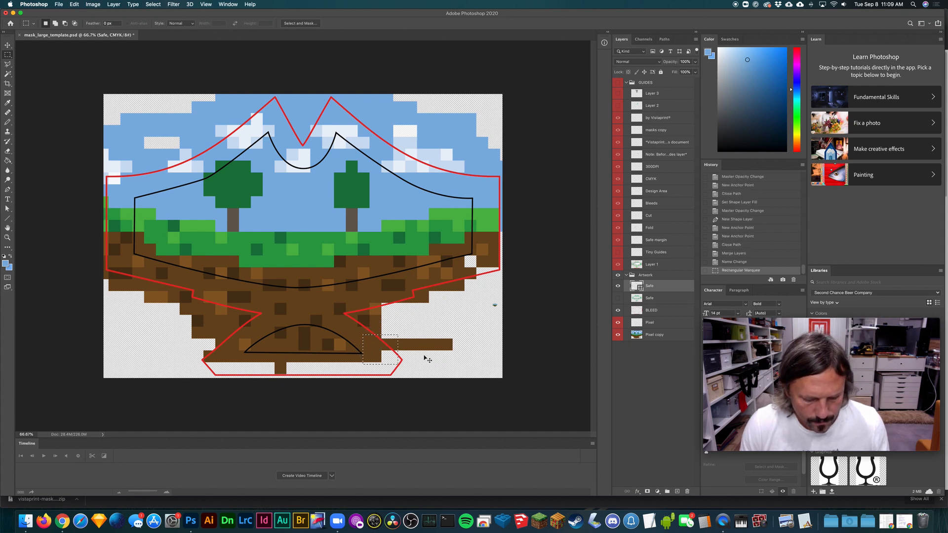
left_click(397, 359)
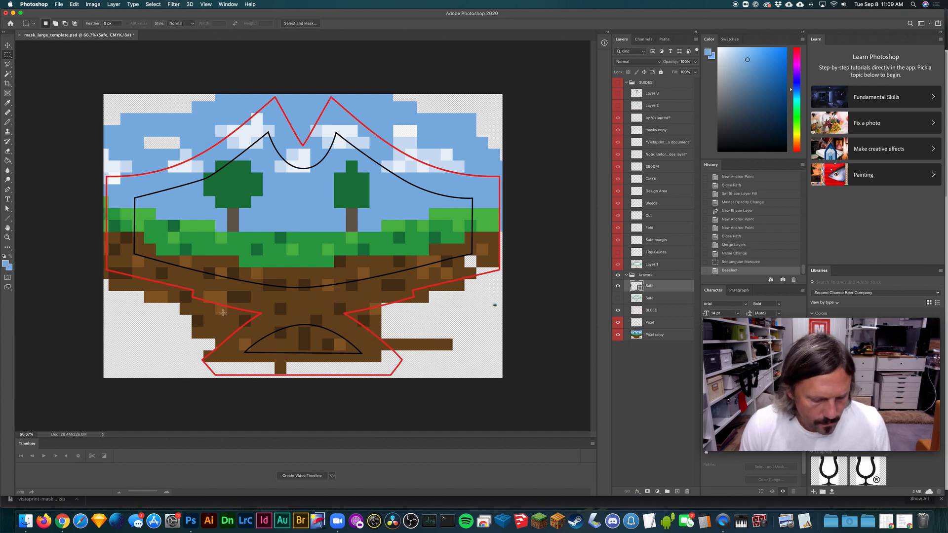
- Clone brown dirt pixels on the Pixel copy layer with a slightly smaller brush to fill the bottom of the bleed area
key("s")
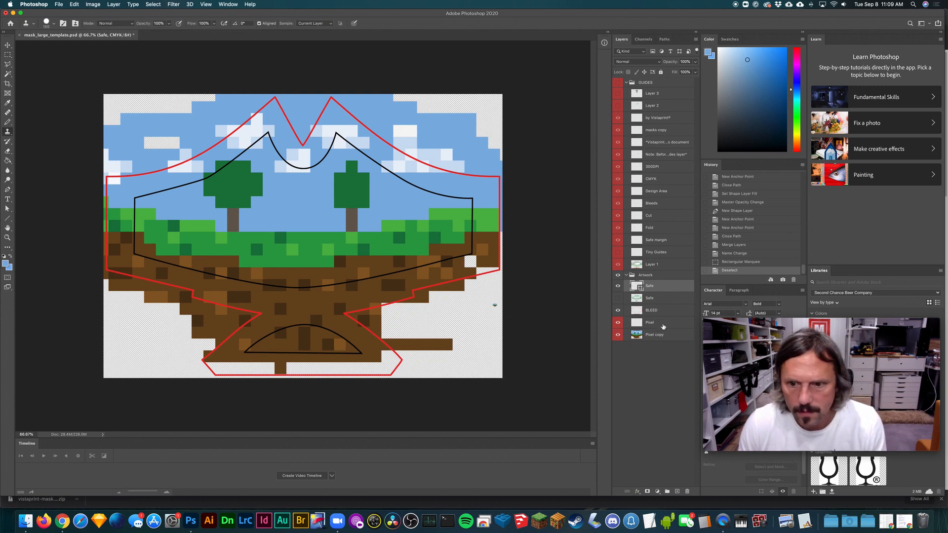
left_click(652, 322)
left_click(656, 336)
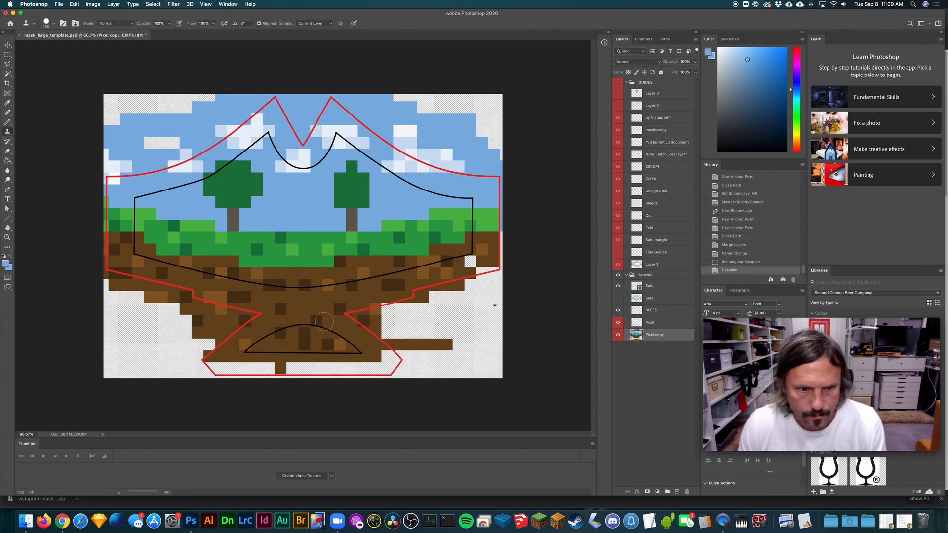
key("bracketleft")
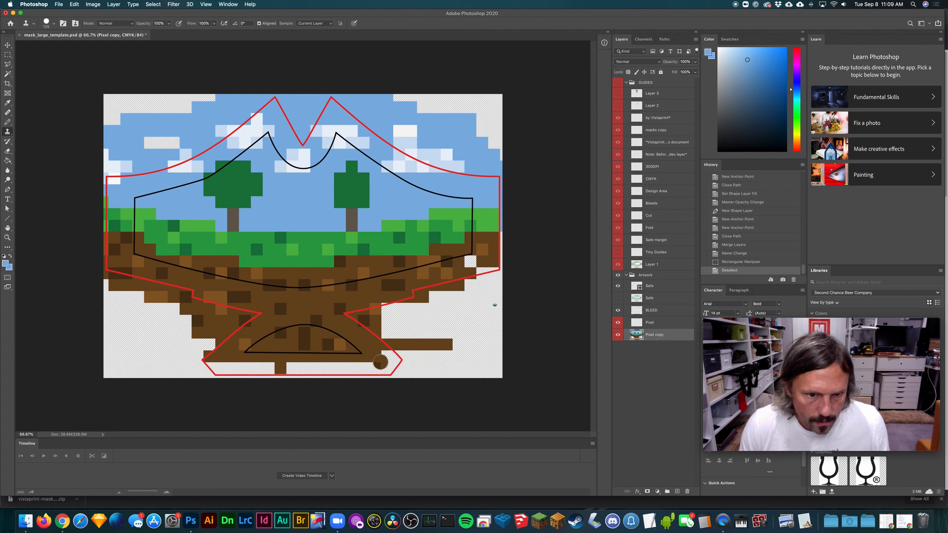
mouse_move(380, 361)
left_mouse_down()
mouse_move(403, 356)
mouse_move(355, 369)
mouse_move(250, 369)
mouse_move(242, 382)
mouse_move(259, 371)
mouse_move(218, 366)
mouse_move(224, 376)
mouse_move(383, 378)
mouse_move(359, 377)
left_mouse_up()
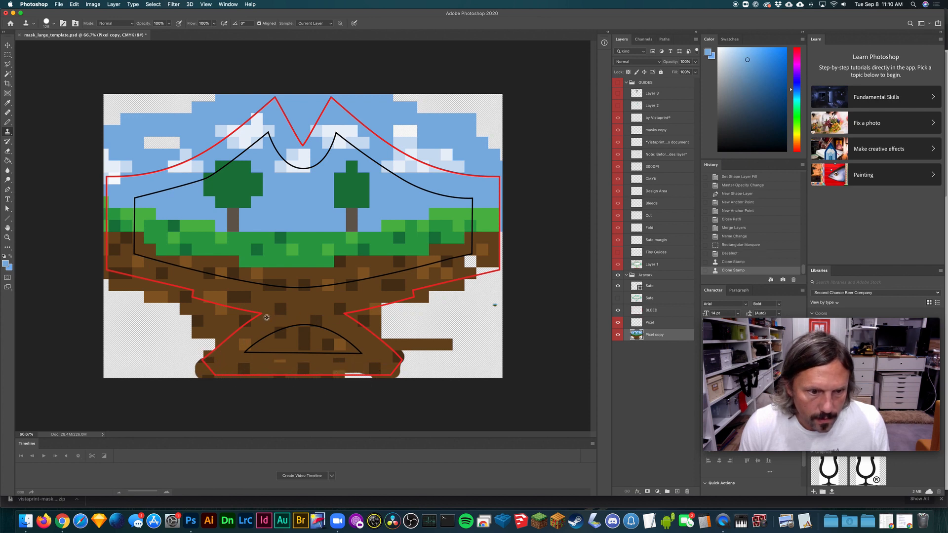
left_click(299, 318, "alt")
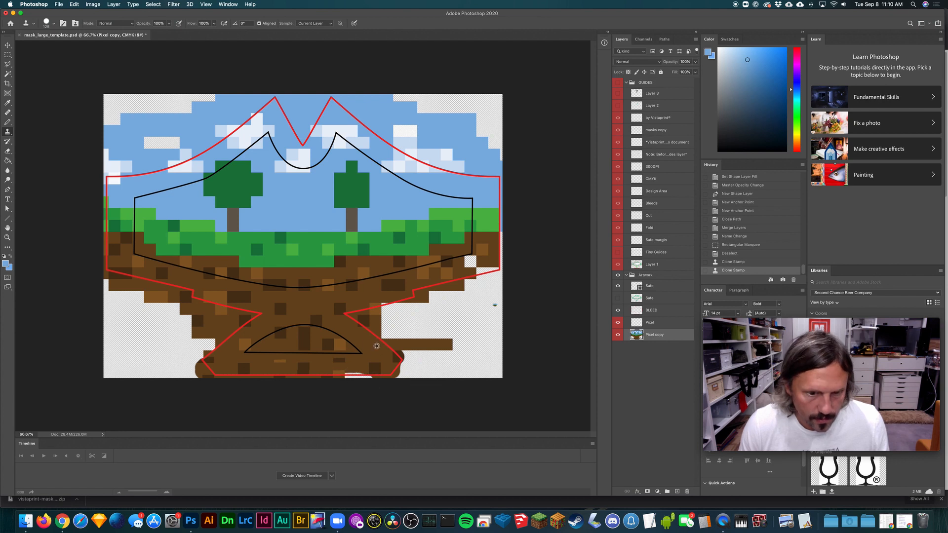
mouse_move(363, 367)
left_mouse_down()
mouse_move(350, 383)
mouse_move(362, 381)
mouse_move(351, 382)
left_mouse_up()
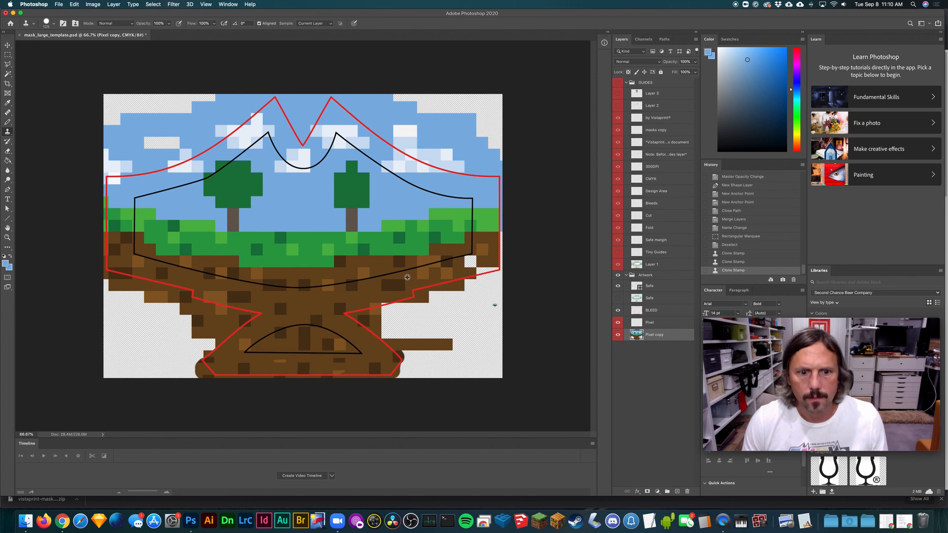
- Clone dirt pixels into the transparent gap at the bleed outline's lower-right corner and beside the lower-right slope
left_click(299, 300, "alt")
left_click_drag(466, 260, 498, 269)
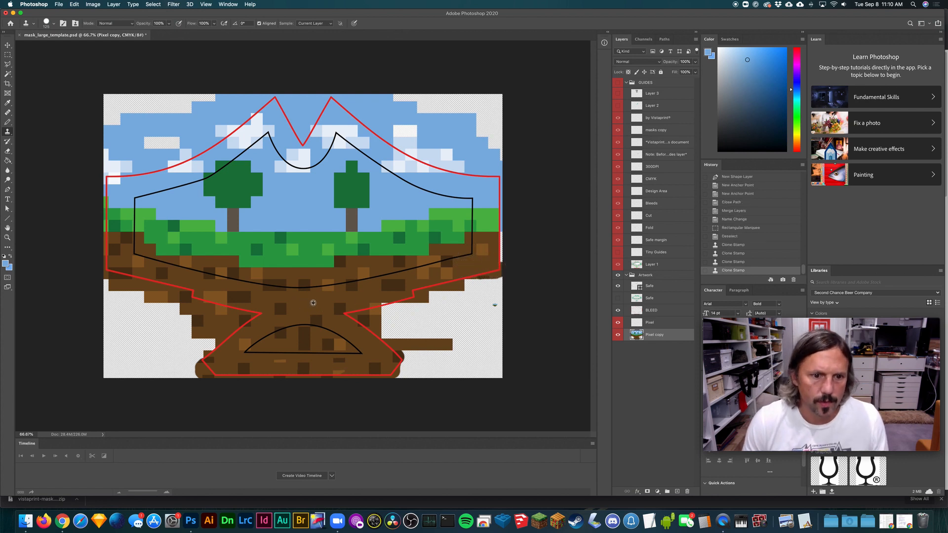
left_click(390, 306)
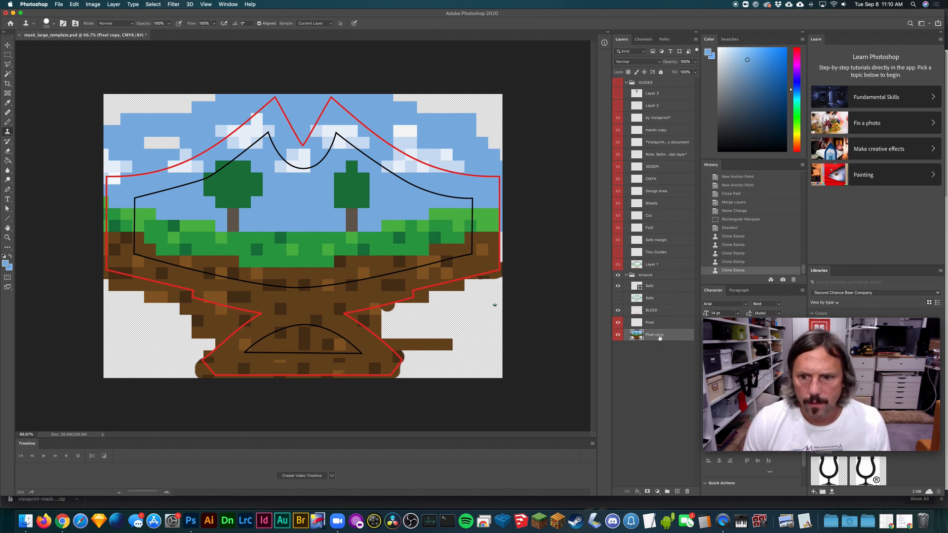
- Scale the Pixel copy artwork to 81.22% and shift it so the landscape sits centred within the safe outline
key("super+minus")
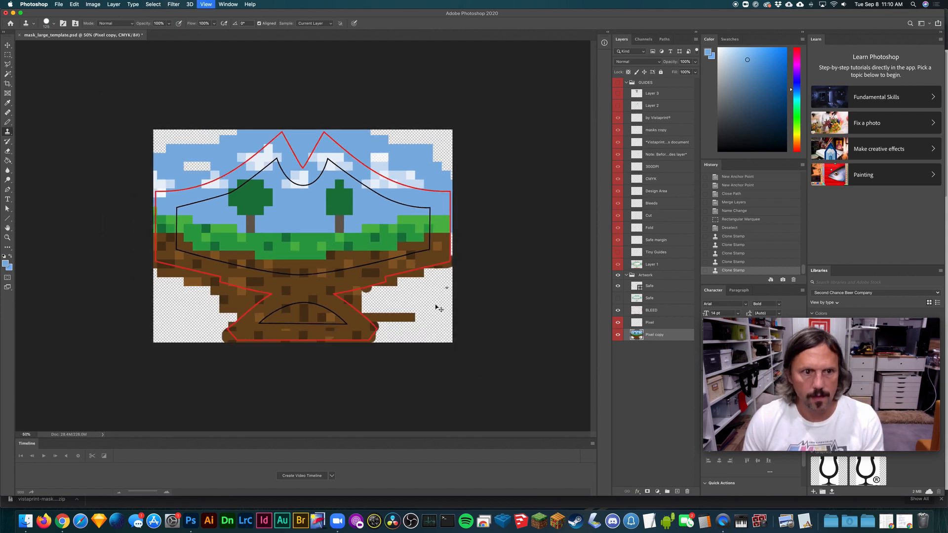
key("super+equal")
key("super+equal")
key("super+minus")
key("super+minus")
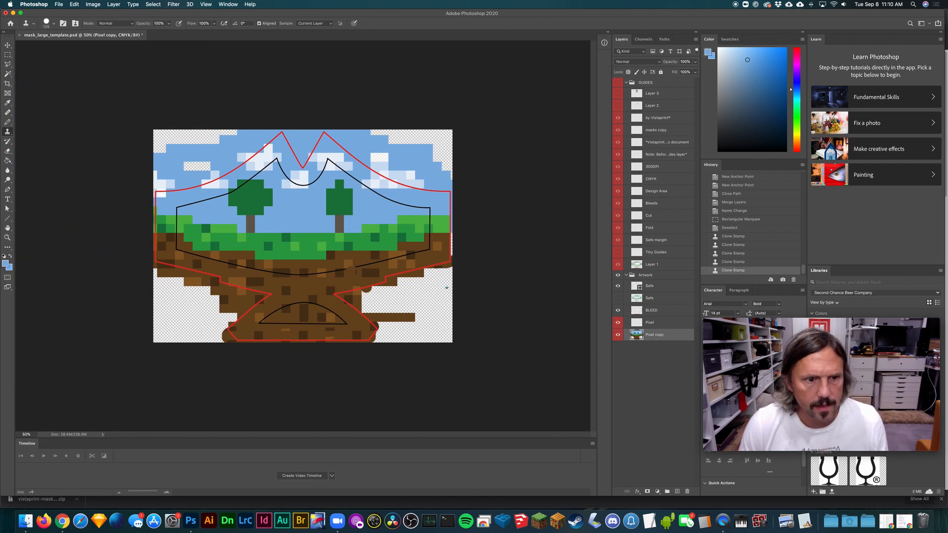
left_click(7, 45)
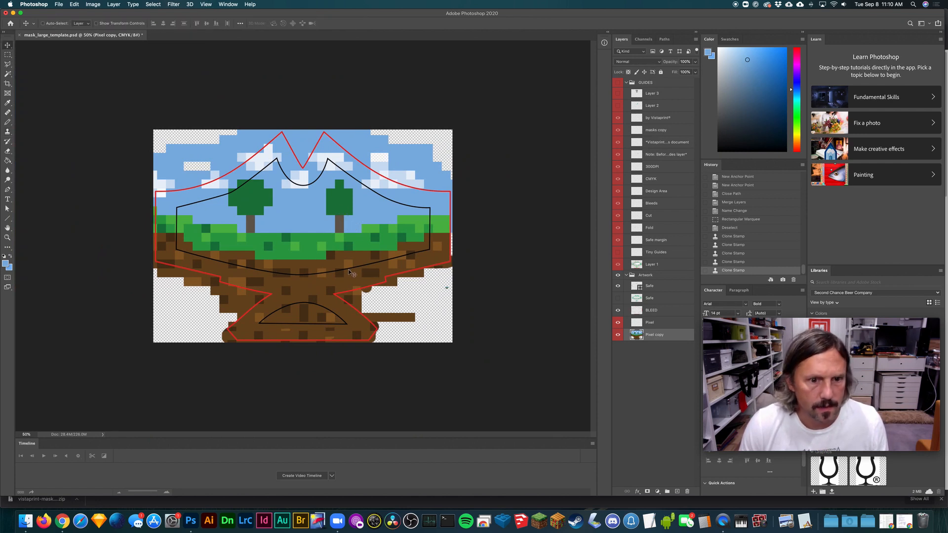
key("super+t")
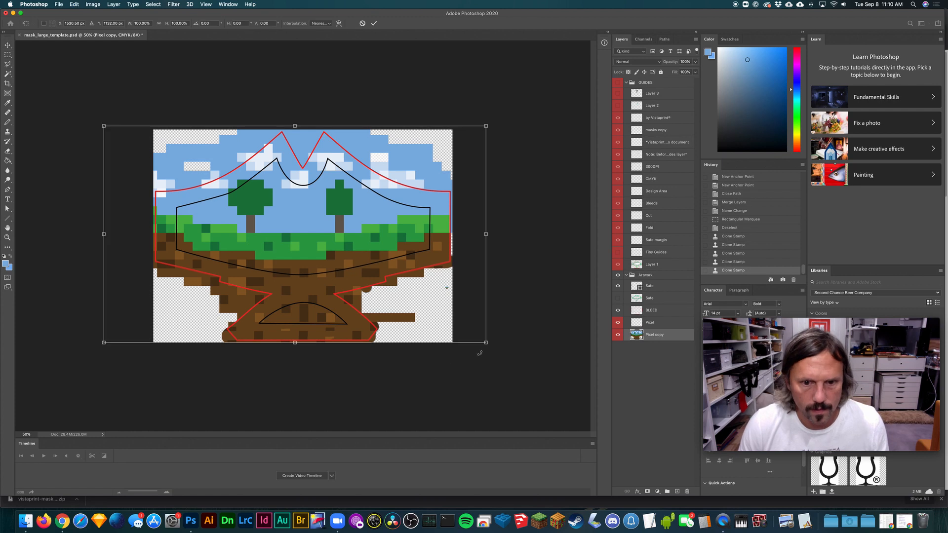
left_click(486, 342)
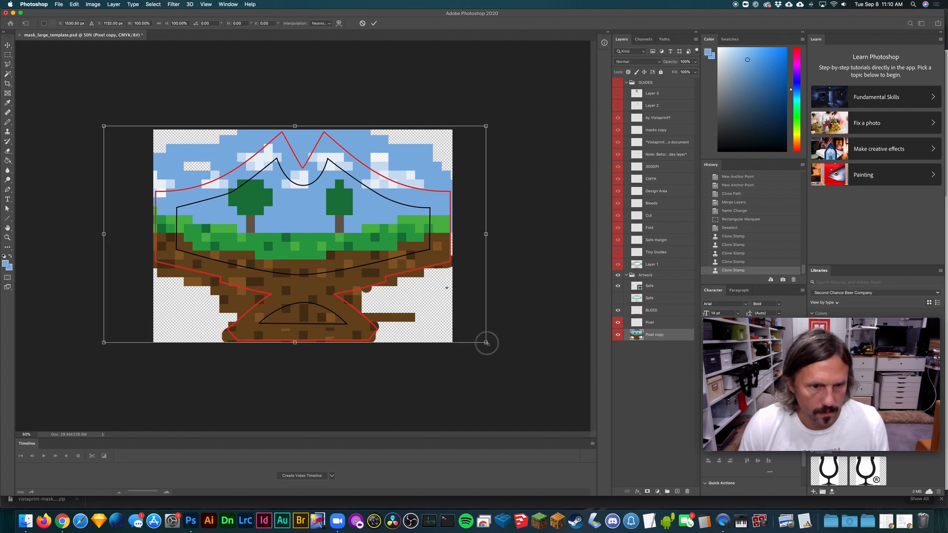
left_click_drag(486, 342, 450, 322)
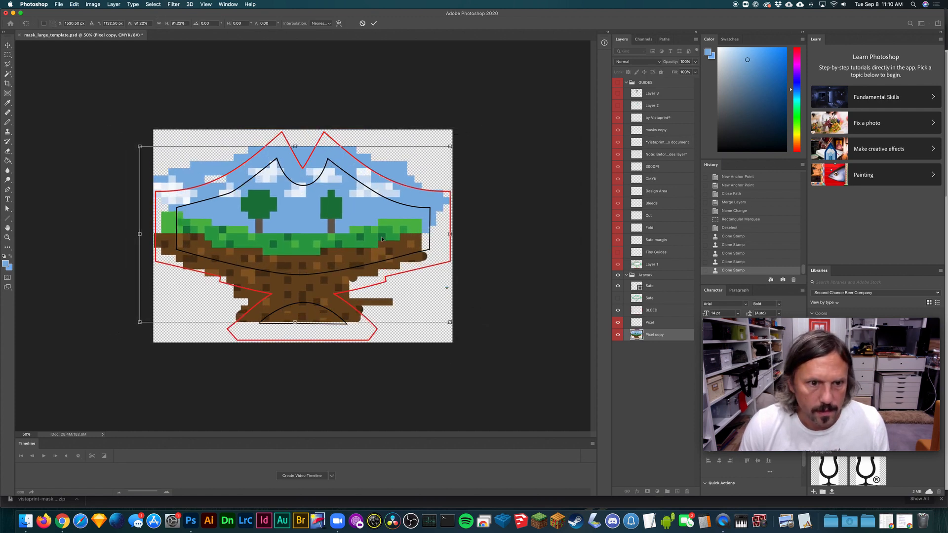
left_click_drag(382, 239, 387, 245)
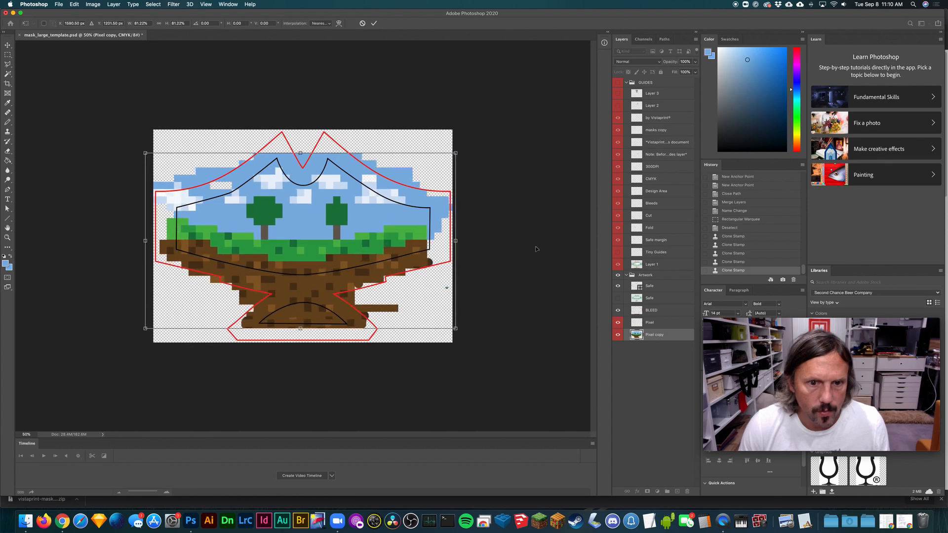
left_click_drag(472, 261, 474, 261)
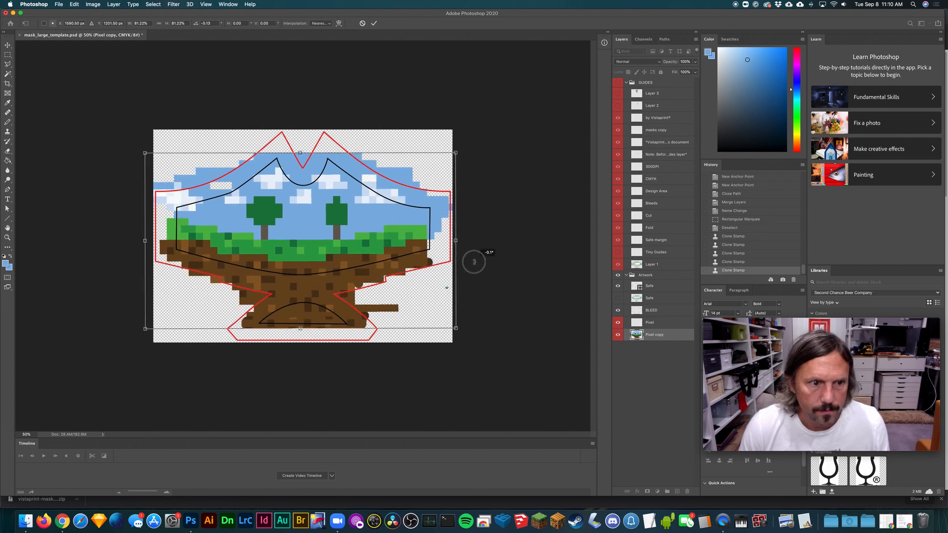
key("super+z")
left_click_drag(388, 241, 387, 238)
key("Return")
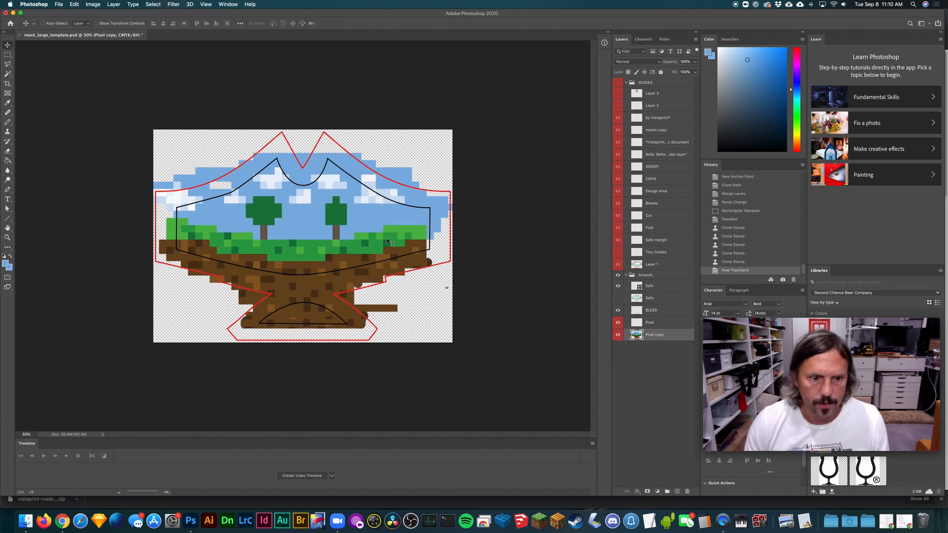
- Clone blue sky over the transparent areas along the mask's right edge and up into the two peaks
key("s")
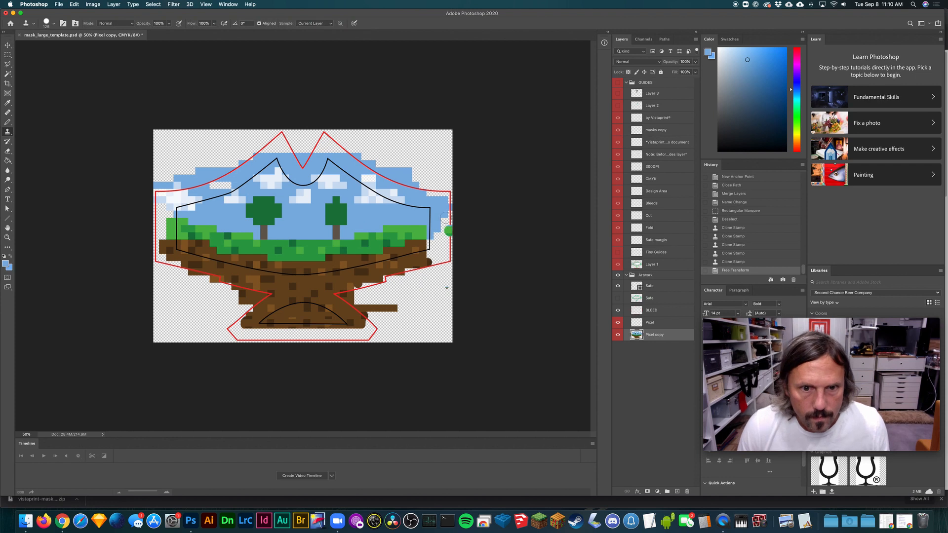
mouse_move(440, 207)
left_mouse_down()
mouse_move(430, 241)
mouse_move(437, 255)
mouse_move(442, 211)
mouse_move(441, 269)
mouse_move(434, 238)
mouse_move(438, 258)
mouse_move(424, 274)
mouse_move(462, 247)
mouse_move(457, 226)
mouse_move(441, 222)
mouse_move(437, 265)
mouse_move(447, 227)
left_mouse_up()
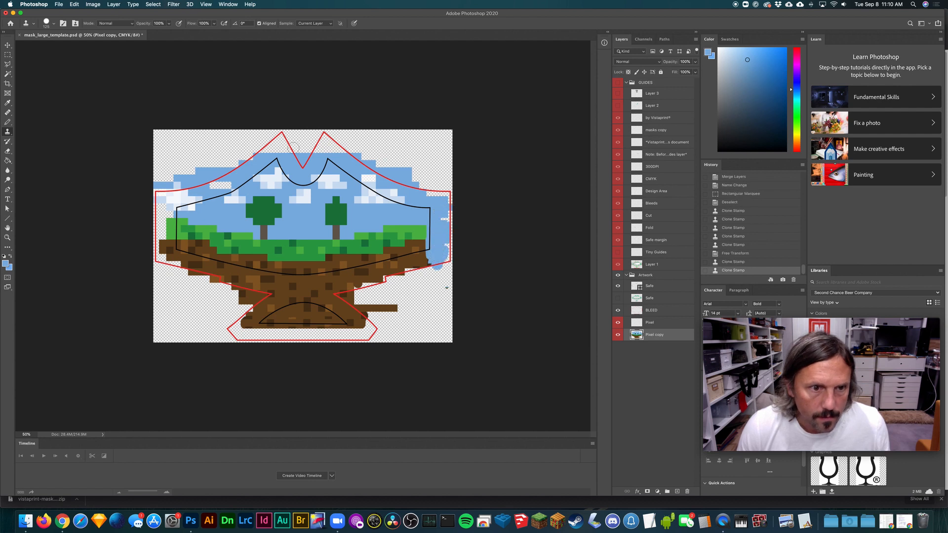
mouse_move(285, 148)
left_mouse_down()
mouse_move(284, 148)
mouse_move(281, 135)
mouse_move(286, 151)
mouse_move(312, 160)
mouse_move(320, 145)
mouse_move(349, 164)
mouse_move(327, 147)
left_mouse_up()
left_click(350, 163, "alt")
- Paint sky blue with the Pencil tool over the right peak, both upper slopes and both side edges of the bleed area
key("b")
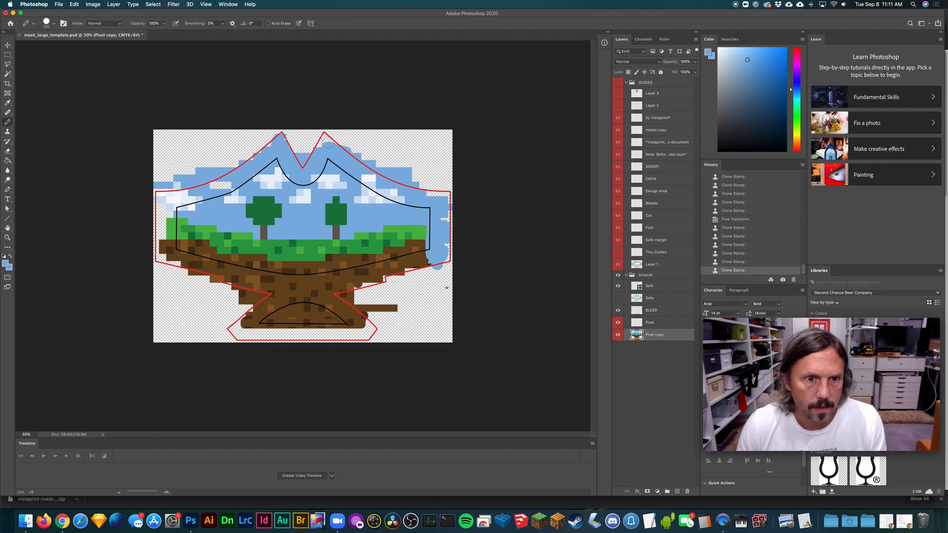
mouse_move(328, 144)
left_mouse_down()
mouse_move(316, 132)
mouse_move(357, 157)
left_mouse_up()
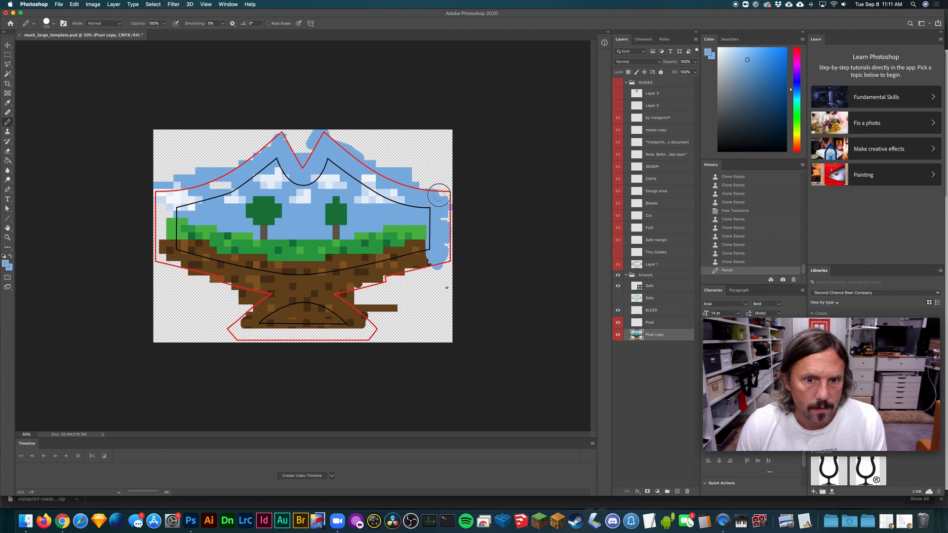
left_click_drag(439, 195, 441, 269)
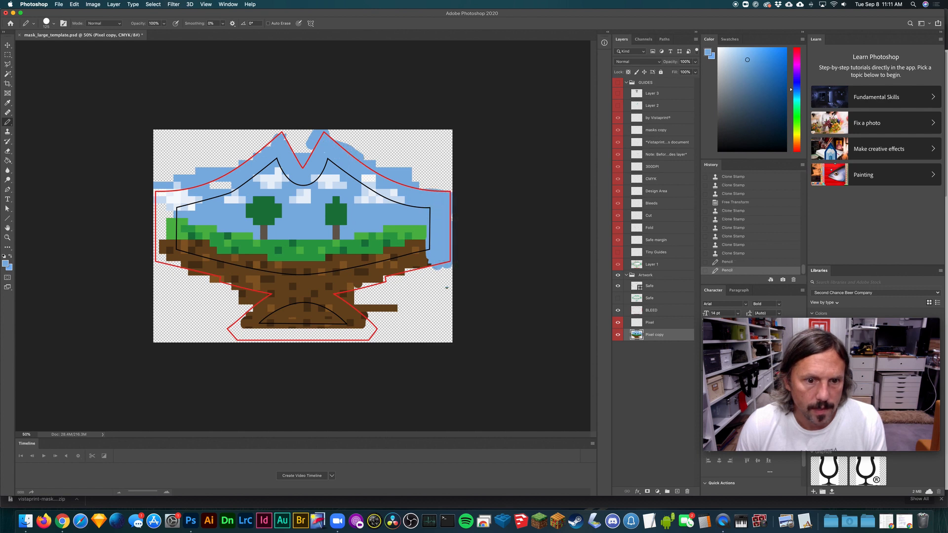
mouse_move(191, 183)
left_mouse_down()
mouse_move(229, 182)
mouse_move(242, 159)
mouse_move(280, 136)
left_mouse_up()
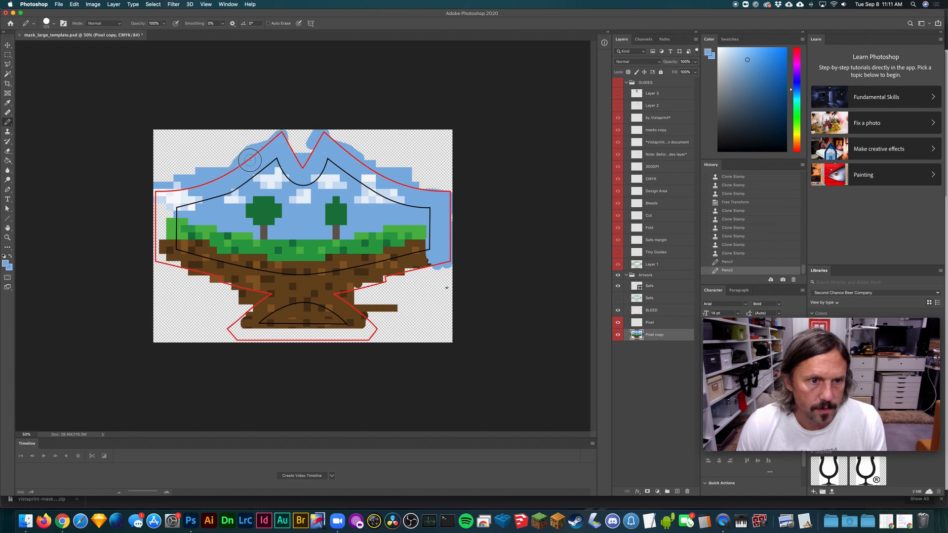
left_click(161, 189)
mouse_move(168, 214)
left_mouse_down()
mouse_move(157, 198)
mouse_move(163, 236)
mouse_move(154, 214)
mouse_move(152, 262)
mouse_move(168, 255)
left_mouse_up()
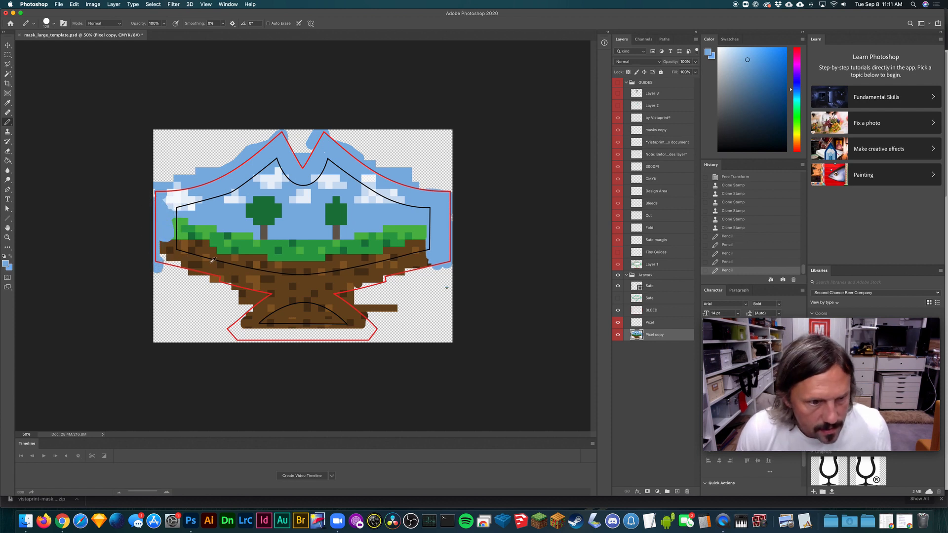
- Clone dirt pixels over the transparent areas along the lower-left slope and across the bottom flap of the bleed outline
key("s")
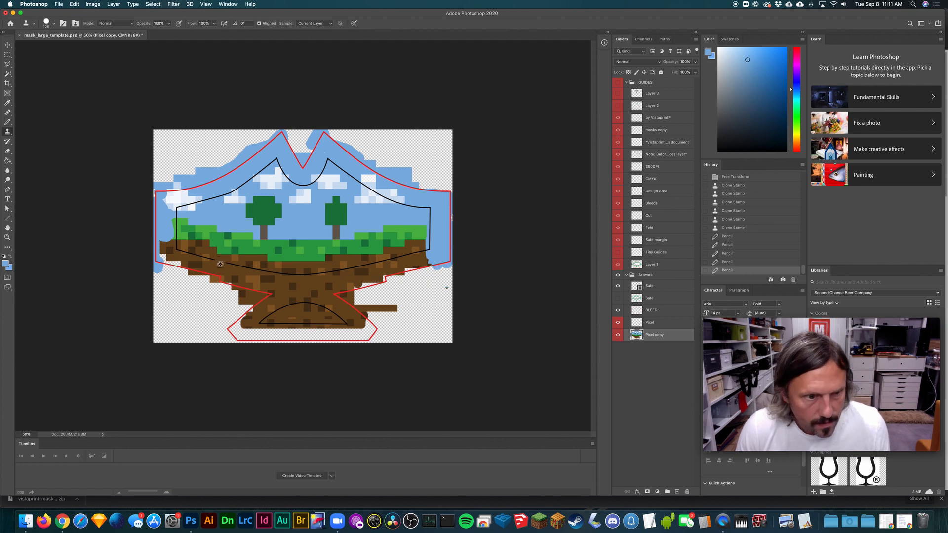
mouse_move(168, 253)
left_mouse_down()
mouse_move(160, 273)
mouse_move(181, 267)
mouse_move(170, 265)
mouse_move(230, 285)
left_mouse_up()
mouse_move(261, 340)
left_mouse_down()
mouse_move(245, 314)
mouse_move(236, 332)
mouse_move(374, 334)
mouse_move(372, 322)
mouse_move(362, 319)
mouse_move(361, 336)
left_mouse_up()
left_click(297, 281, "alt")
left_click(343, 306, "alt")
left_click(358, 324, "alt")
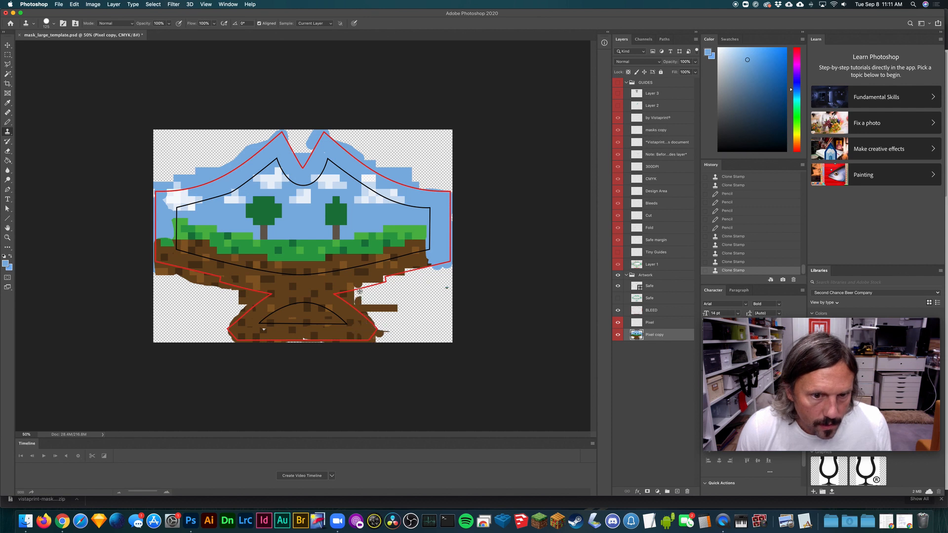
- Clone dirt along the lower-right slope of the bleed outline and patch the small light specks in the bottom flap
left_click(321, 282, "alt")
mouse_move(356, 286)
left_mouse_down()
mouse_move(419, 268)
mouse_move(405, 272)
left_mouse_up()
left_click(336, 285, "alt")
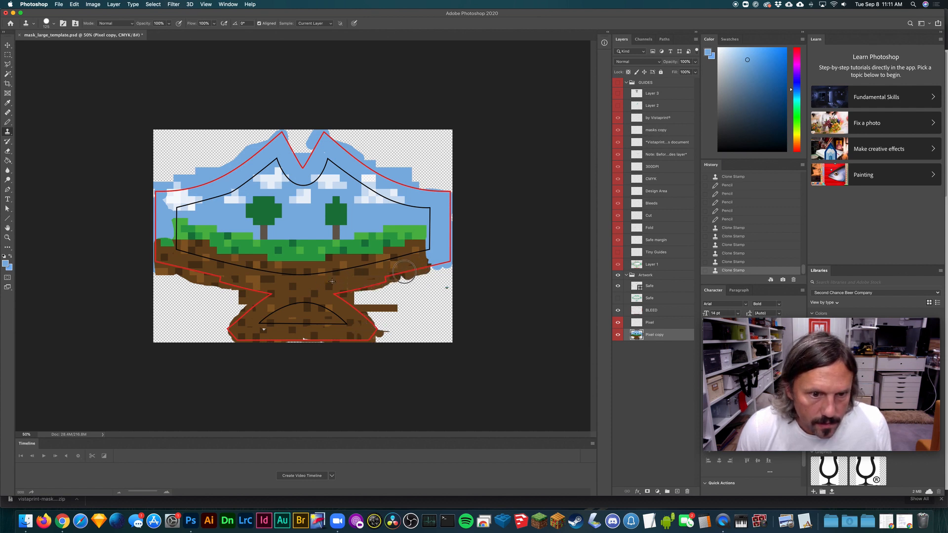
left_click(275, 332, "alt")
left_click_drag(260, 330, 262, 331)
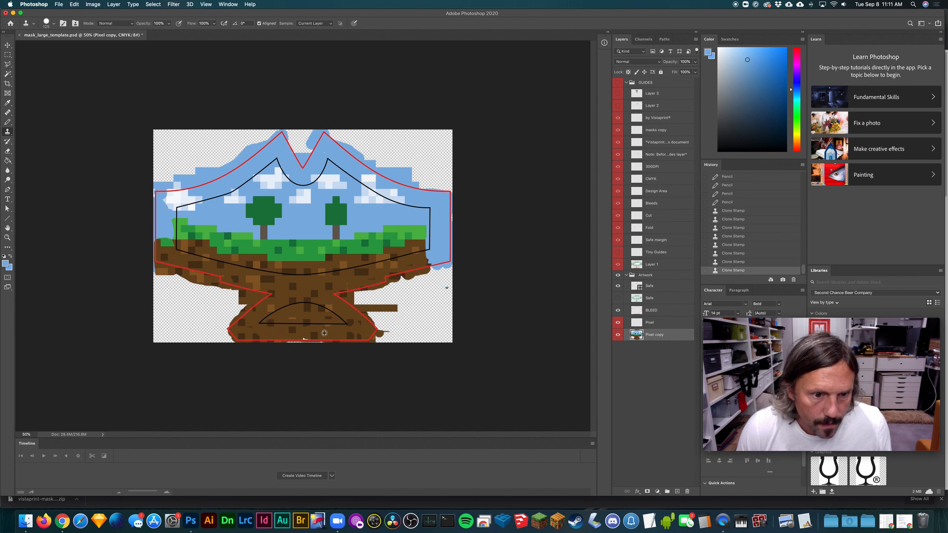
left_click(314, 337, "alt")
left_click(303, 339)
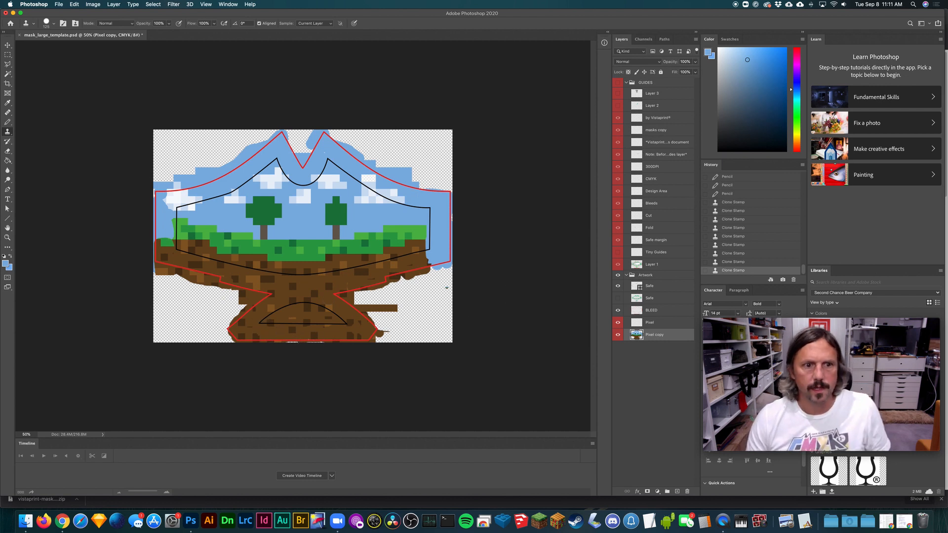
left_click(340, 156)
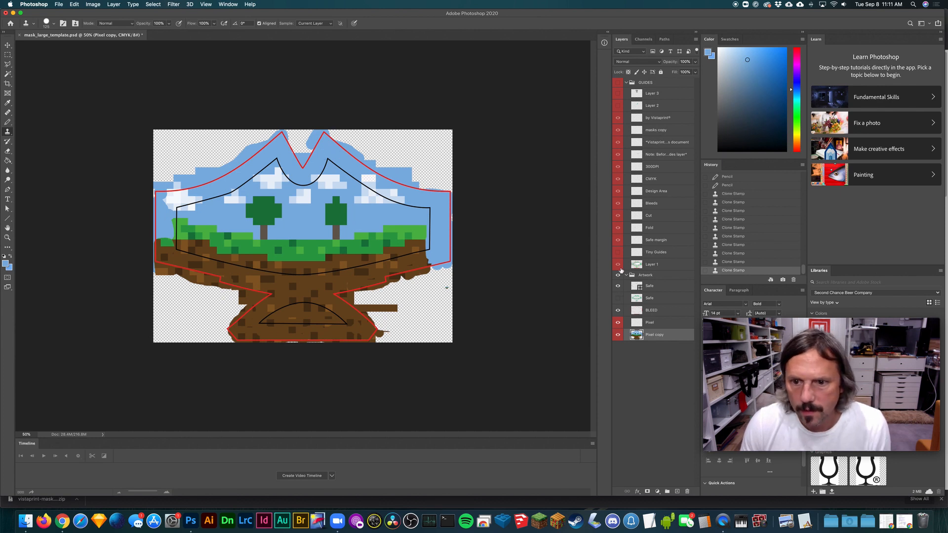
- Show the GUIDES group and lower its opacity to 48%
left_click(618, 83)
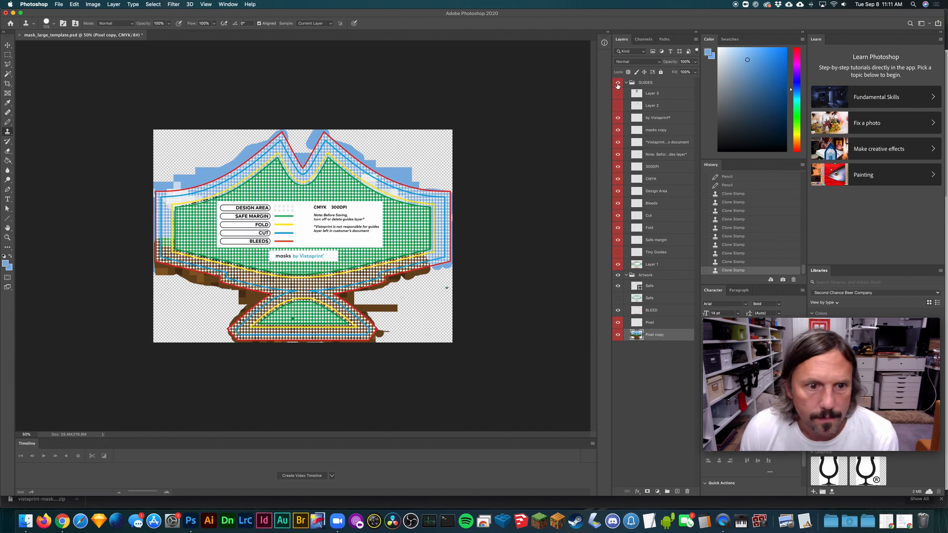
left_click(618, 83)
left_click(617, 83)
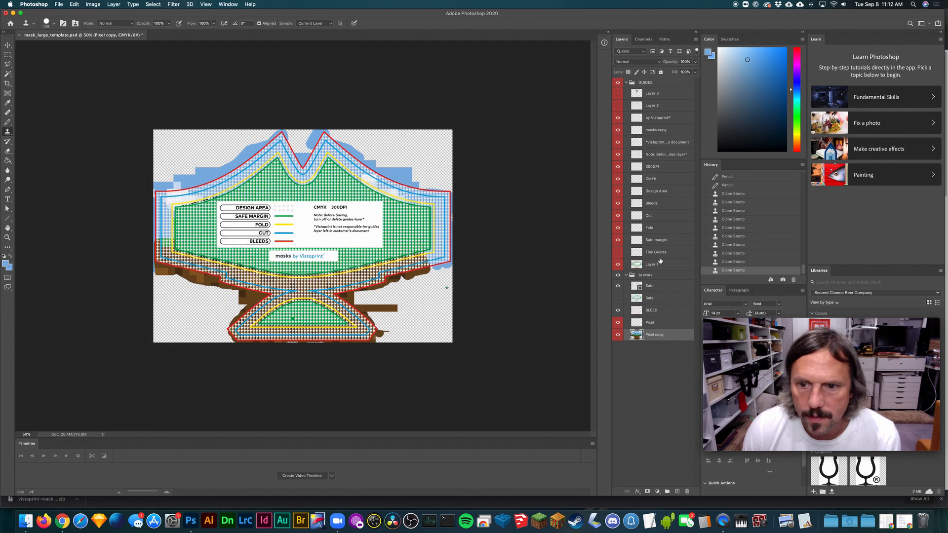
left_click(655, 82)
left_click(695, 62)
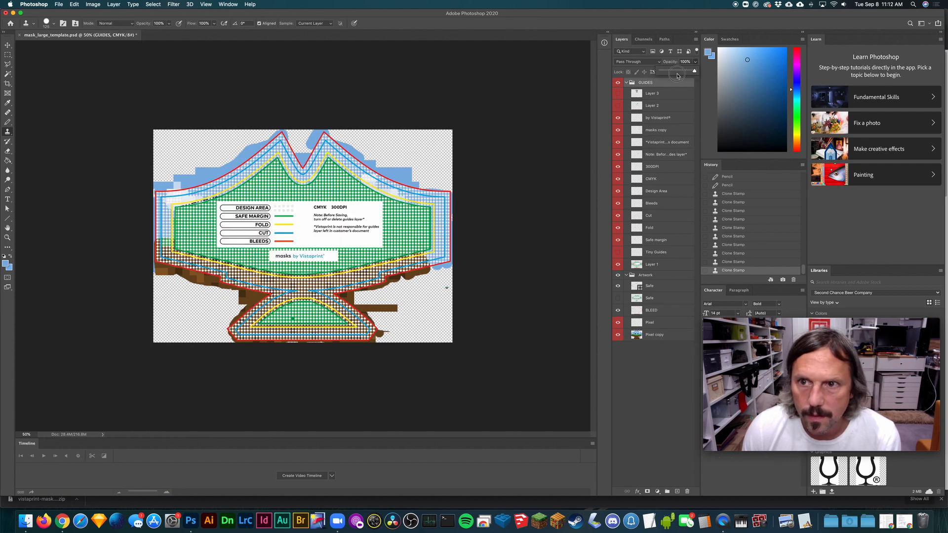
left_click(677, 73)
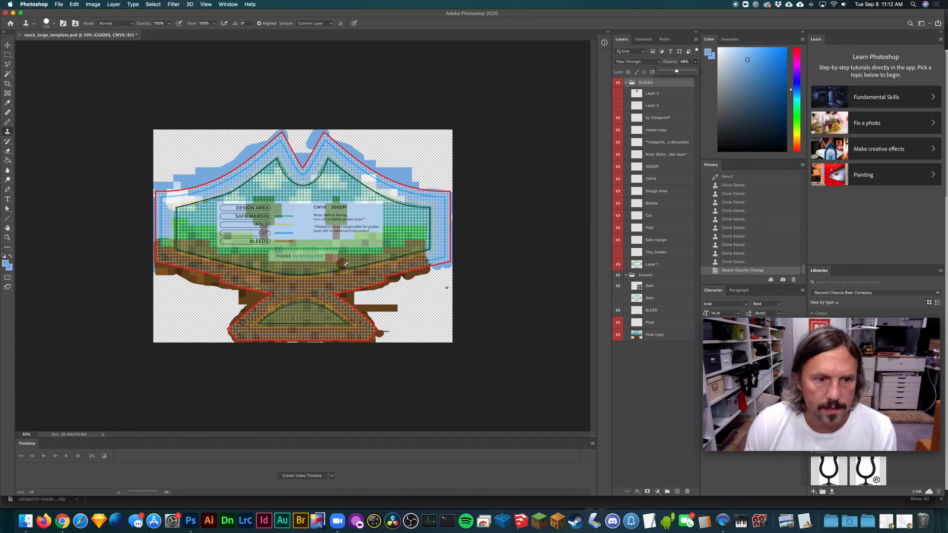
- Compare the artwork with and without the semi-transparent GUIDES overlay, leaving the guides hidden
key("super+equal")
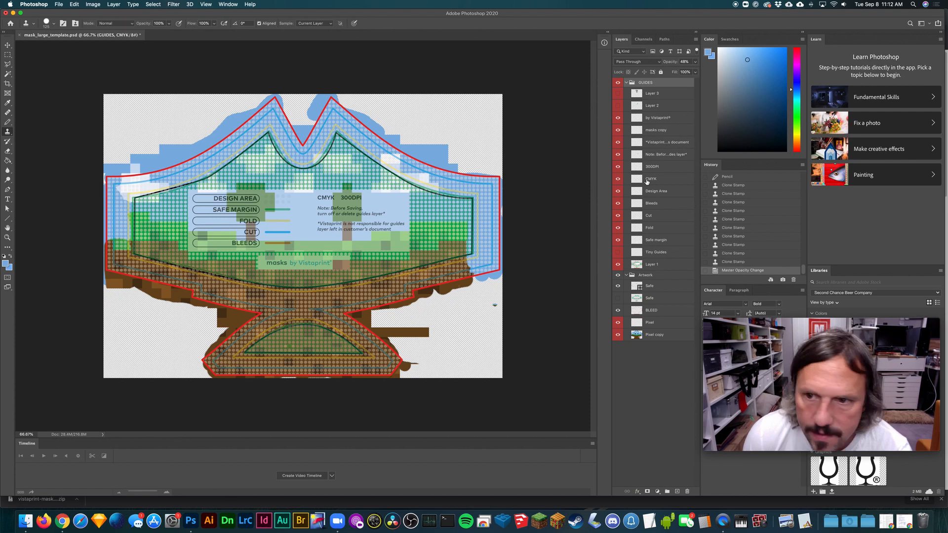
left_click(618, 83)
left_click(618, 82)
left_click(618, 82)
left_click(618, 83)
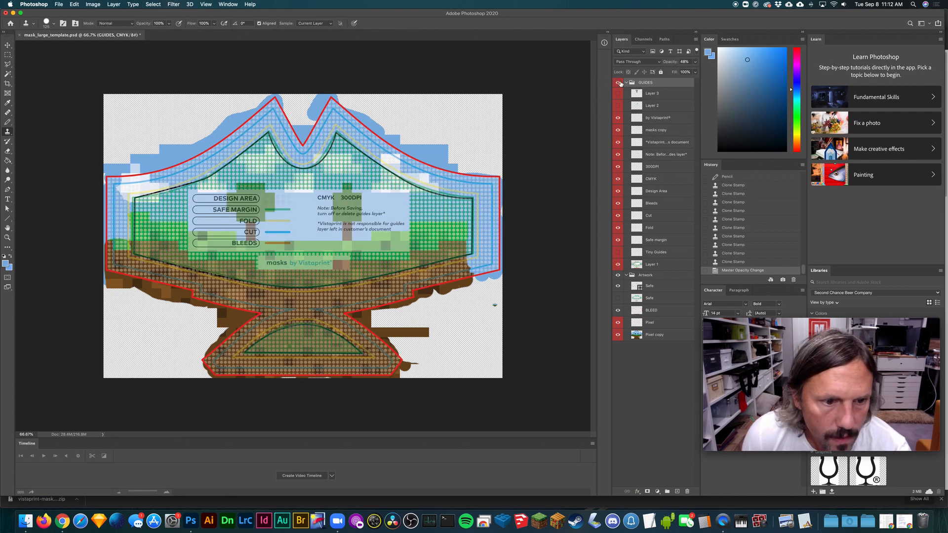
left_click(618, 83)
left_click(618, 83)
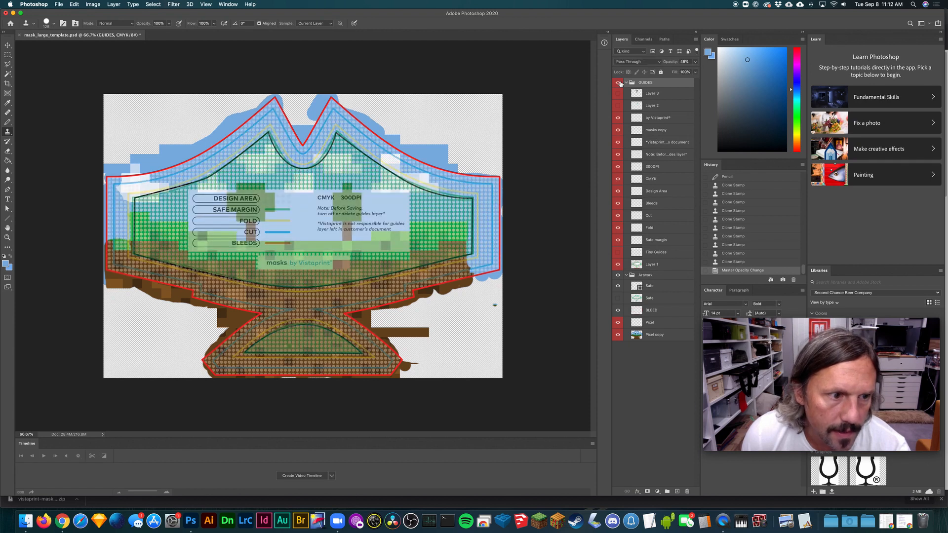
left_click(618, 82)
left_click(618, 83)
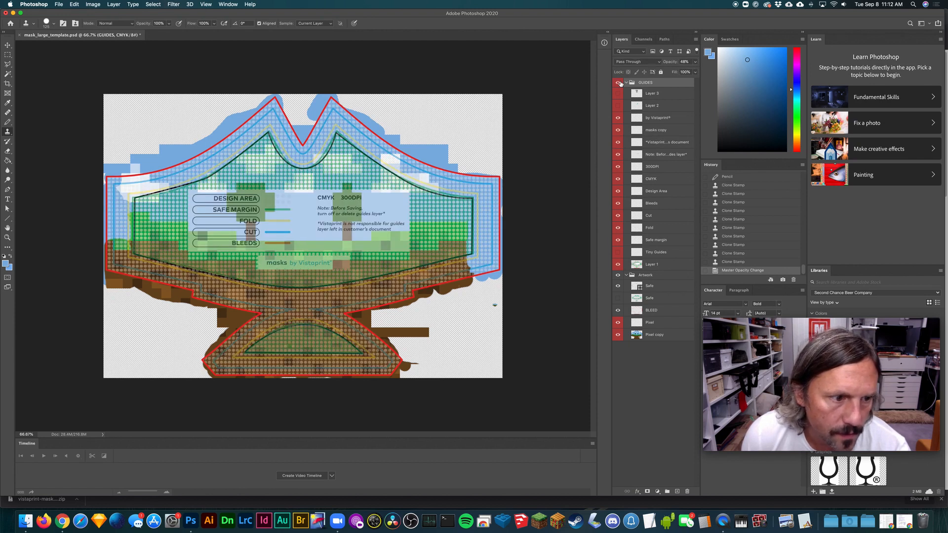
left_click(618, 83)
left_click(618, 83)
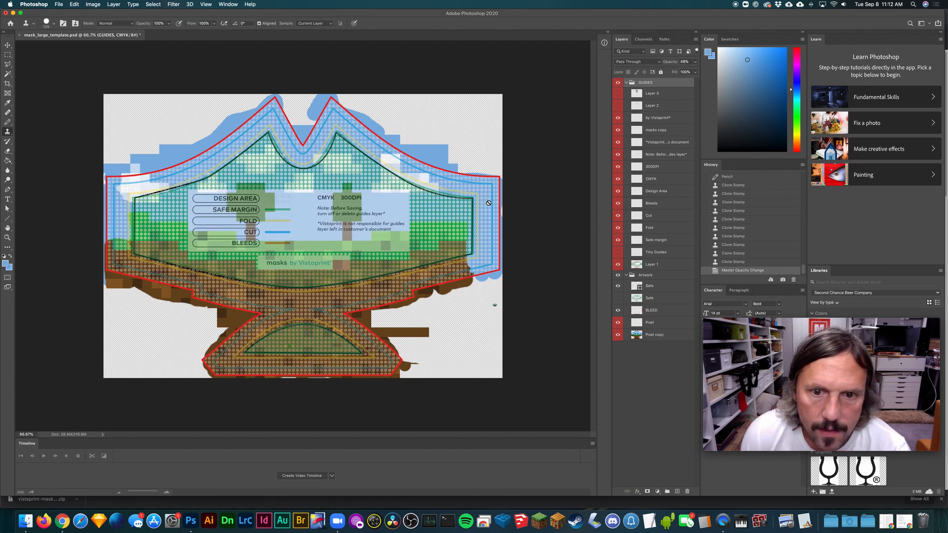
left_click(618, 83)
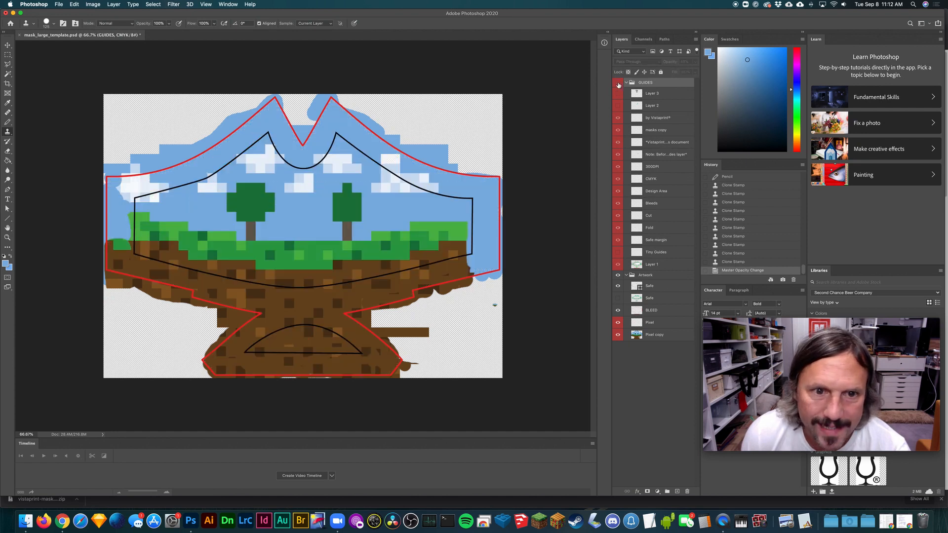
left_click(618, 83)
left_click(618, 83)
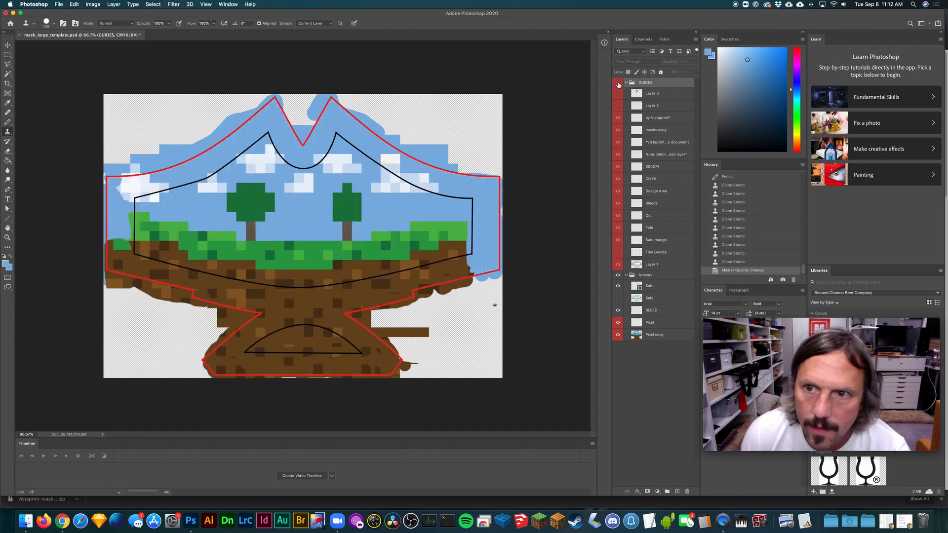
left_click(618, 83)
left_click(618, 83)
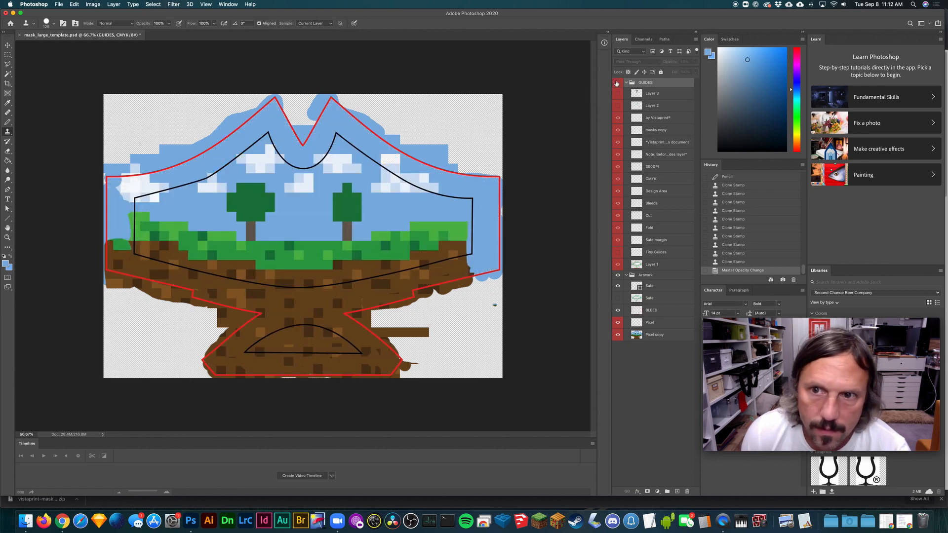
left_click(617, 84)
left_click(617, 84)
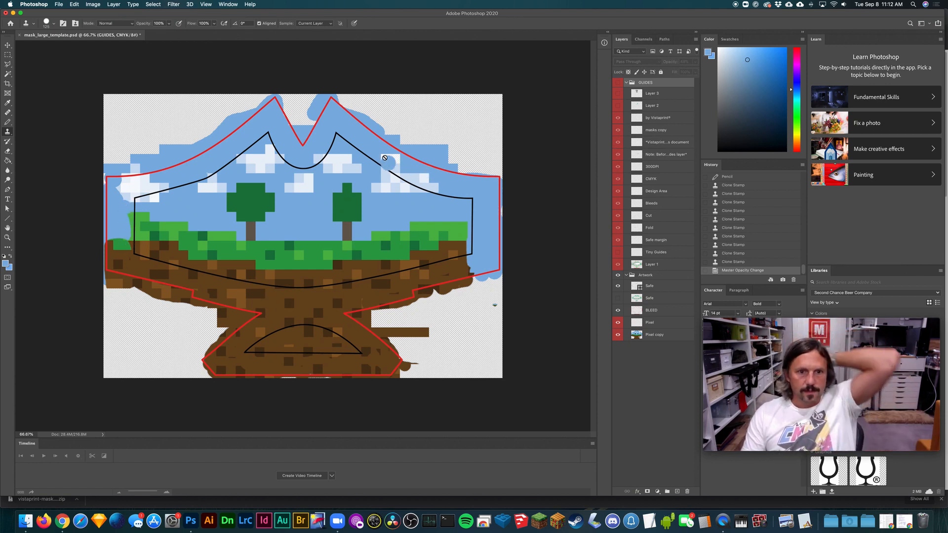
- Clone blue sky over the upper part of the right-hand cloud on the Pixel copy layer
left_click(643, 335)
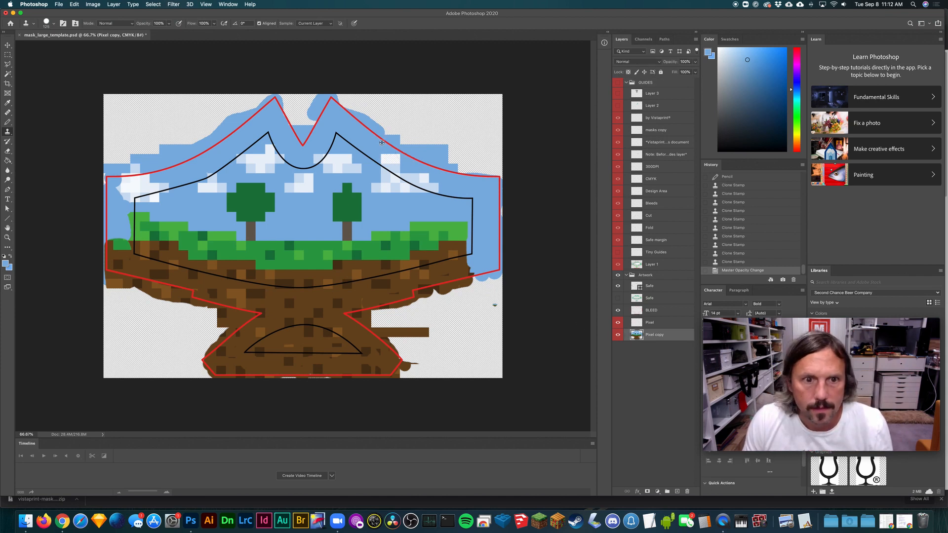
left_click_drag(378, 159, 423, 159)
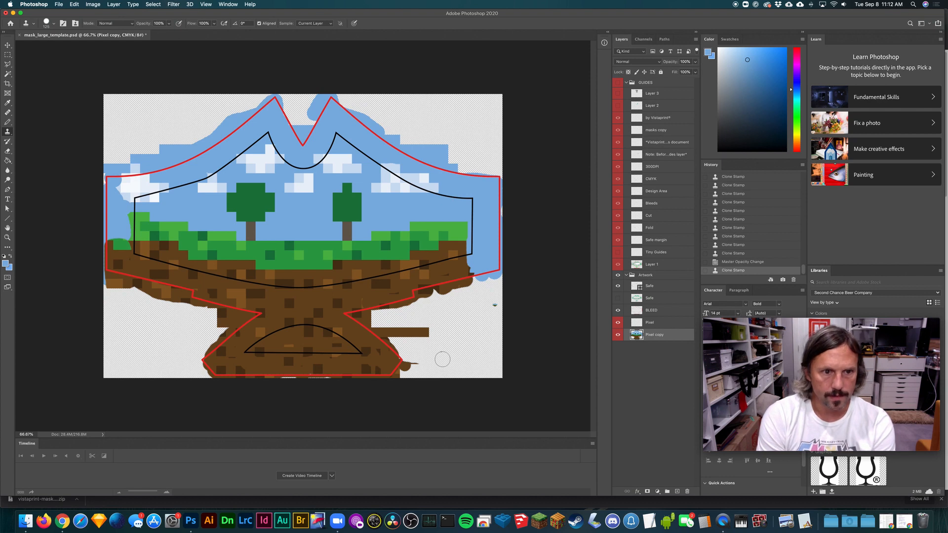
- Check the retouched cloud and the bleed coverage against the template by switching the GUIDES group on and off
left_click(617, 83)
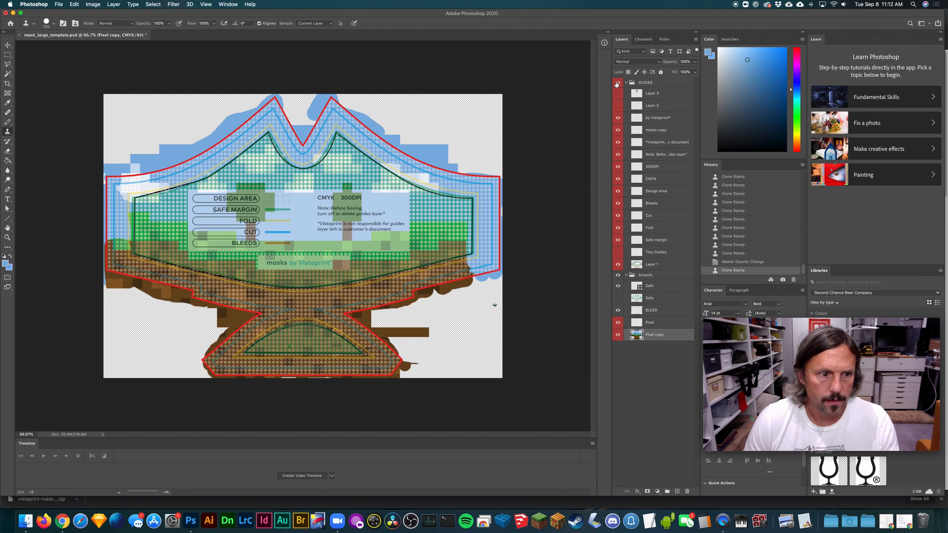
left_click(617, 83)
left_click(617, 83)
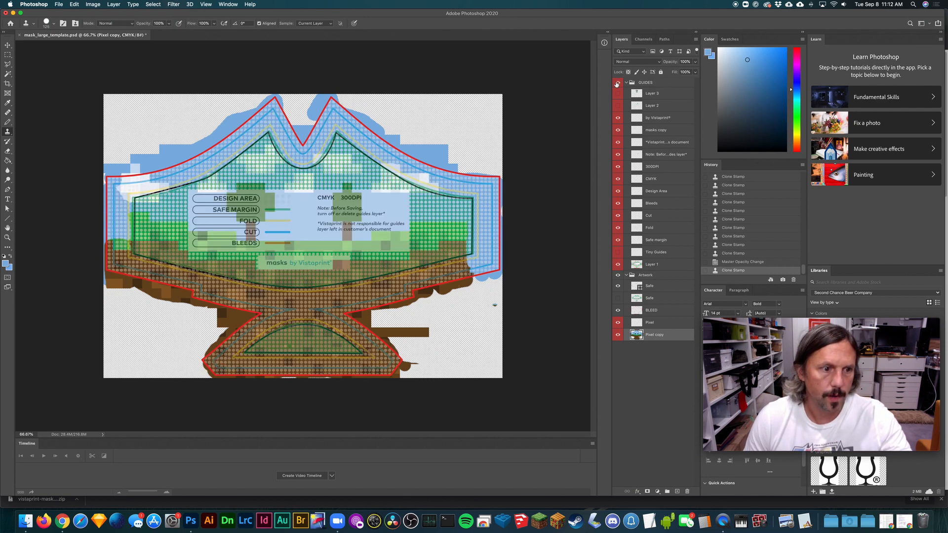
left_click(617, 83)
left_click(617, 83)
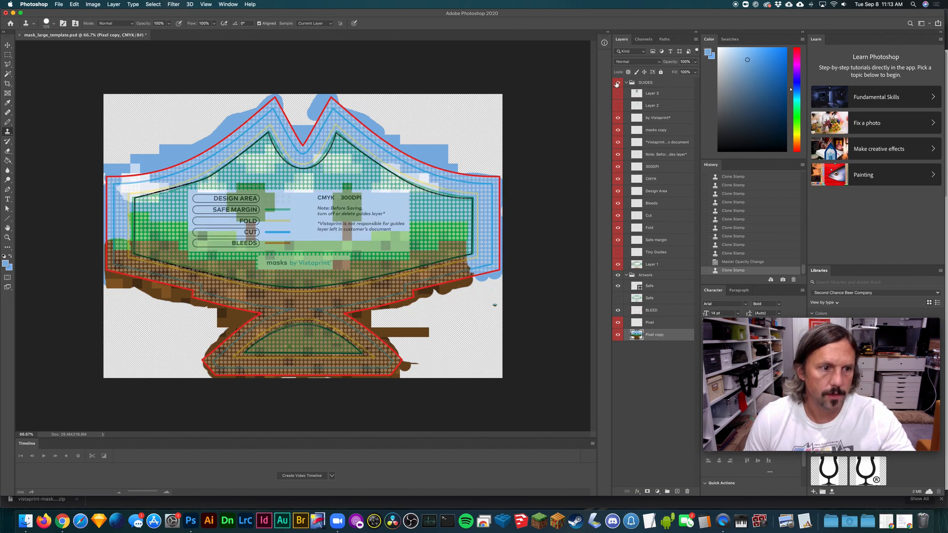
left_click(616, 83)
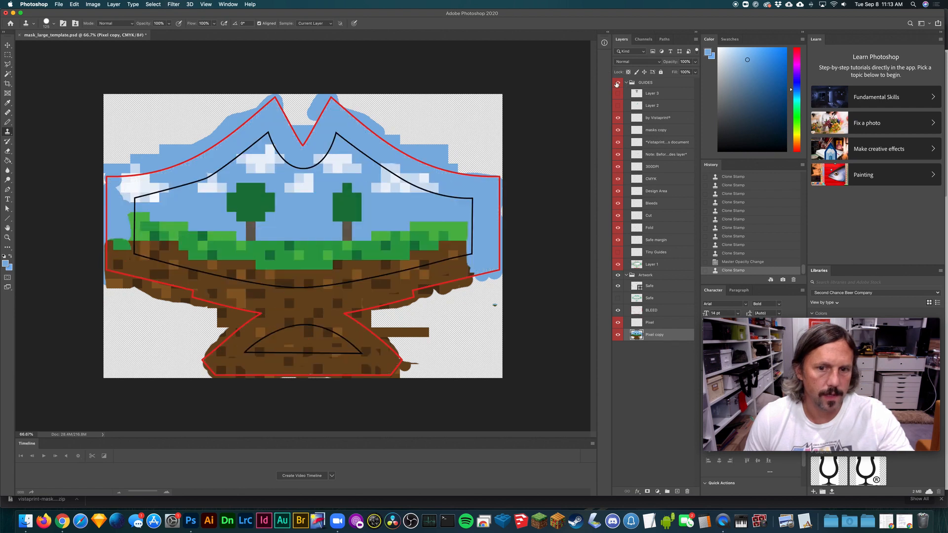
left_click(617, 83)
left_click(617, 83)
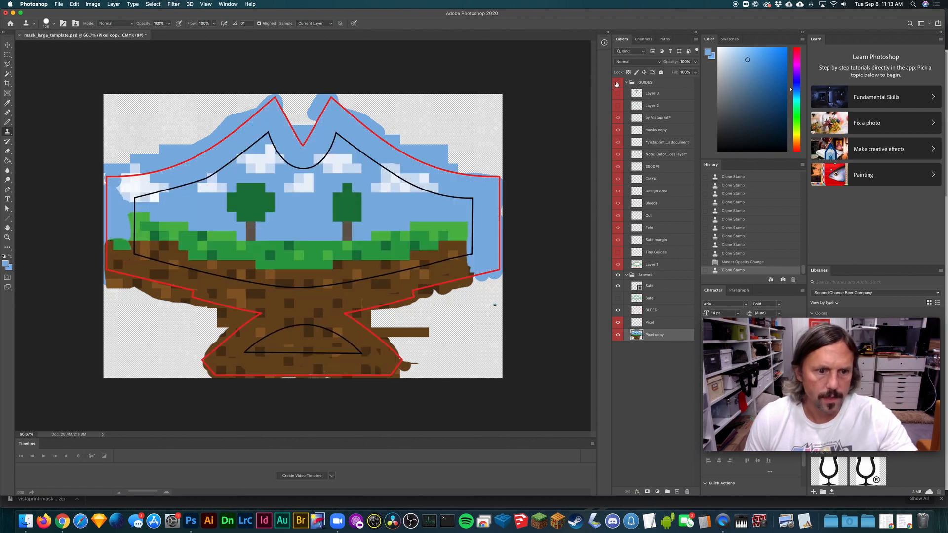
left_click(617, 83)
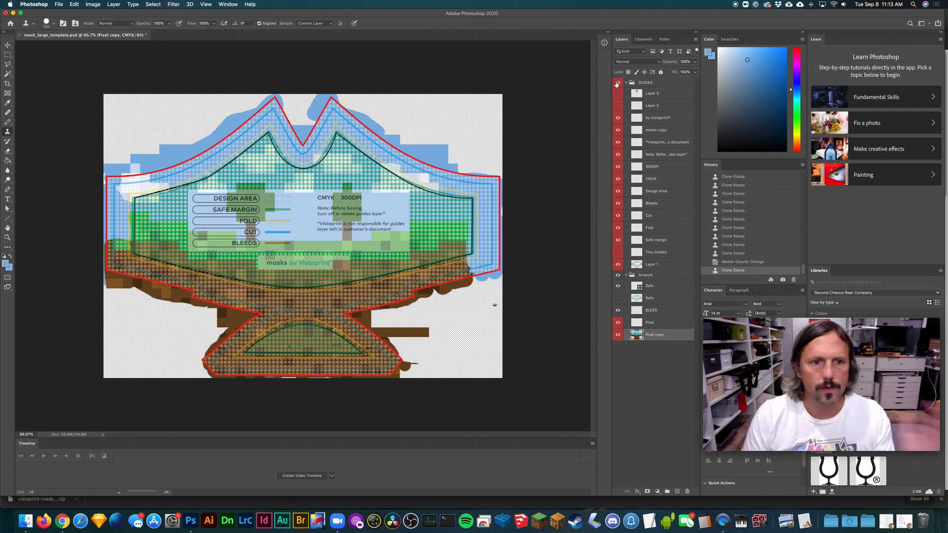
left_click(617, 83)
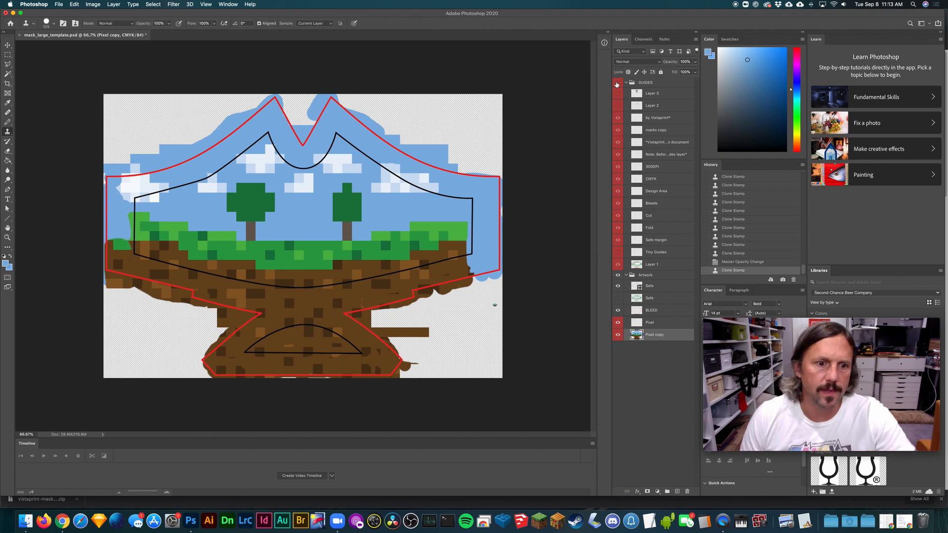
- Hide the Safe, BLEED and Pixel layers and keep the GUIDES group hidden so only the Pixel copy artwork shows
left_click(617, 287)
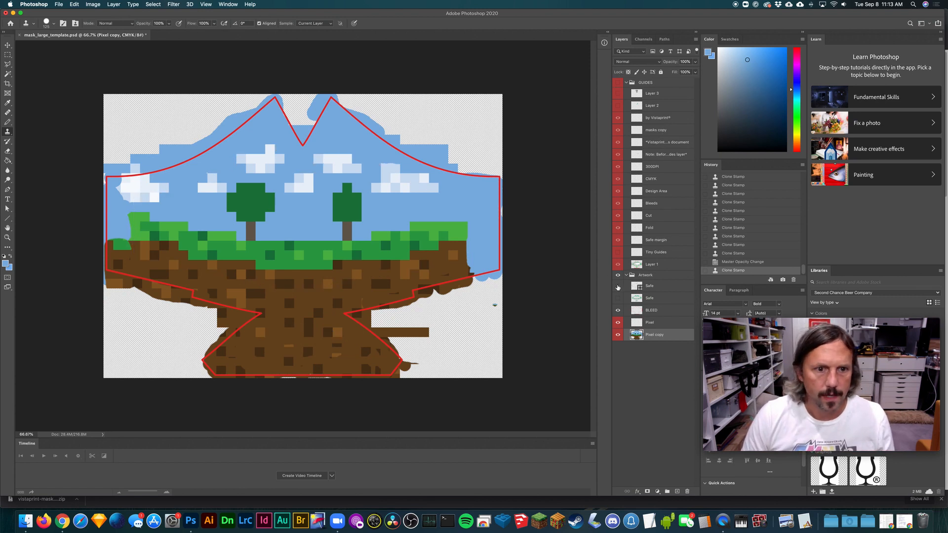
left_click(617, 83)
left_click(617, 83)
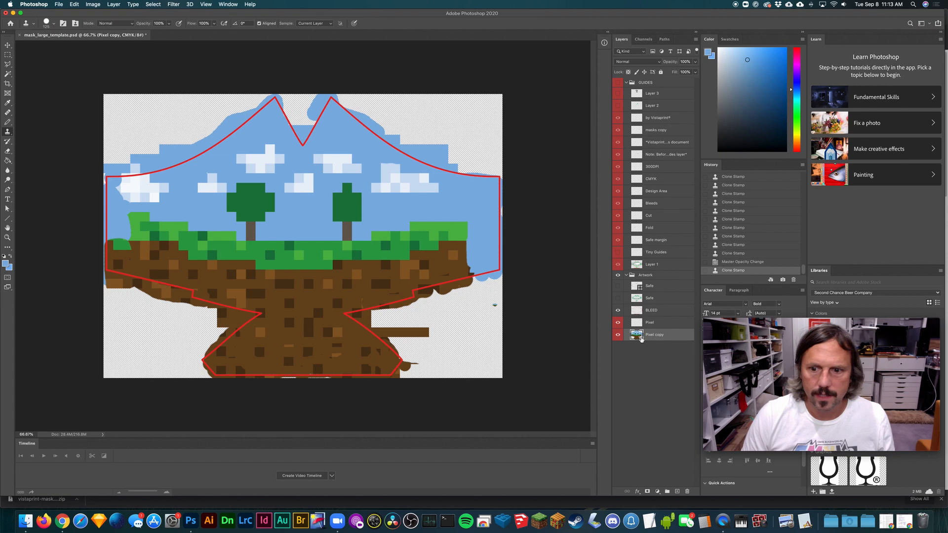
left_click(618, 314)
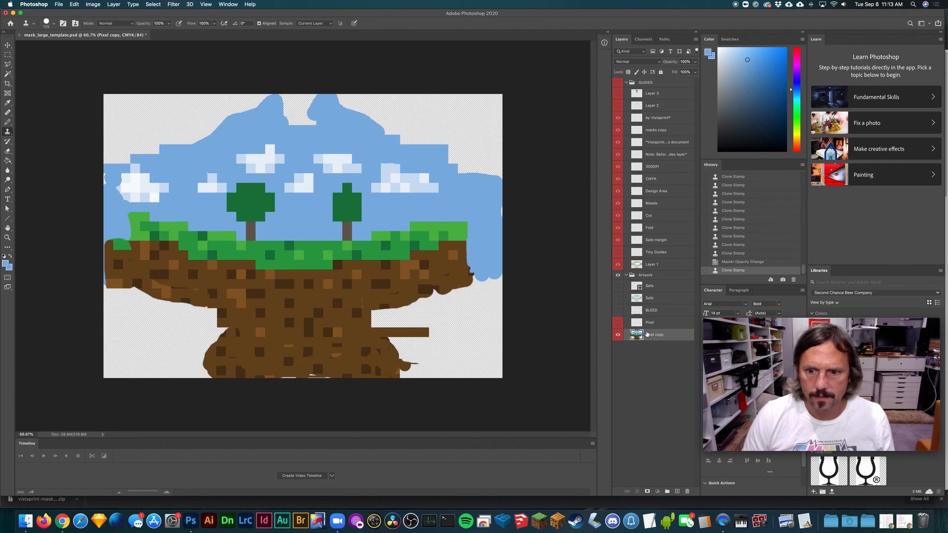
- Add a new layer beneath Pixel copy and fill the whole canvas on it with the sky-blue foreground colour
left_click(678, 491)
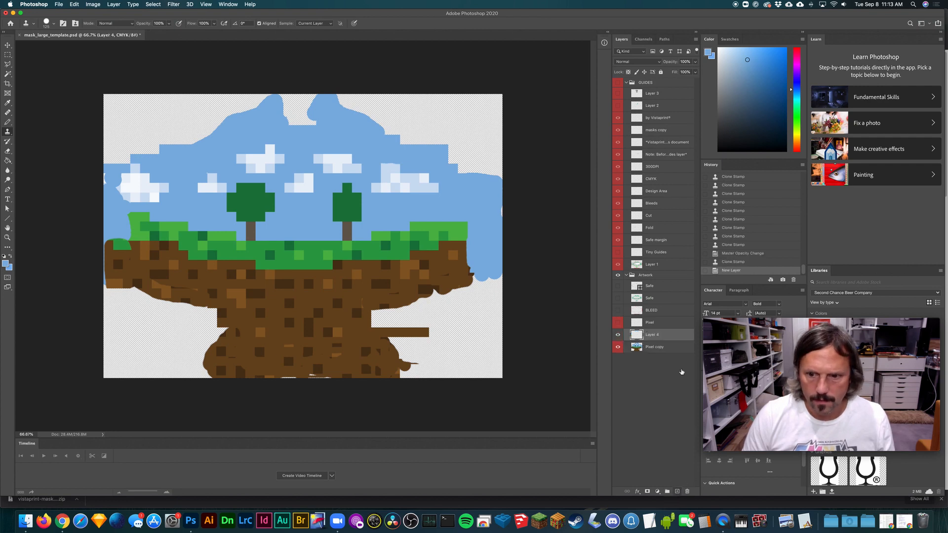
left_click_drag(662, 339, 659, 355)
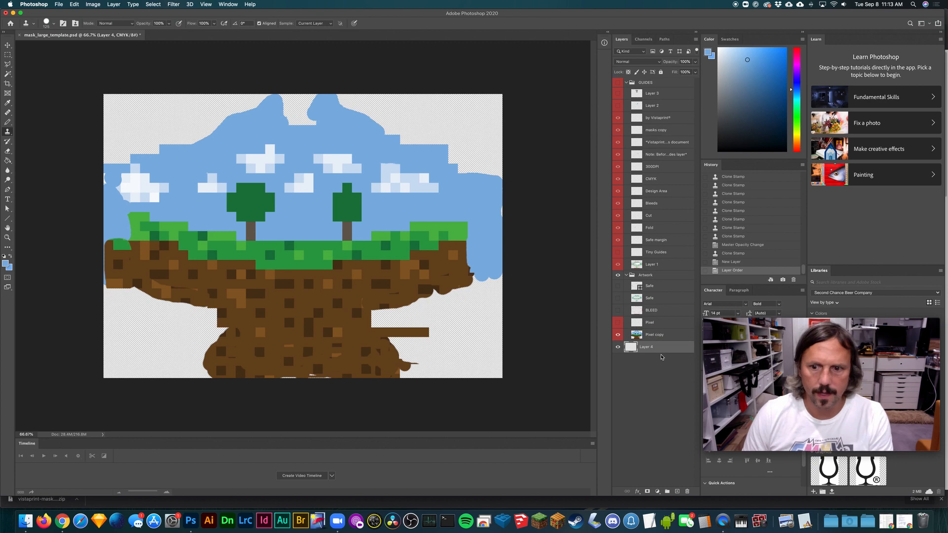
key("super+a")
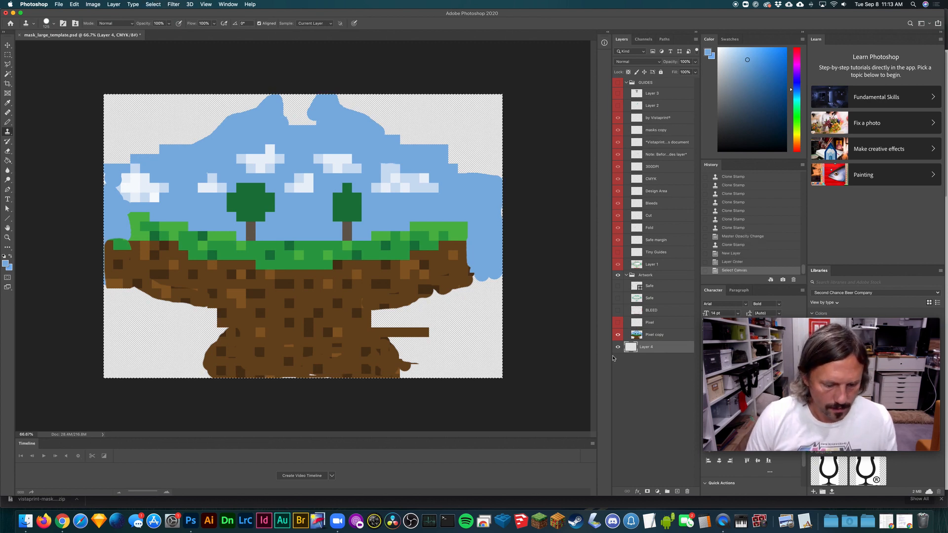
key("alt+BackSpace")
key("super+d")
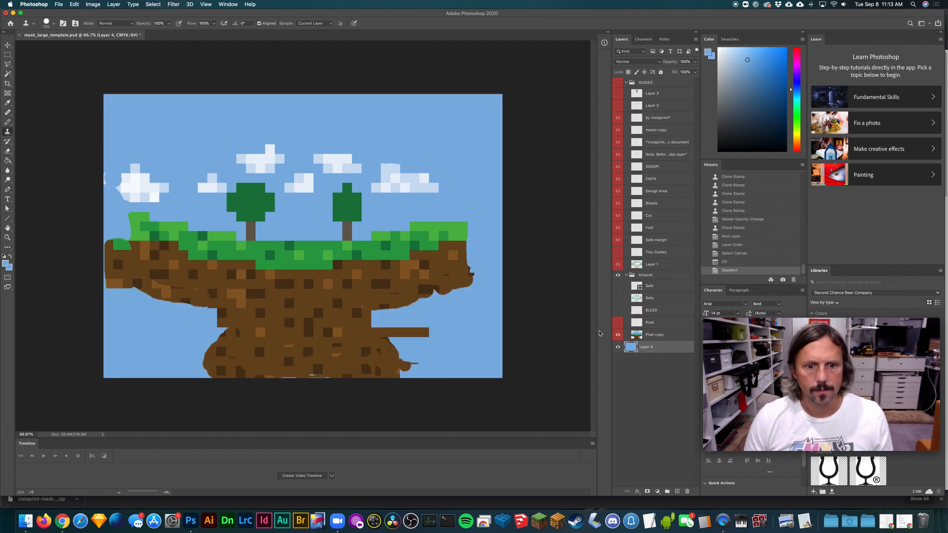
left_click(59, 4)
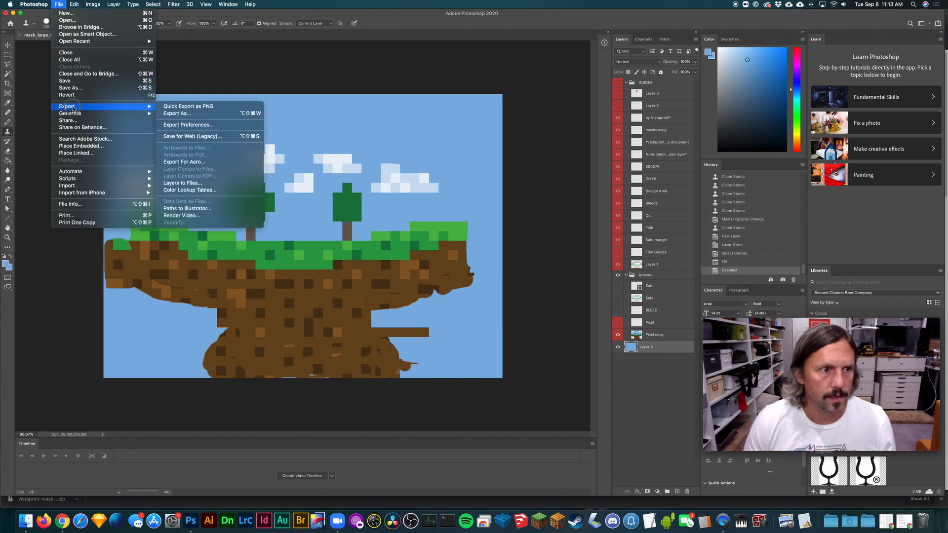
mouse_move(72, 108)
left_click(193, 113)
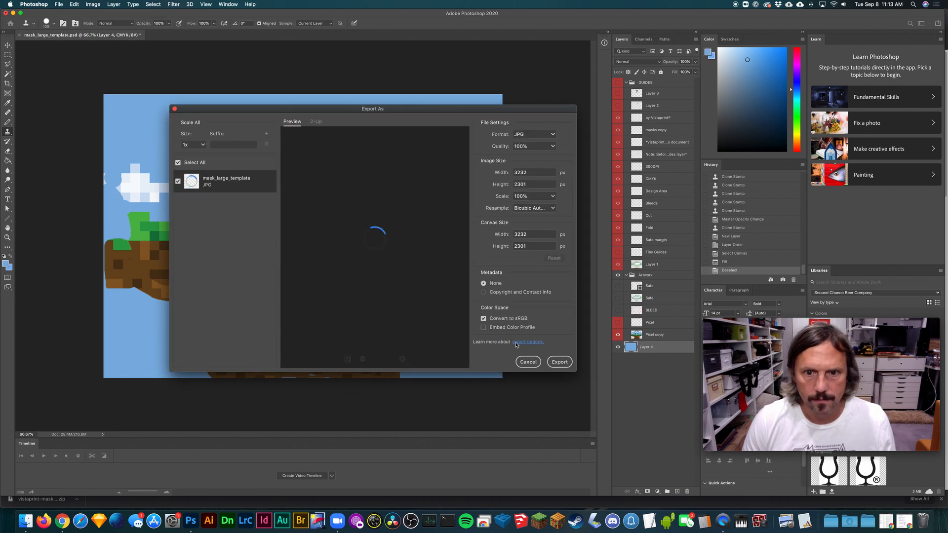
left_click(527, 362)
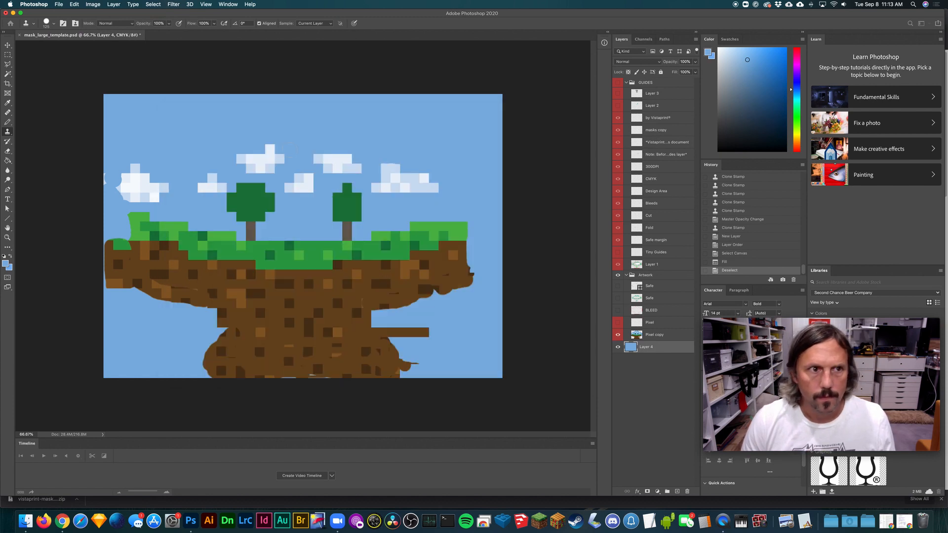
left_click(92, 4)
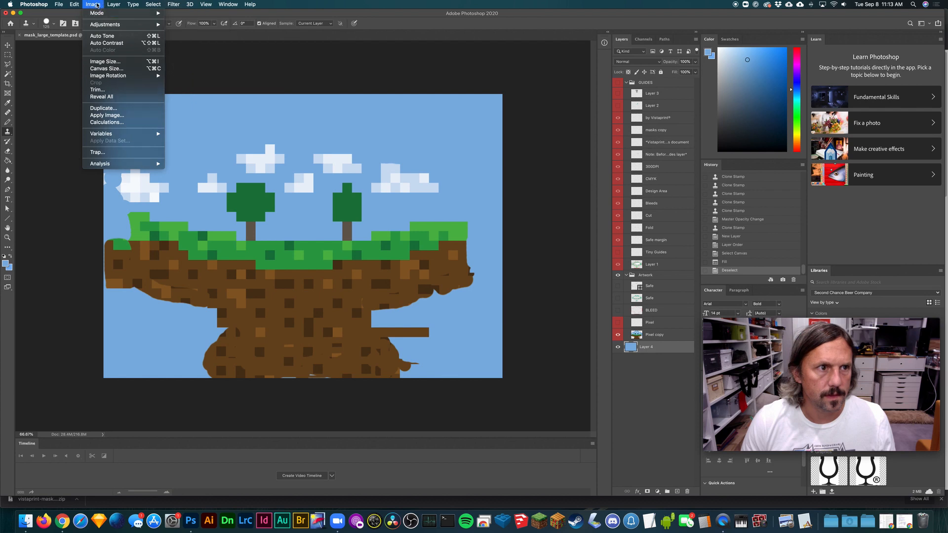
left_click(95, 5)
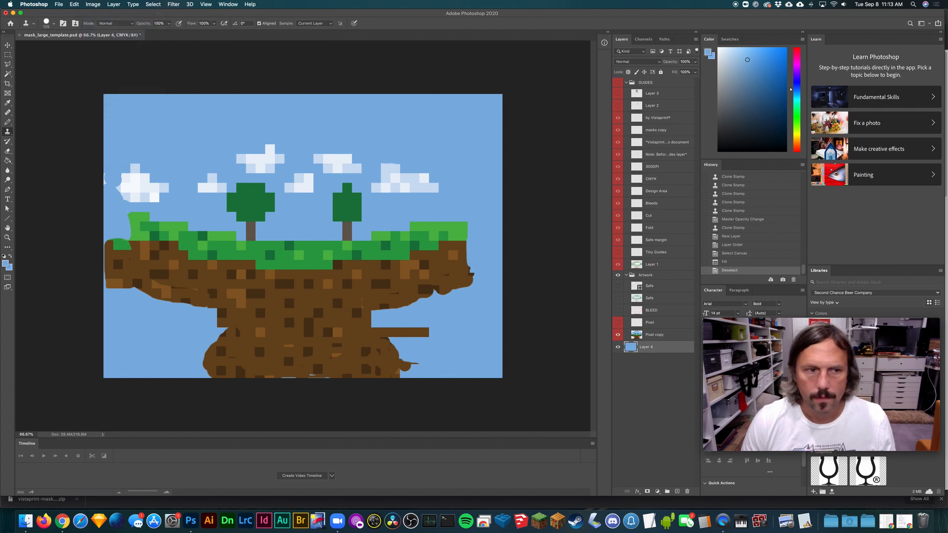
- Set up an Export As of the artwork as a JPG at 80% quality, keeping the full 3232 x 2301 px size
left_click(59, 5)
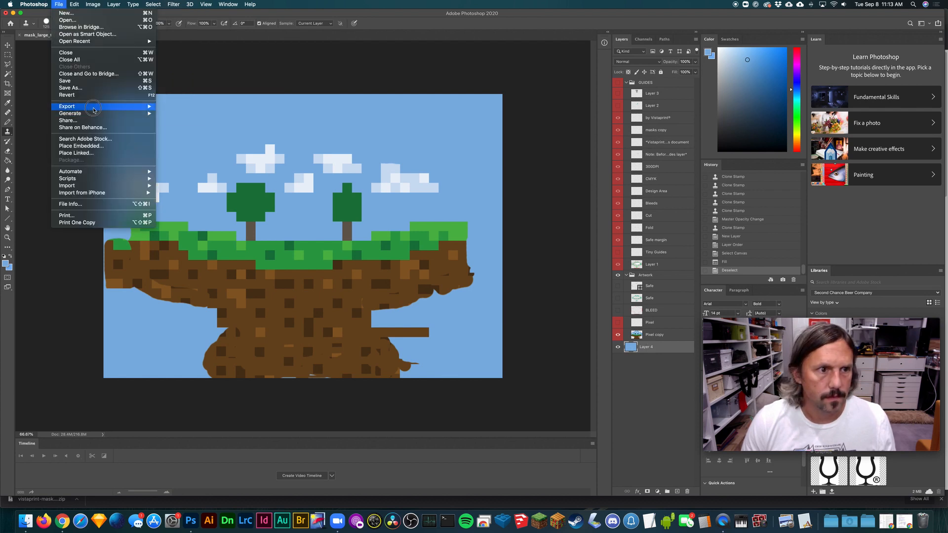
mouse_move(123, 107)
left_click(191, 114)
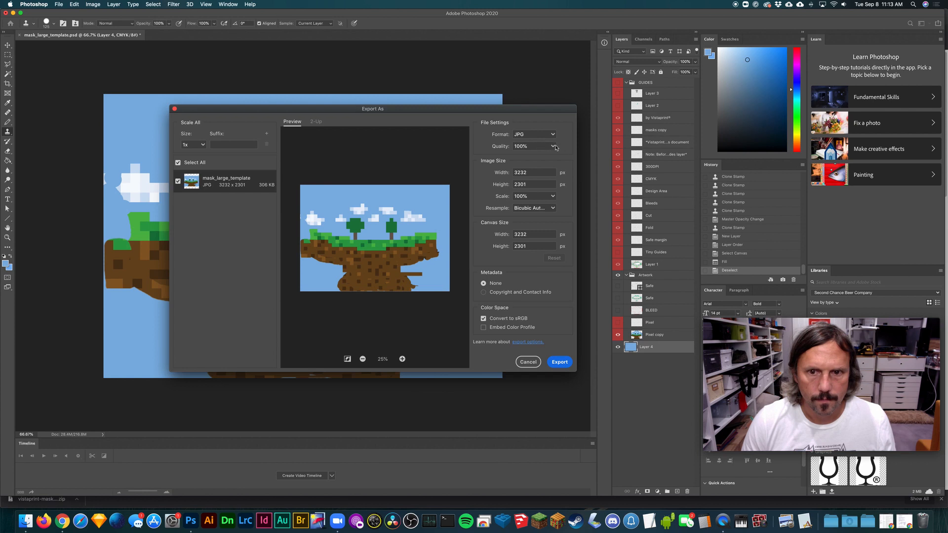
left_click(550, 136)
left_click(550, 136)
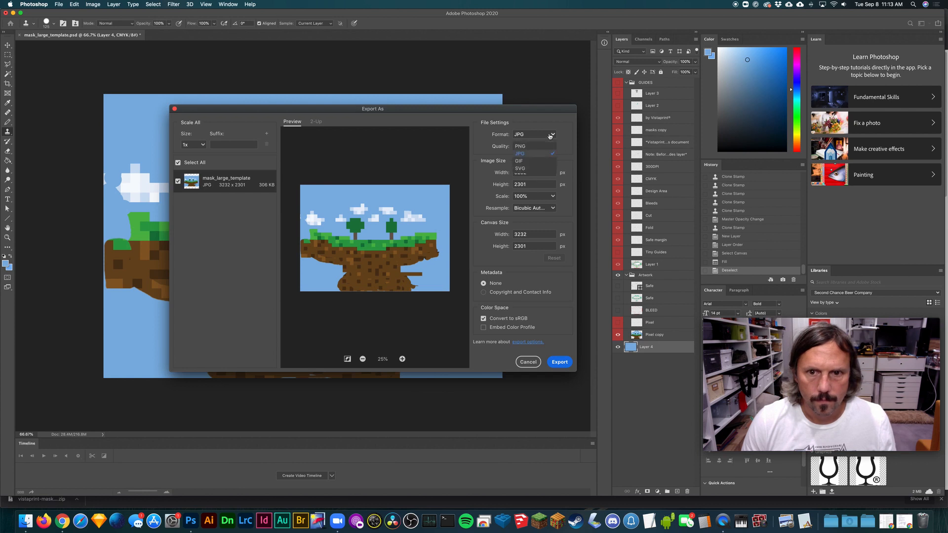
left_click(557, 123)
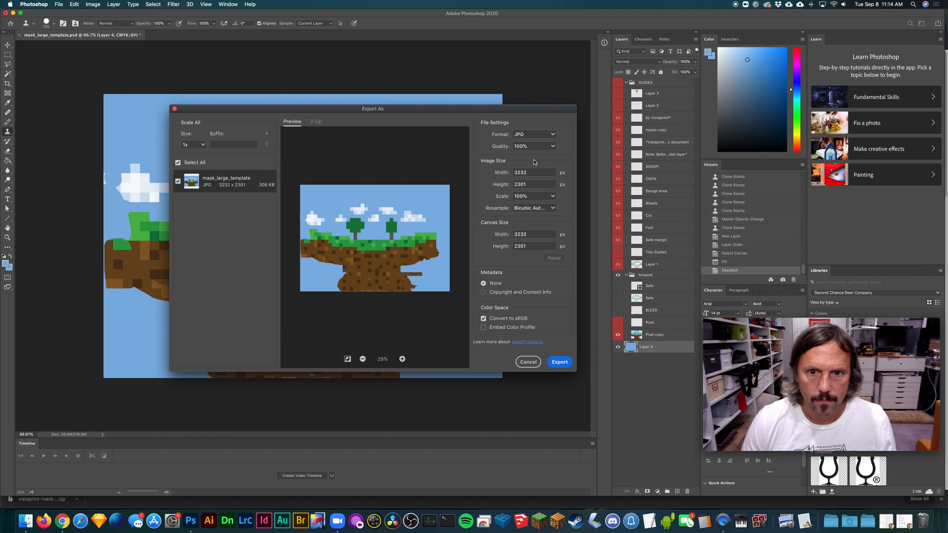
left_click(531, 146)
type("80")
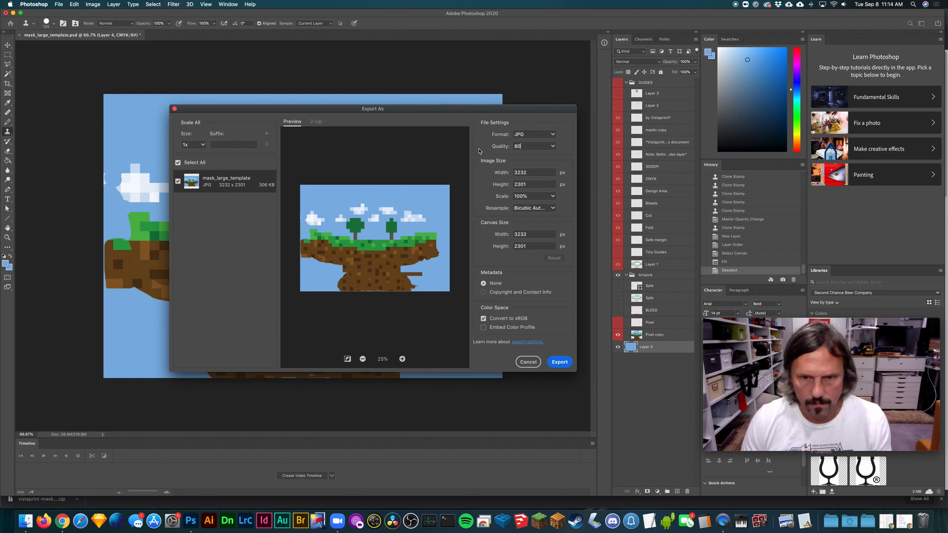
left_click(564, 166)
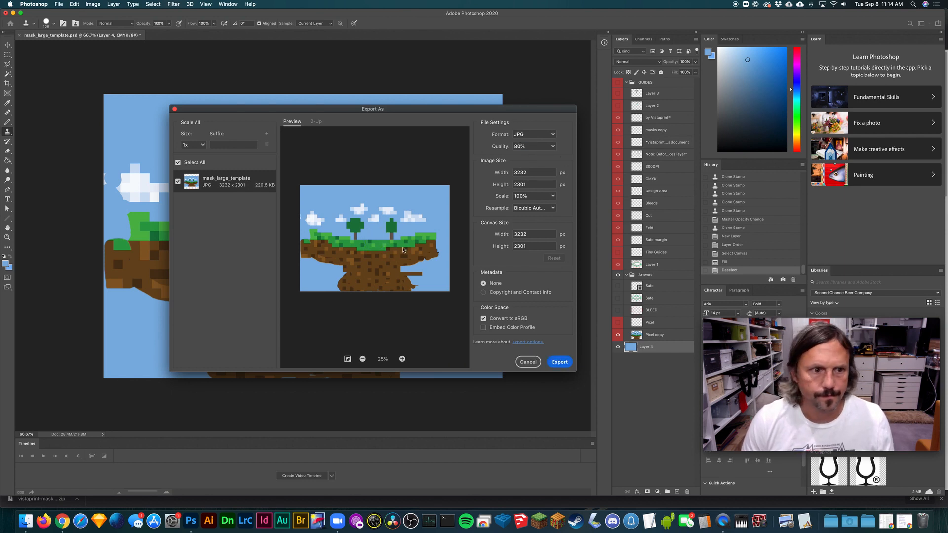
- Export the JPG to the Desktop under the name MineCraftMask-mask_large_template.jpg
left_click(558, 362)
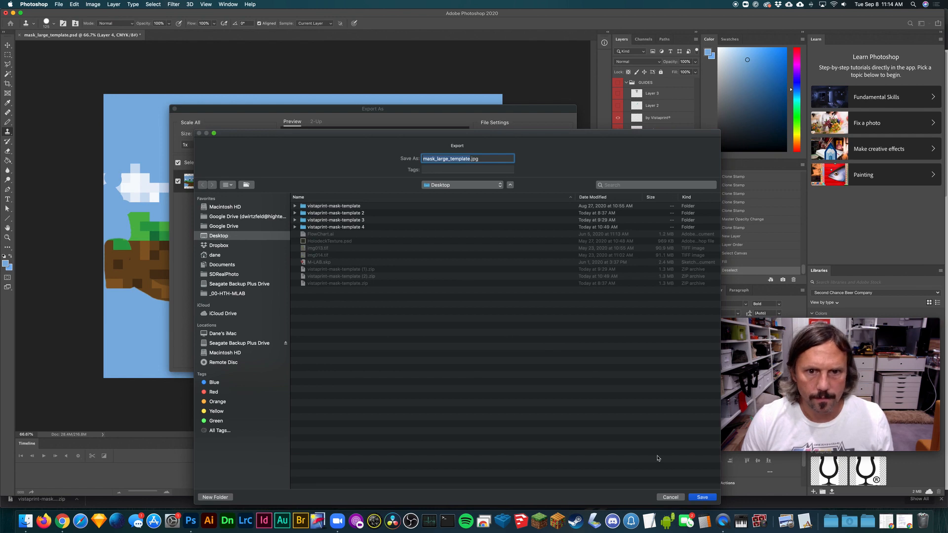
left_click(424, 158)
type("Mine")
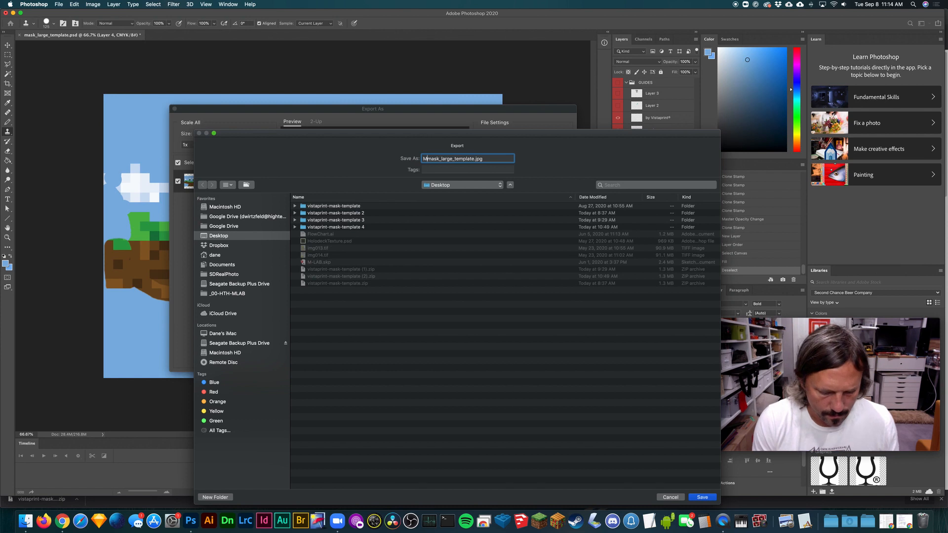
key("BackSpace")
key("BackSpace")
key("BackSpace")
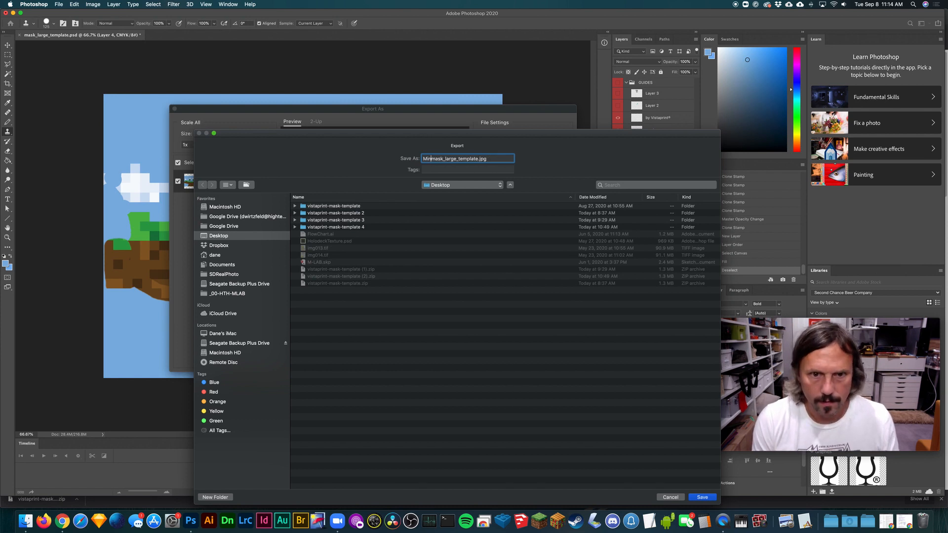
type("ineCraftMas")
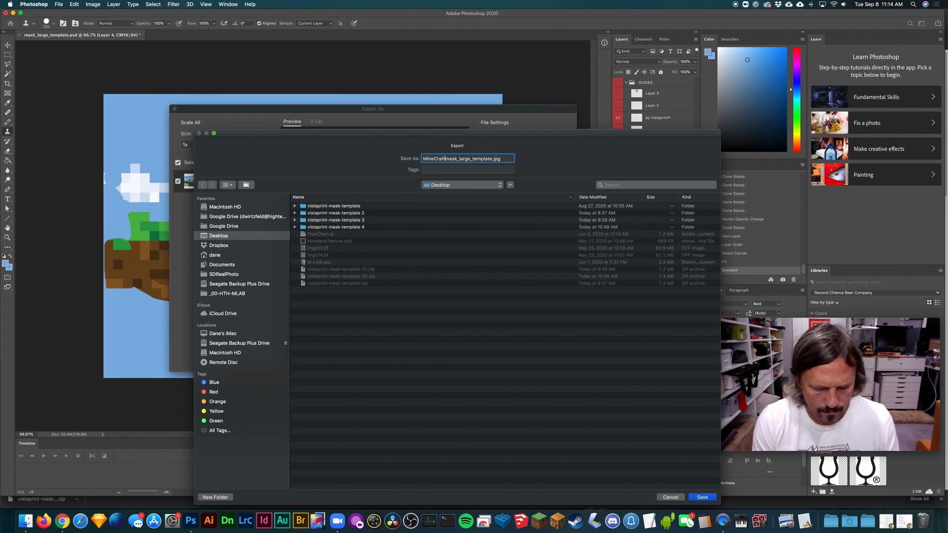
type("k-")
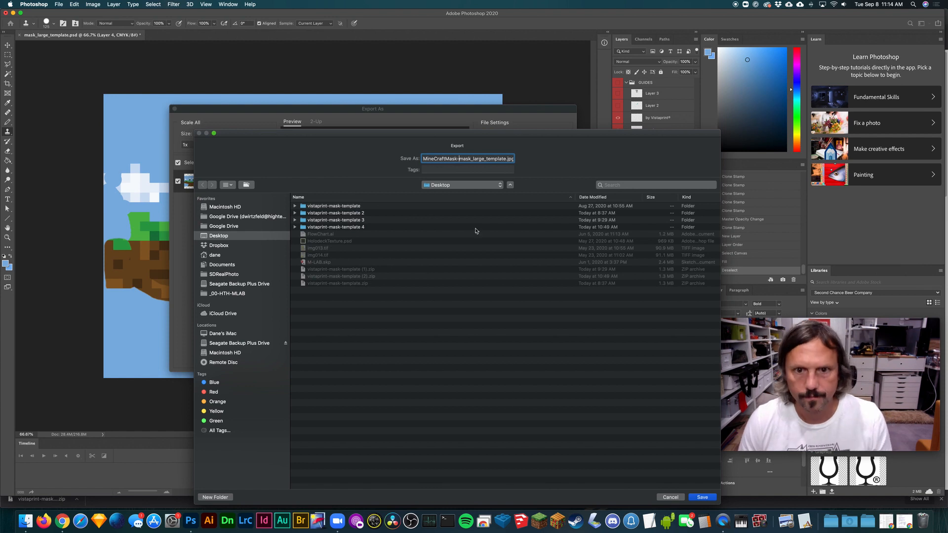
left_click(702, 497)
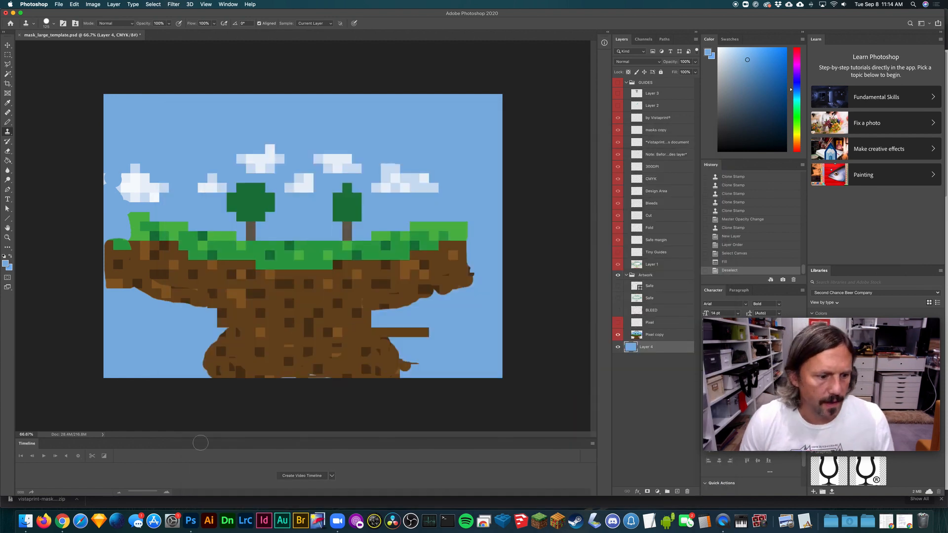
- Switch to Chrome and upload the exported mask JPG as the print-ready file through Vistaprint's For the pros option
left_click(63, 520)
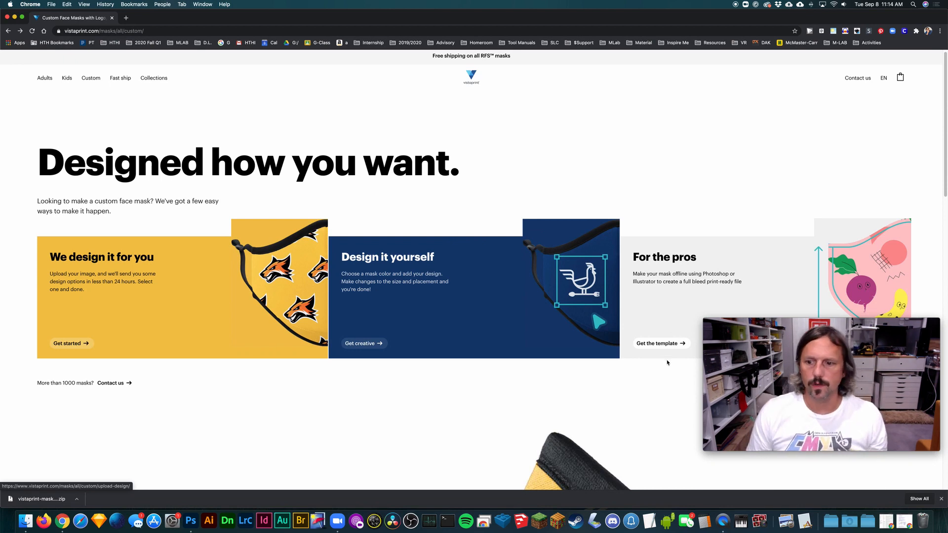
left_click(668, 344)
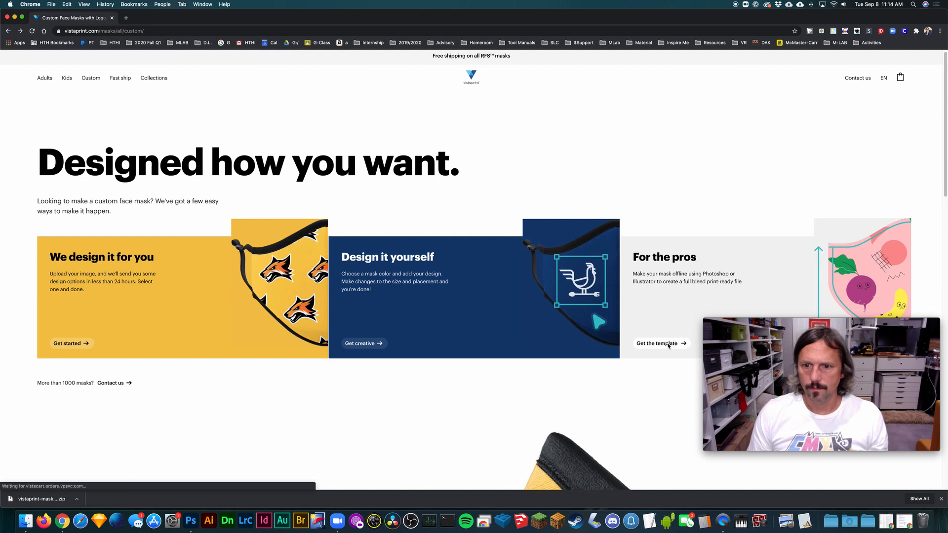
left_click(556, 302)
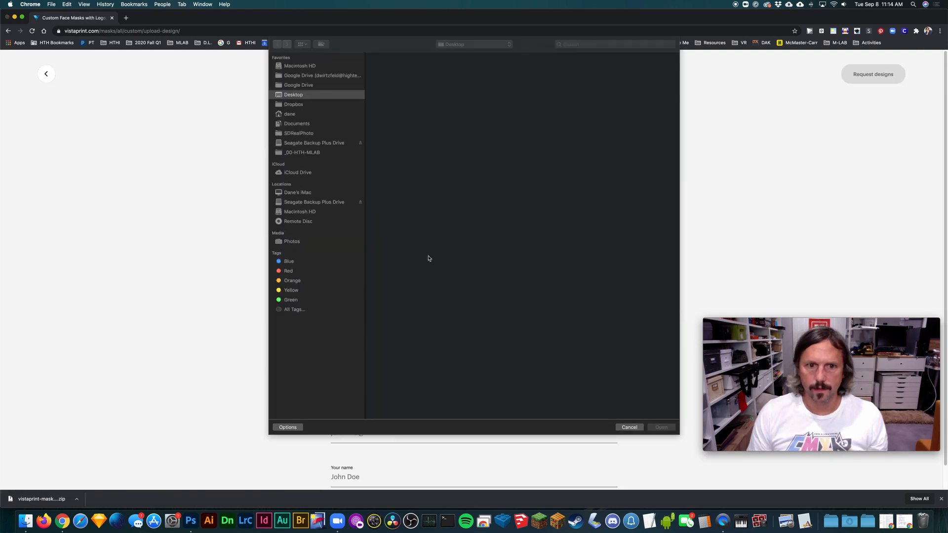
left_click(661, 427)
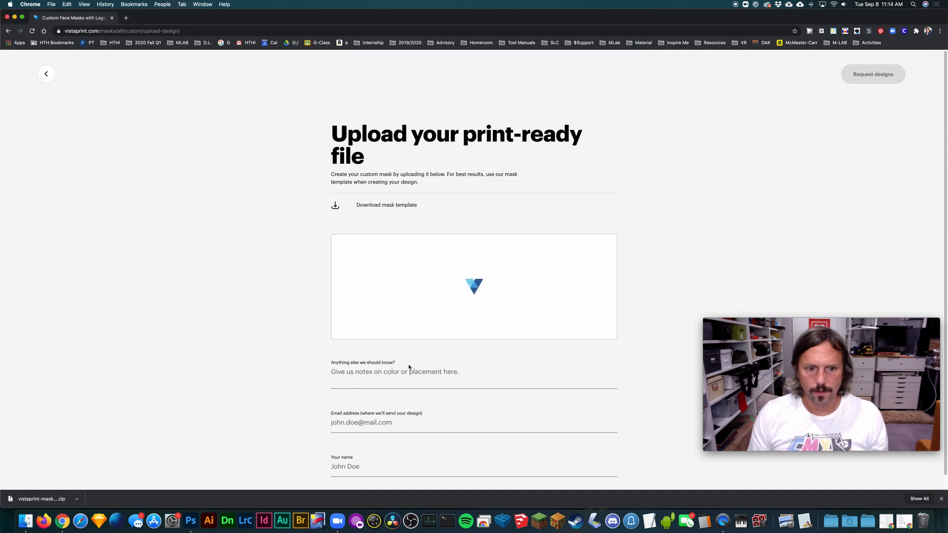
- Fill in the upload form's additional notes with "Built to your provided template specs."
scroll(642, 337, "down", 1)
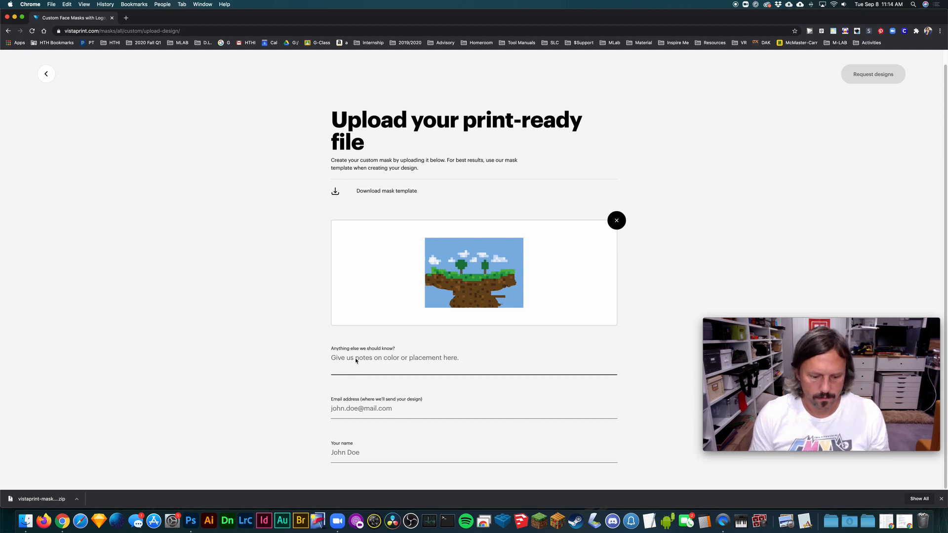
type("Use tempalte")
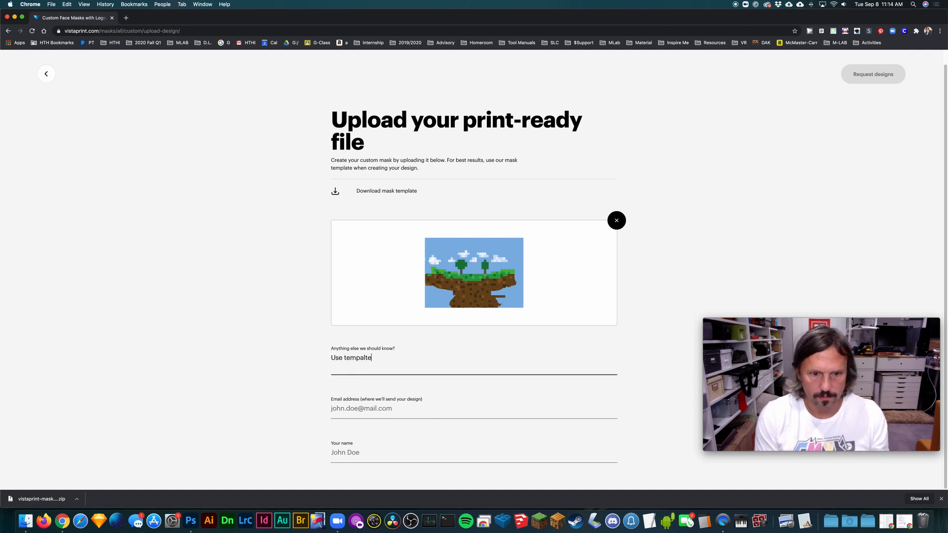
key("BackSpace")
key("BackSpace")
key("BackSpace")
key("BackSpace")
key("BackSpace")
key("BackSpace")
key("BackSpace")
key("BackSpace")
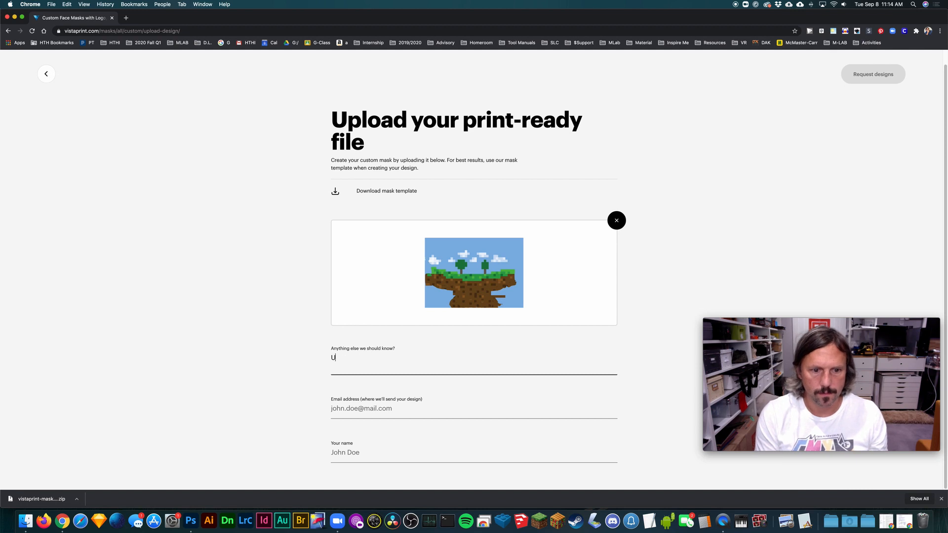
type("Built to template specs.")
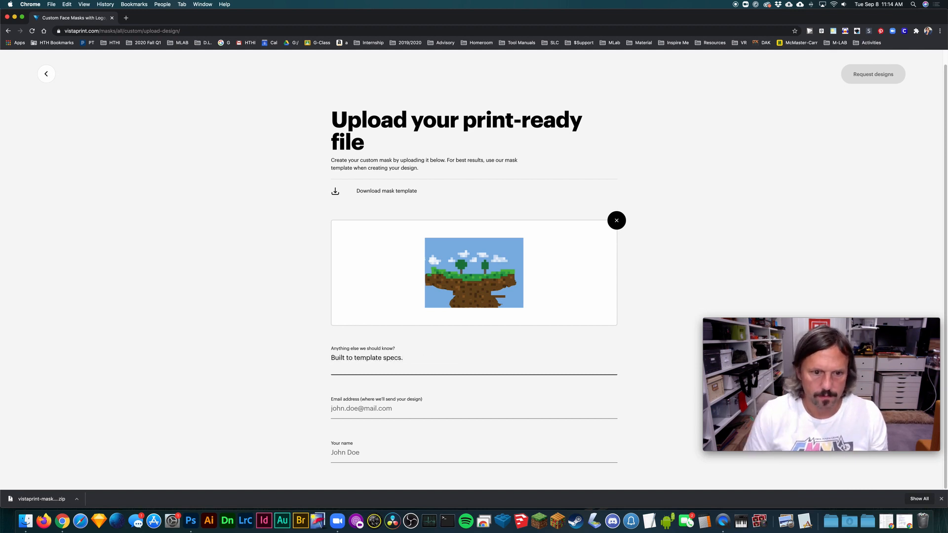
left_click(353, 361)
type("your provi")
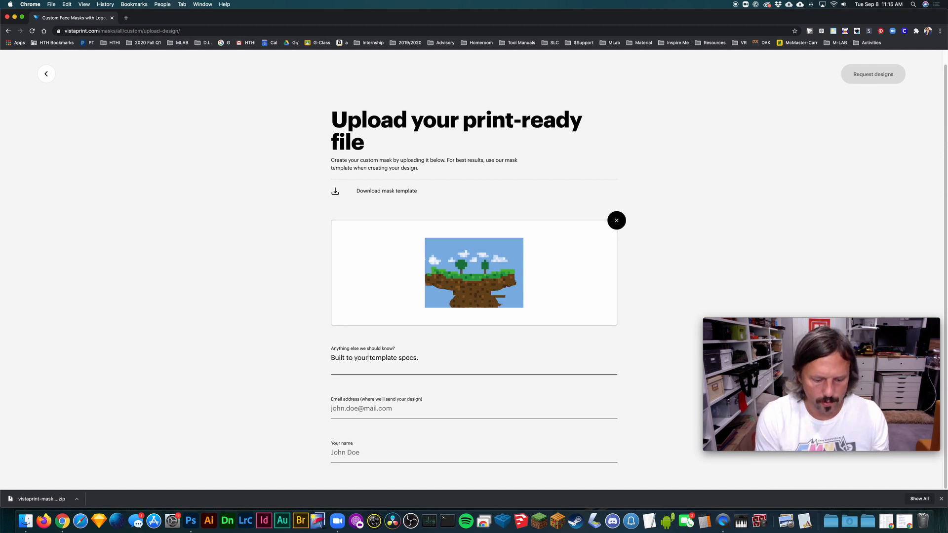
type("ded")
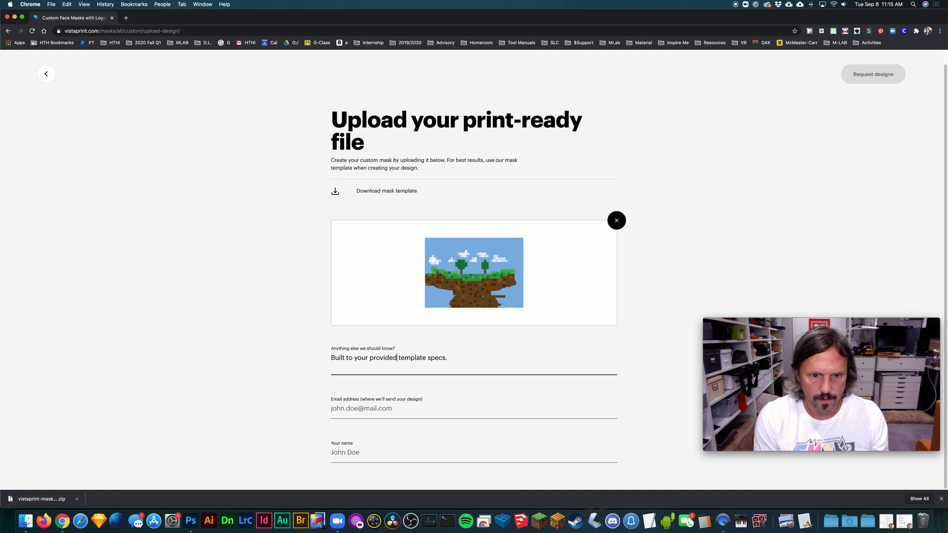
left_click(243, 346)
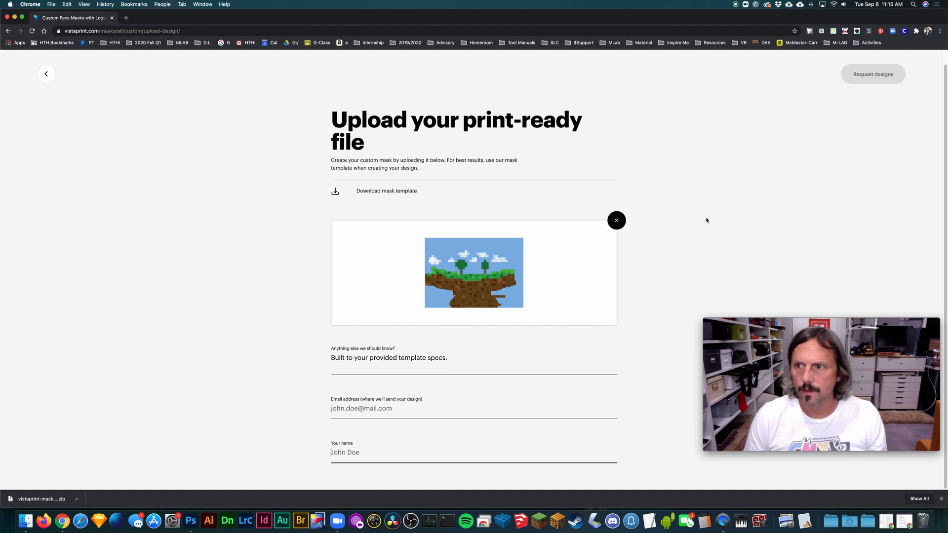
- Leave the upload form and switch back to the mask artwork in Photoshop
left_click(668, 205)
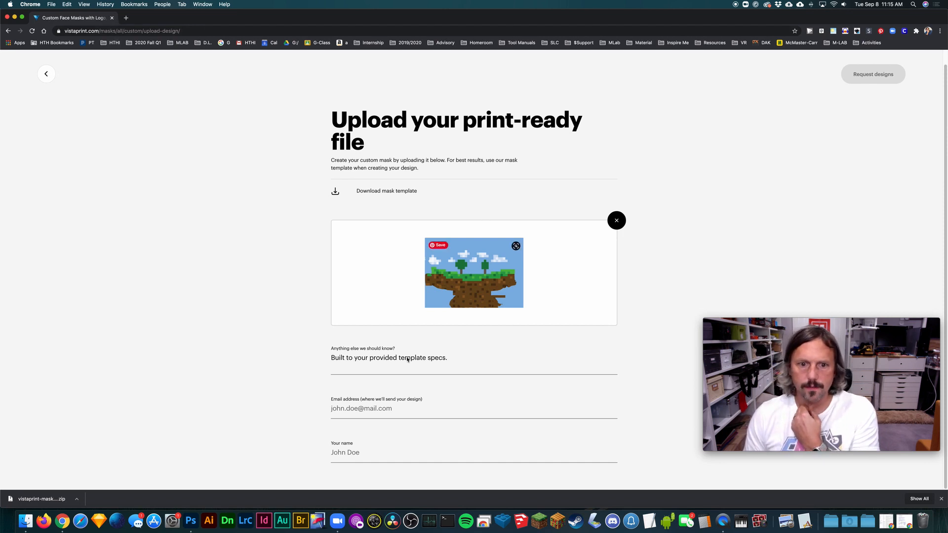
left_click(191, 520)
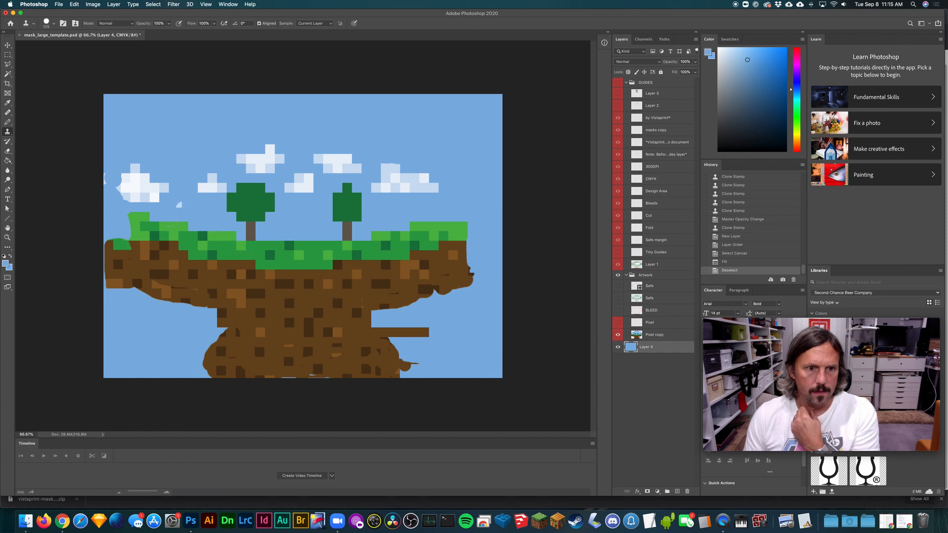